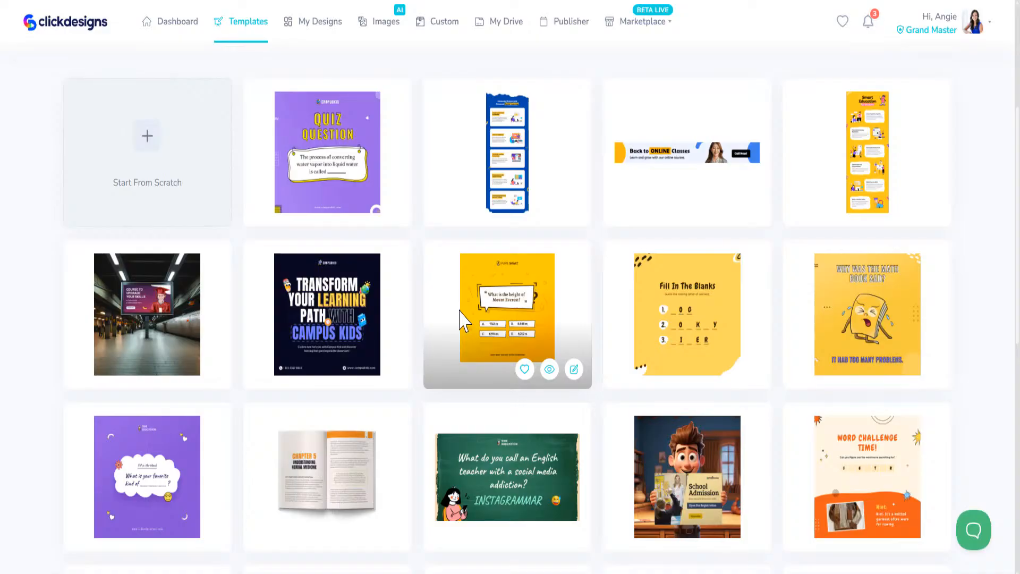
Browse the template results for the education keyword to examine the available designs
scroll(446, 281, "down", 3)
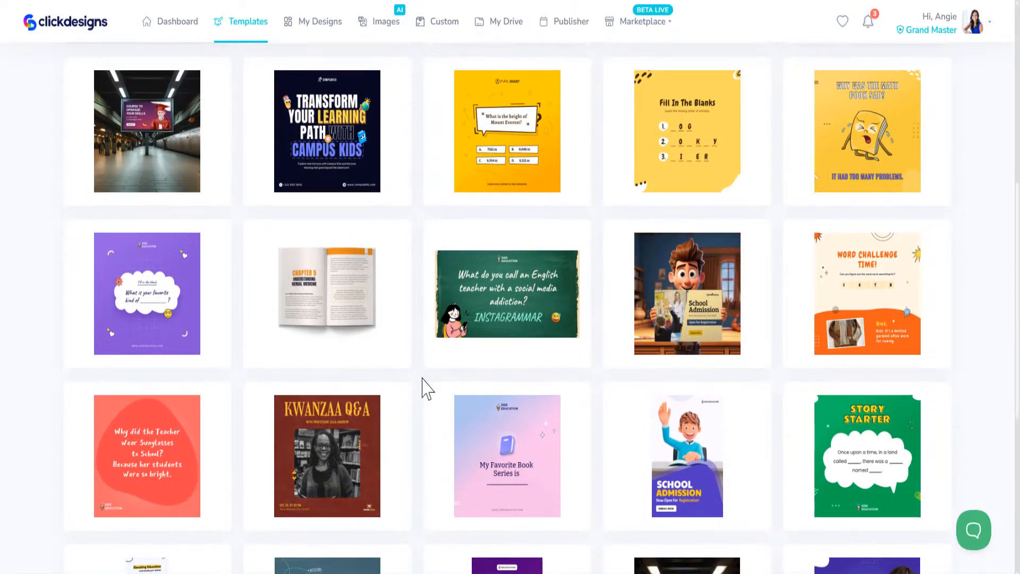
mouse_move(449, 372)
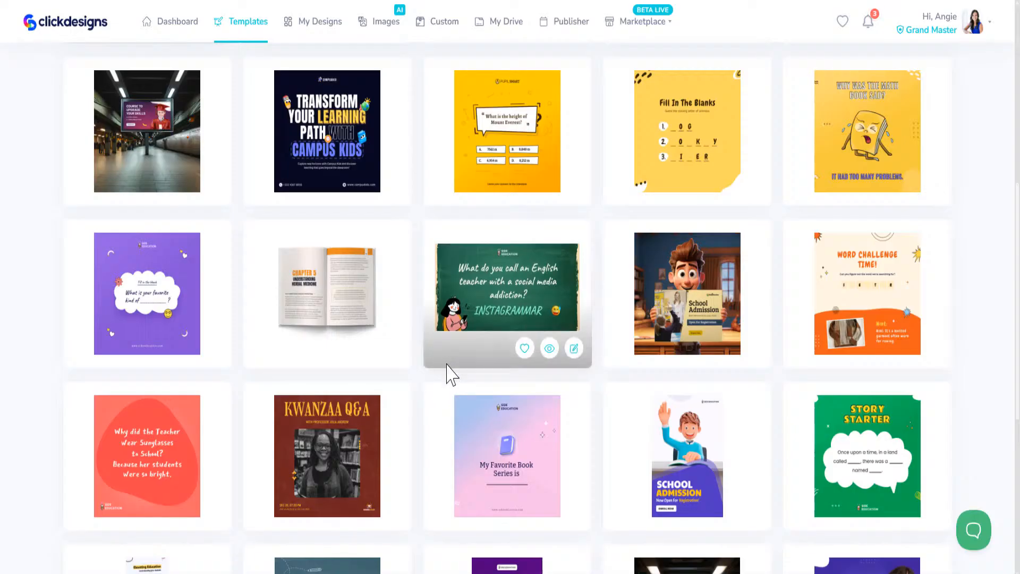
scroll(446, 372, "down", 6)
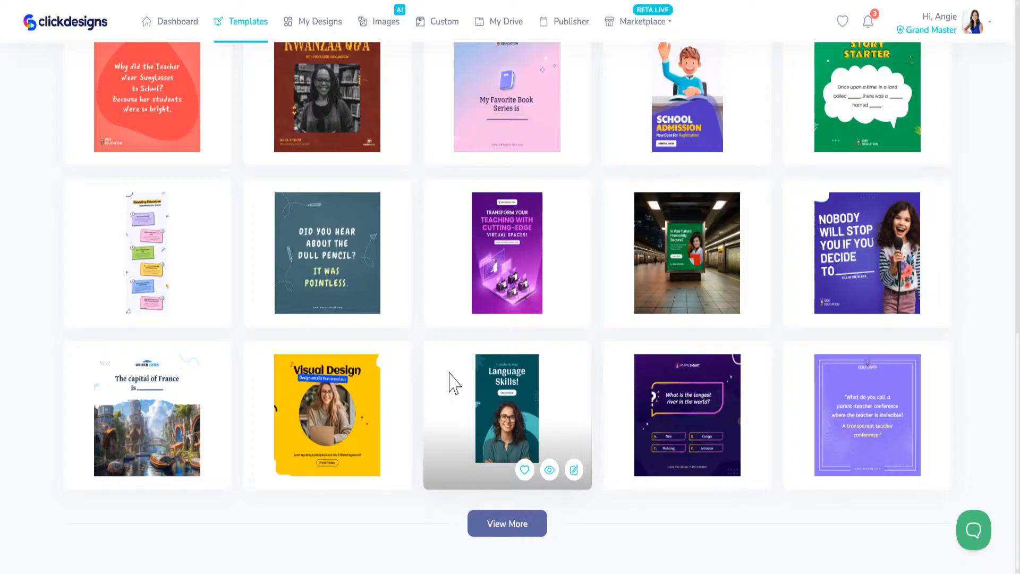
scroll(714, 382, "up", 2)
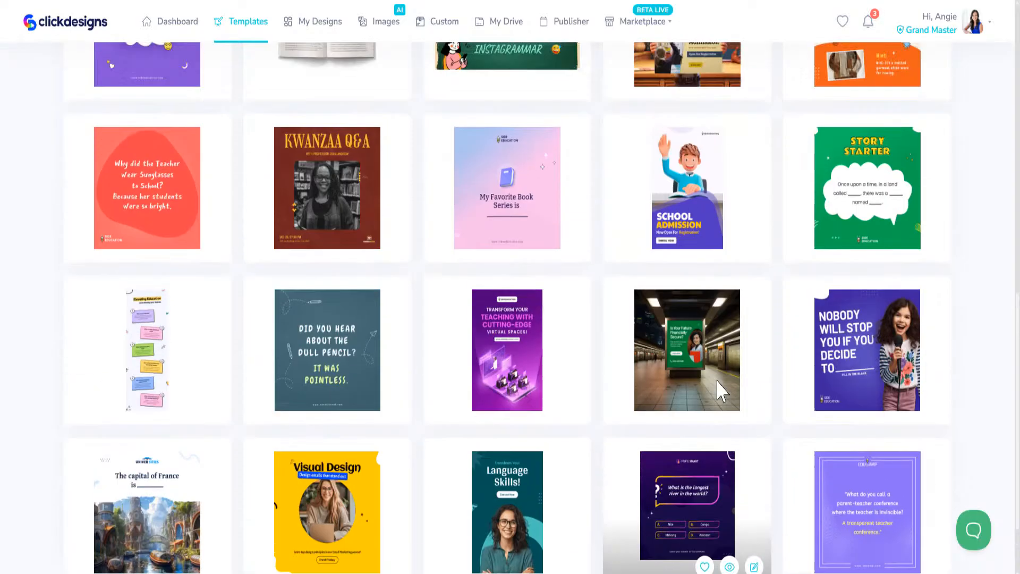
scroll(716, 379, "up", 2)
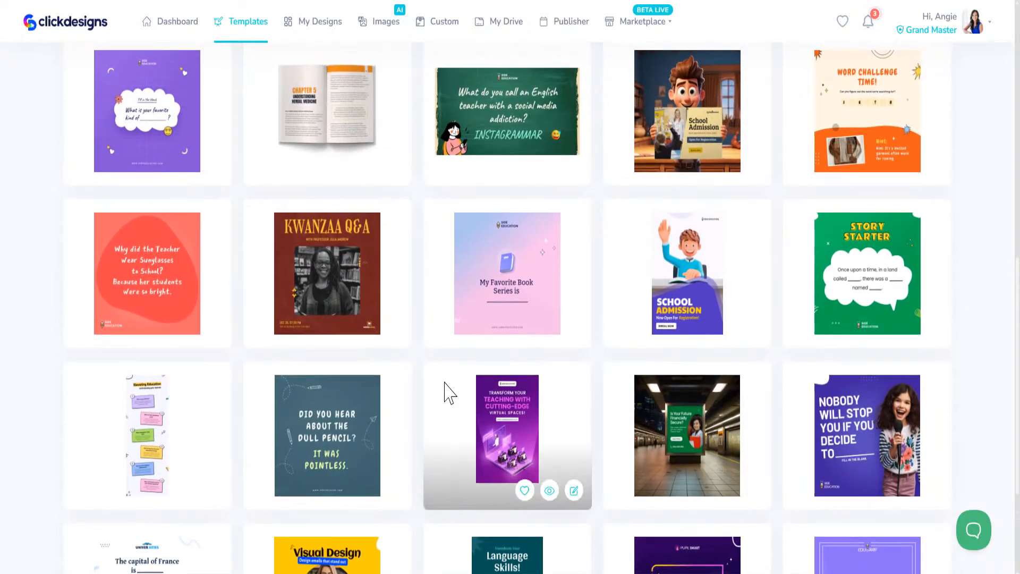
scroll(449, 393, "up", 8)
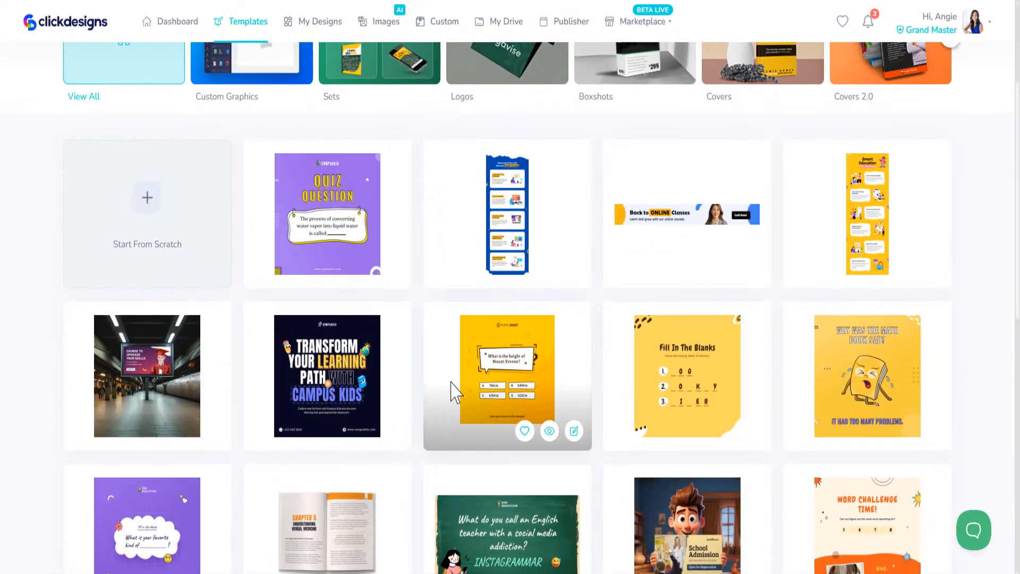
scroll(451, 392, "up", 4)
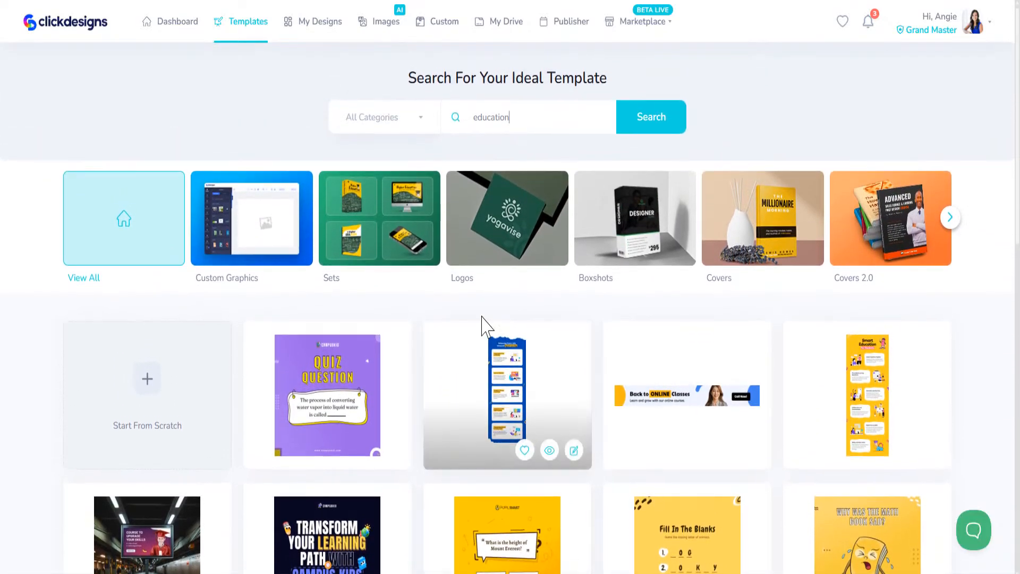
Check the Covers 2.0 category for education templates, and reset the template library with the search keyword cleared
left_click(898, 213)
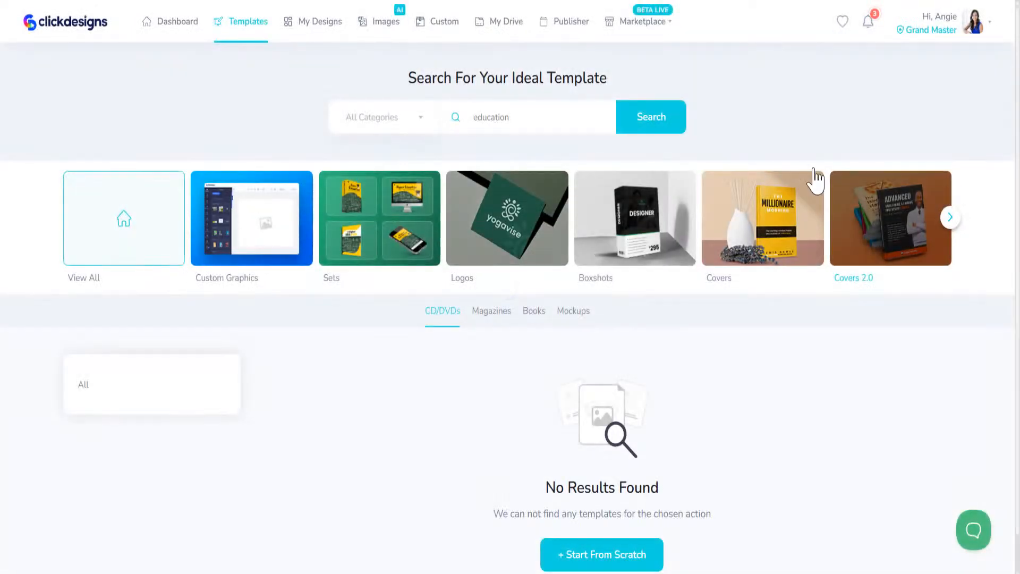
left_click_drag(524, 122, 438, 126)
key("BackSpace")
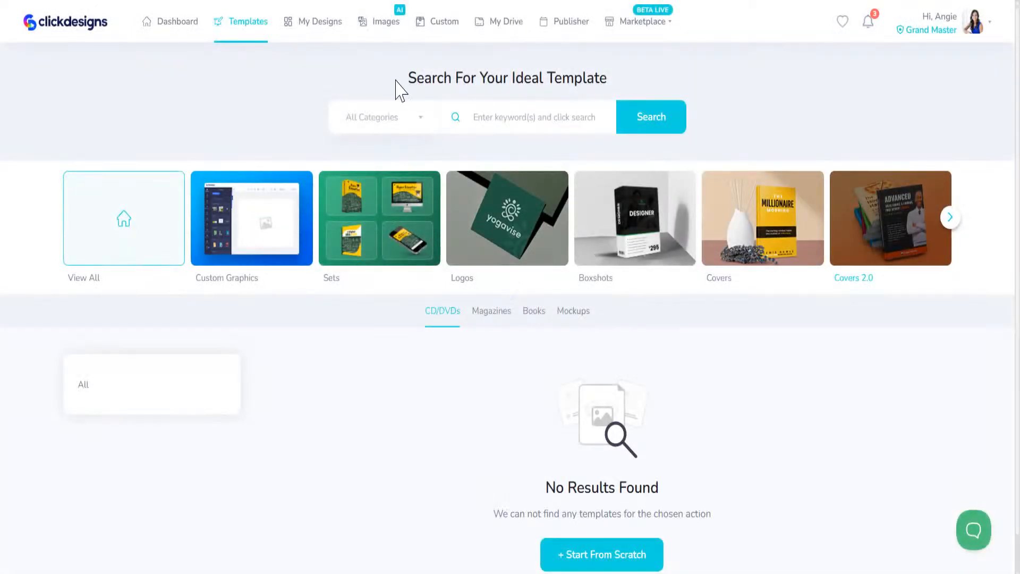
left_click(243, 28)
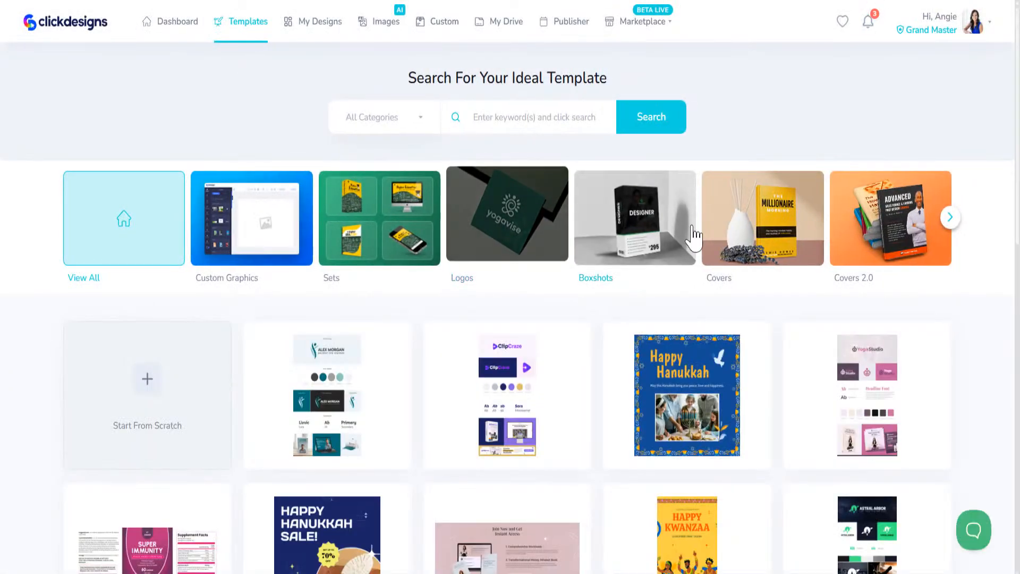
Browse the Covers templates, examining the Books, Reports and Magazines designs
left_click(742, 223)
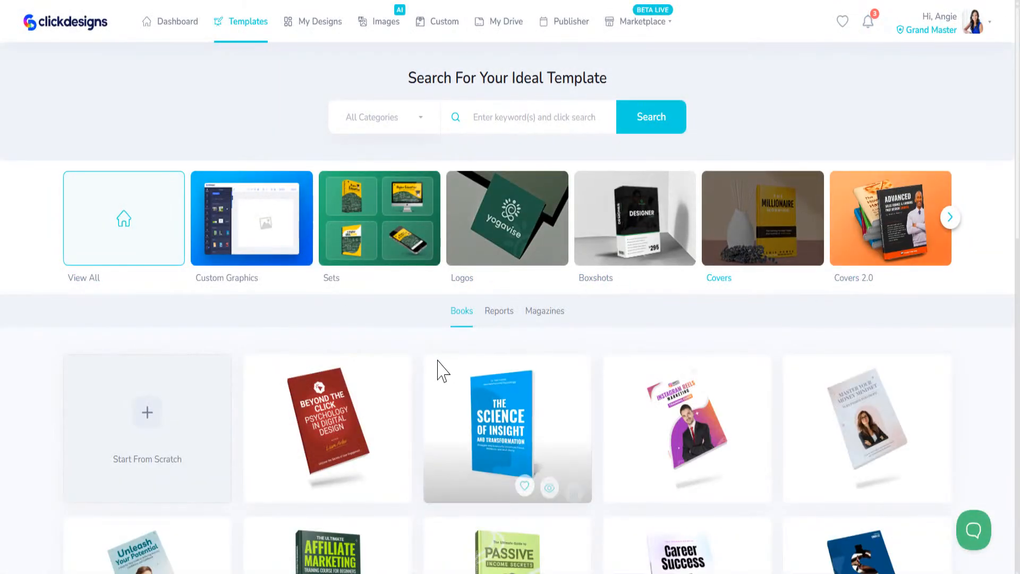
scroll(439, 369, "down", 5)
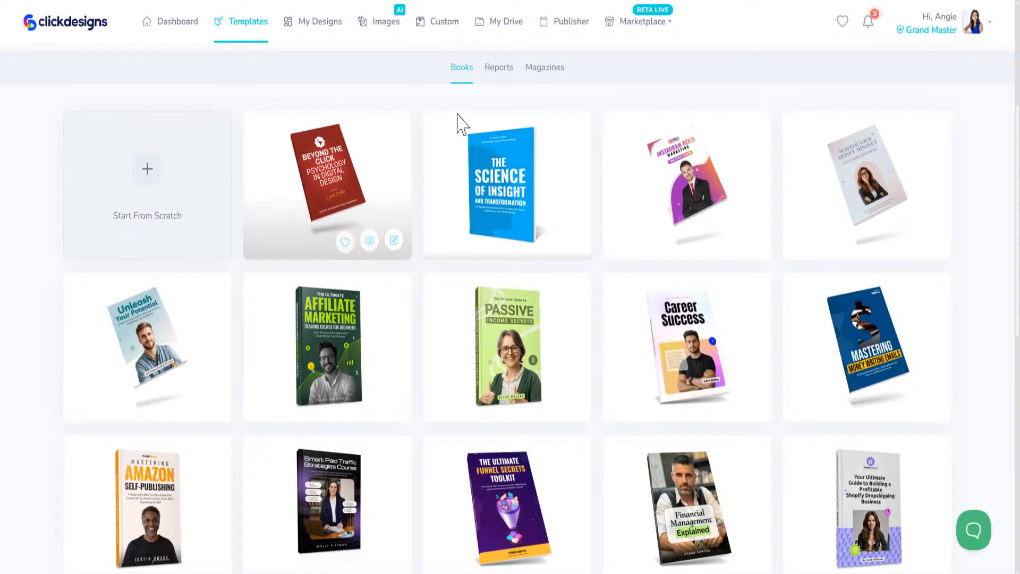
left_click(504, 74)
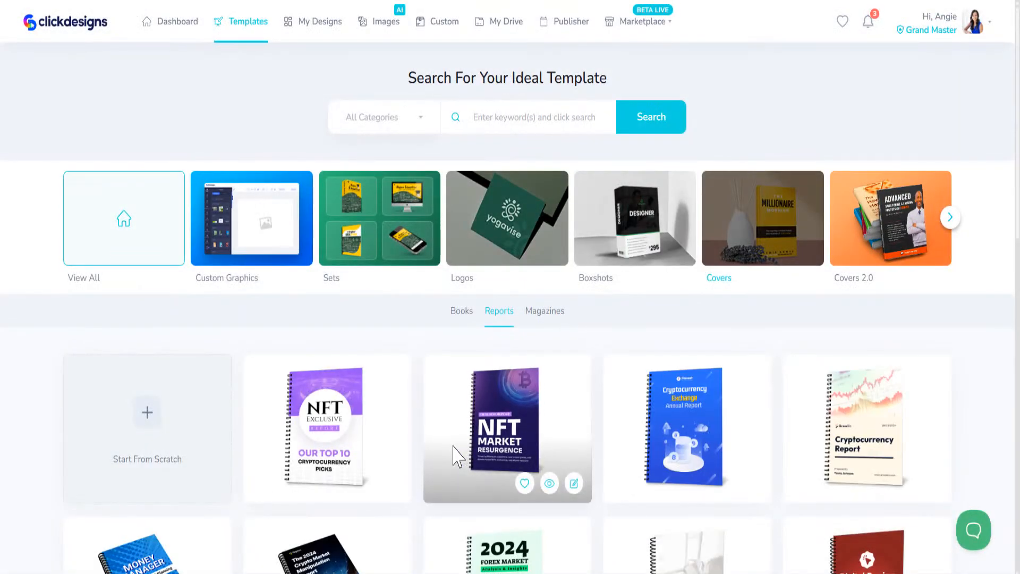
scroll(455, 451, "down", 3)
scroll(457, 446, "up", 3)
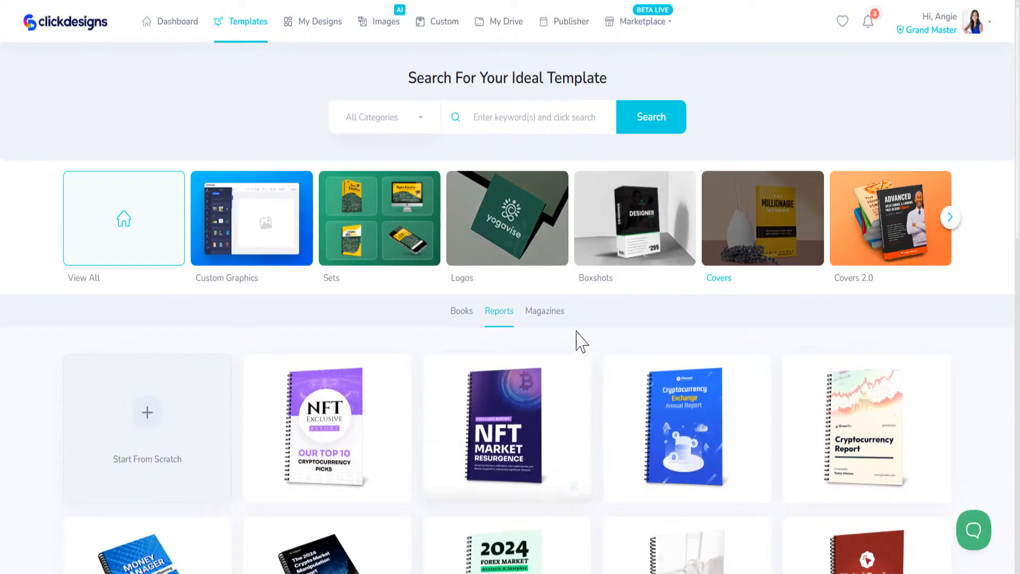
left_click(553, 318)
scroll(611, 429, "down", 5)
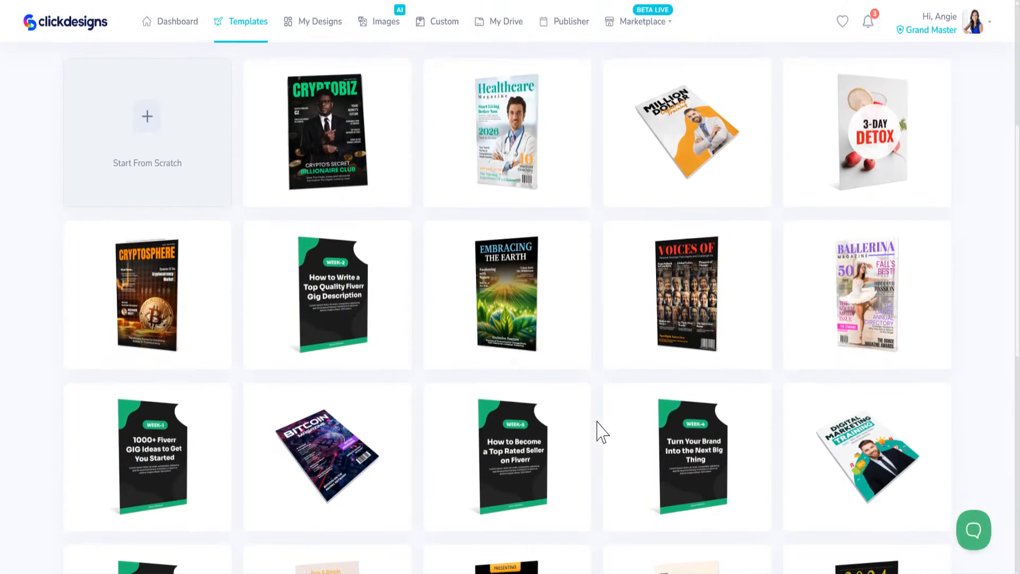
scroll(594, 433, "up", 5)
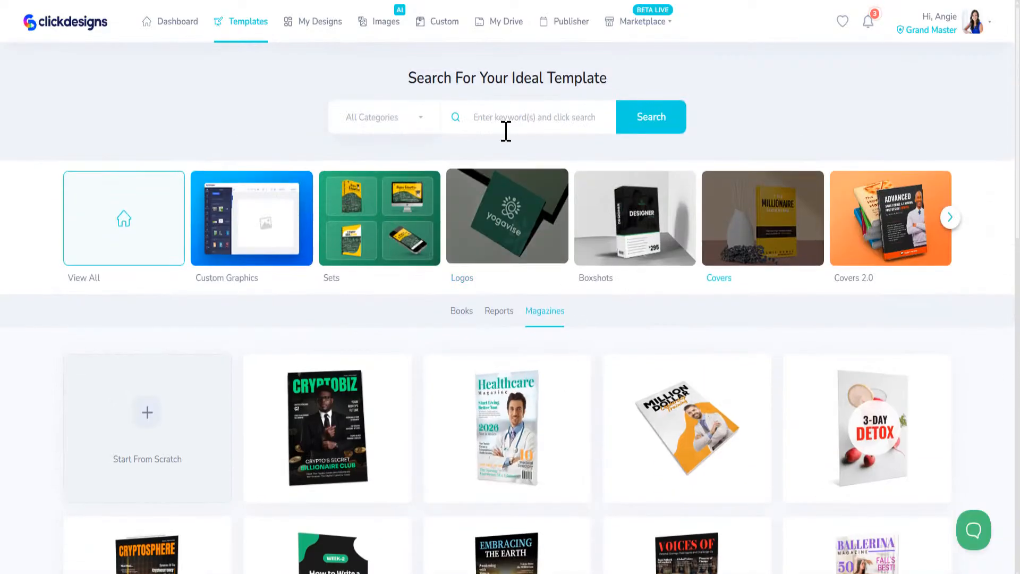
Search the magazine covers for "course" and view the Covers 2.0 templates for the same keyword
left_click(505, 115)
type("course")
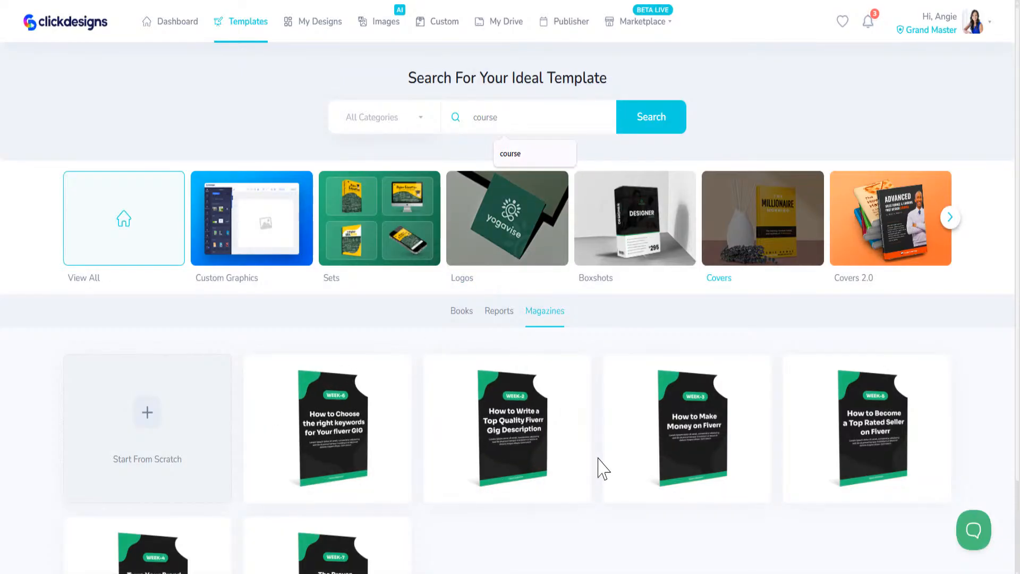
scroll(603, 467, "down", 2)
scroll(821, 271, "up", 2)
left_click(866, 242)
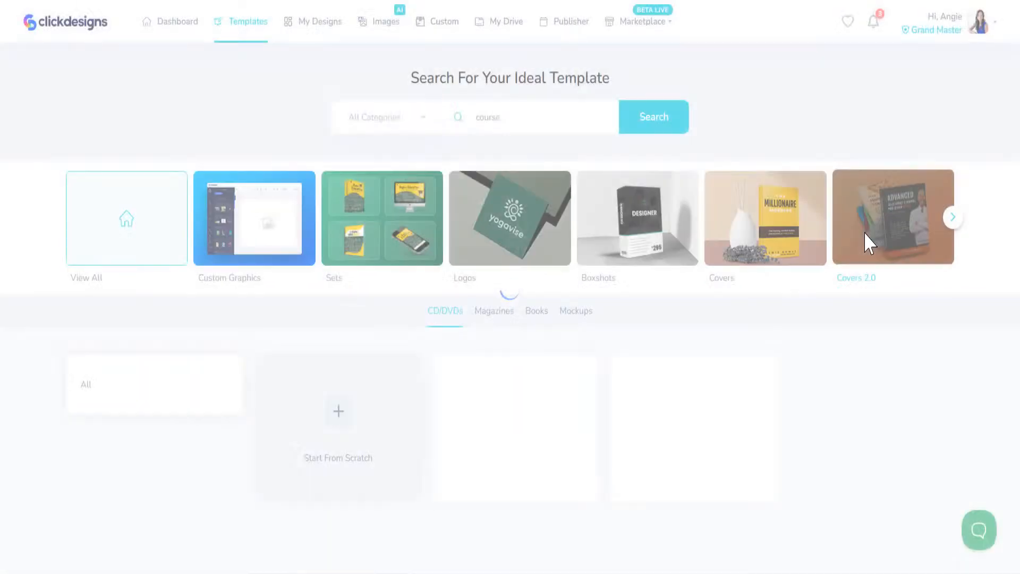
Clear the course keyword and display the Monitors templates in the Mockups category
left_click(954, 218)
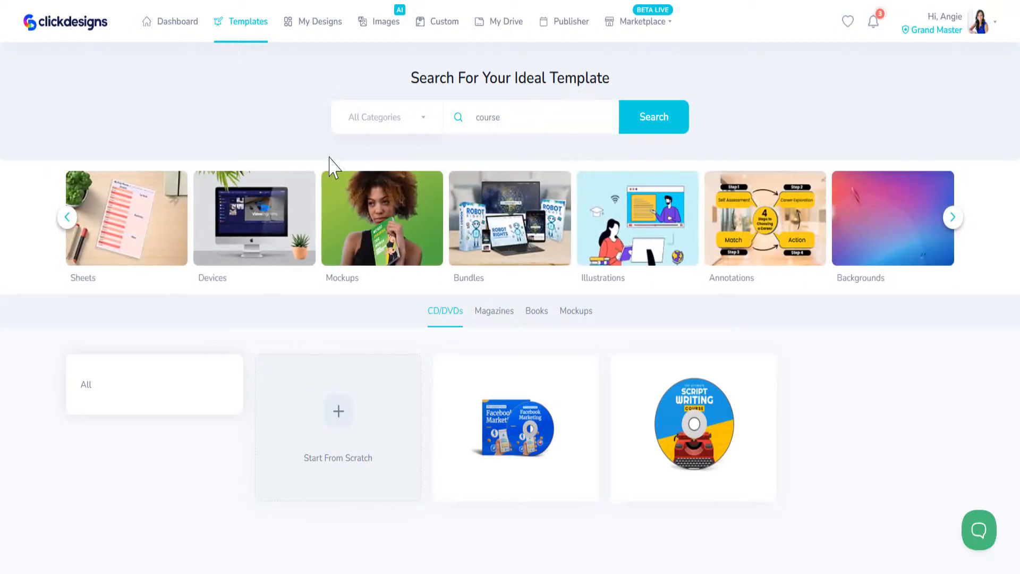
double_click(491, 117)
key("BackSpace")
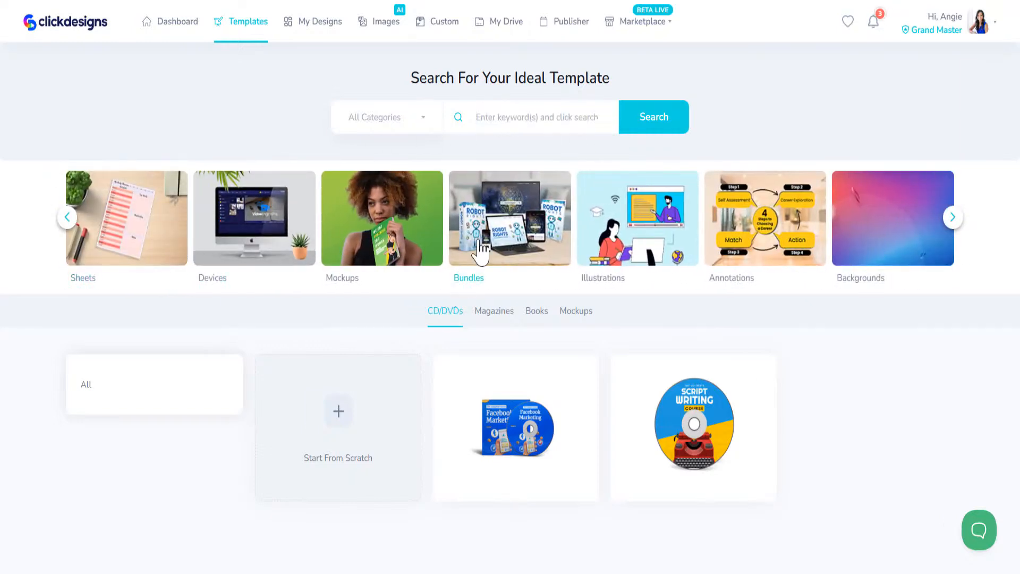
left_click(375, 233)
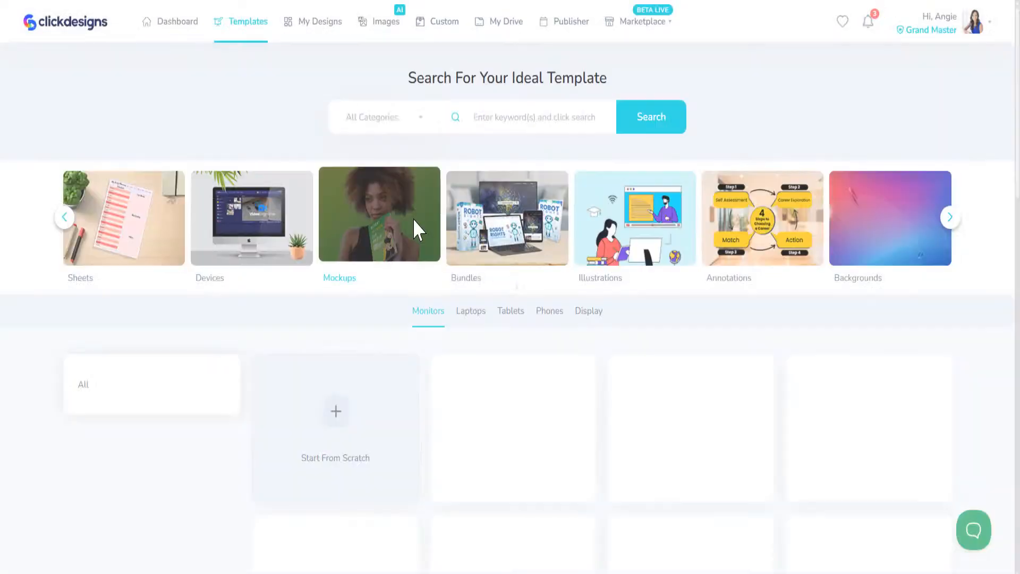
scroll(425, 456, "down", 5)
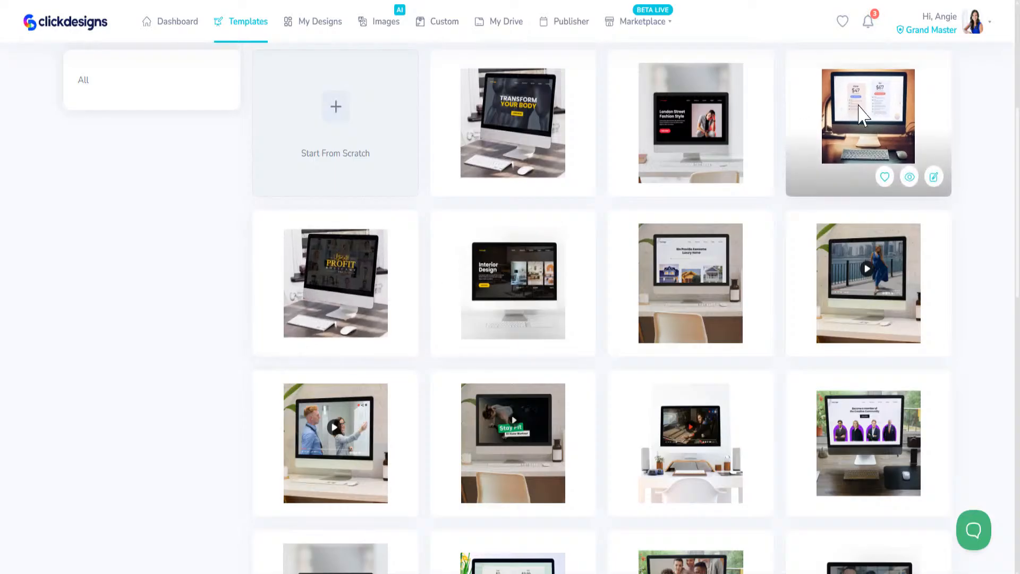
Preview the monitor mockups showing the Starter and Pro pricing and the Ultimate Profit Bootcamp, and look through the other monitor designs
left_click(910, 177)
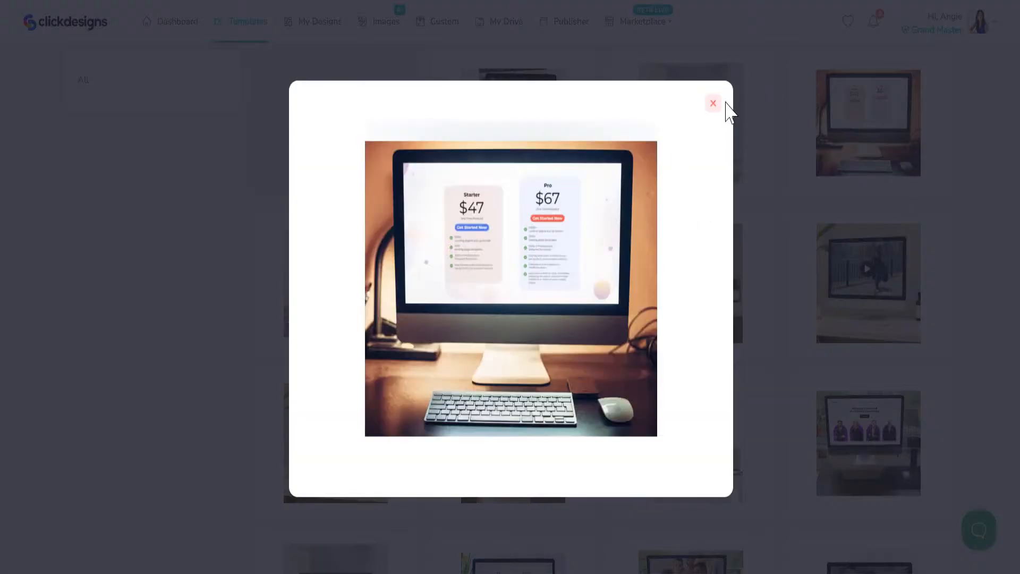
left_click(713, 103)
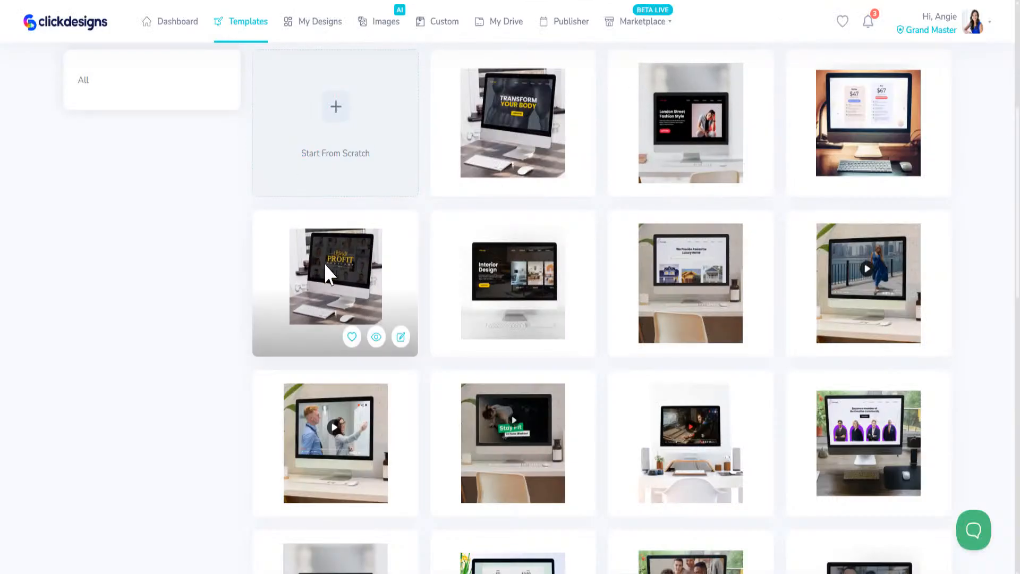
left_click(376, 337)
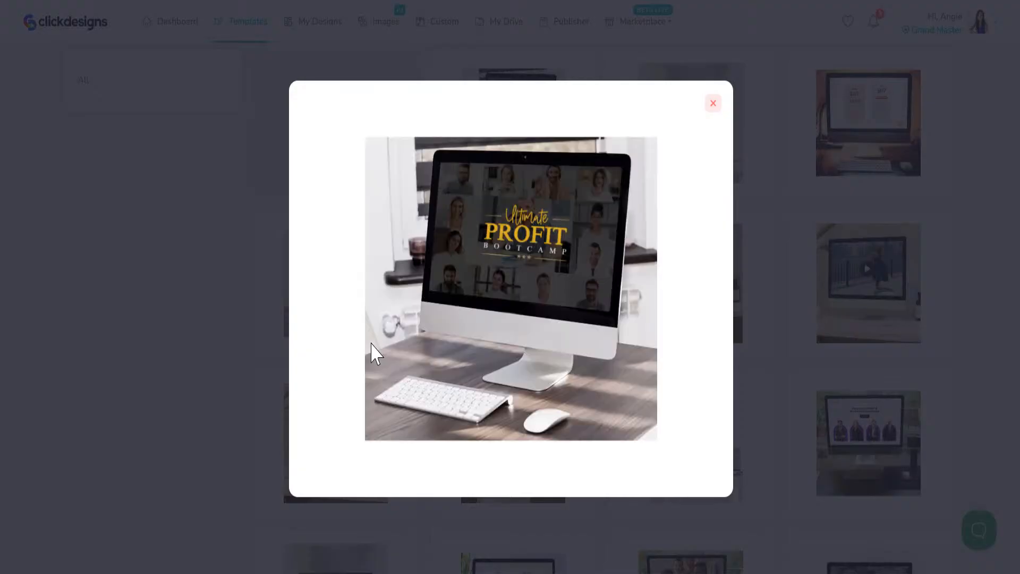
left_click(712, 103)
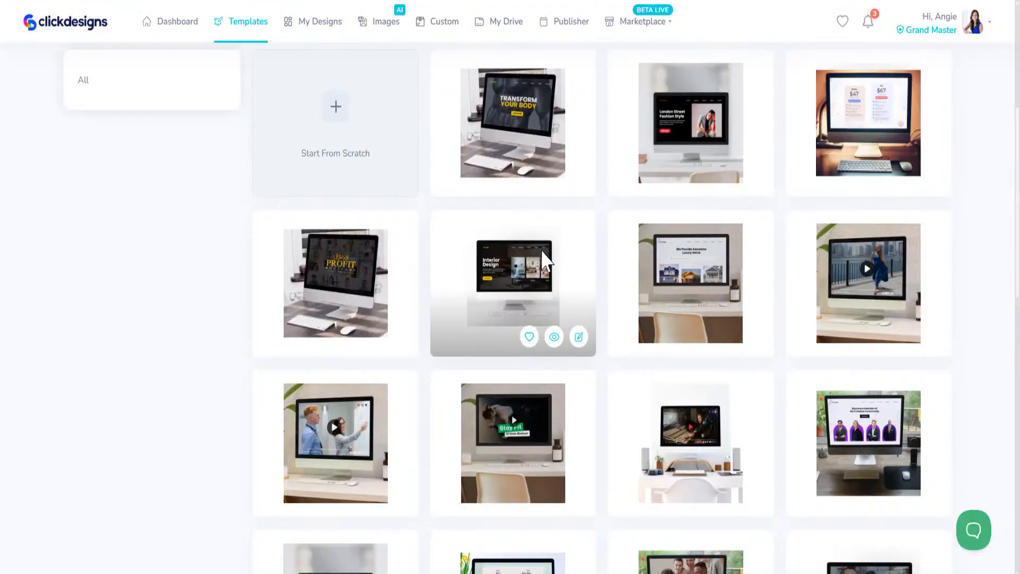
scroll(558, 420, "down", 5)
scroll(562, 428, "up", 10)
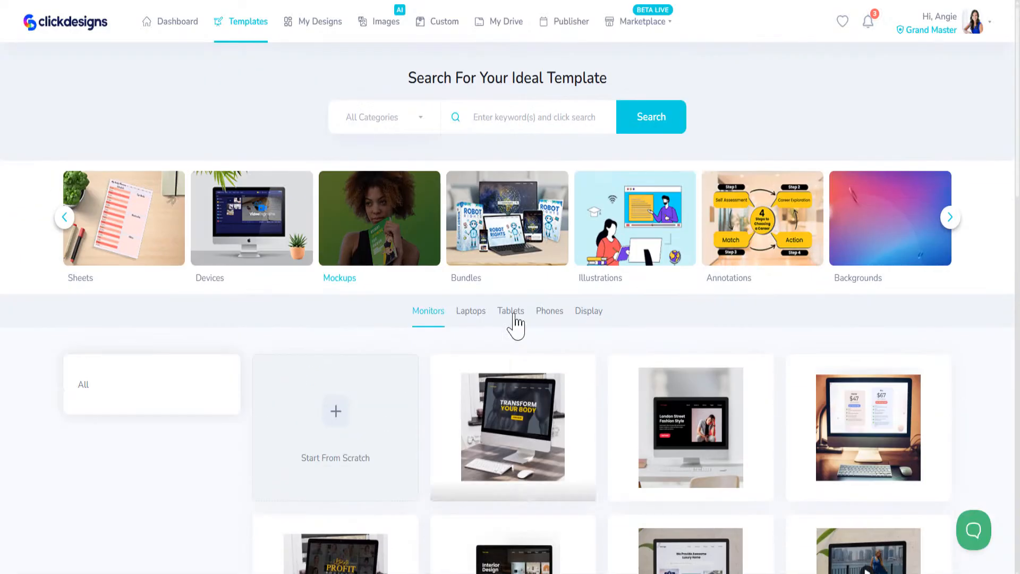
Browse the Laptops mockups and preview the laptop template showing a YouTube channel page
left_click(482, 316)
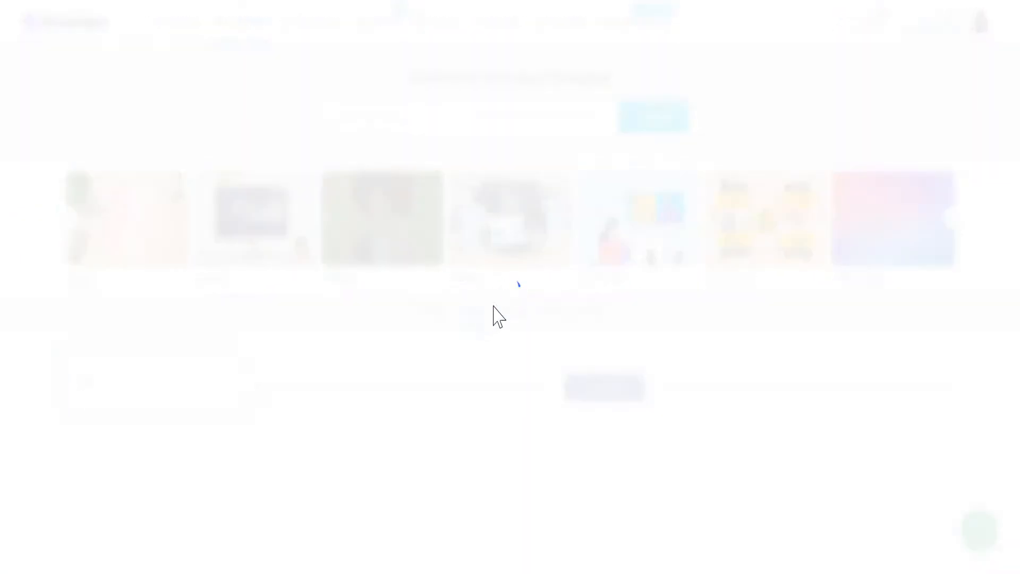
scroll(512, 255, "down", 4)
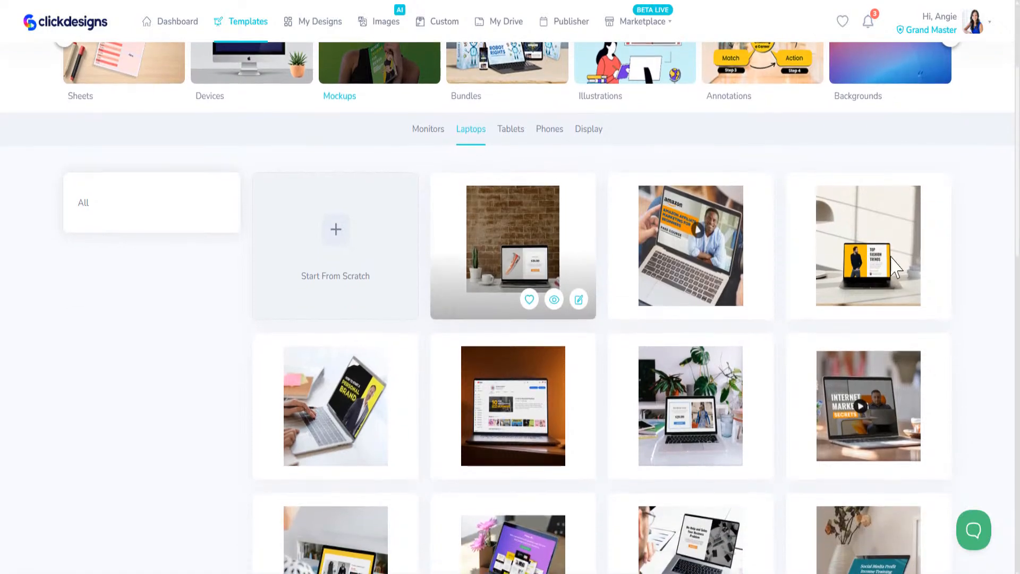
scroll(531, 255, "down", 5)
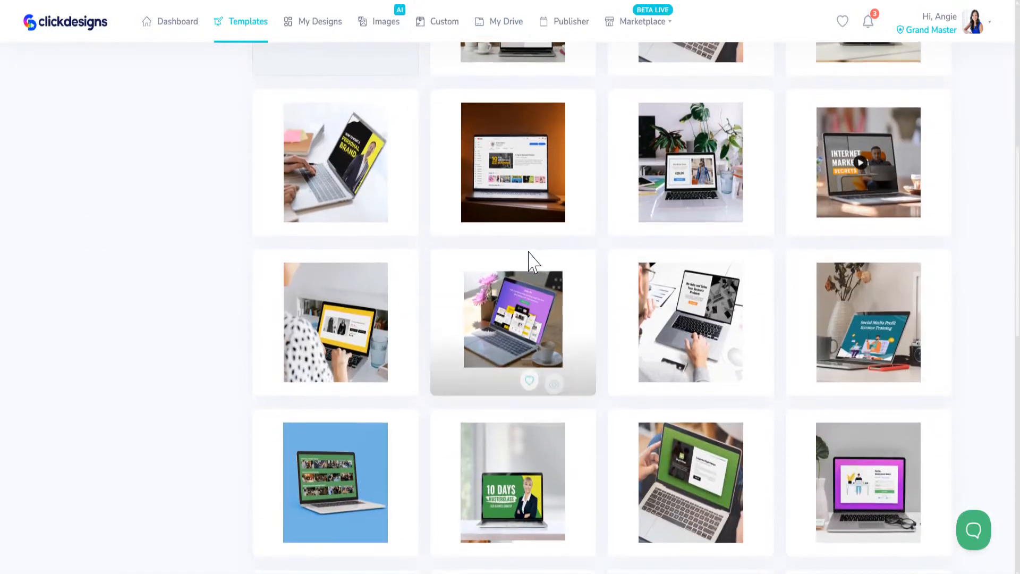
scroll(529, 261, "up", 7)
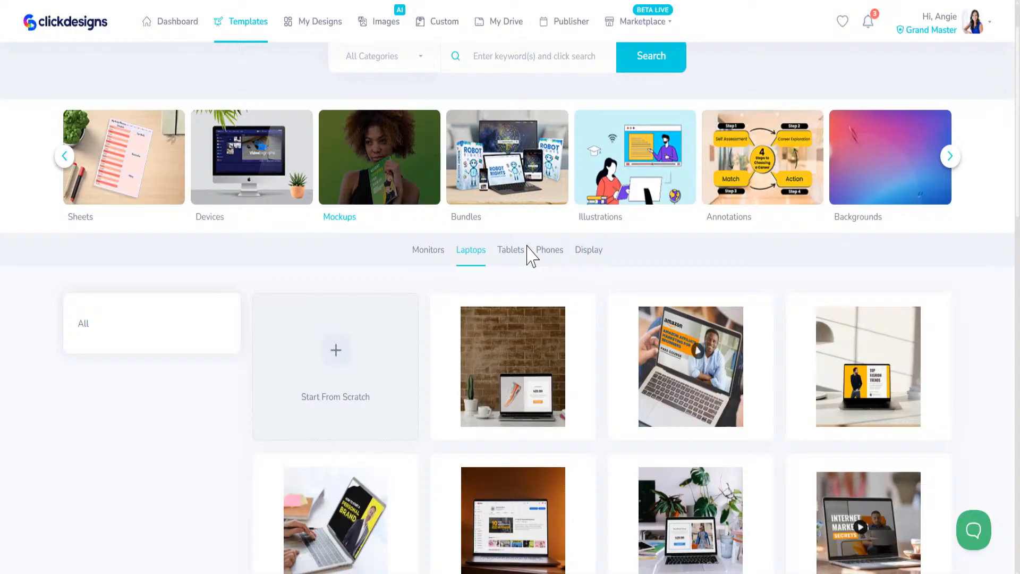
scroll(609, 431, "down", 5)
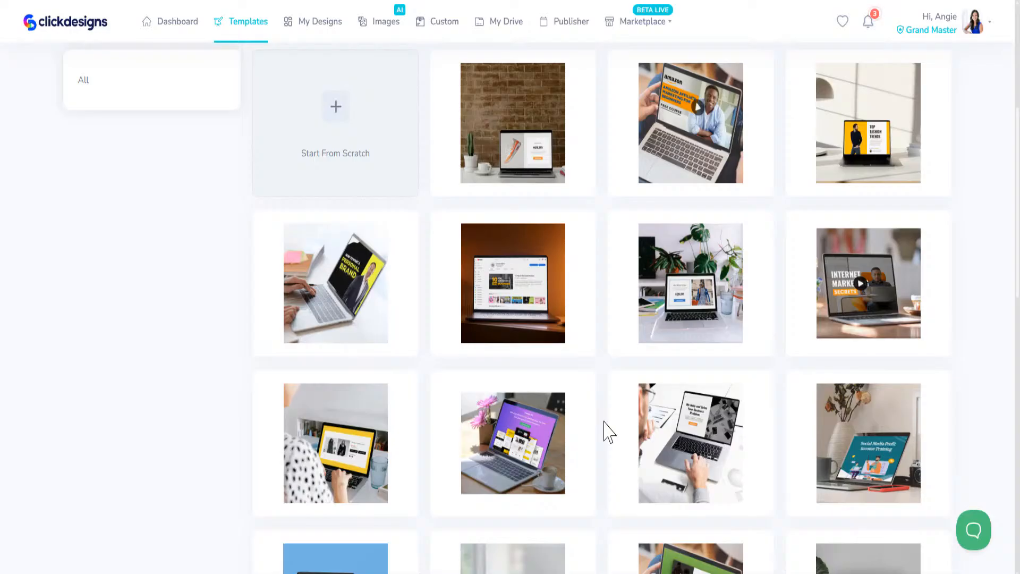
scroll(579, 346, "up", 1)
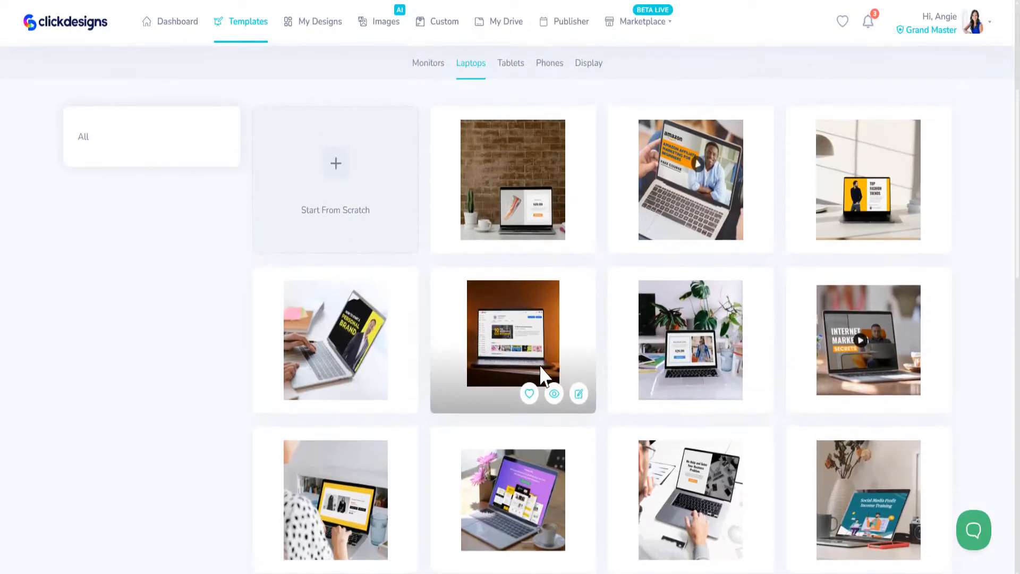
left_click(555, 398)
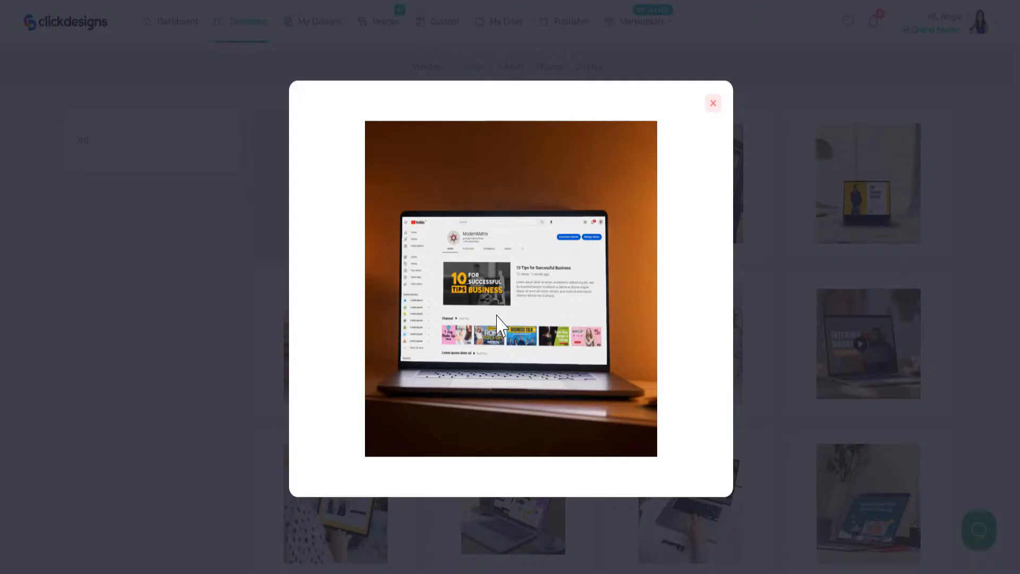
left_click(713, 103)
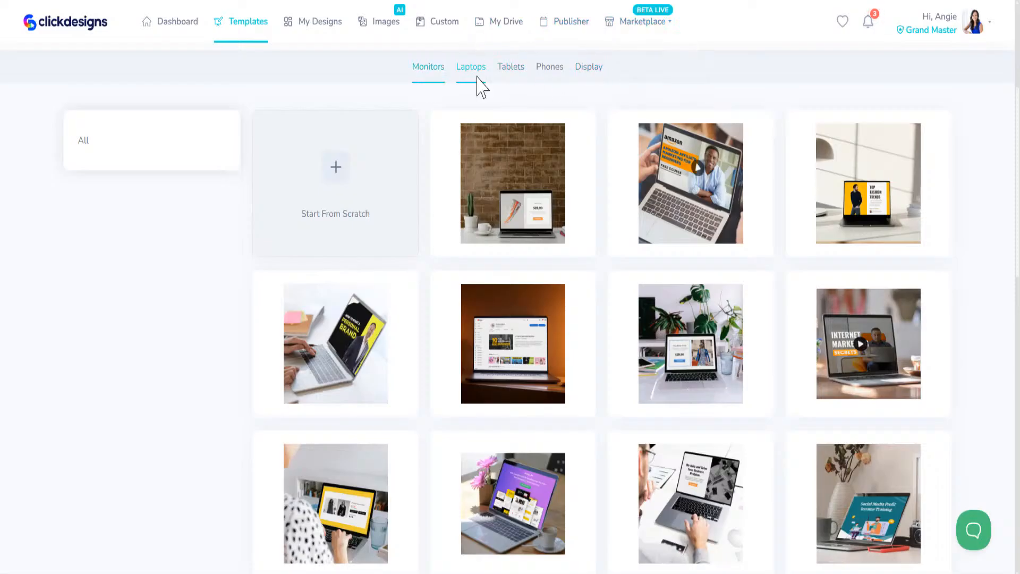
View the Display mockups and the Bundles group-shot templates, and return to the template categories
left_click(586, 79)
scroll(536, 415, "up", 5)
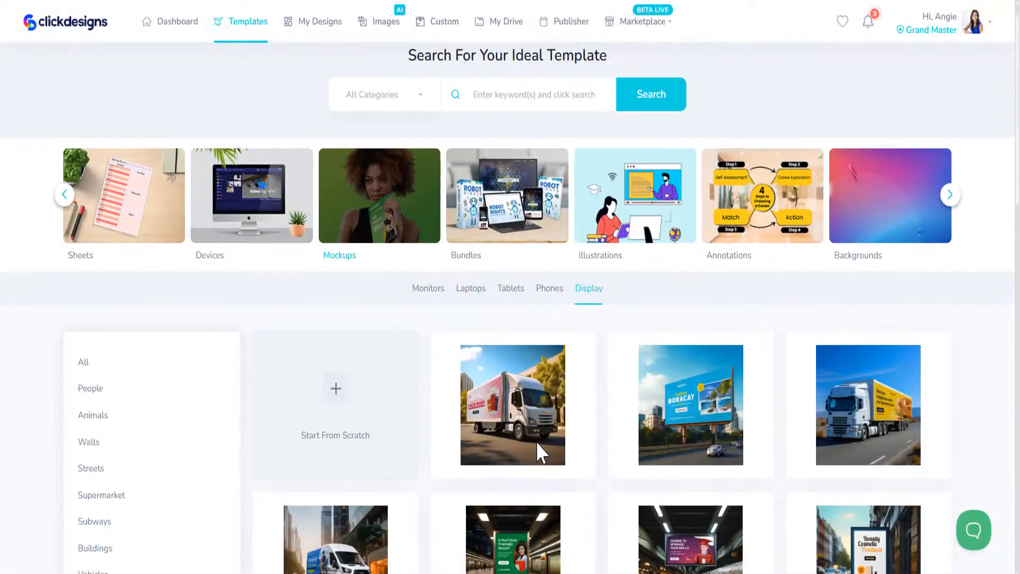
left_click(507, 224)
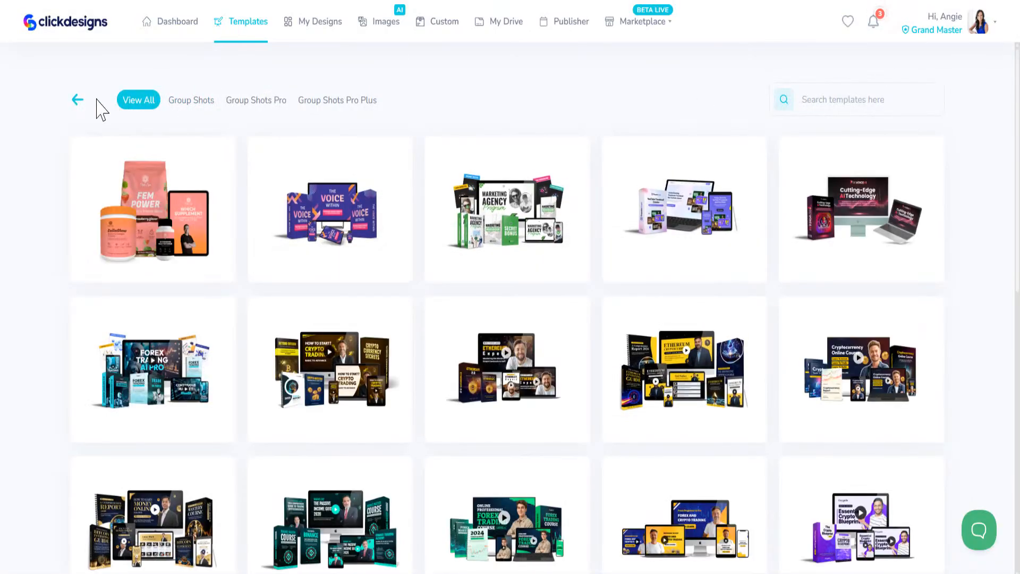
left_click(77, 100)
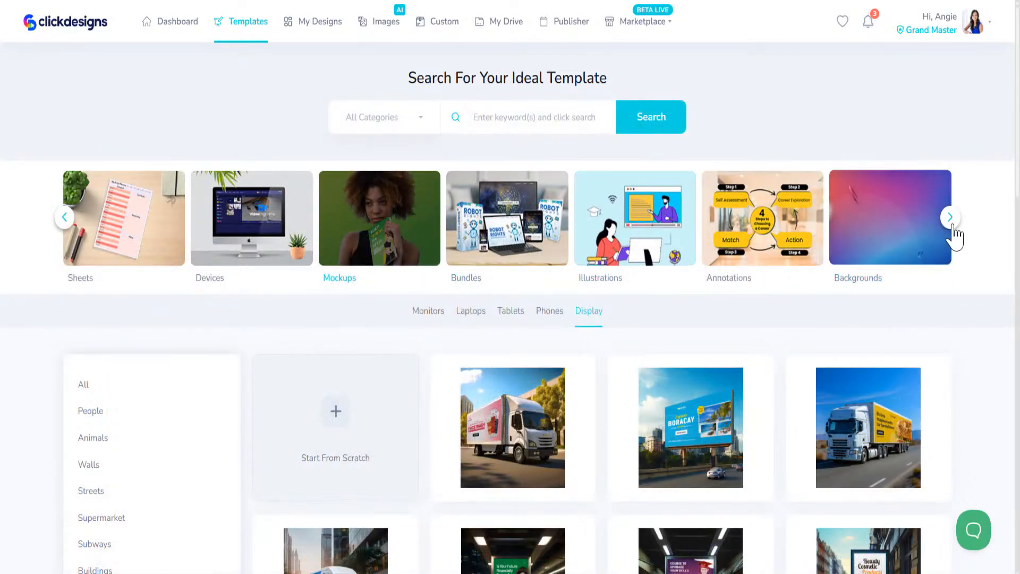
left_click(952, 223)
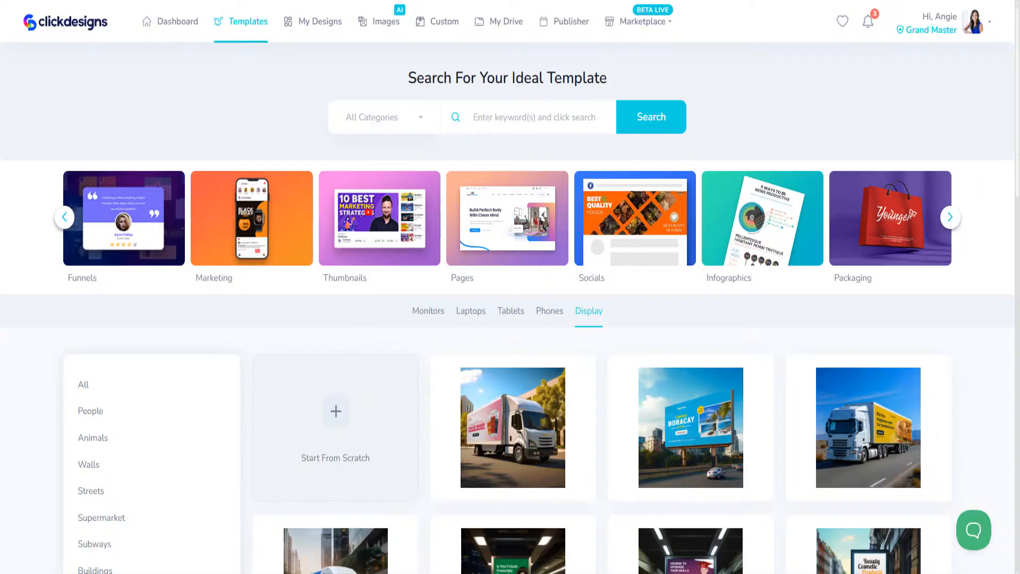
Open the My Designs collection and look through the most recent saved designs, including logos, flyers and social graphics
mouse_move(531, 448)
left_click(333, 33)
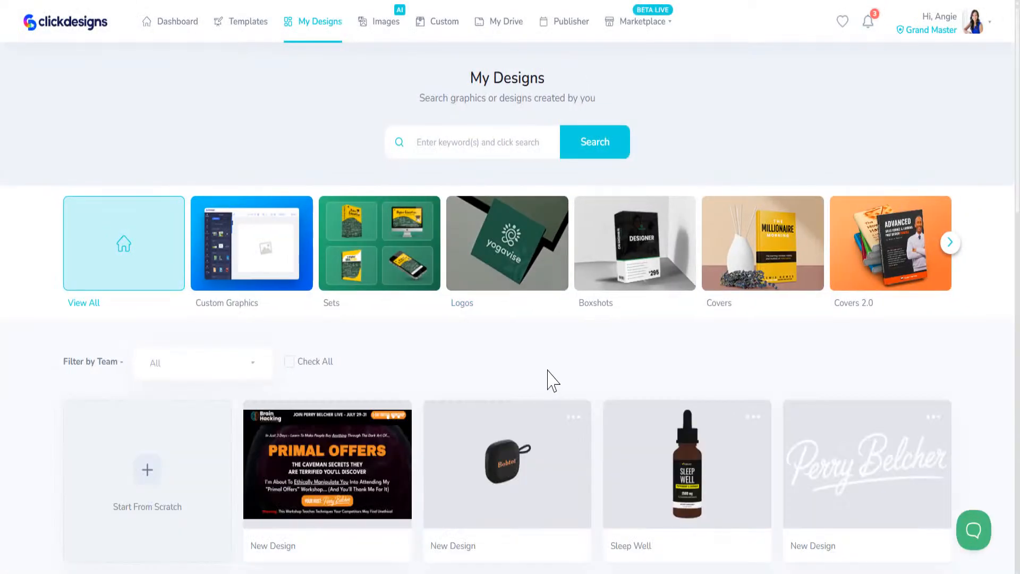
scroll(550, 373, "down", 5)
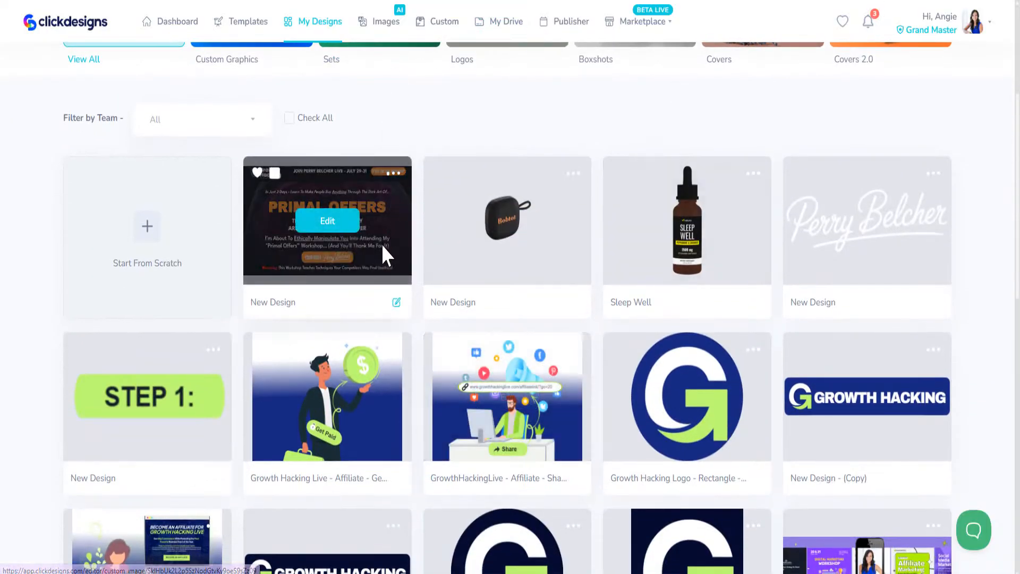
mouse_move(458, 232)
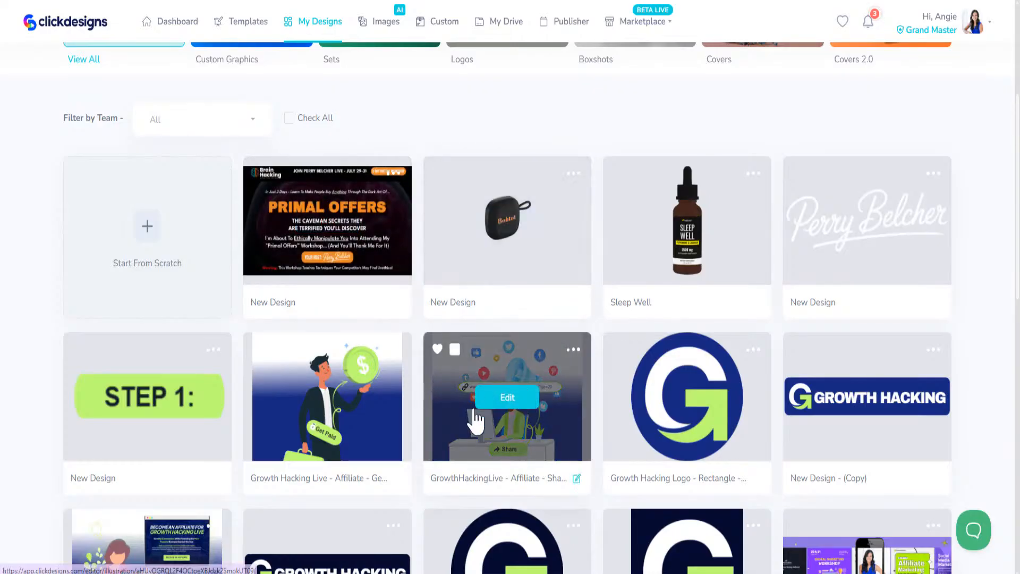
mouse_move(148, 396)
scroll(724, 406, "down", 5)
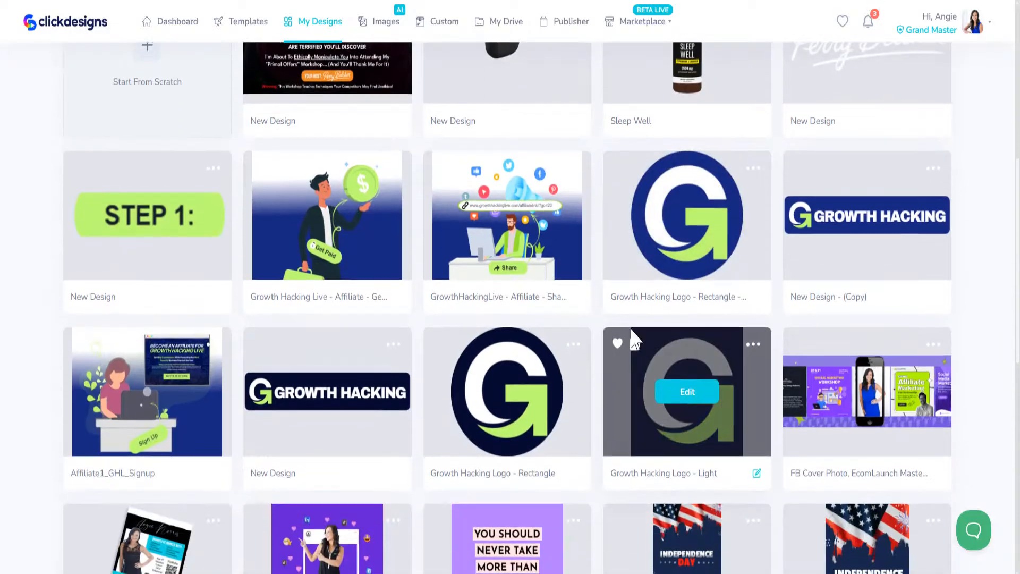
scroll(385, 295, "down", 3)
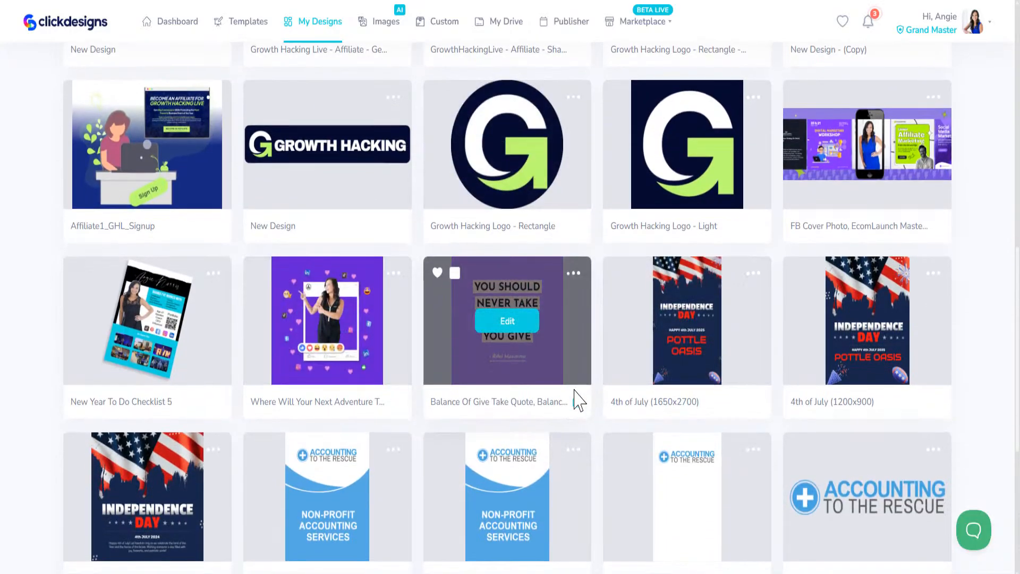
scroll(577, 400, "down", 6)
Load more saved designs and look through the event registration, café branding and podcast graphics
left_click(540, 482)
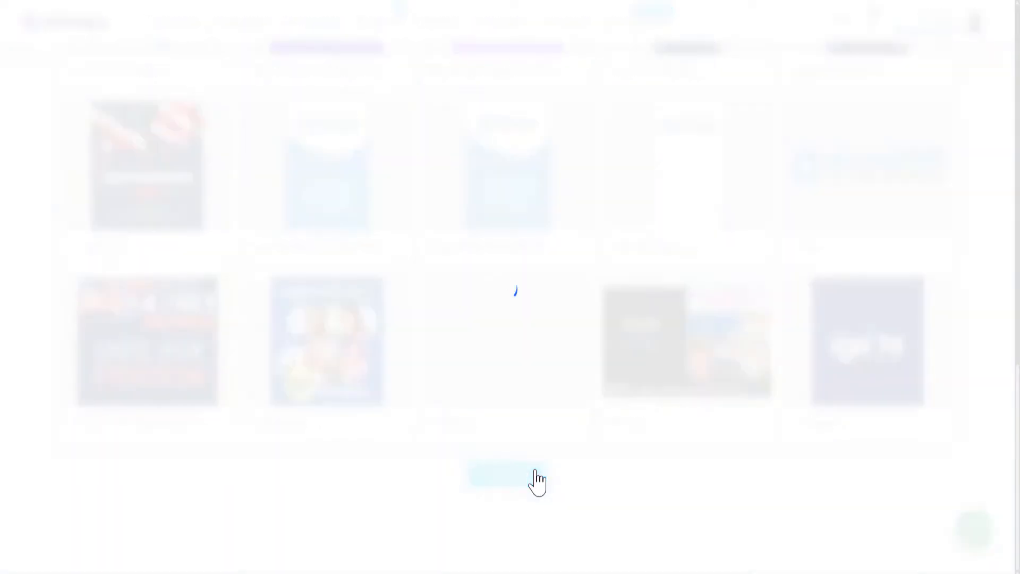
scroll(541, 389, "down", 7)
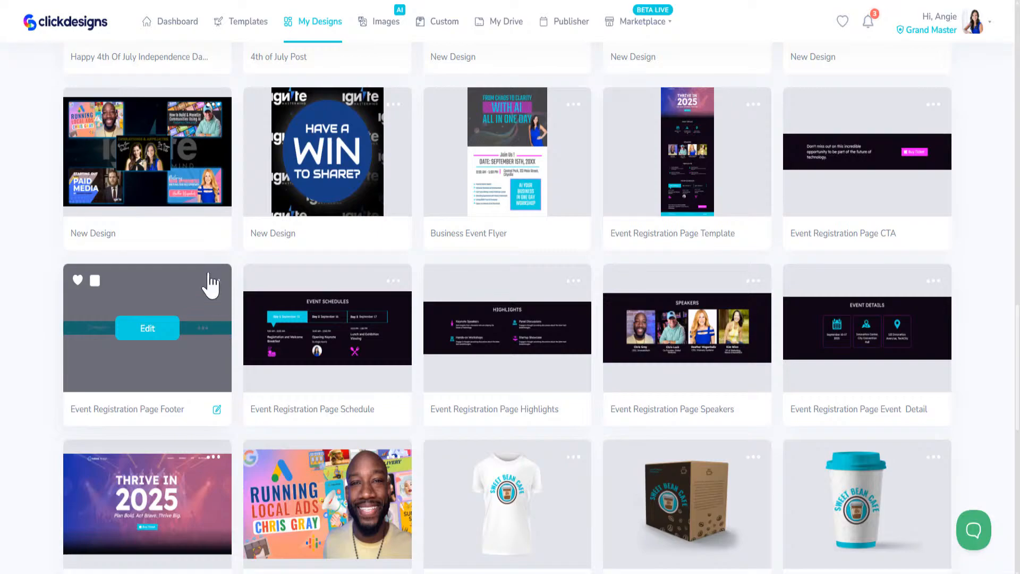
scroll(539, 306, "down", 5)
scroll(537, 307, "up", 8)
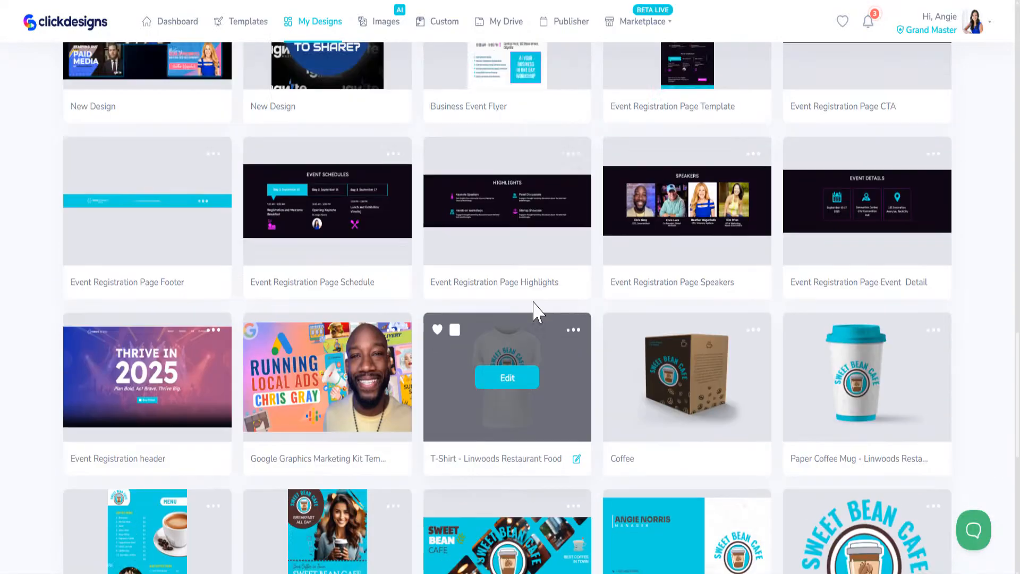
scroll(675, 340, "down", 8)
scroll(671, 400, "down", 7)
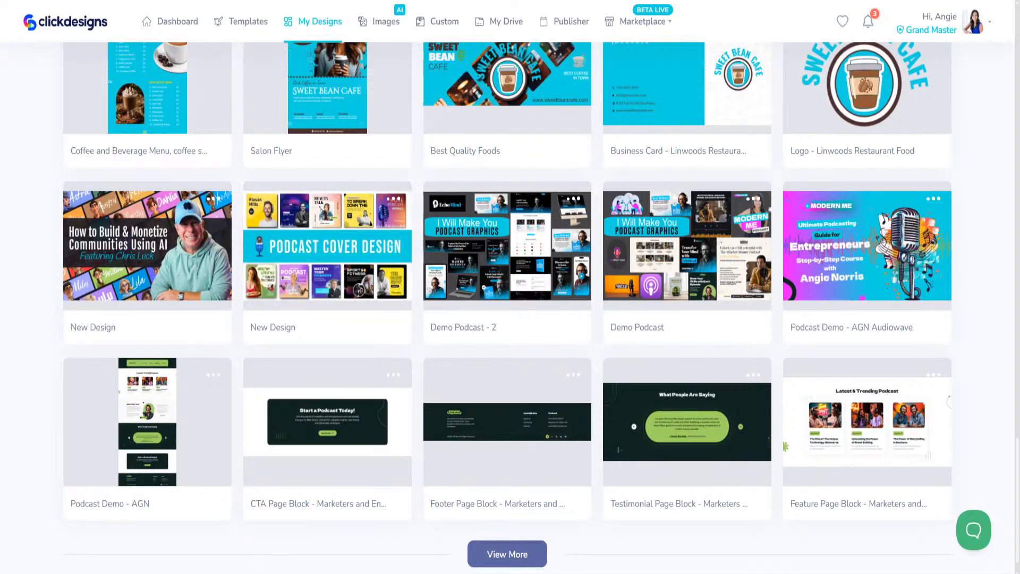
scroll(580, 340, "up", 20)
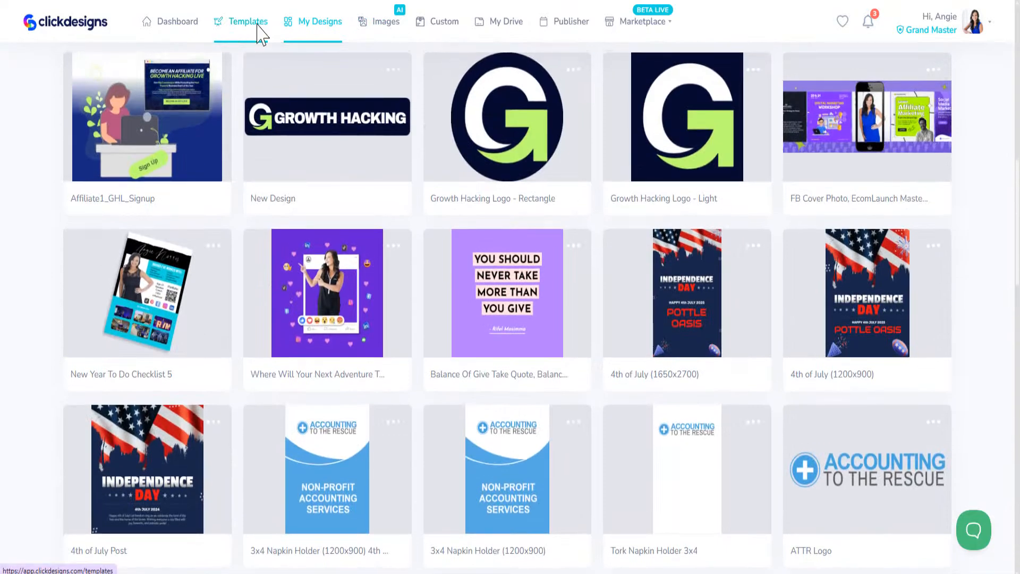
Return to the template library and look through the Facebook templates in the Marketing category
left_click(257, 24)
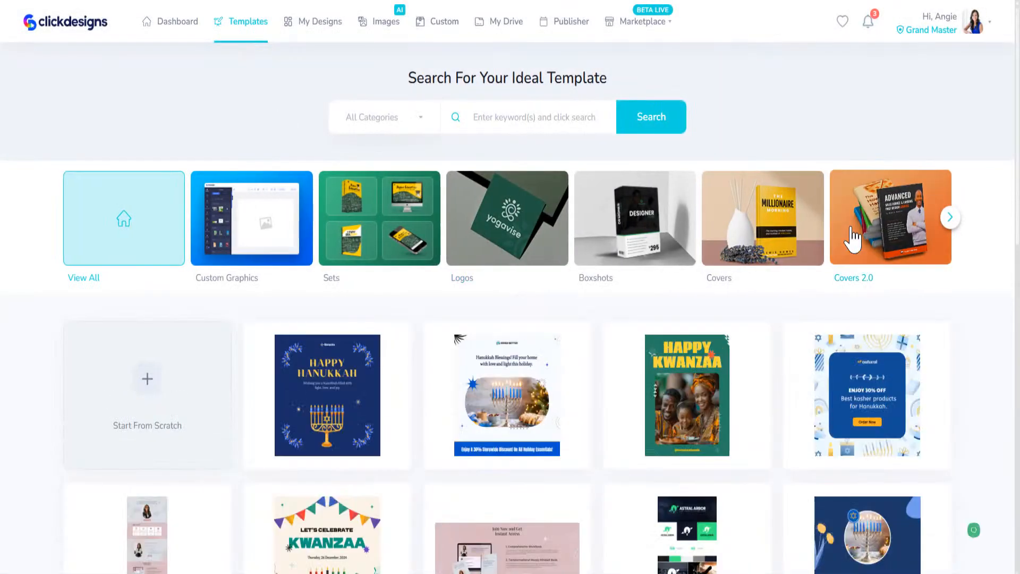
left_click(951, 218)
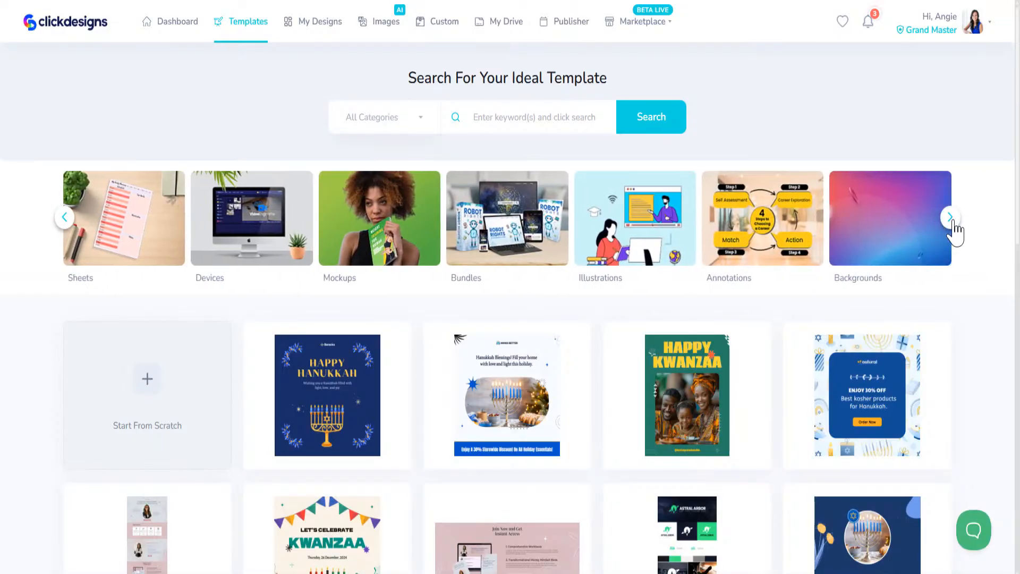
left_click(951, 217)
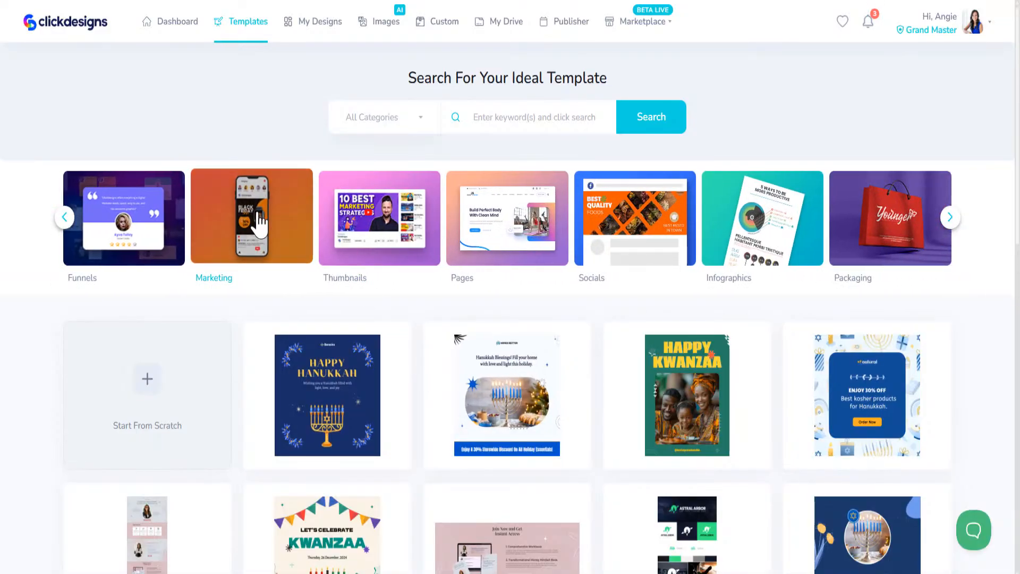
left_click(259, 226)
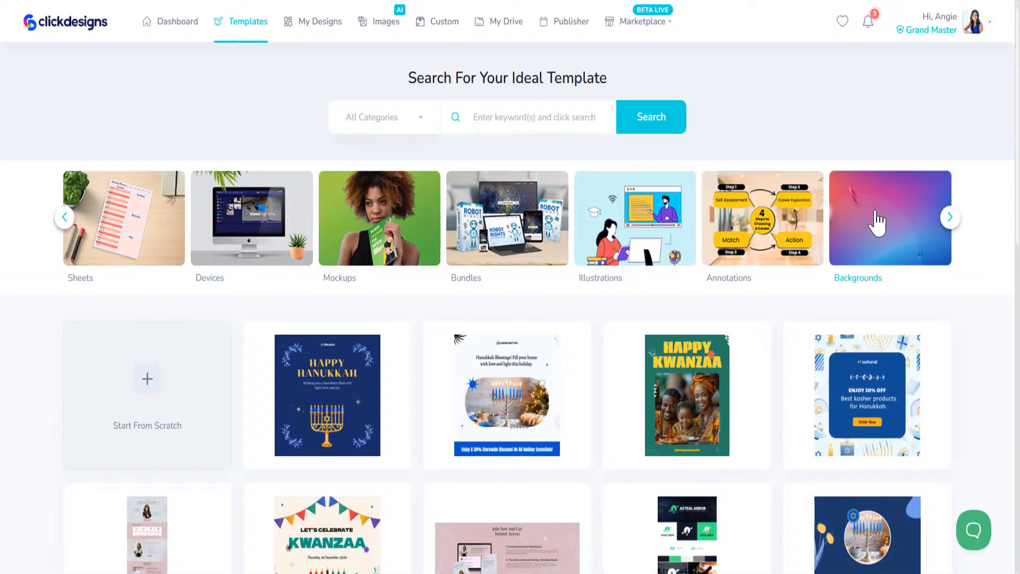
left_click(949, 217)
left_click(264, 219)
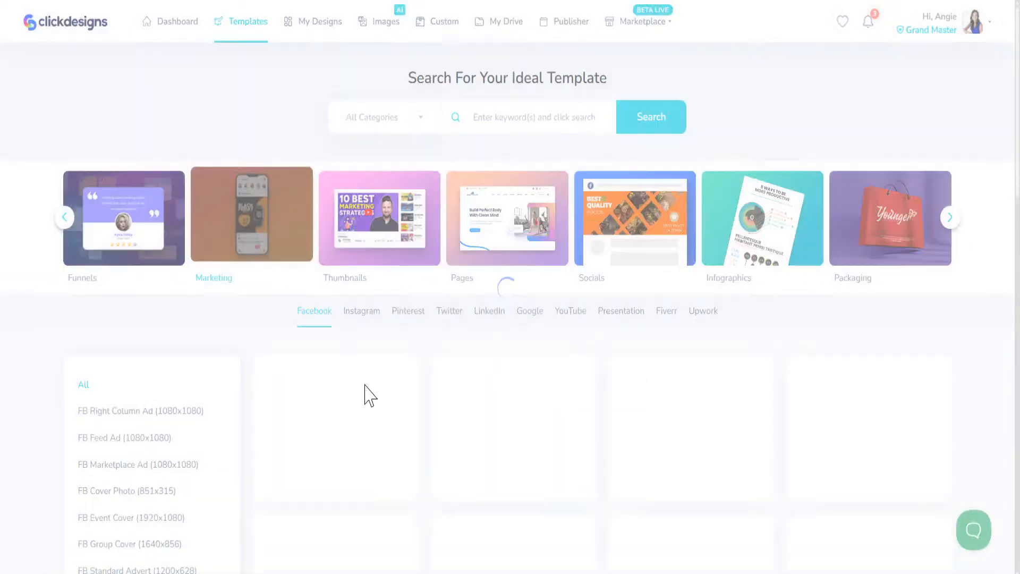
scroll(332, 196, "down", 2)
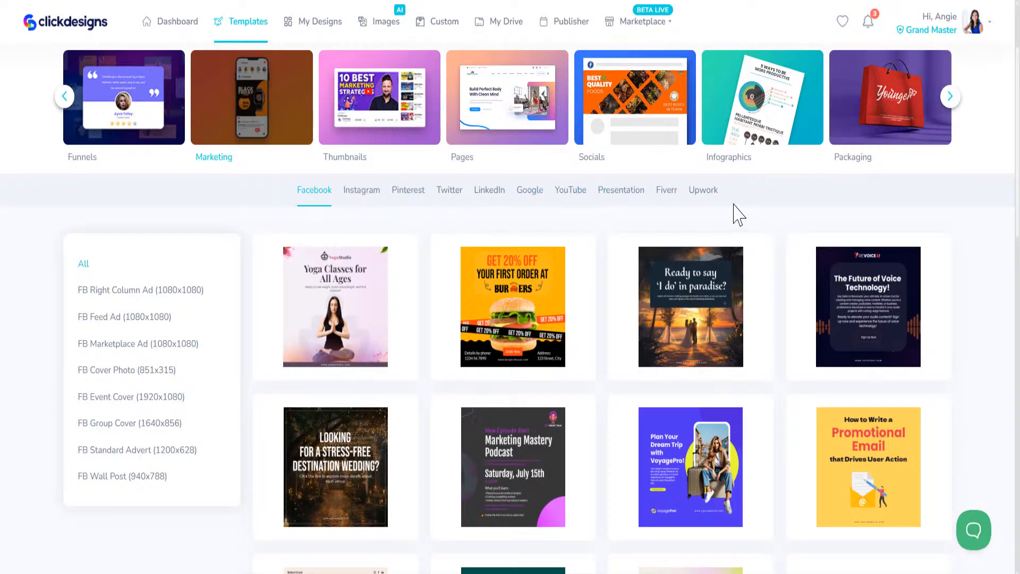
scroll(552, 325, "down", 1)
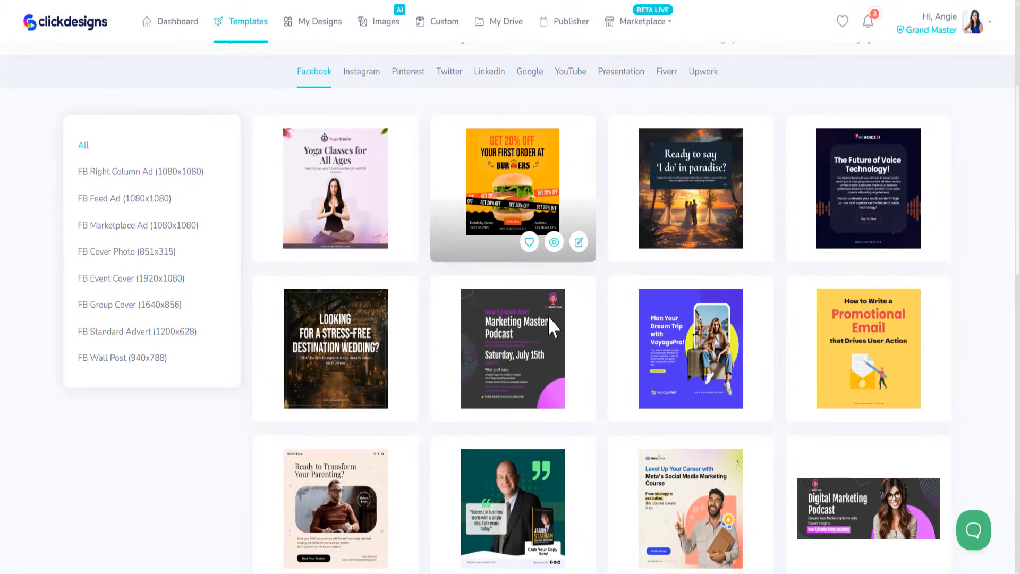
scroll(502, 326, "up", 2)
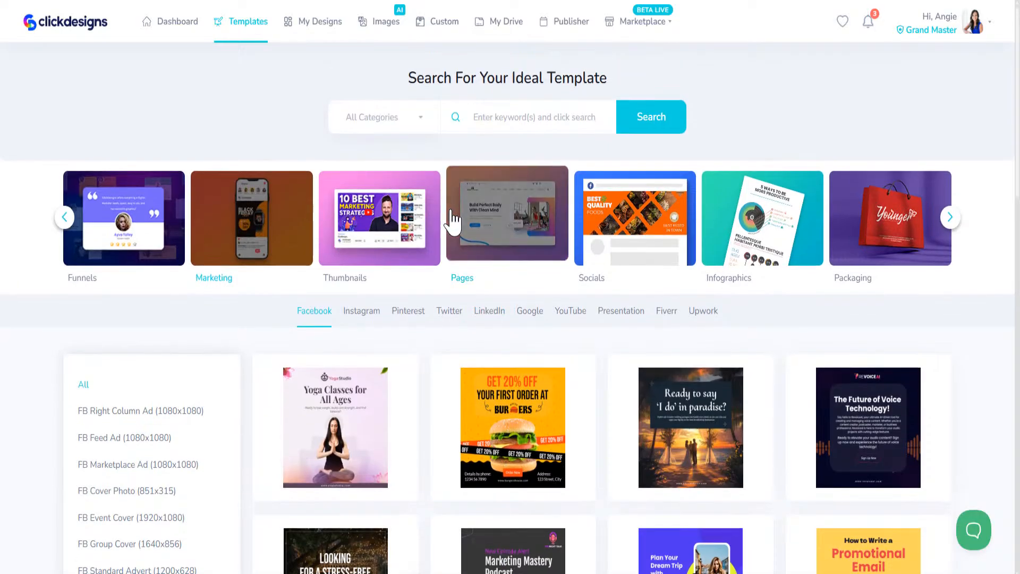
Display the Pages category and look over its Full Pages templates
left_click(482, 219)
scroll(433, 307, "down", 3)
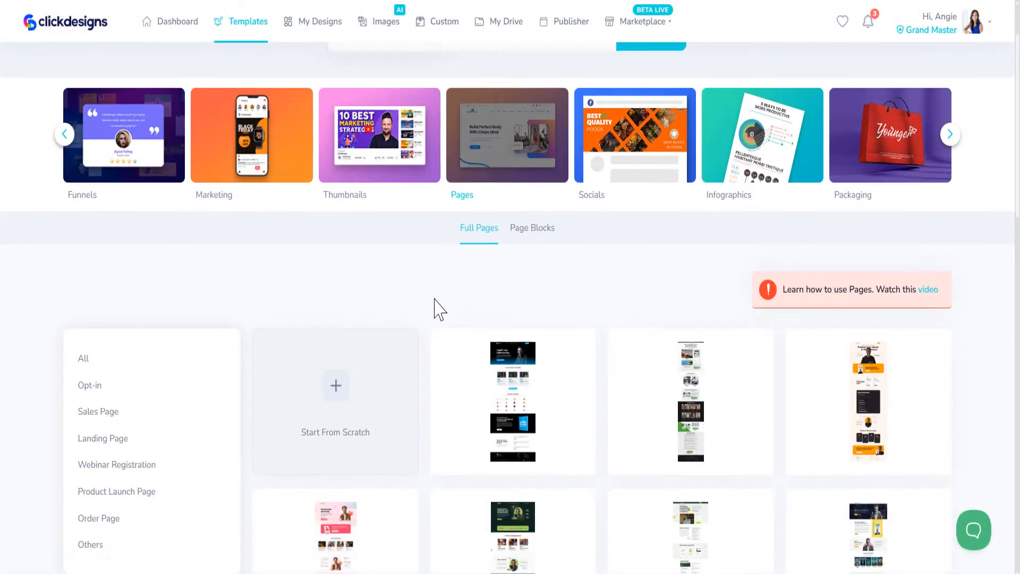
mouse_move(582, 378)
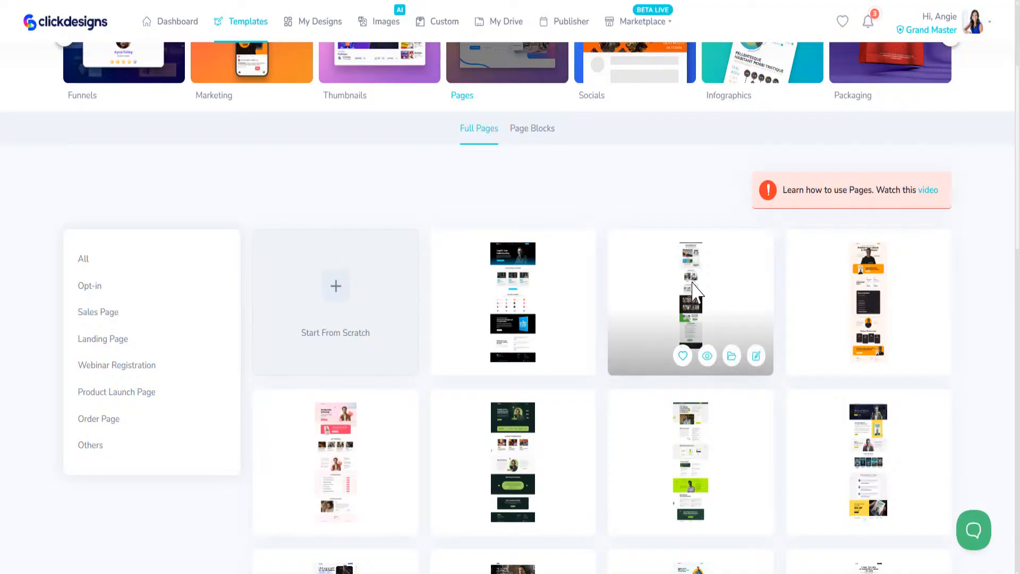
scroll(694, 291, "up", 3)
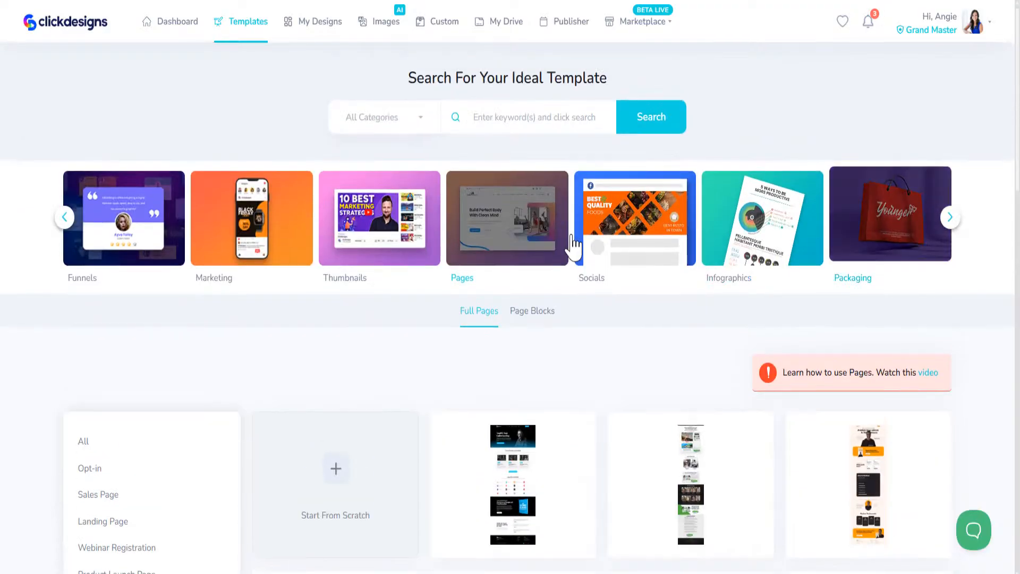
Browse the Annotations templates and preview the Main Idea diagram with its supporting ideas
left_click(63, 218)
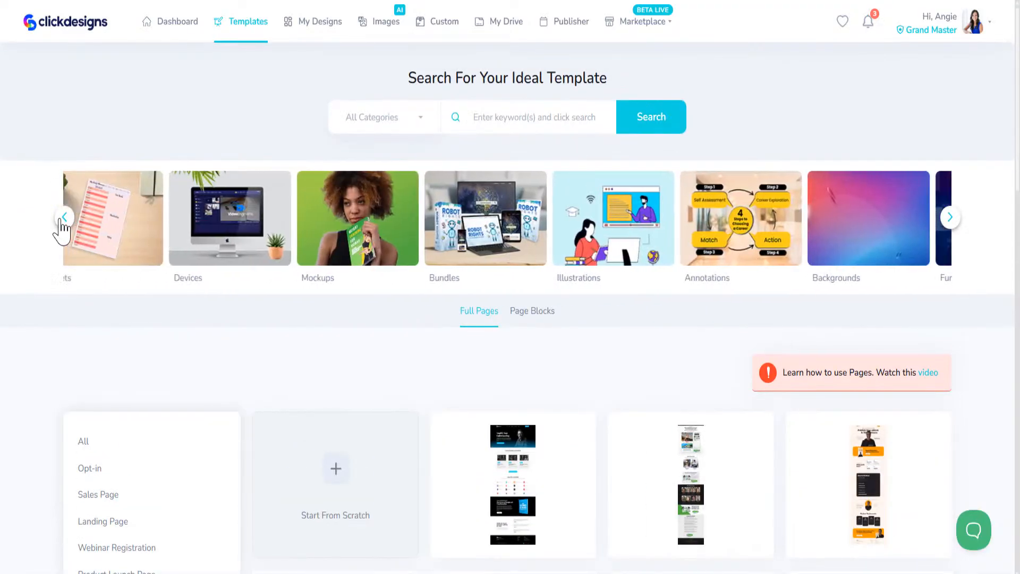
left_click(756, 235)
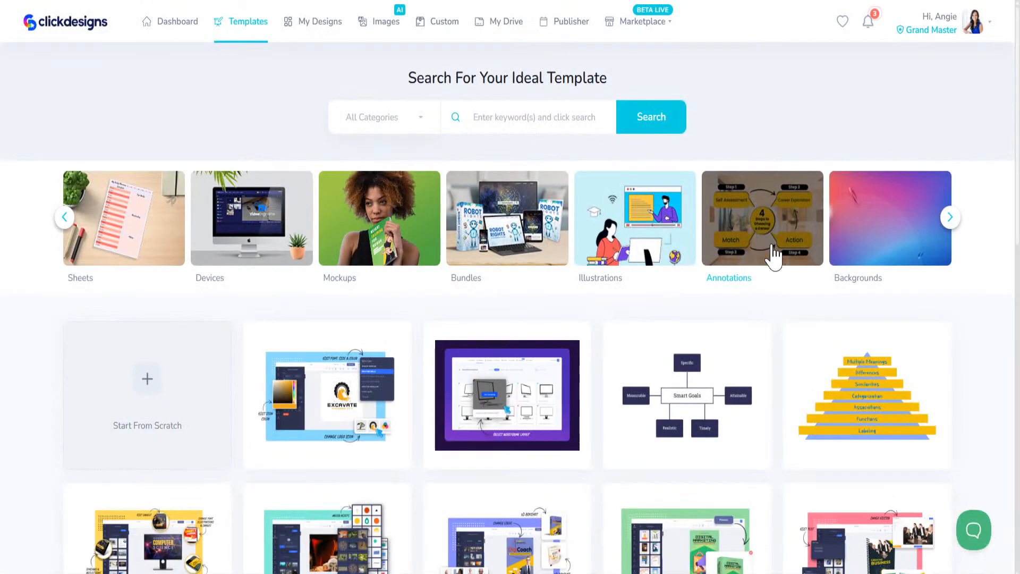
scroll(633, 439, "down", 5)
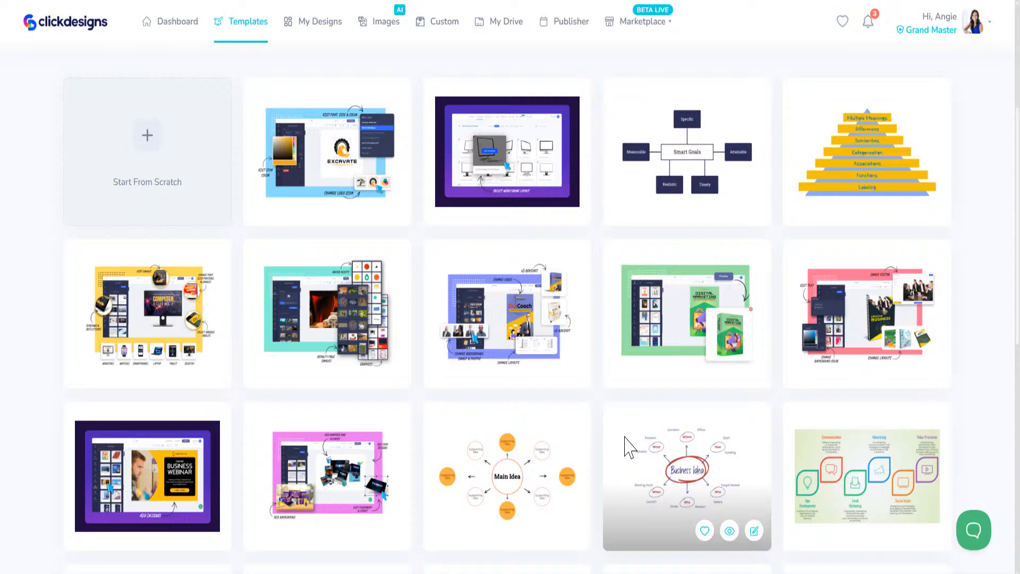
scroll(627, 445, "down", 6)
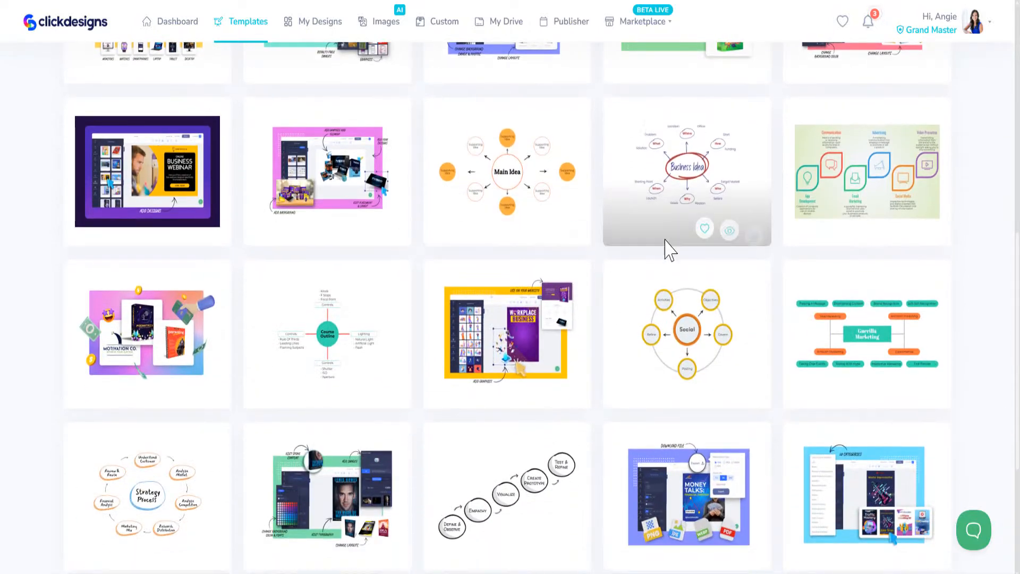
left_click(550, 230)
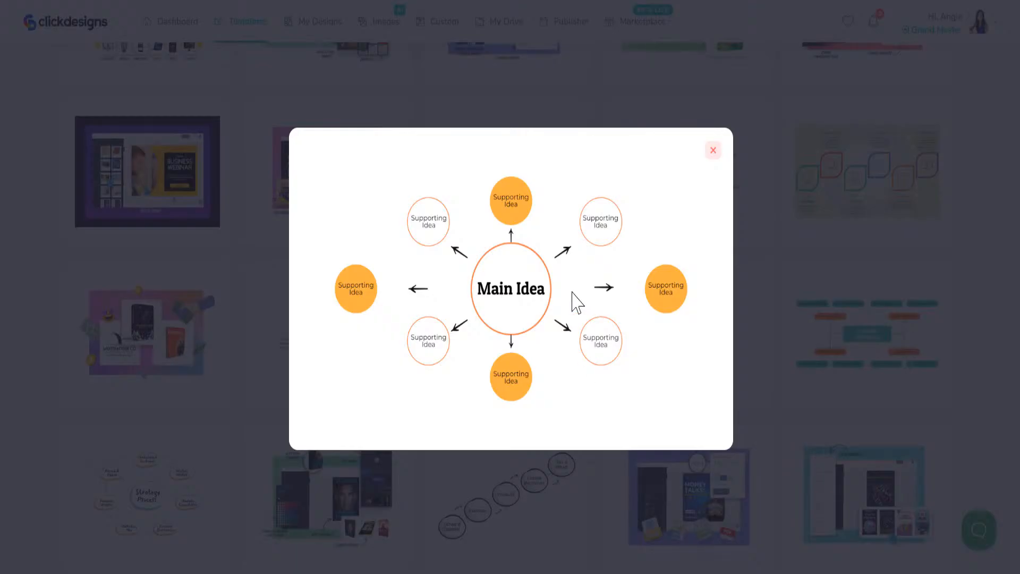
left_click(713, 151)
Look through the remaining annotation templates and preview the 28 Categories design
scroll(546, 348, "down", 3)
scroll(544, 348, "down", 2)
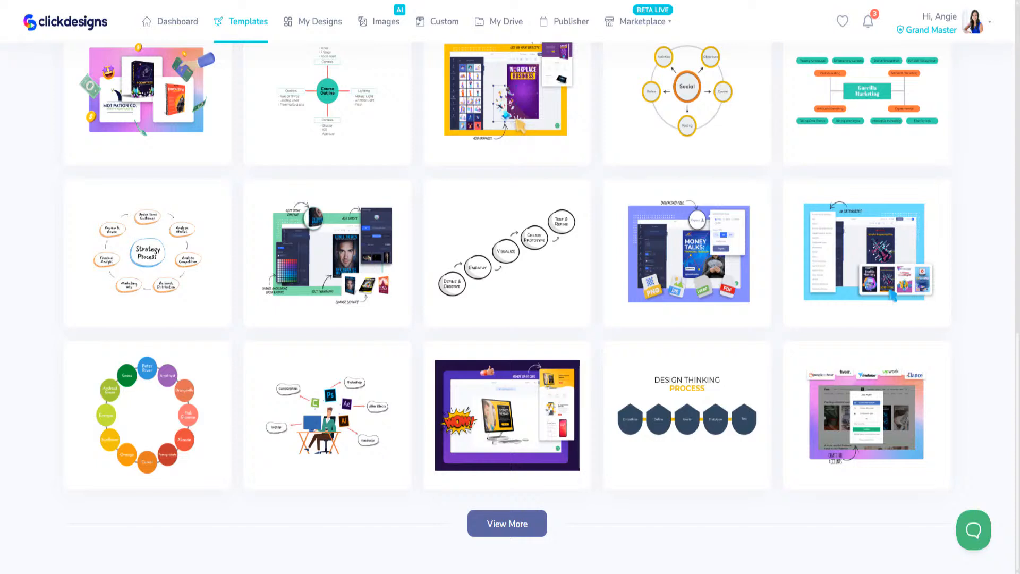
mouse_move(702, 313)
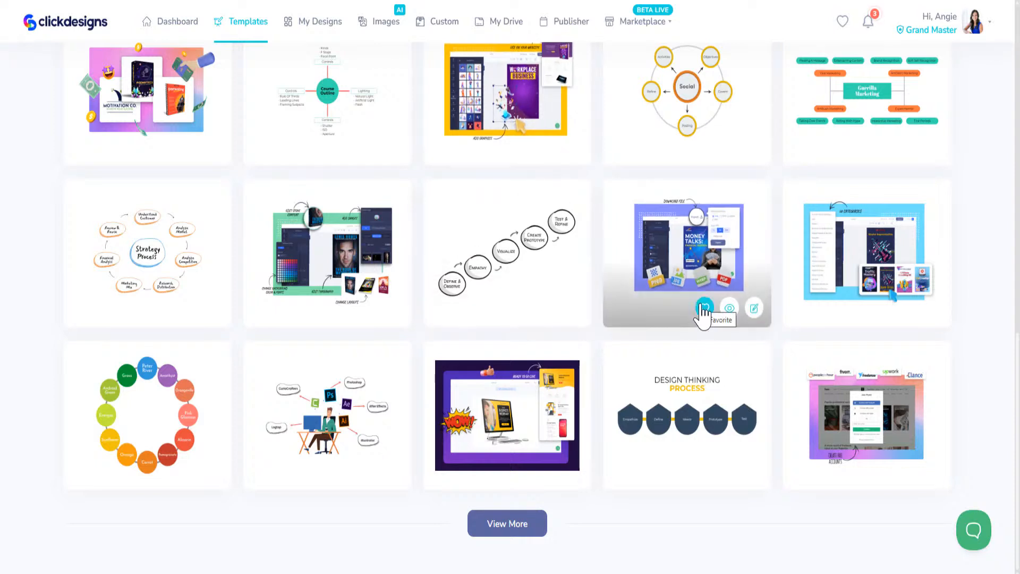
left_click(909, 309)
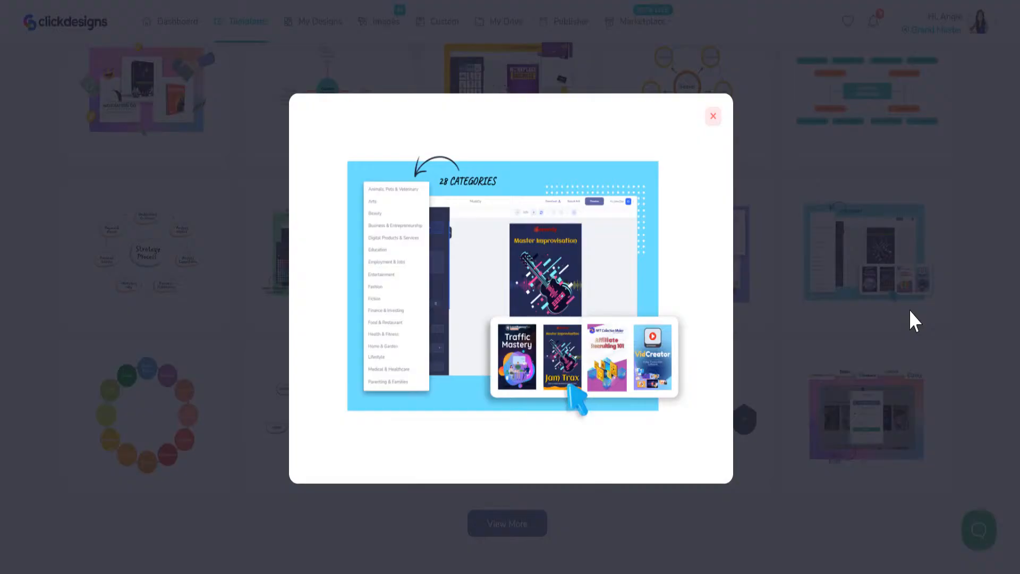
left_click(712, 117)
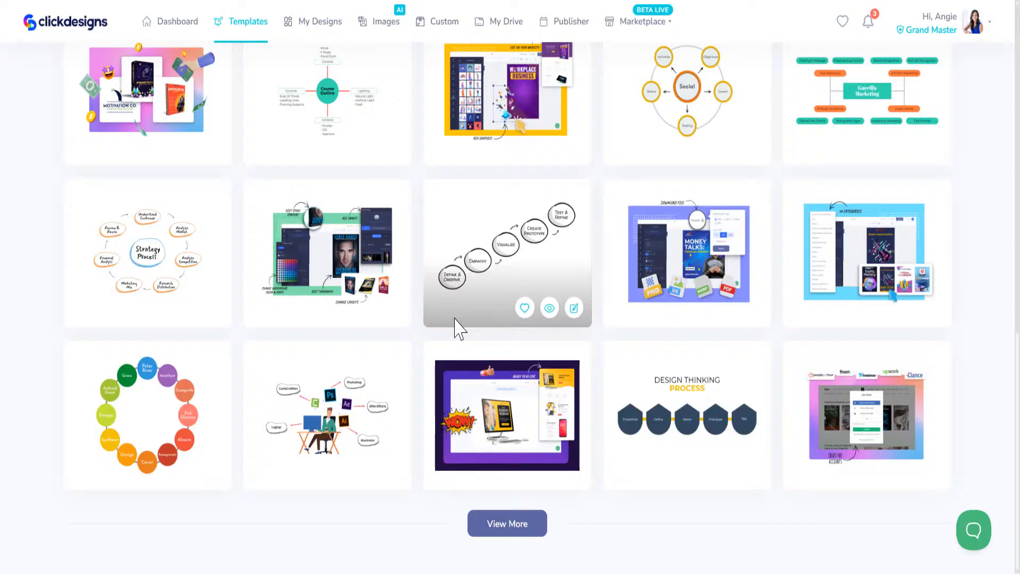
scroll(460, 329, "up", 10)
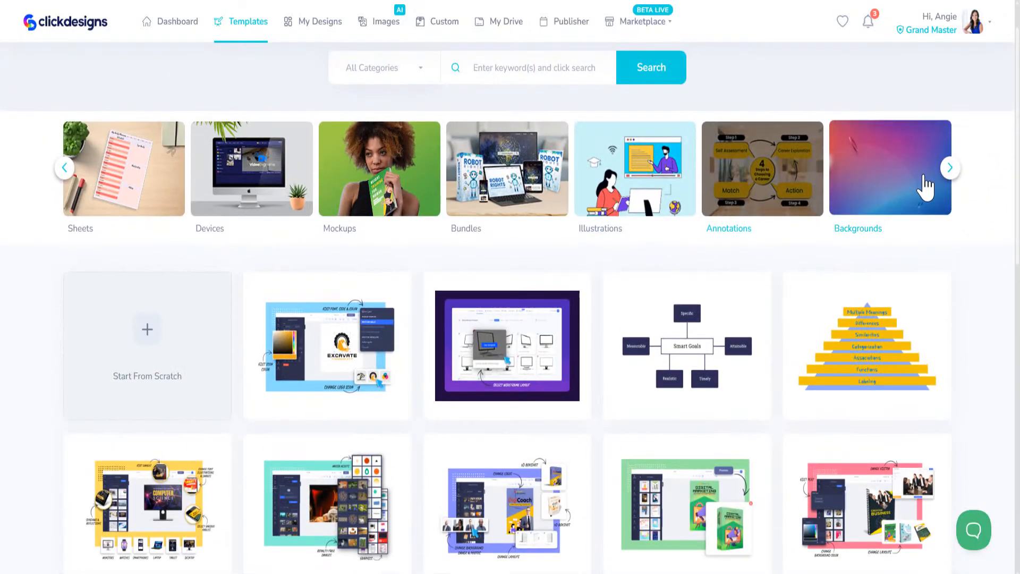
Open the green motivational podcast monitor mockup from the Monitors templates in the Devices category for editing
left_click(950, 175)
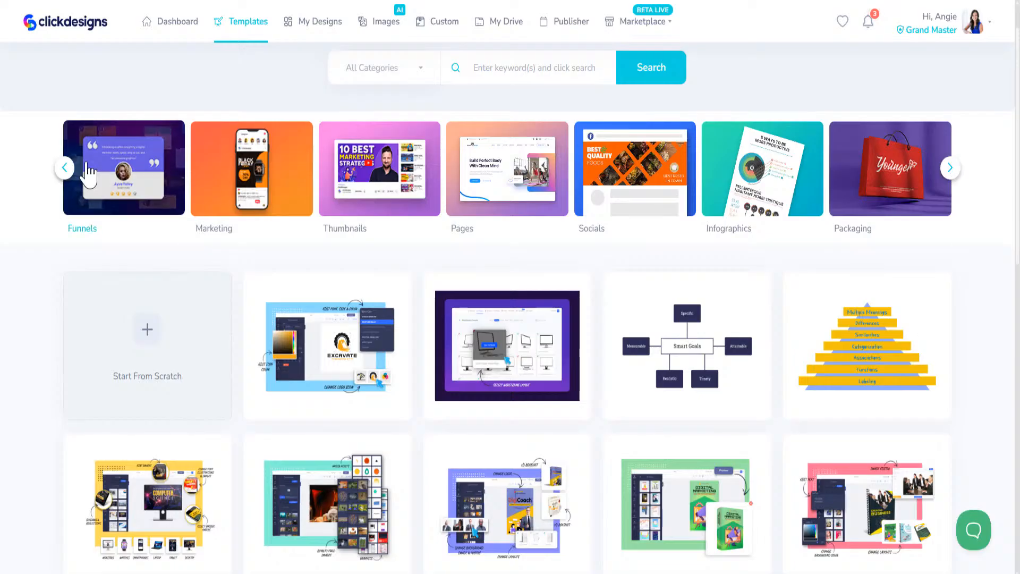
left_click(65, 169)
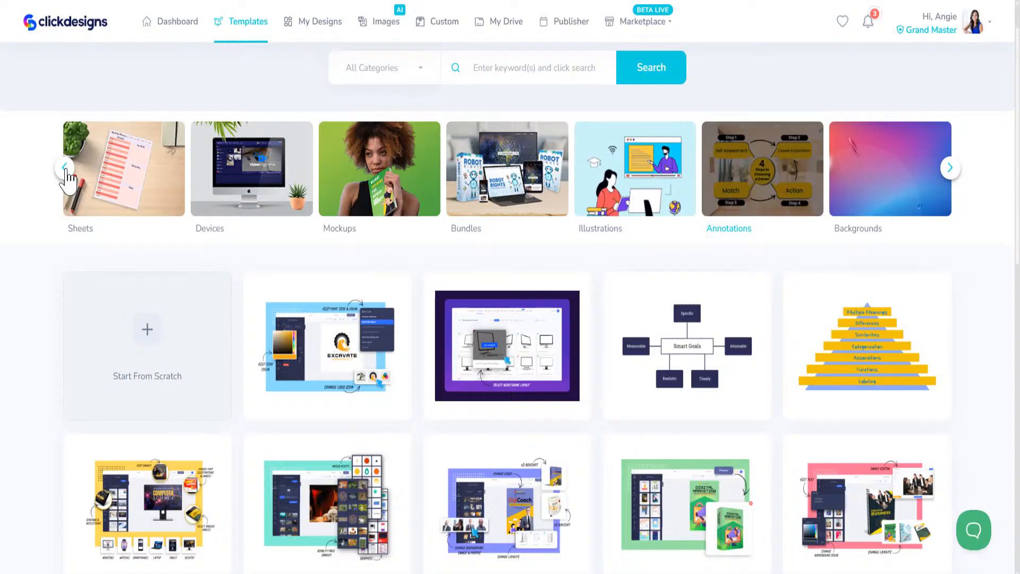
left_click(258, 178)
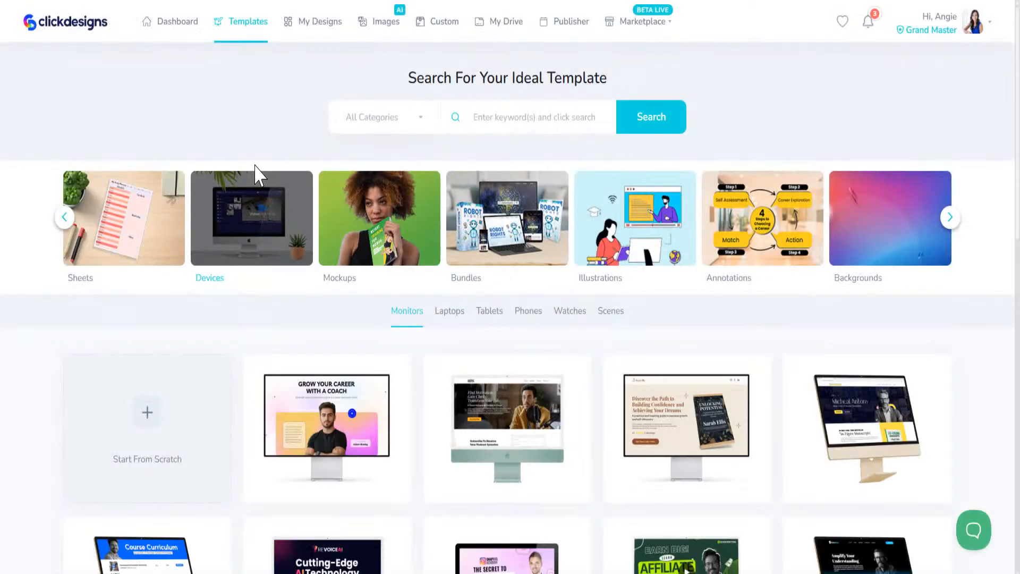
scroll(348, 404, "down", 1)
scroll(630, 501, "down", 1)
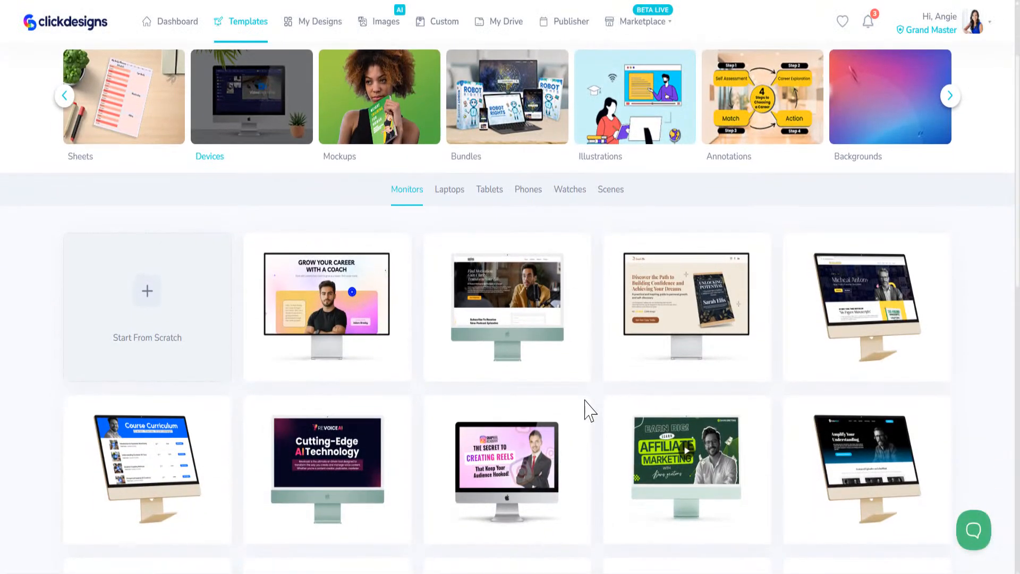
scroll(584, 416, "down", 3)
mouse_move(487, 170)
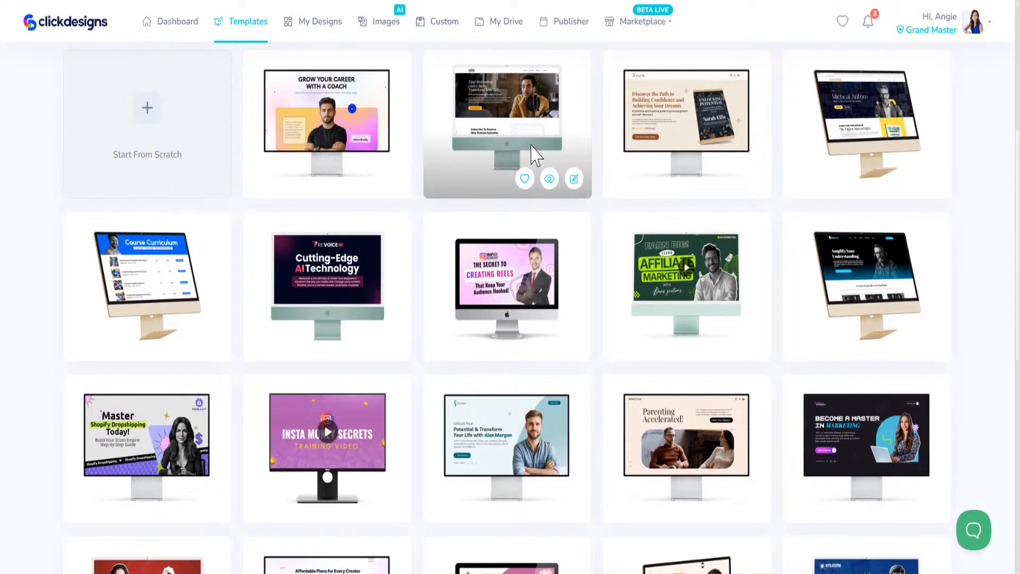
left_click(574, 179)
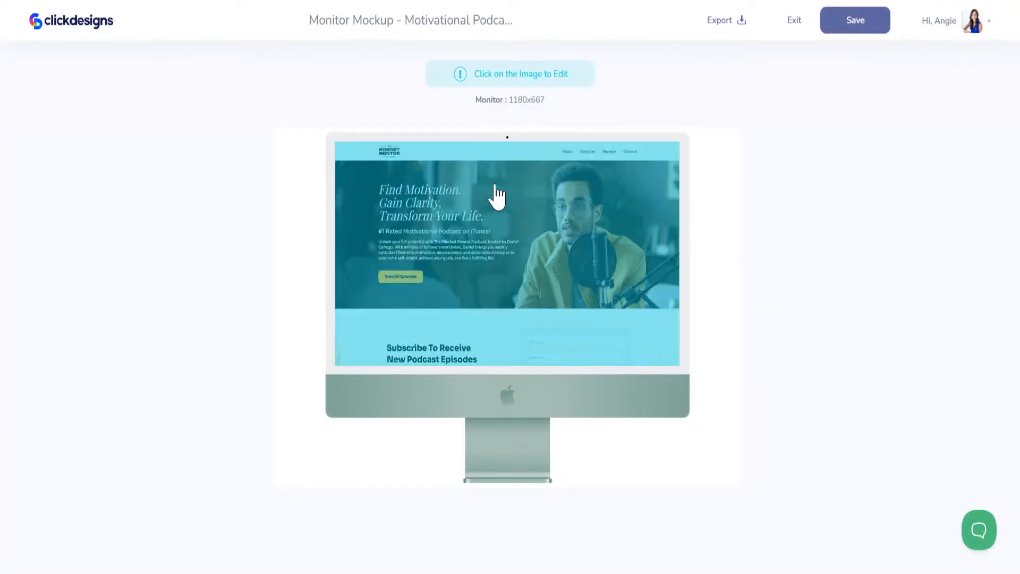
Edit the monitor's screen artwork and delete the podcast web page image
left_click(528, 196)
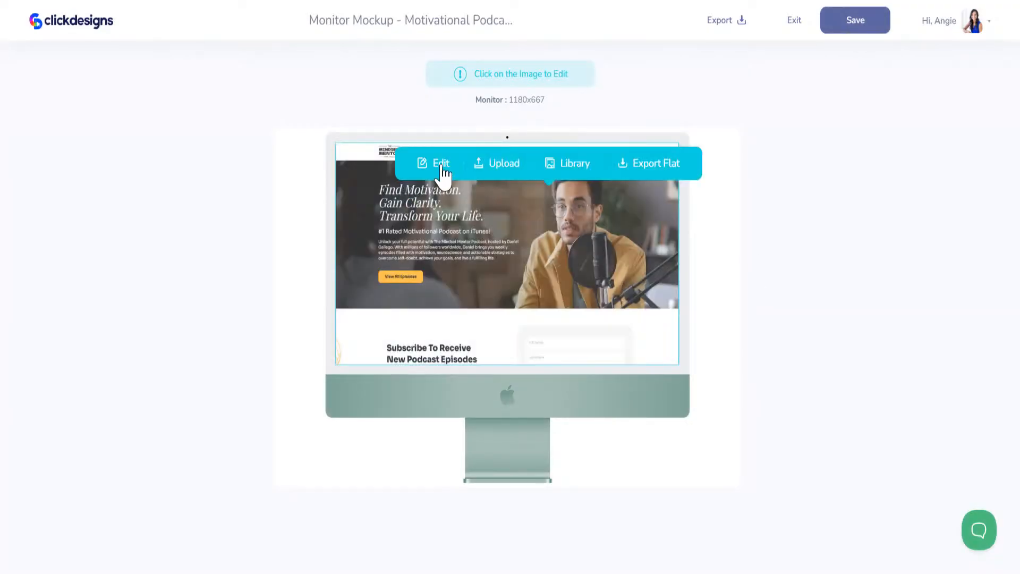
left_click(442, 175)
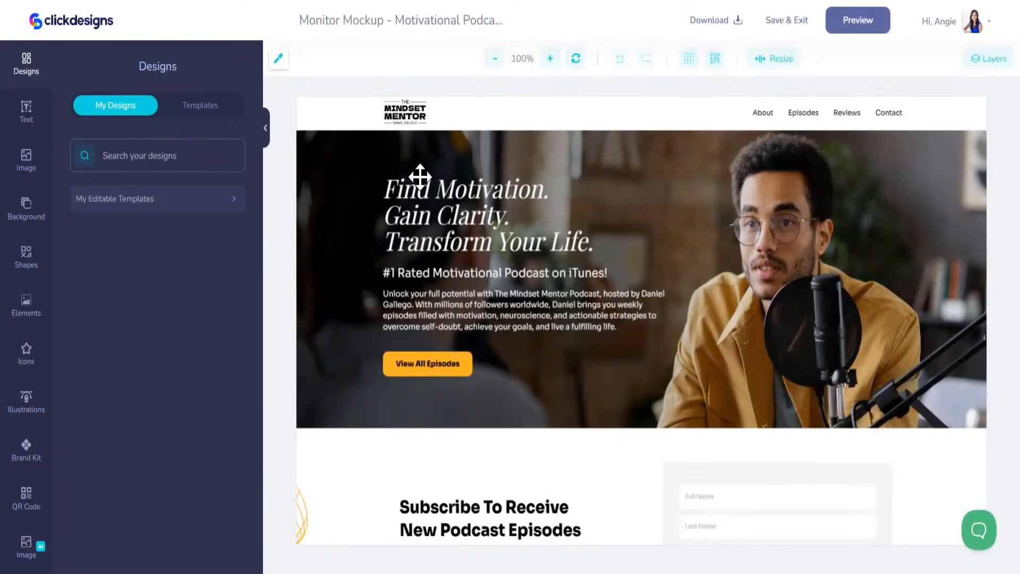
left_click(494, 178)
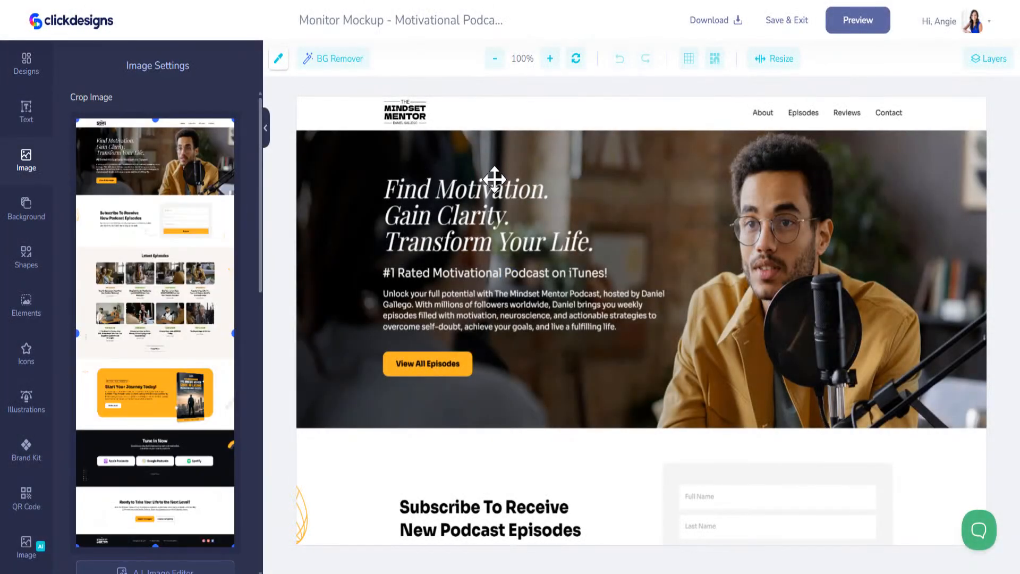
key("Delete")
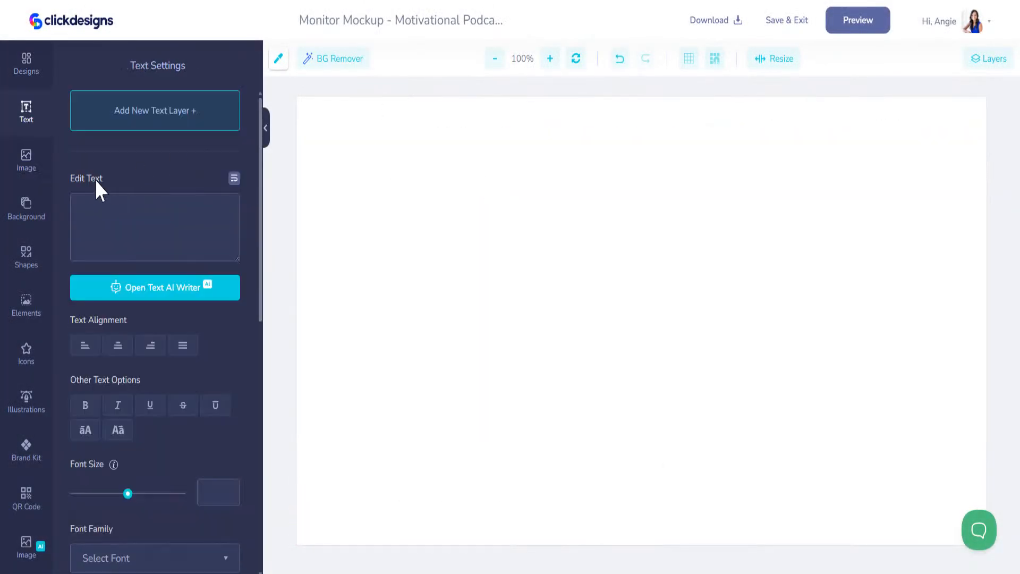
Upload the Affiliate Jumpstart Workbook image and place it on the emptied screen canvas
left_click(34, 169)
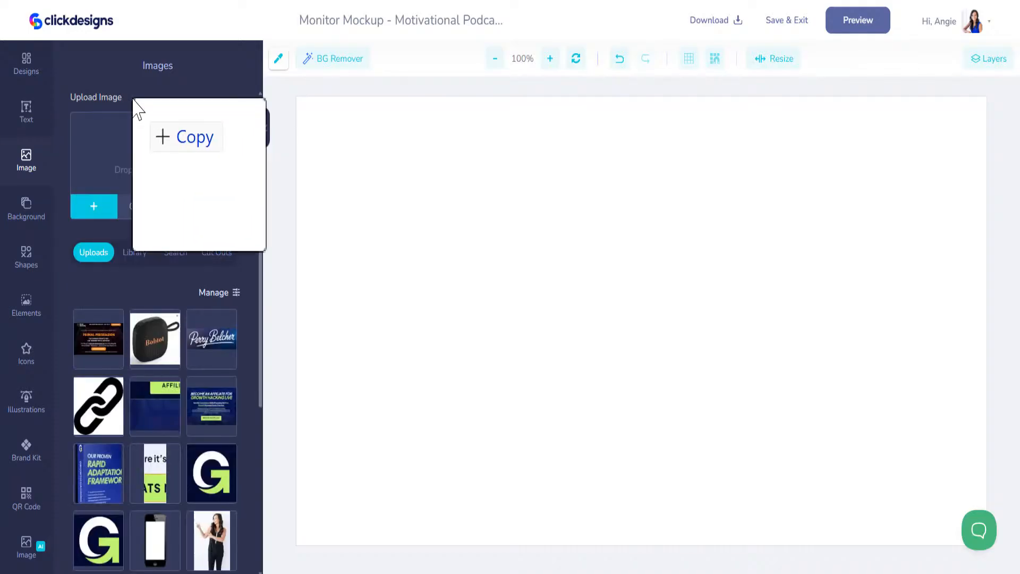
left_click_drag(137, 107, 149, 152)
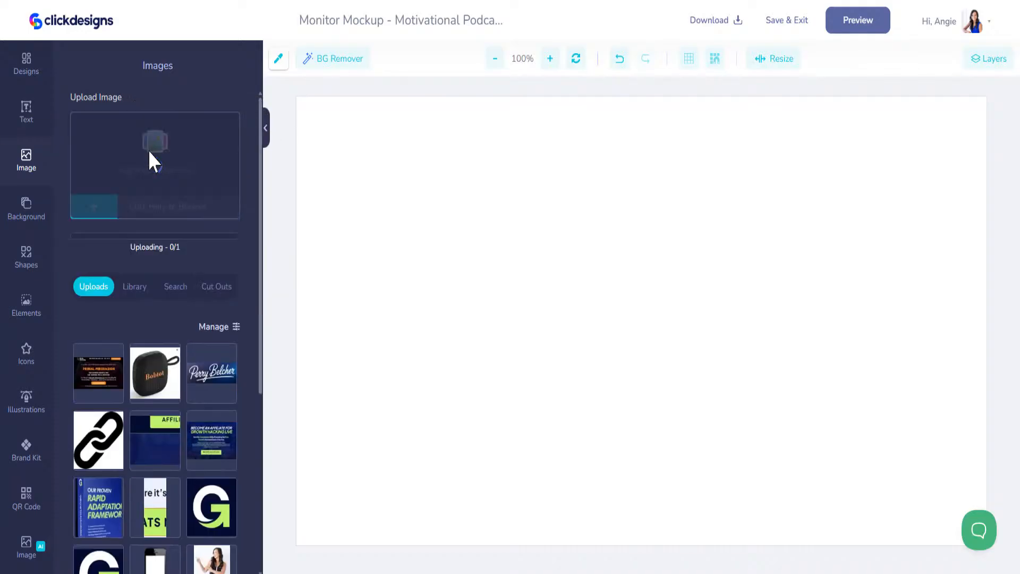
left_click(100, 354)
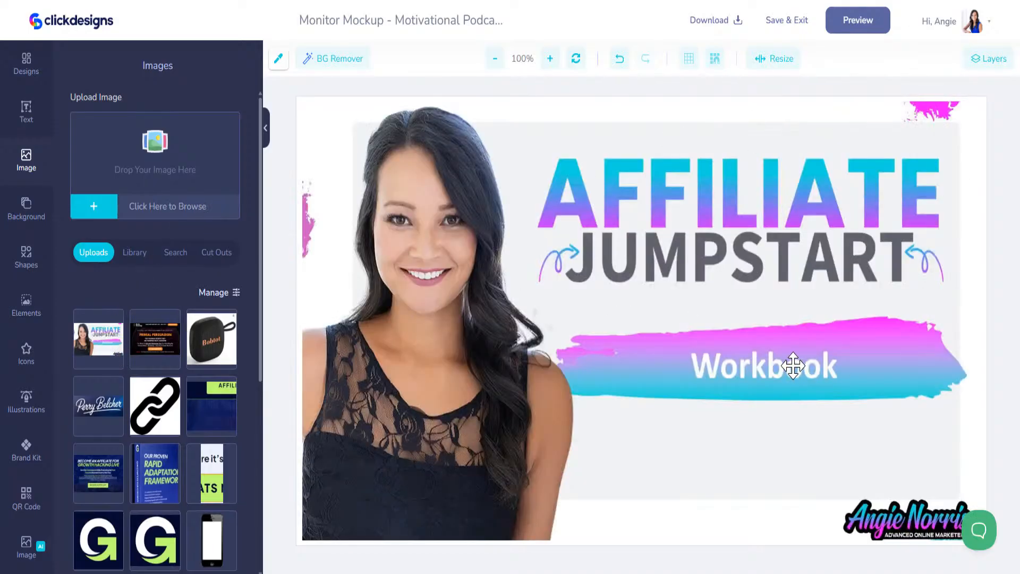
Save the edited screen artwork and the monitor mockup, and exit to the saved designs
left_click(788, 21)
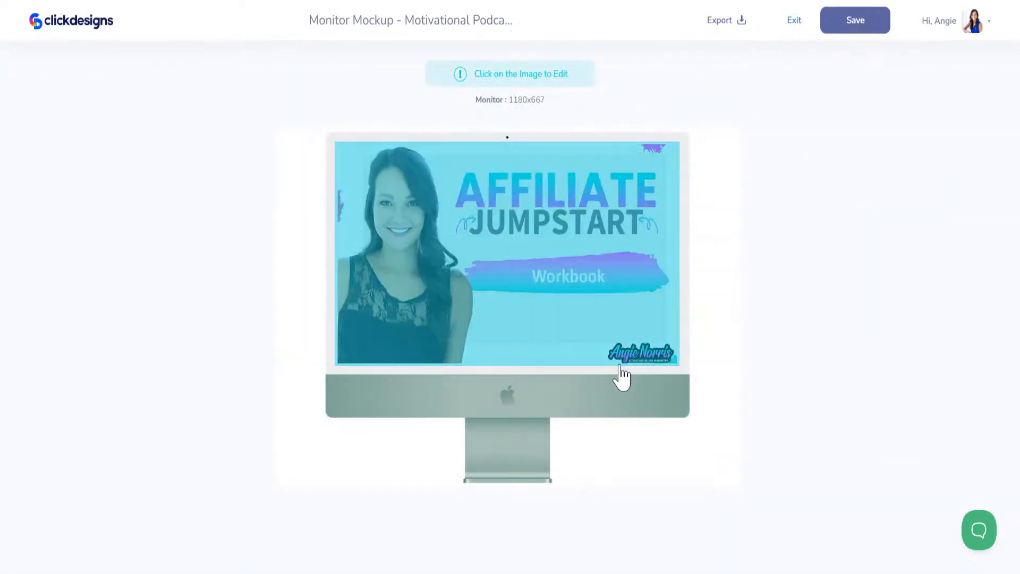
left_click(856, 22)
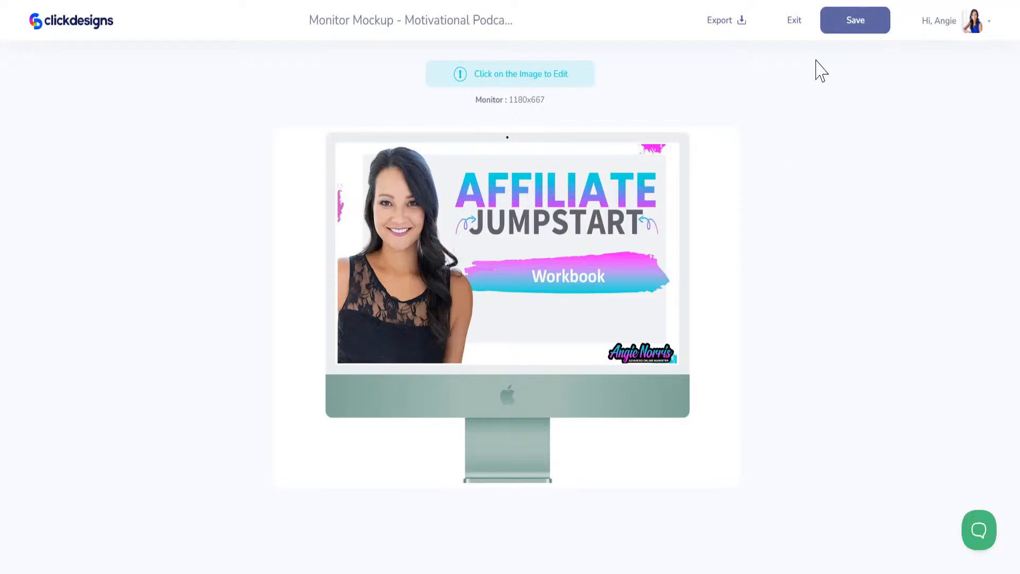
left_click(794, 21)
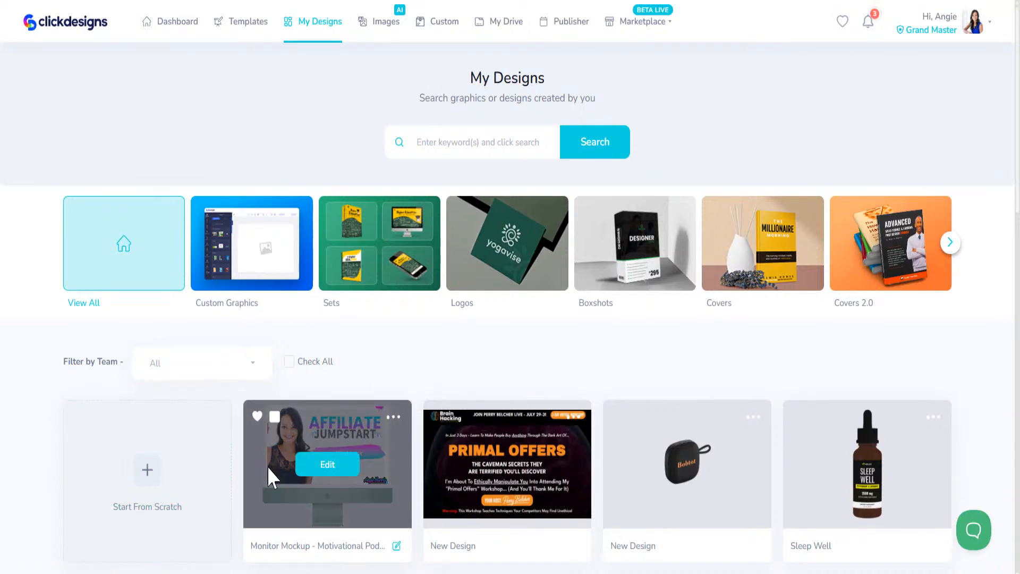
Create a design from scratch on a blank canvas 1920 px wide and 1080 px high
left_click(149, 478)
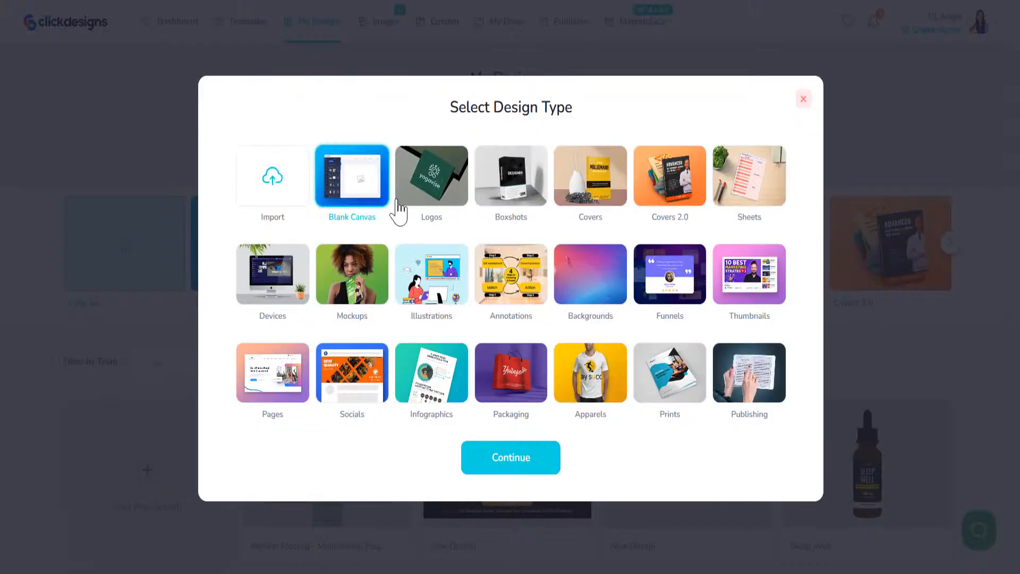
left_click(511, 458)
double_click(403, 303)
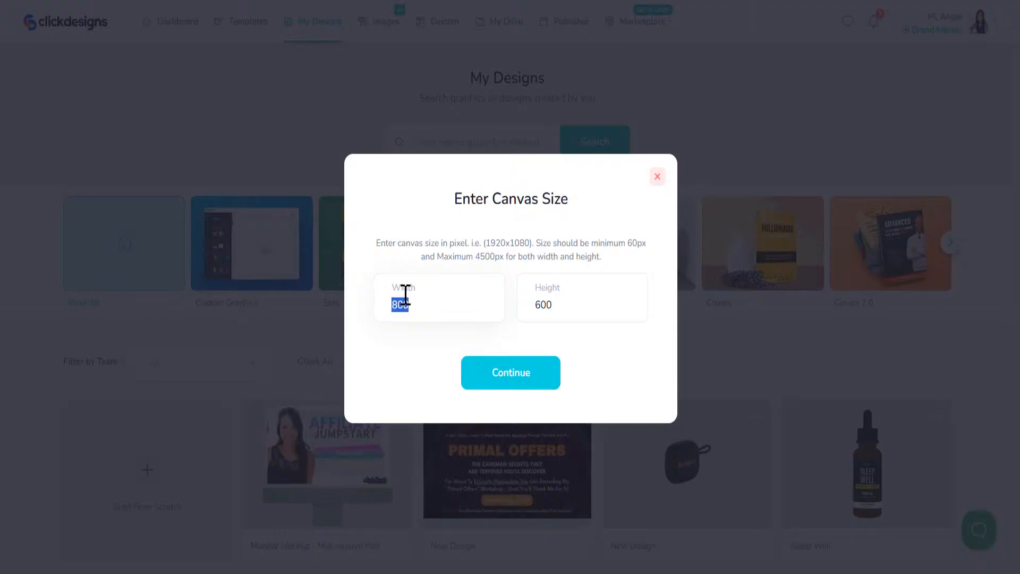
type("1920")
double_click(539, 301)
type("1080")
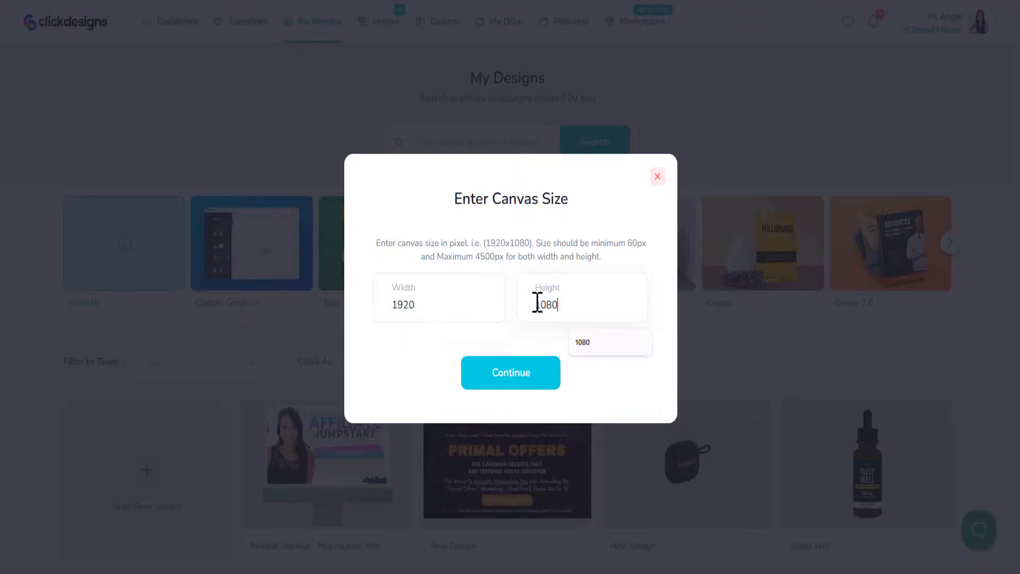
left_click(510, 327)
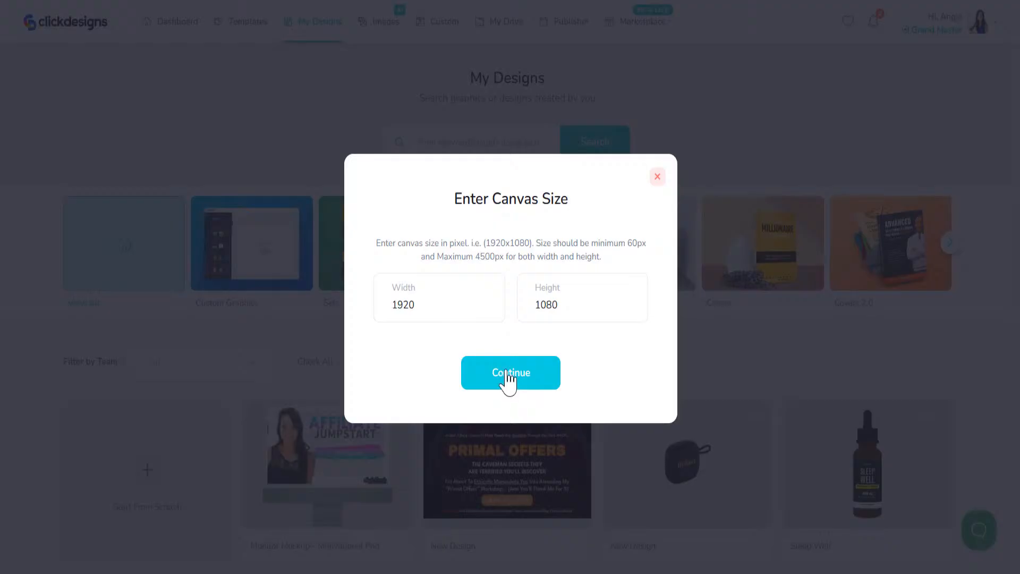
left_click_drag(381, 242, 540, 242)
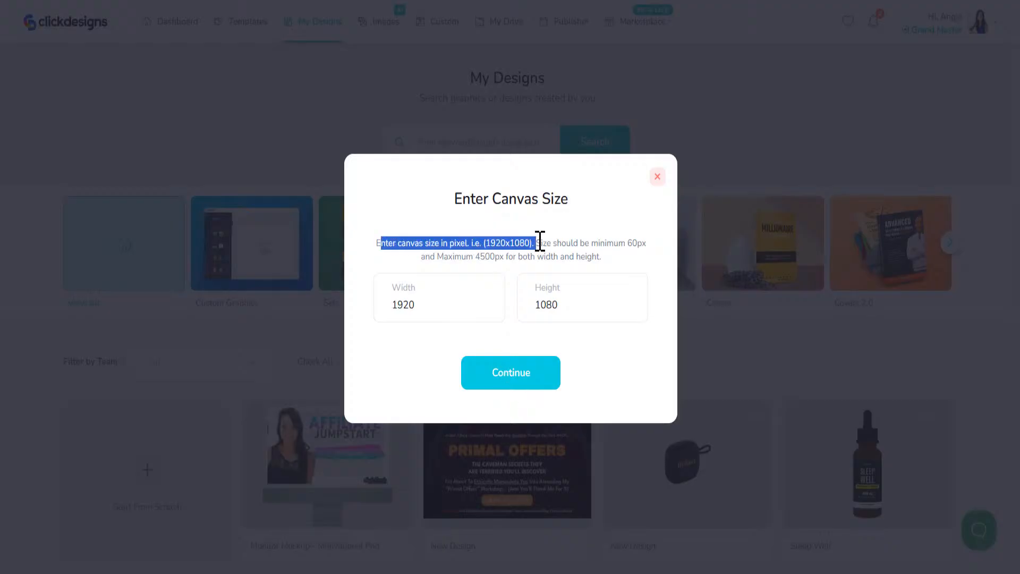
left_click(519, 378)
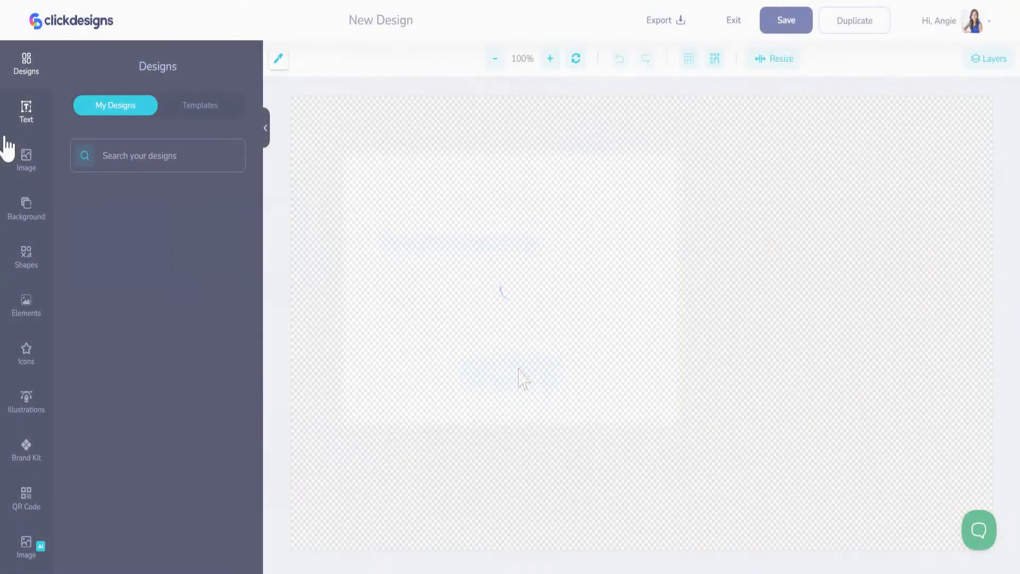
Set the canvas background to solid white, #FFFFFF
left_click(24, 165)
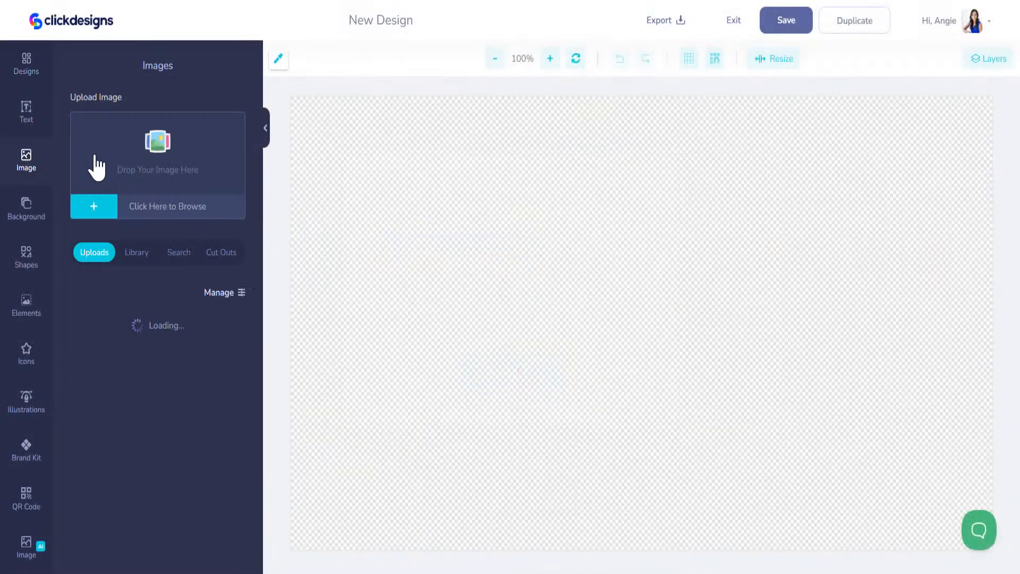
left_click(25, 215)
left_click(77, 214)
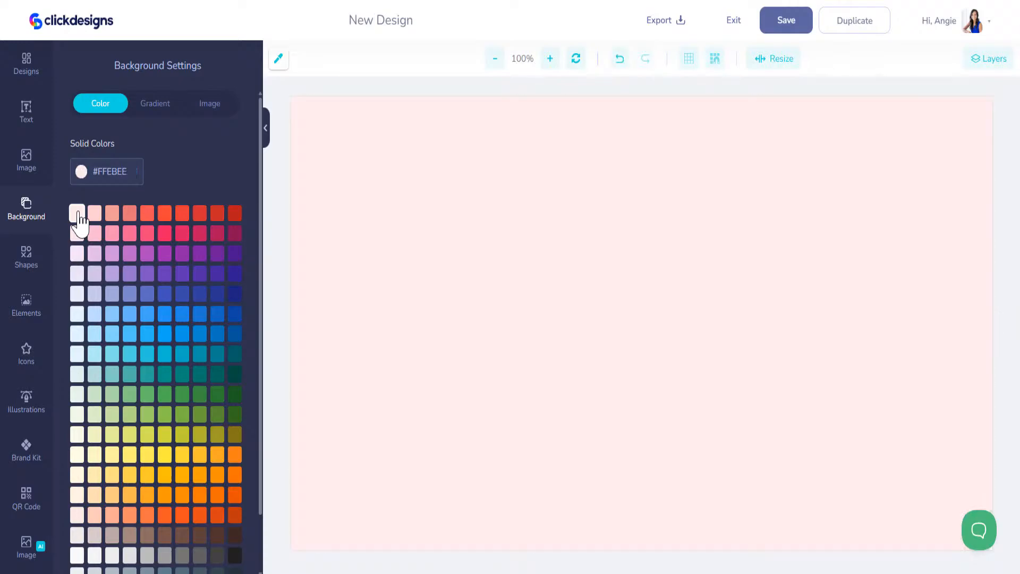
scroll(80, 393, "down", 2)
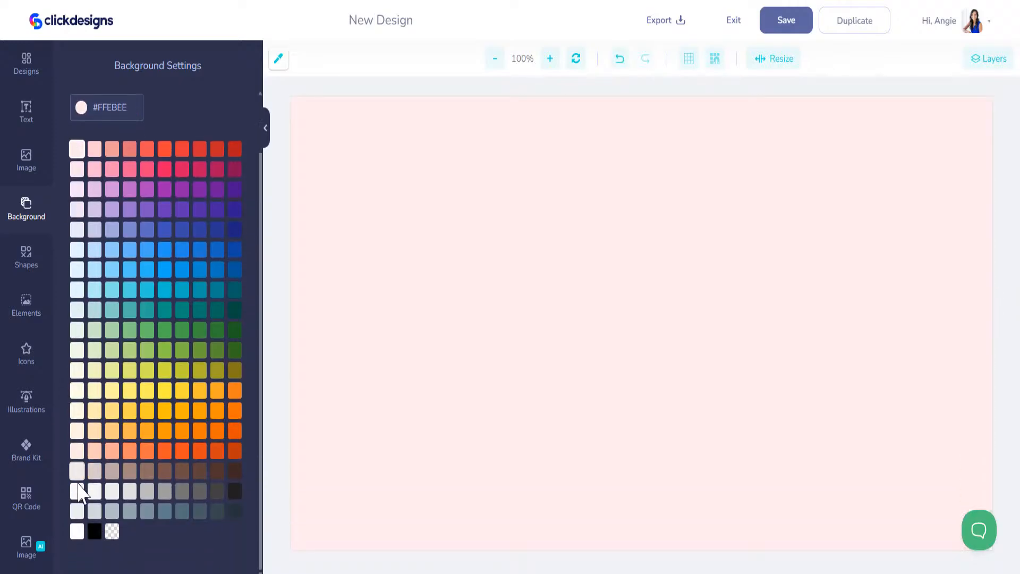
left_click(77, 531)
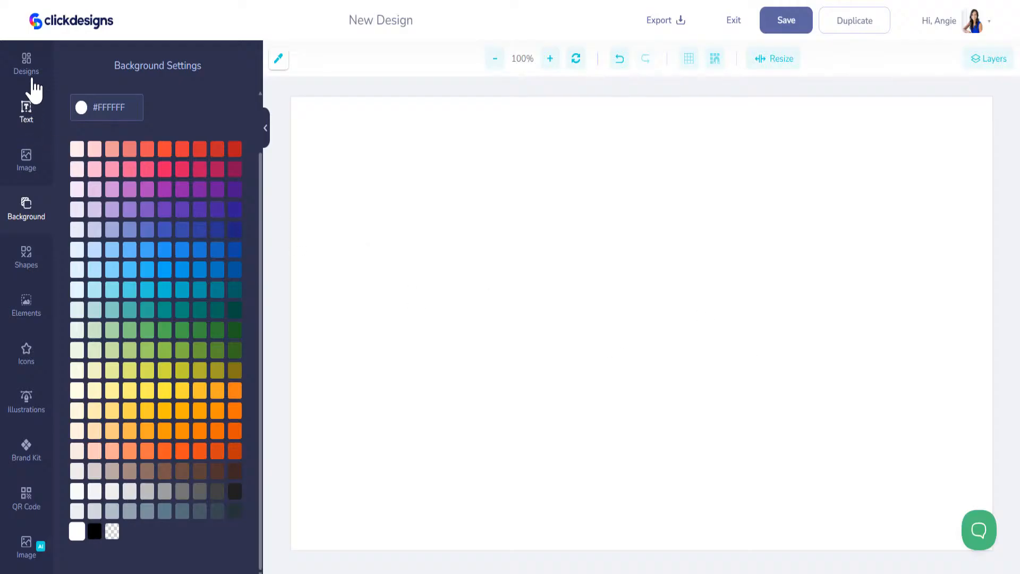
Insert the saved Affiliate Jumpstart monitor mockup from the Devices group of saved designs onto the canvas
left_click(28, 68)
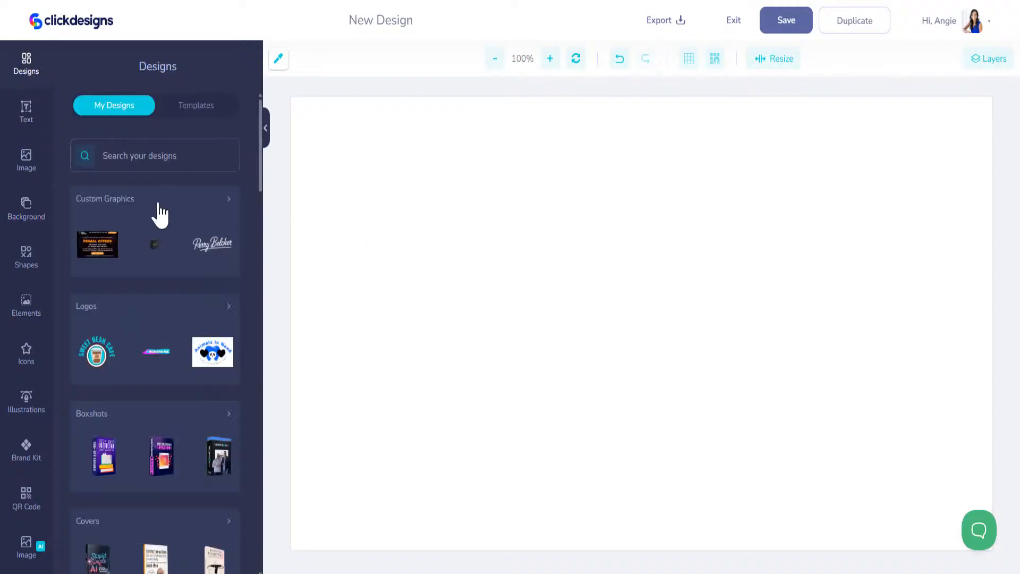
scroll(130, 278, "down", 7)
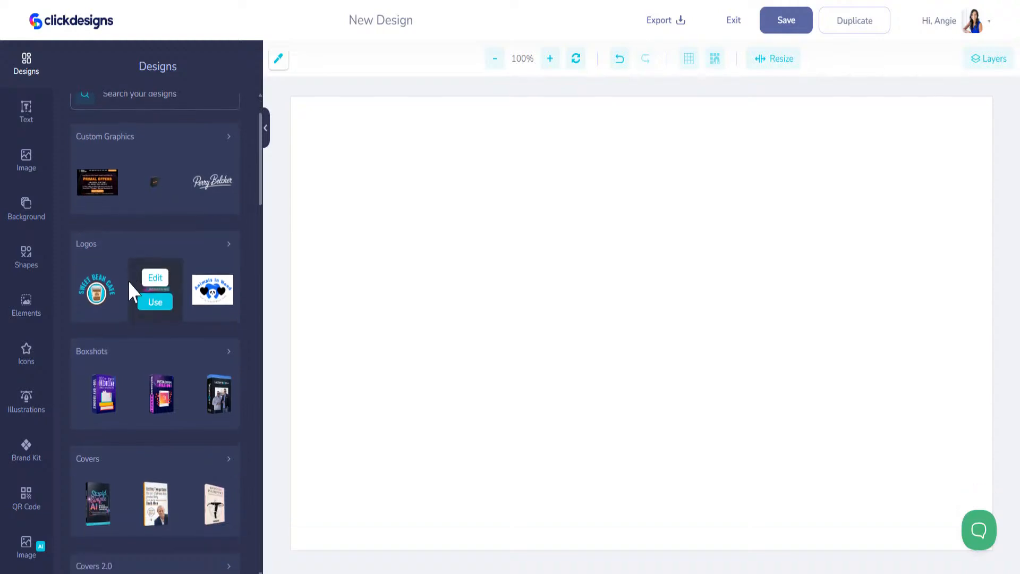
scroll(127, 276, "down", 3)
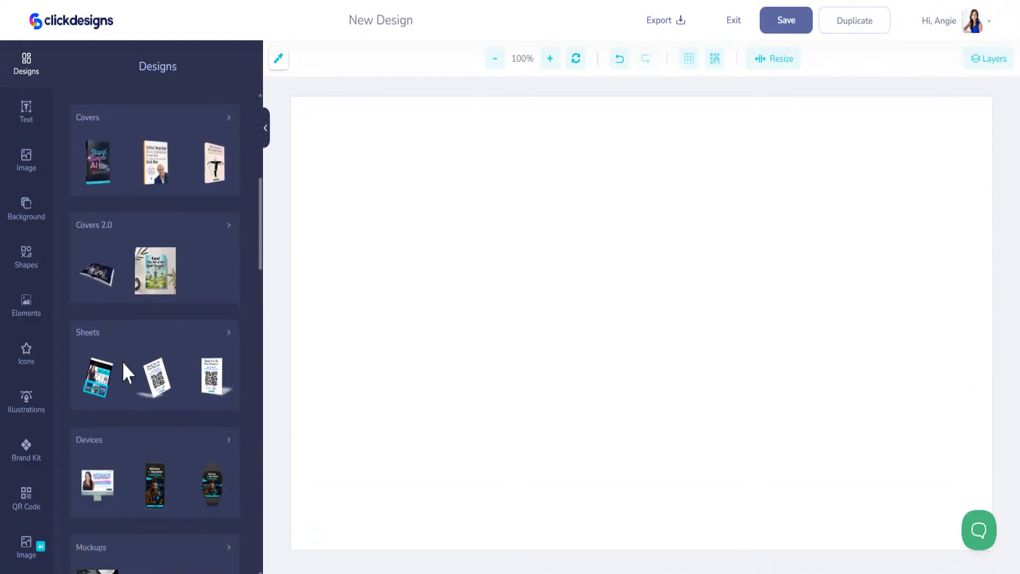
left_click(95, 352)
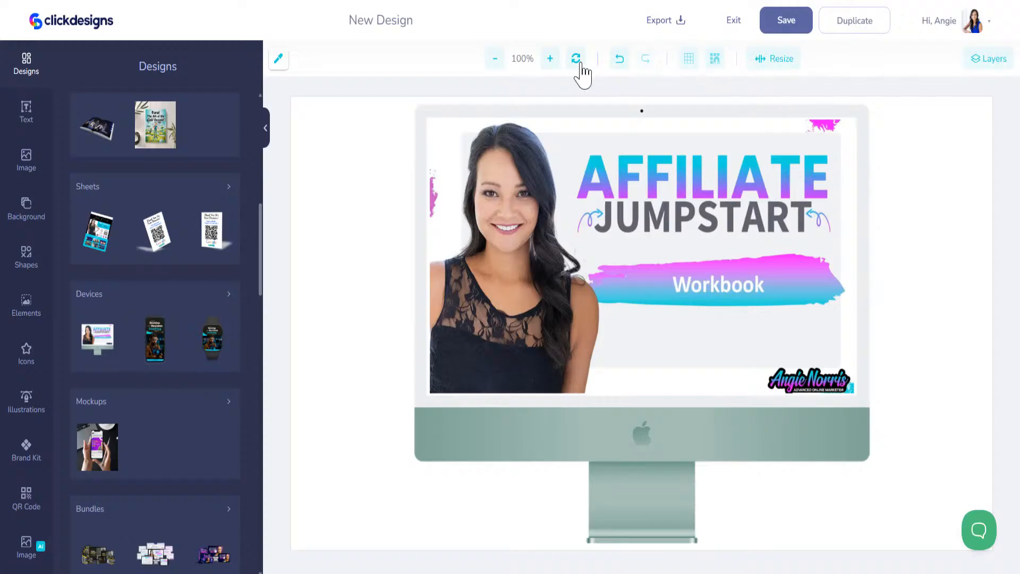
Shrink the monitor mockup to about half the canvas width and move it to the upper middle of the canvas
left_click(495, 61)
left_click(494, 61)
left_click(495, 61)
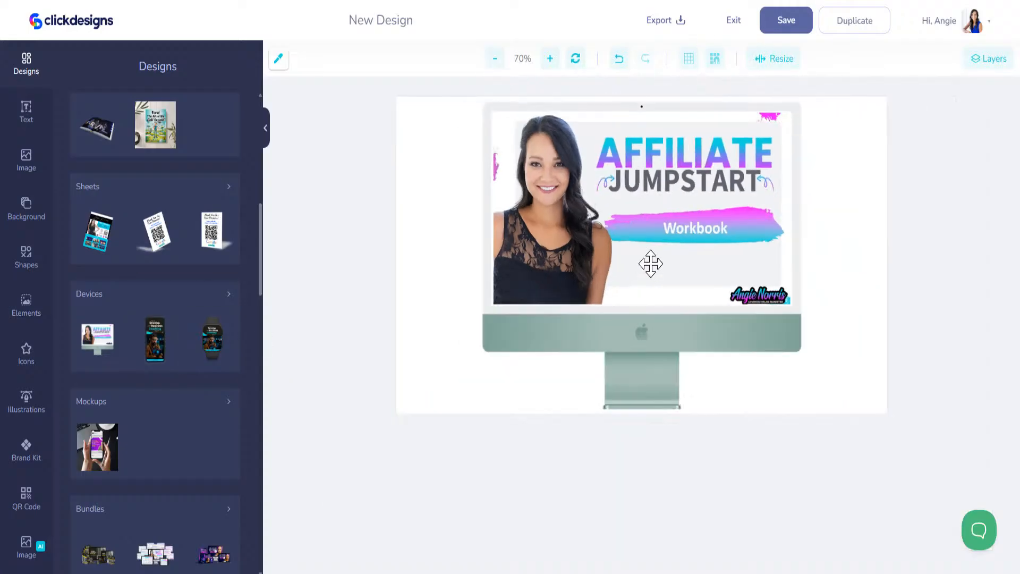
left_click(649, 264)
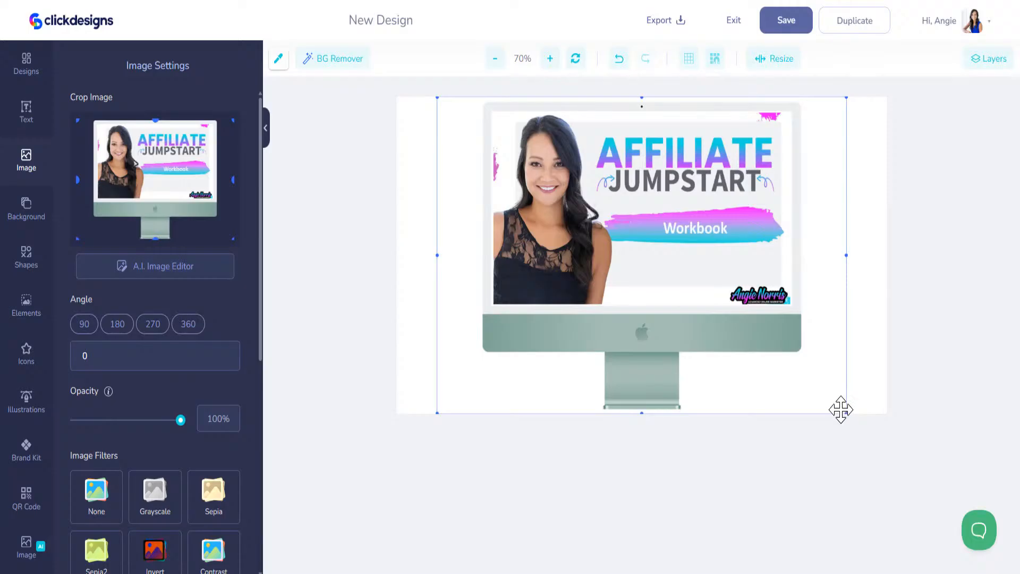
left_click_drag(846, 412, 714, 243)
left_click_drag(596, 182, 671, 191)
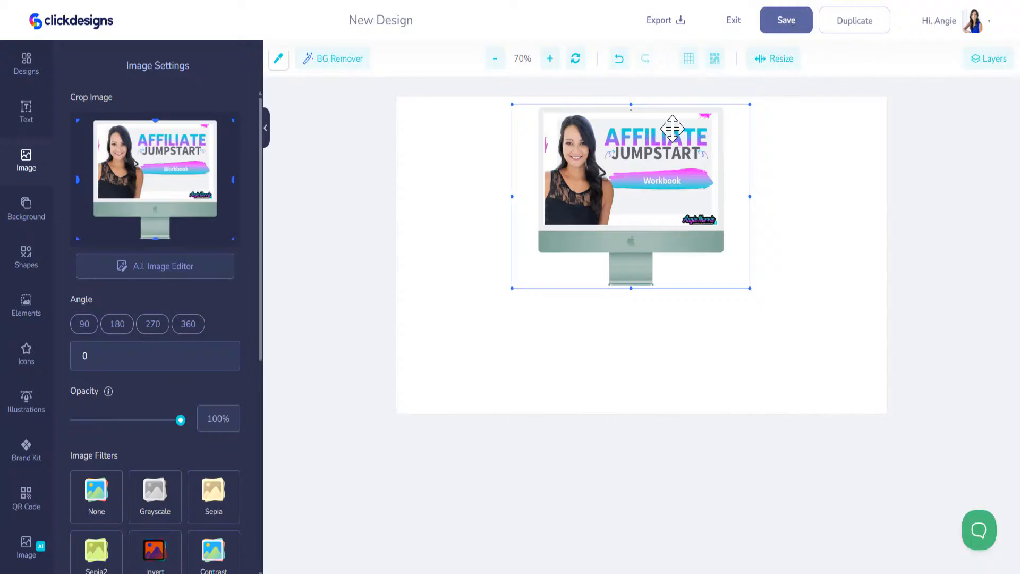
Turn on snapping and center the monitor mockup horizontally in the upper part of the canvas
mouse_move(665, 137)
left_mouse_down()
mouse_move(668, 148)
mouse_move(633, 145)
mouse_move(663, 146)
left_mouse_up()
left_click(718, 61)
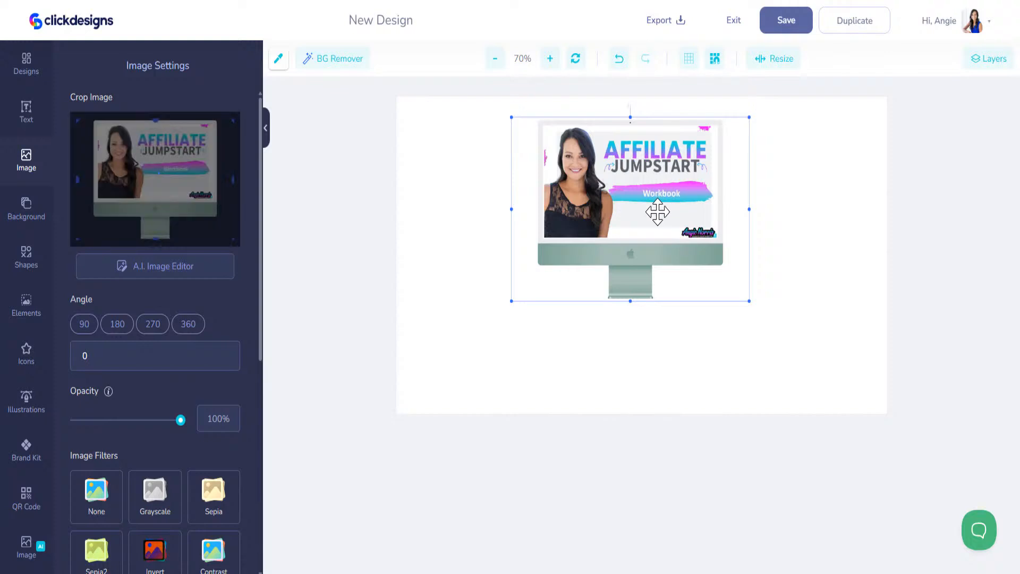
mouse_move(658, 211)
left_mouse_down()
mouse_move(640, 210)
mouse_move(668, 214)
left_mouse_up()
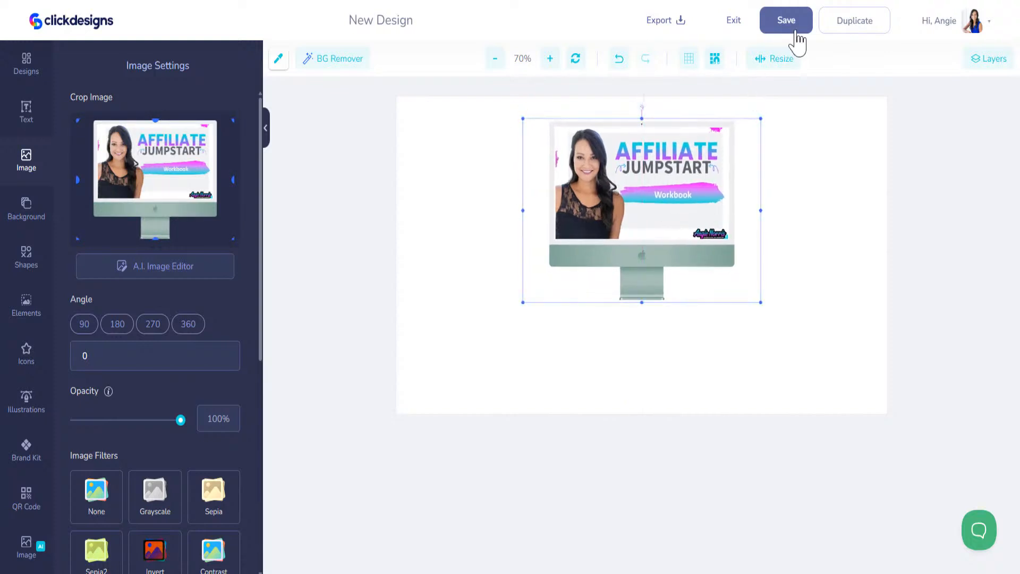
Save the monitor design and search the design templates for "ipad"
left_click(795, 32)
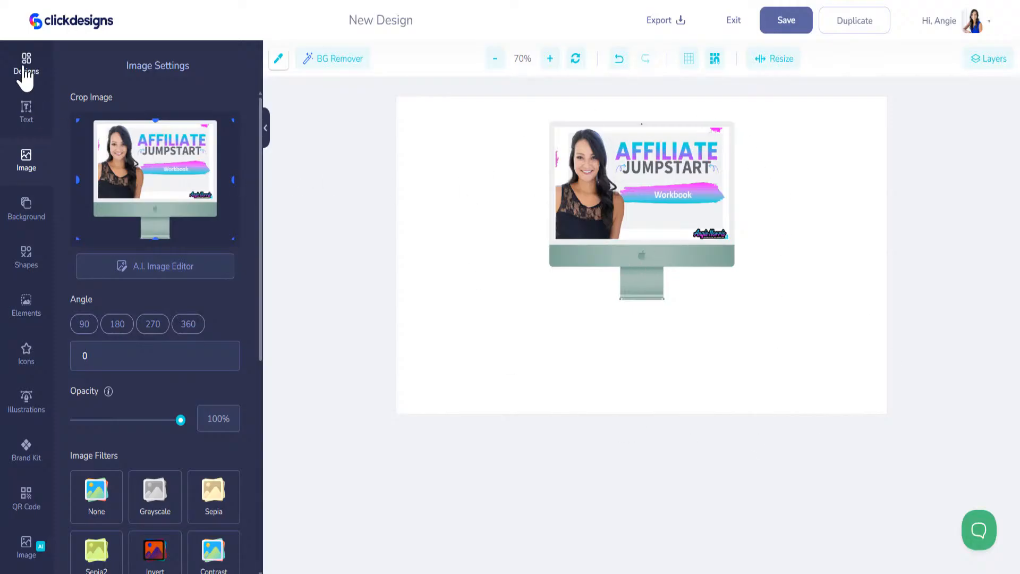
left_click(27, 74)
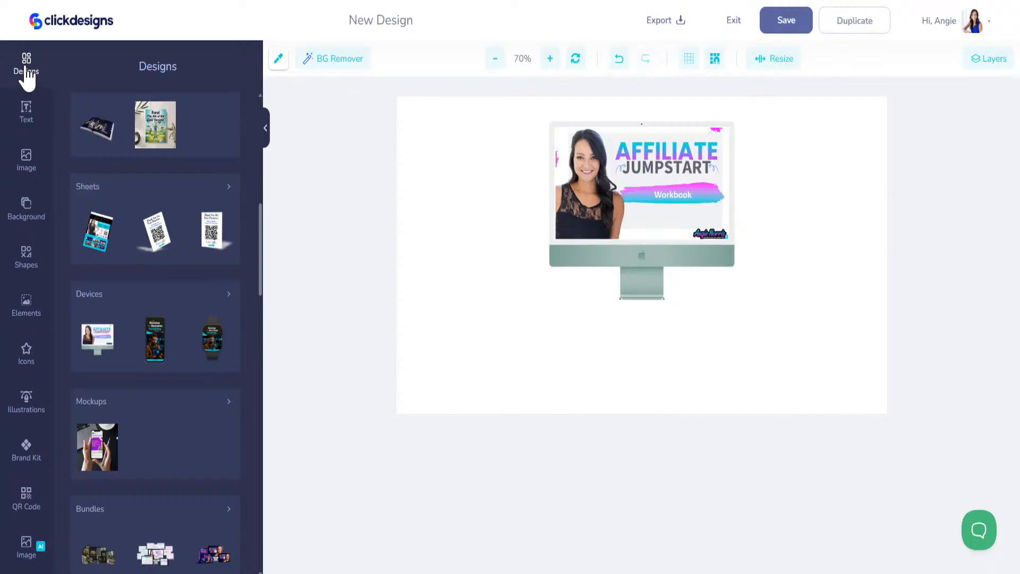
scroll(260, 218, "down", 1)
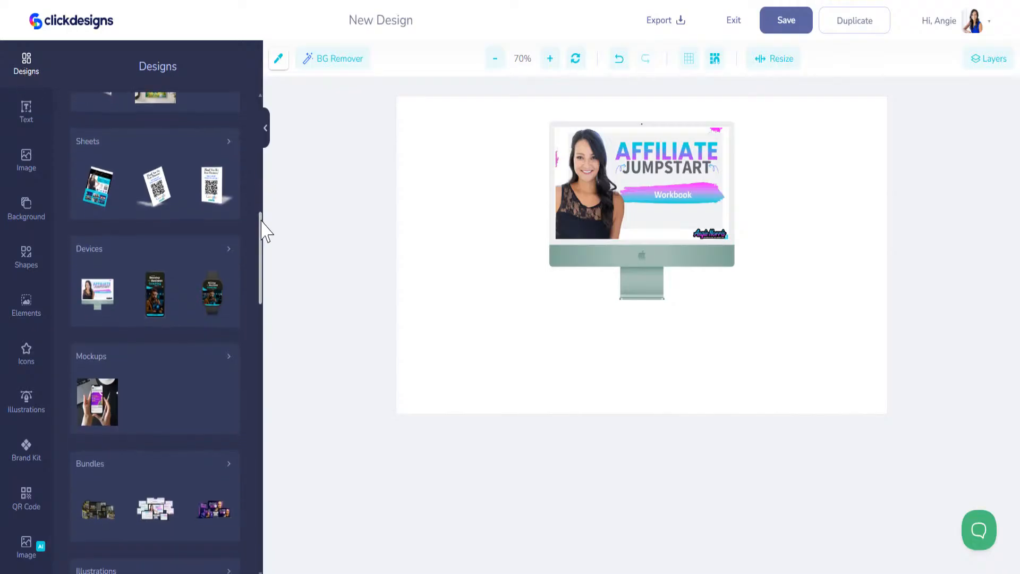
left_click_drag(264, 229, 265, 90)
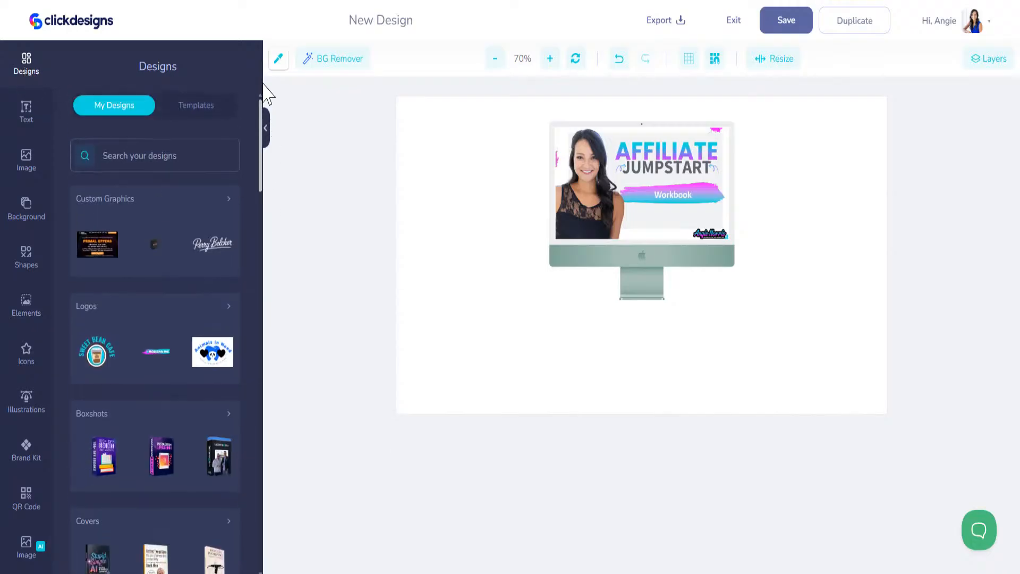
left_click(211, 113)
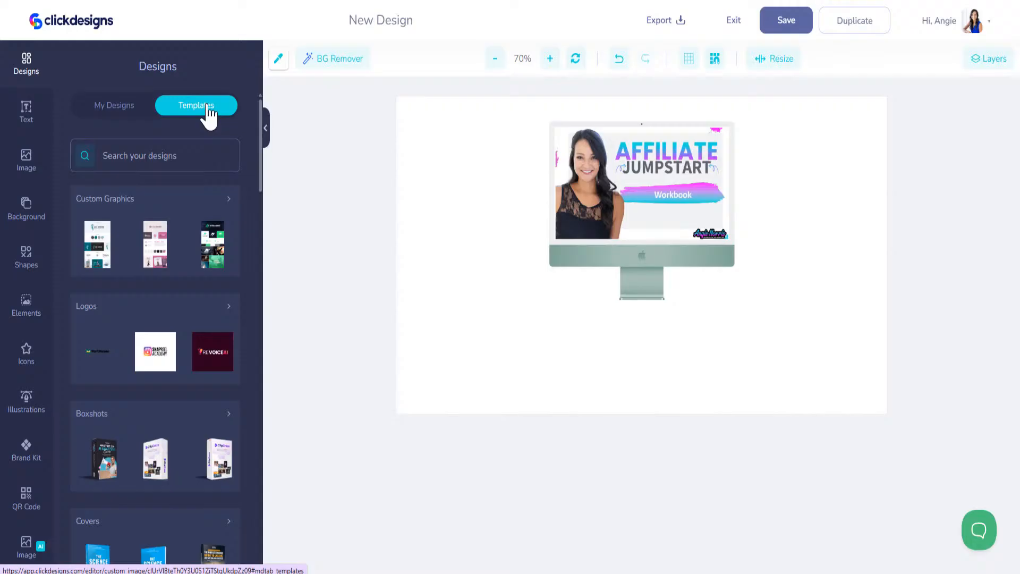
left_click(190, 156)
type("ipad")
key("Return")
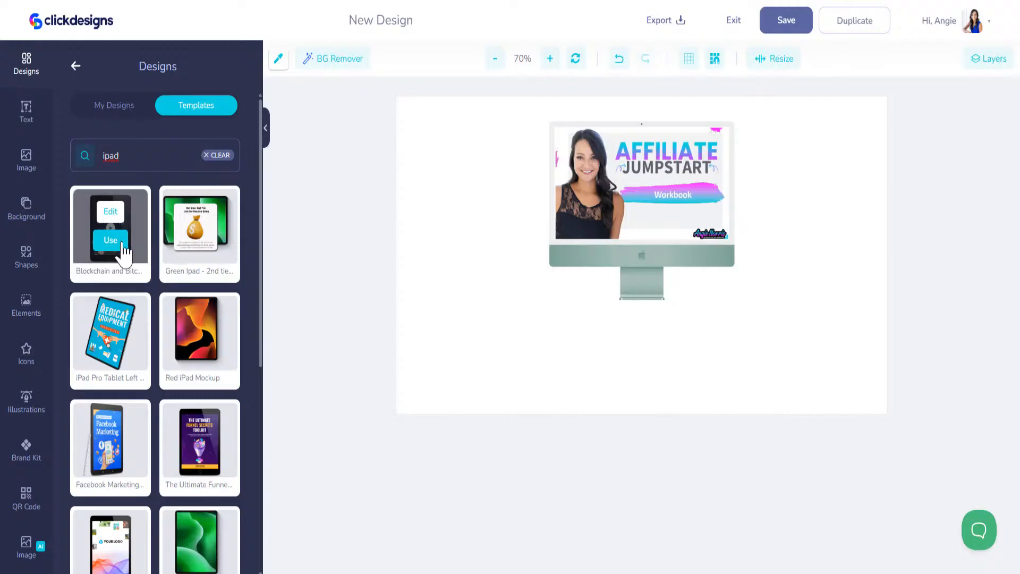
Open The Ultimate Funnel Secrets Toolkit tablet template for editing and bring its screen artwork into the editor
mouse_move(202, 467)
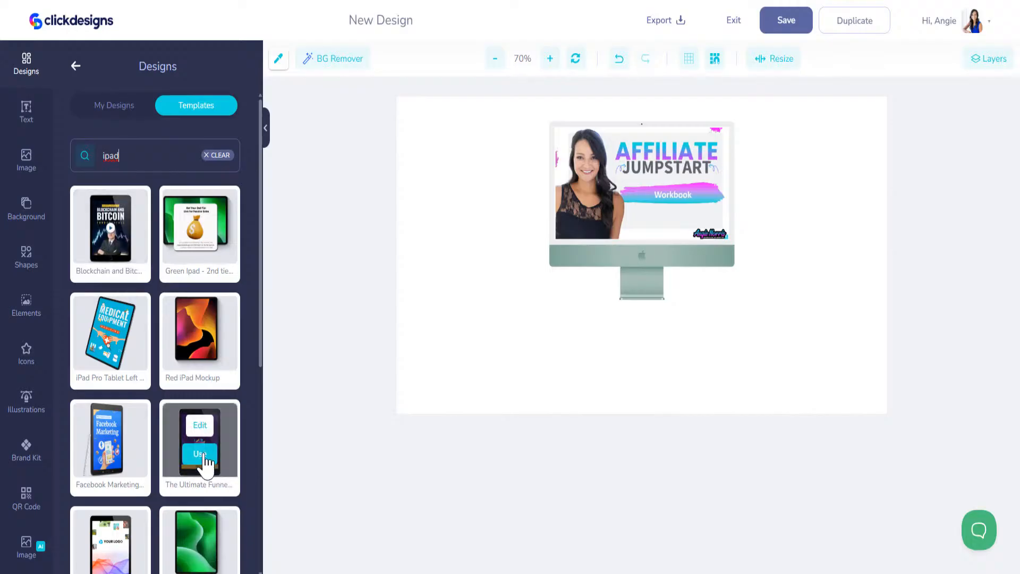
left_click(202, 431)
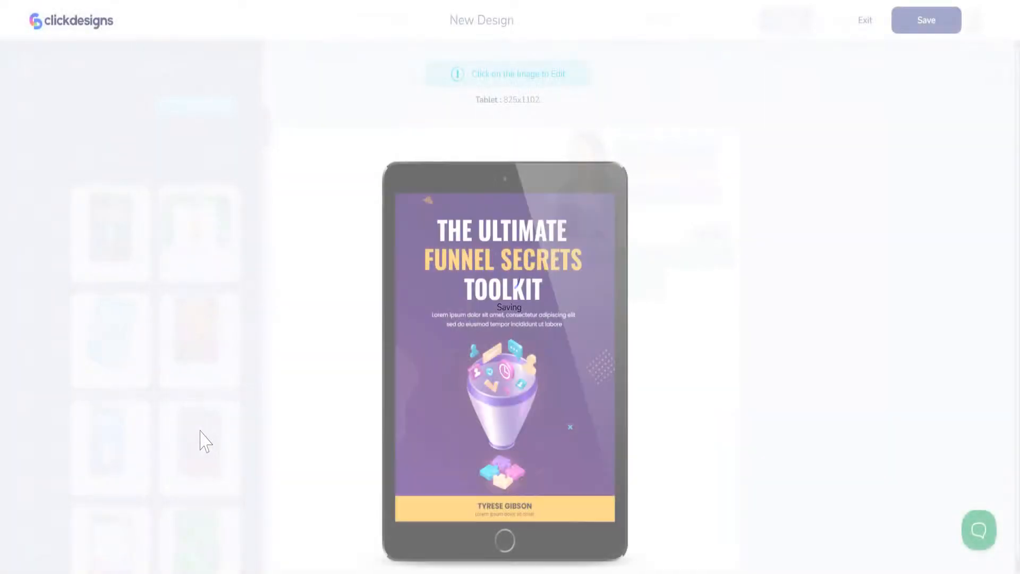
mouse_move(532, 360)
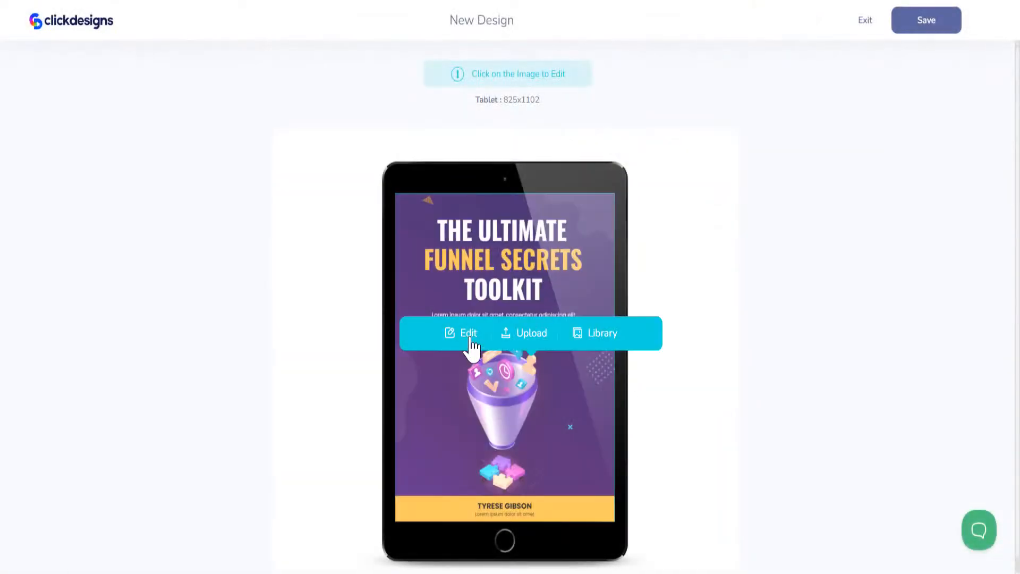
left_click(521, 336)
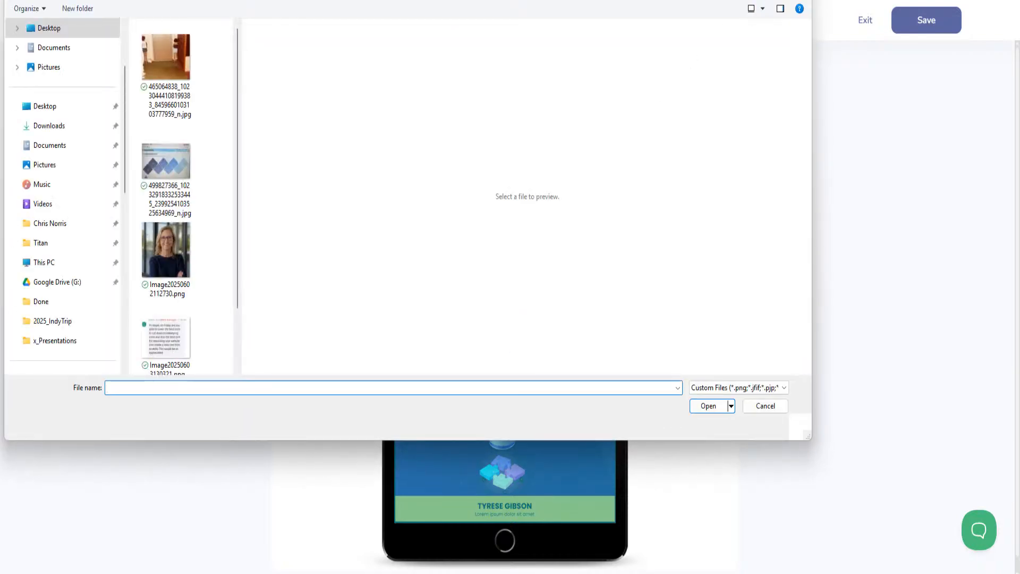
key("Escape")
mouse_move(485, 385)
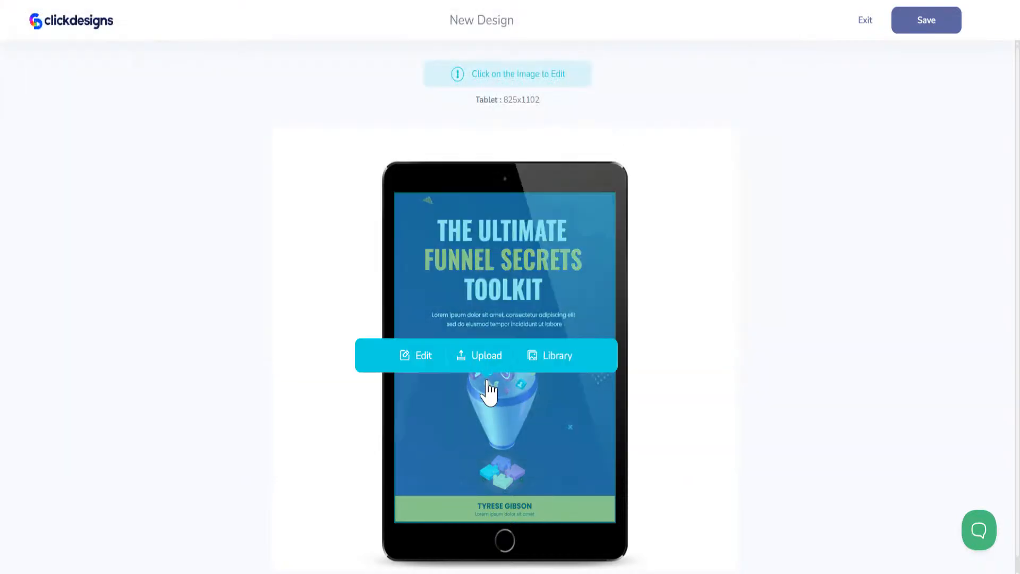
left_click(412, 355)
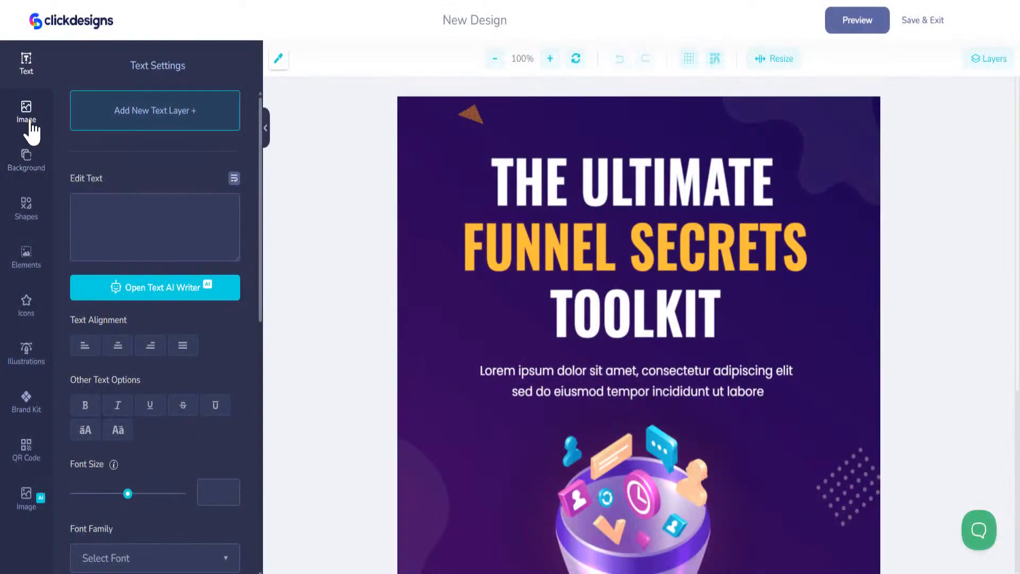
Upload the portrait Affiliate Jumpstart Workbook cover to the uploaded images
left_click(28, 114)
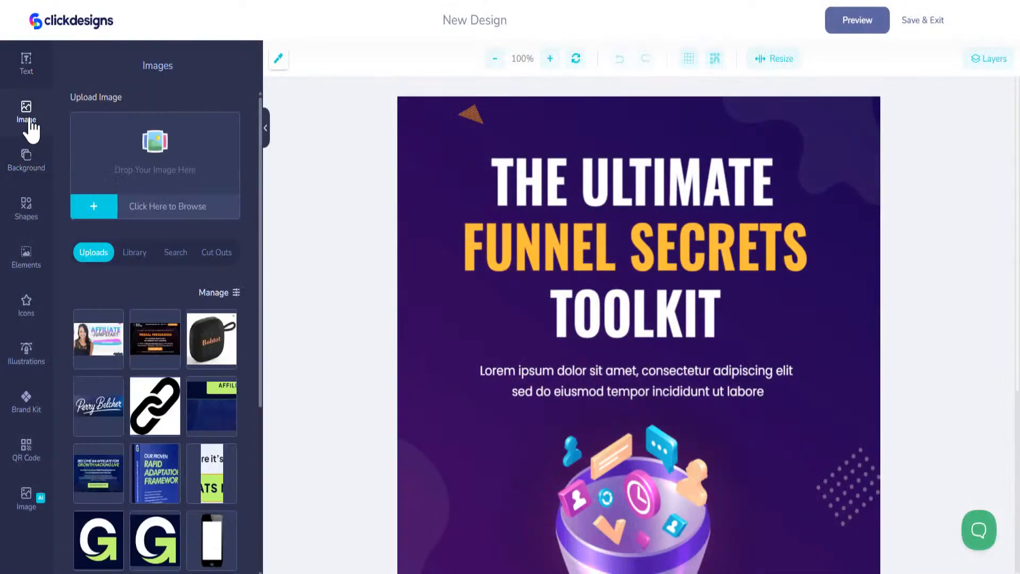
left_click_drag(0, 330, 104, 149)
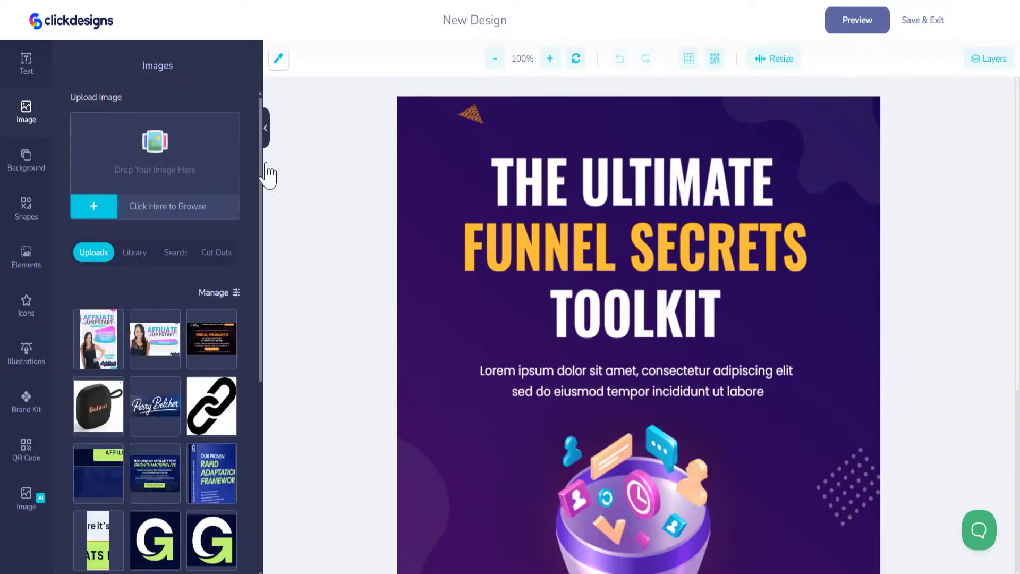
Delete the three title lines, the Lorem ipsum paragraph and the purple background from the tablet artwork
double_click(500, 59)
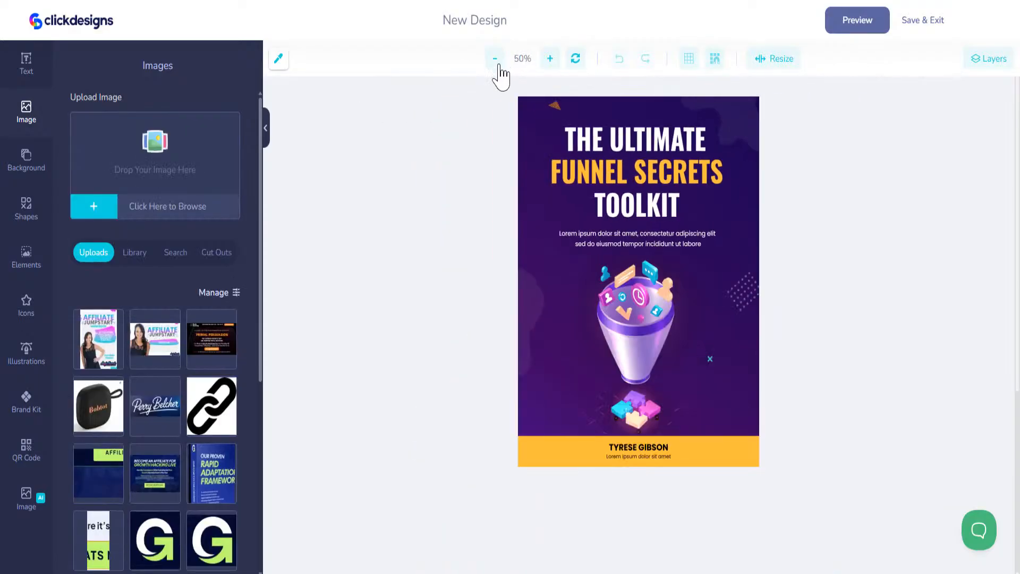
left_click(659, 239)
key("Delete")
left_click(609, 203)
key("Delete")
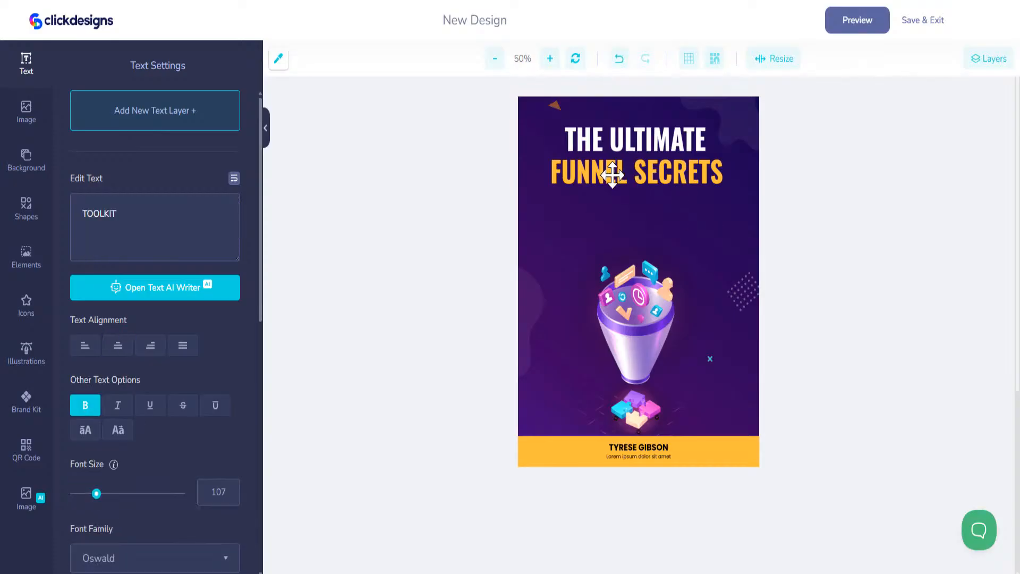
left_click(615, 175)
key("Delete")
left_click(605, 141)
key("Delete")
left_click(615, 222)
key("Delete")
Delete the funnel image, the small decorations, the author name, and the yellow footer band with its caption
left_click(619, 291)
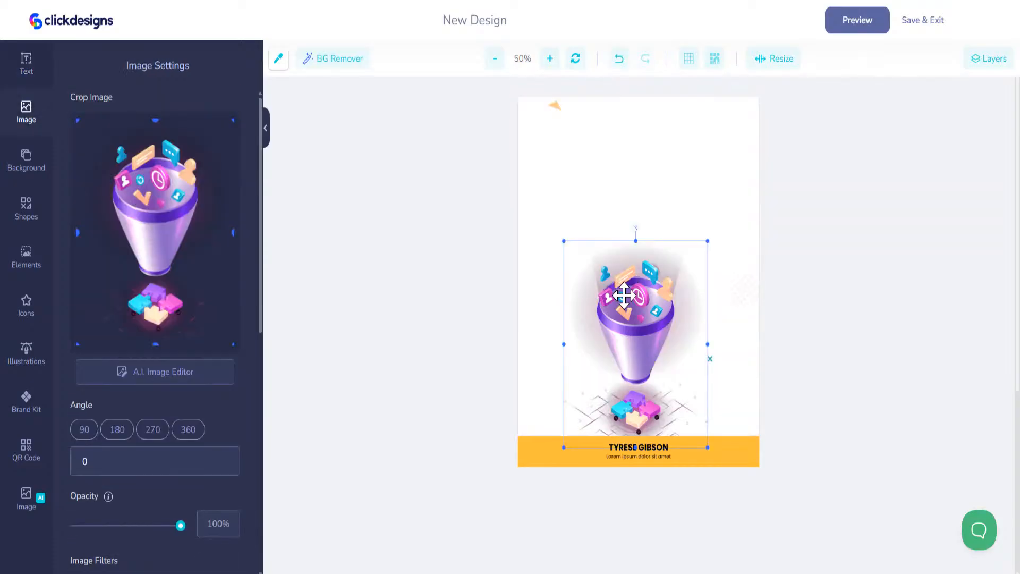
key("Delete")
left_click(553, 107)
key("Delete")
left_click(624, 448)
key("Delete")
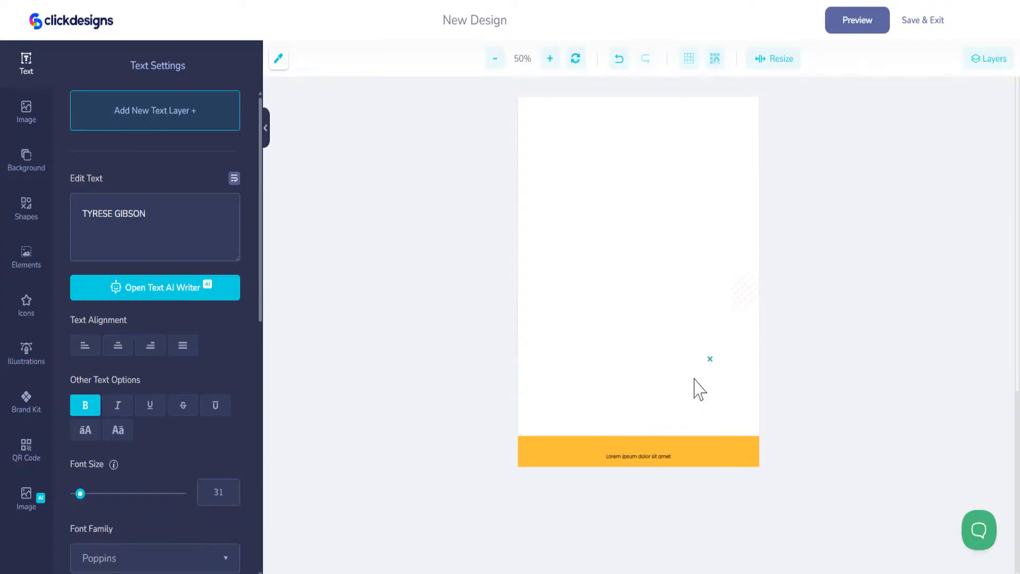
left_click(710, 358)
key("Delete")
left_click(699, 449)
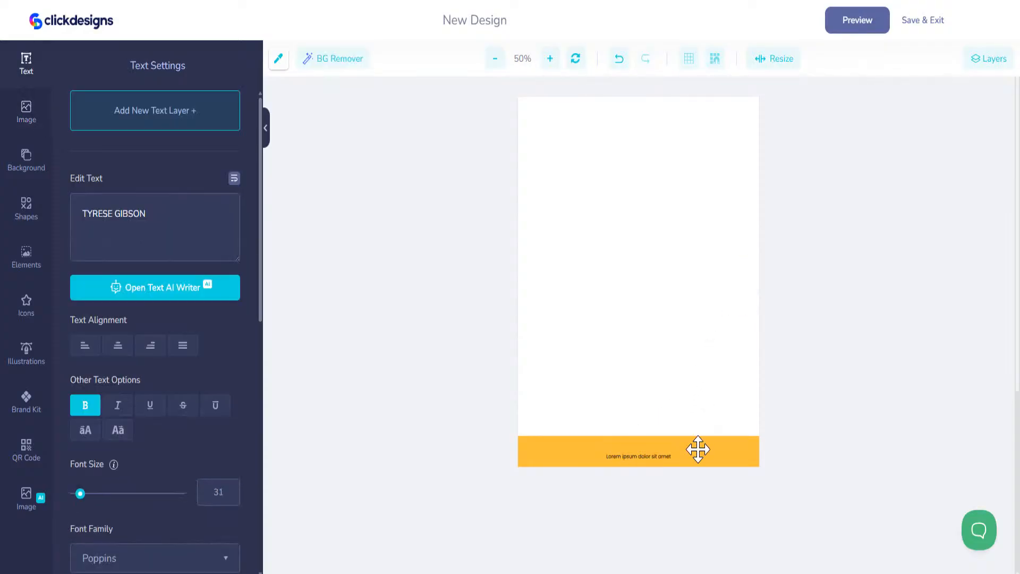
key("Delete")
left_click(656, 457)
key("Delete")
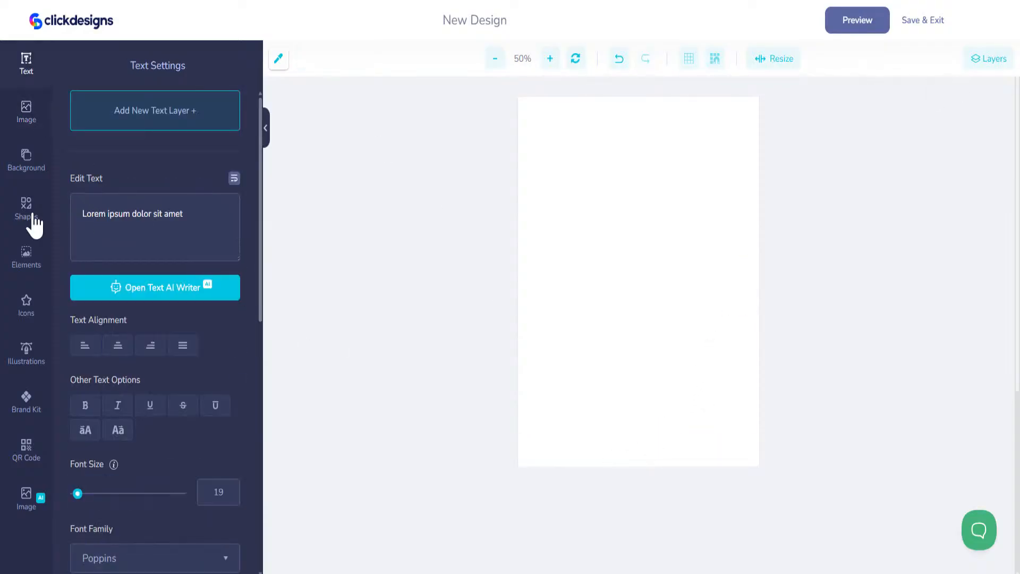
Place the uploaded portrait Affiliate Jumpstart Workbook cover on the blank artwork and save it to the tablet mockup
left_click(26, 125)
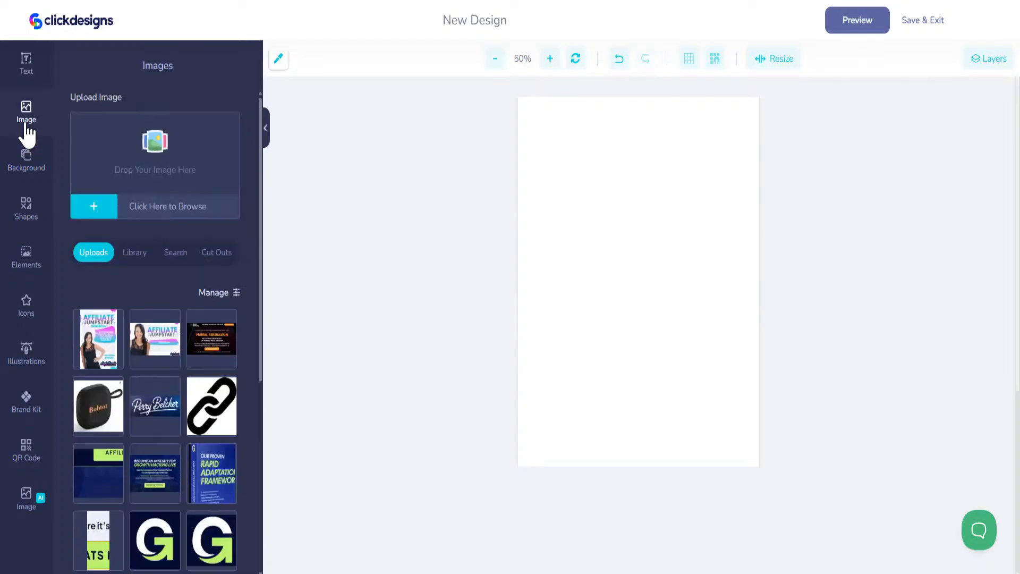
left_click(98, 339)
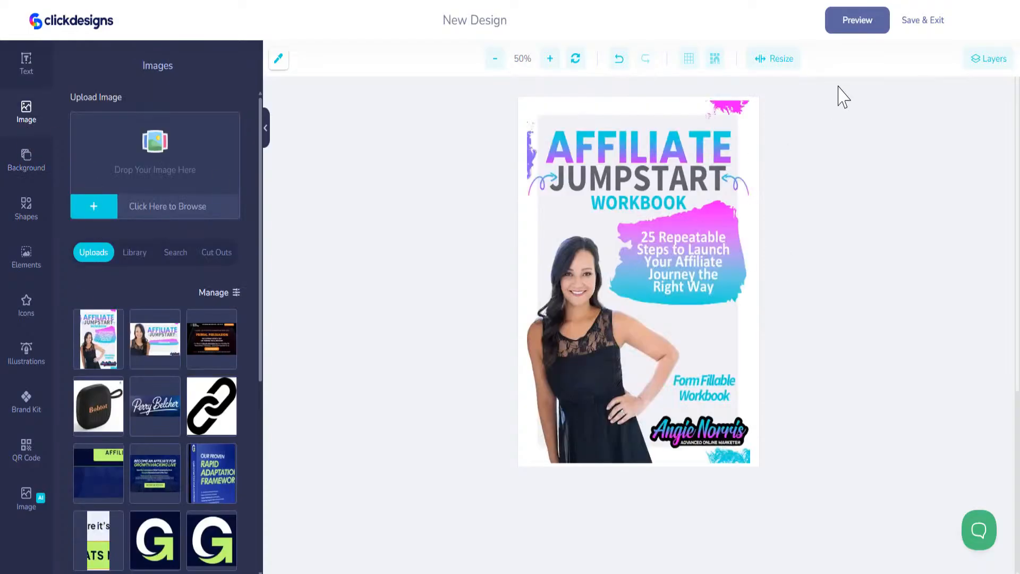
left_click(919, 23)
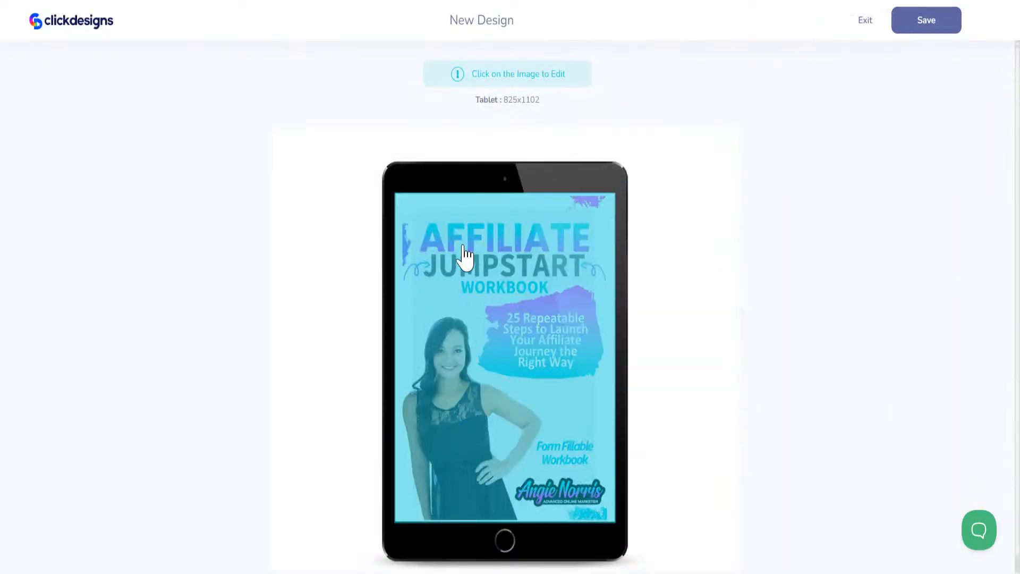
Reopen the tablet's screen artwork and enlarge and reposition the workbook cover to fill the whole artboard
left_click(464, 256)
left_click(412, 228)
left_click(637, 289)
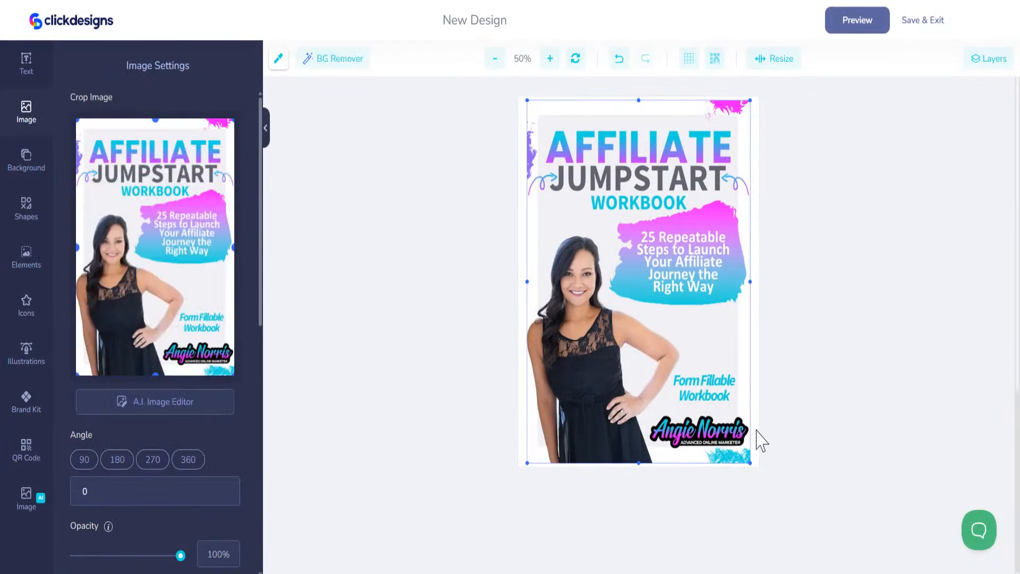
left_click_drag(750, 462, 758, 471)
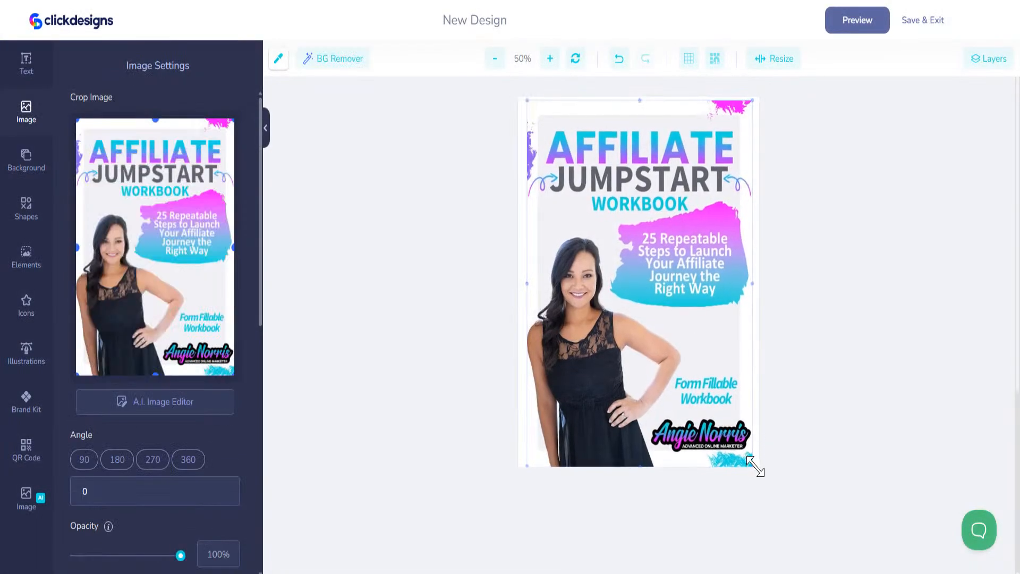
left_click_drag(521, 93, 517, 88)
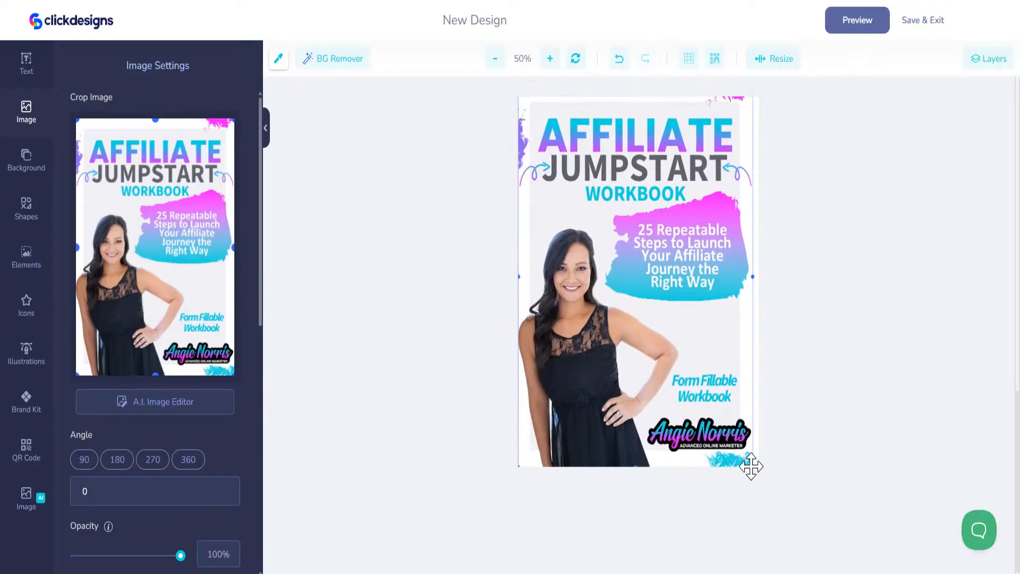
left_click_drag(747, 461, 765, 485)
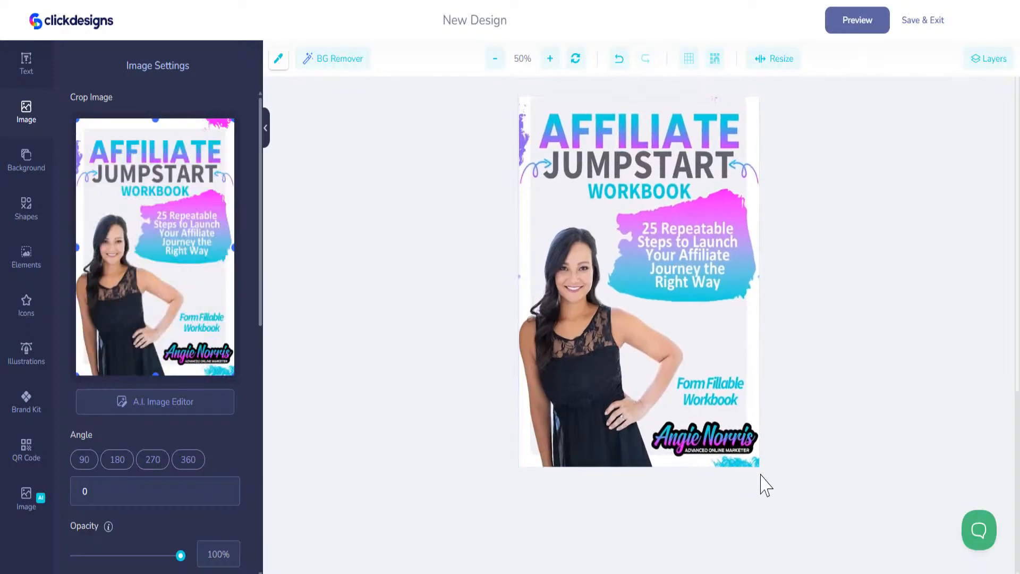
left_click_drag(735, 433, 734, 437)
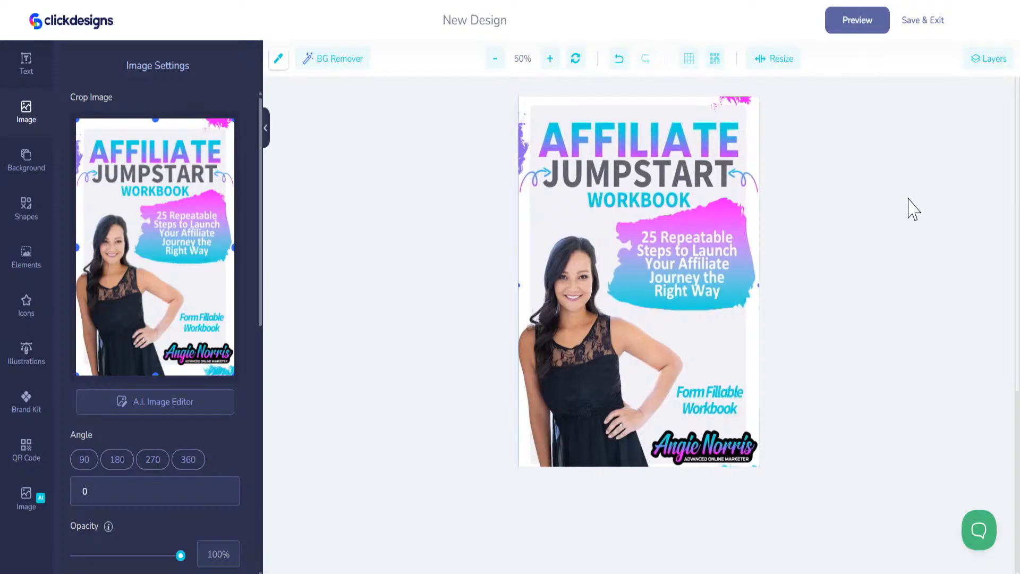
Preview the cover on the tablet, save the screen artwork, and save the finished tablet mockup
left_click(861, 23)
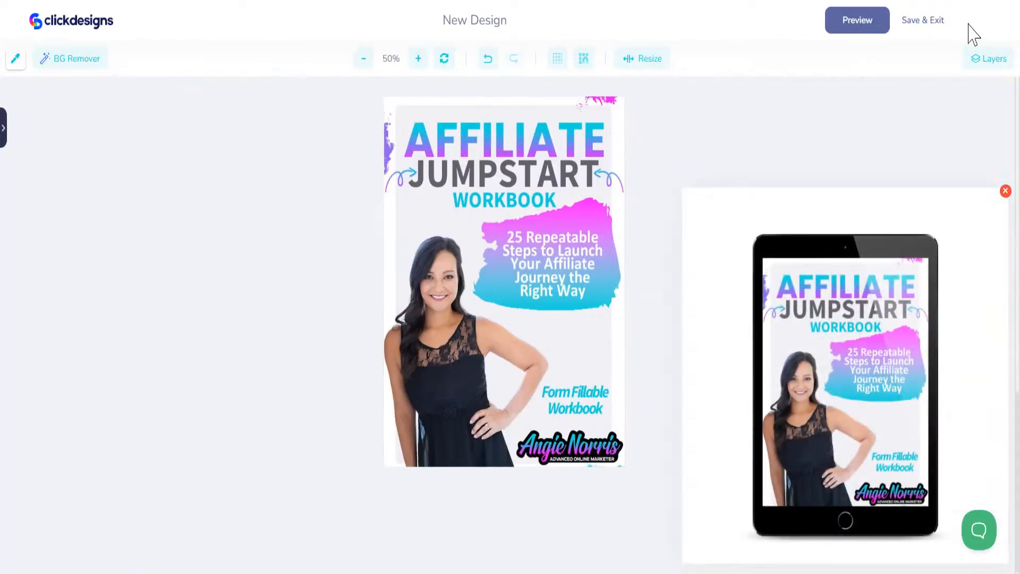
left_click(911, 21)
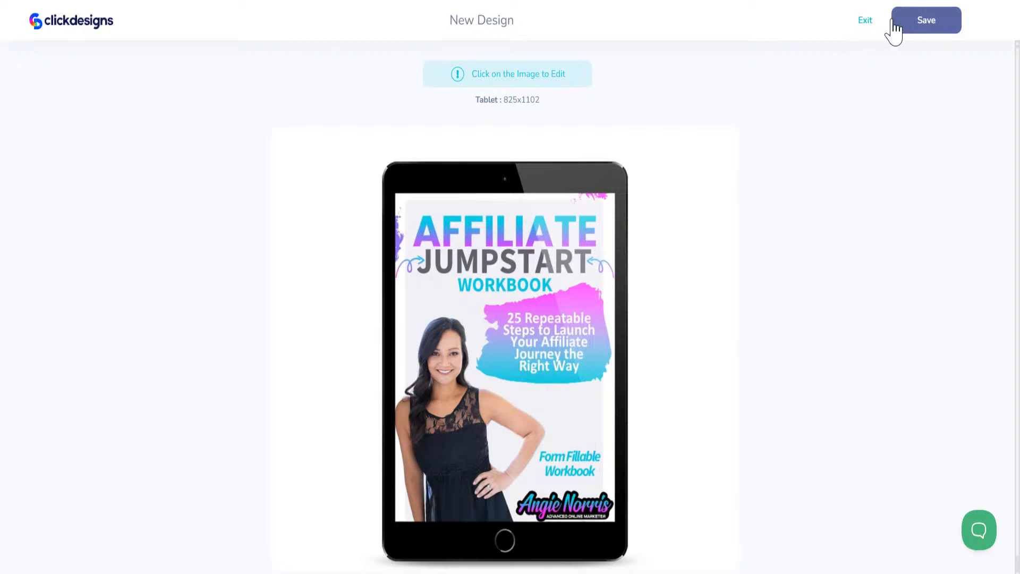
left_click(903, 31)
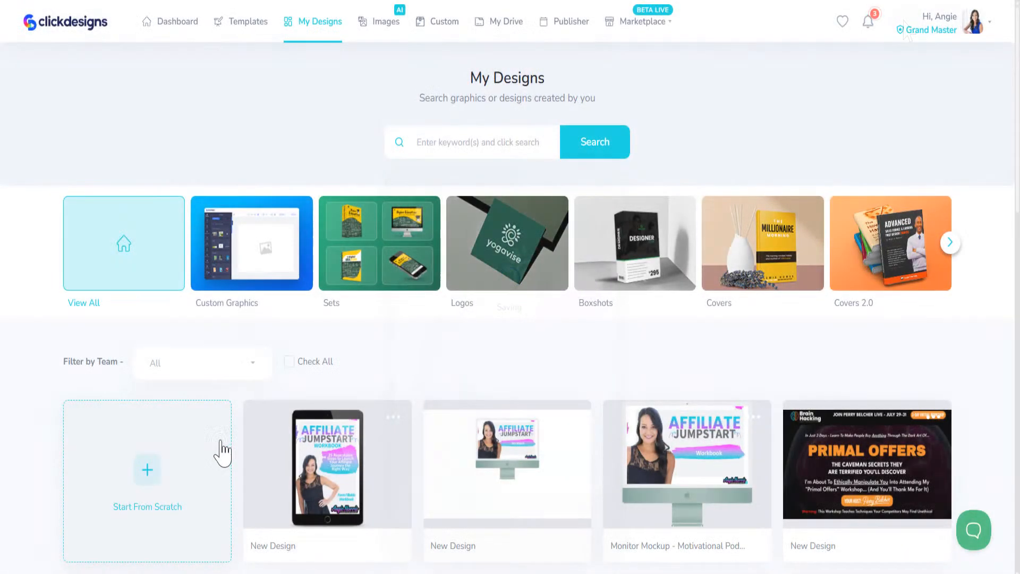
Open the custom canvas design containing the monitor mockup for editing and check the saved designs for the finished tablet mockup
mouse_move(552, 473)
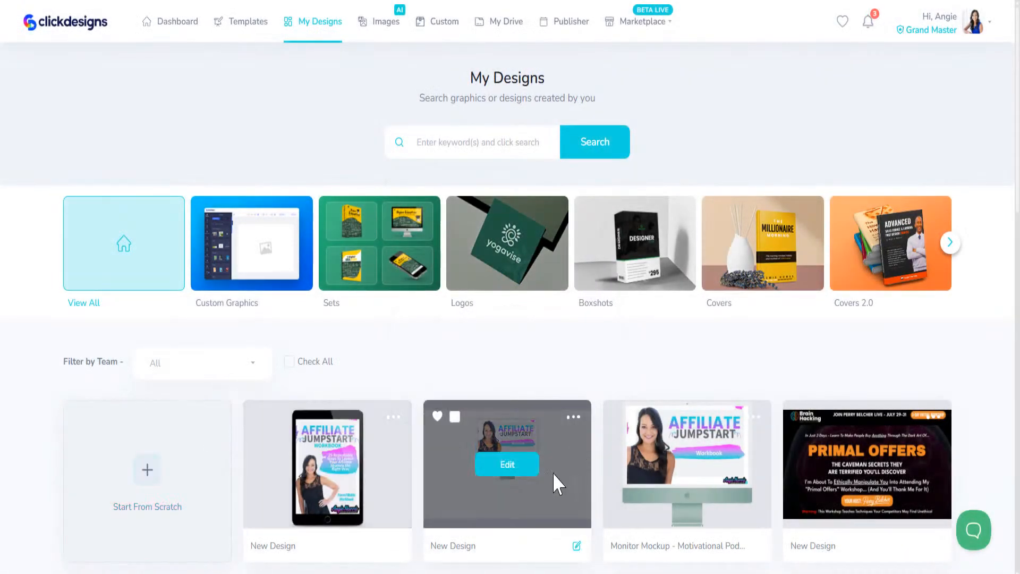
left_click(508, 464)
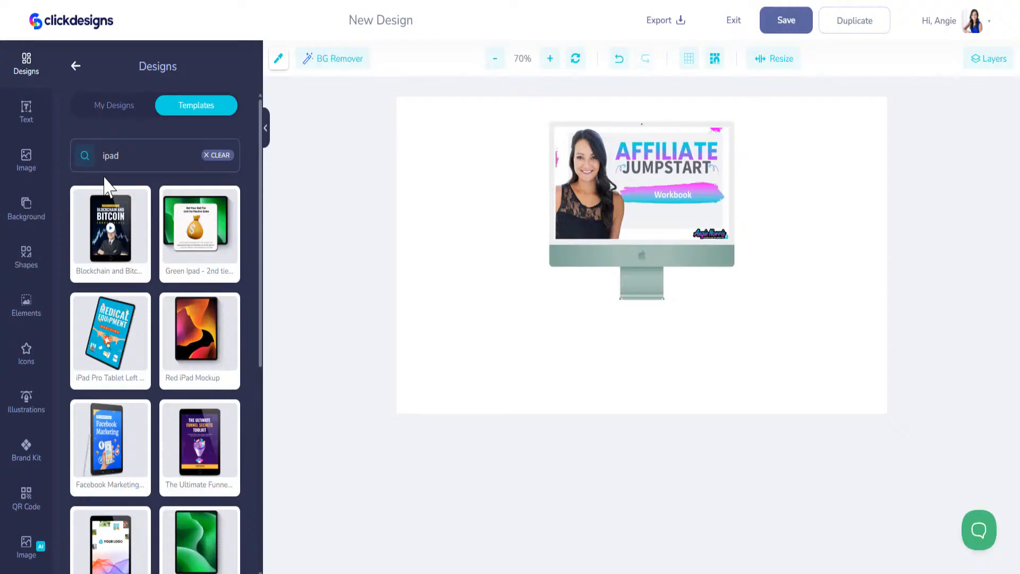
left_click(130, 106)
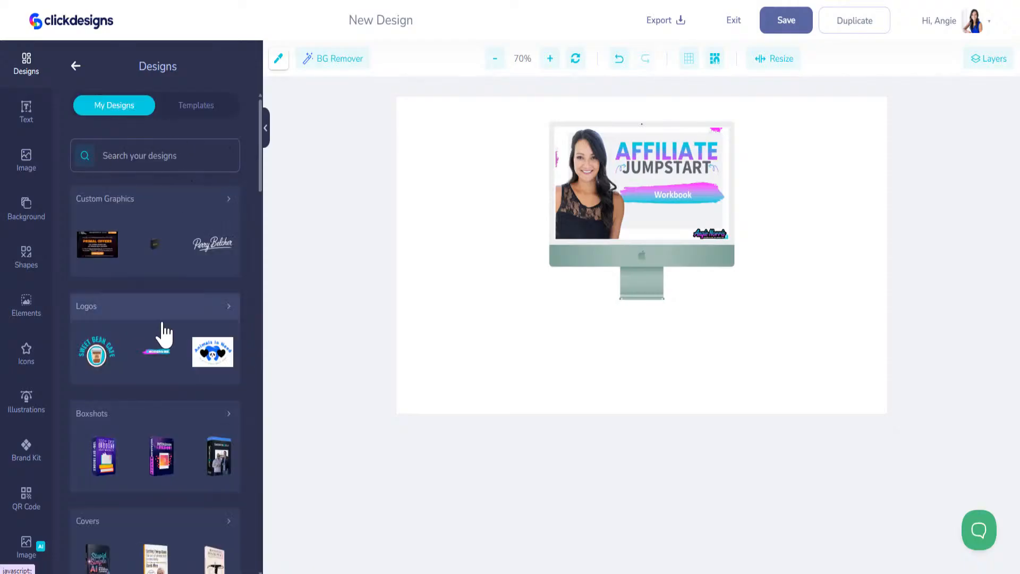
scroll(142, 392, "down", 6)
scroll(128, 420, "down", 5)
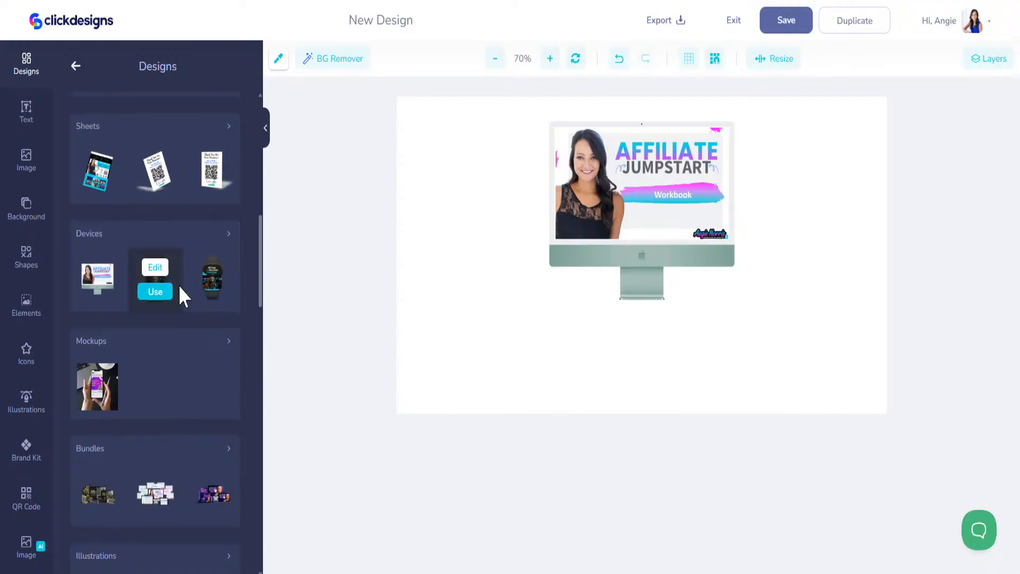
scroll(137, 404, "up", 10)
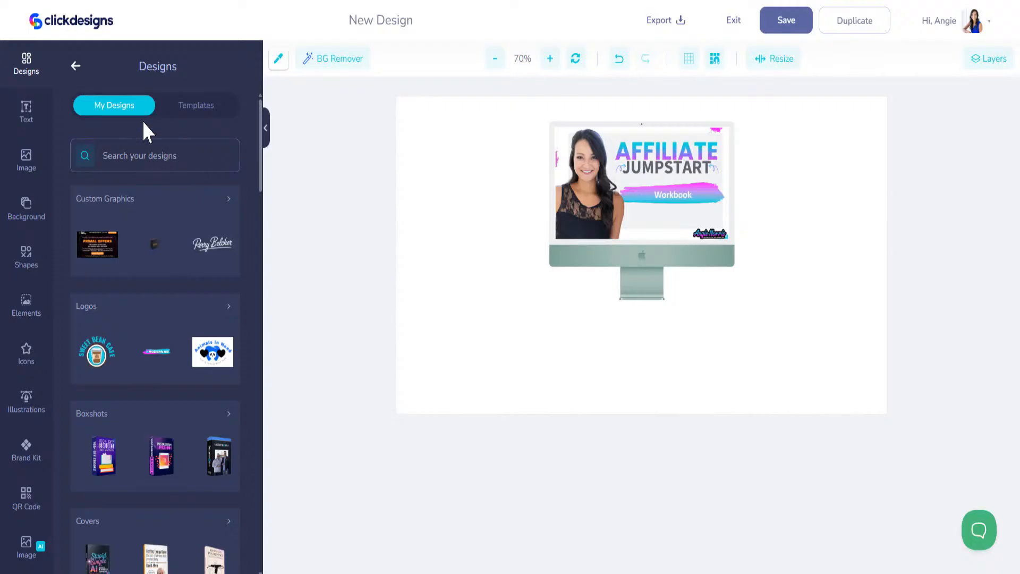
left_click(186, 111)
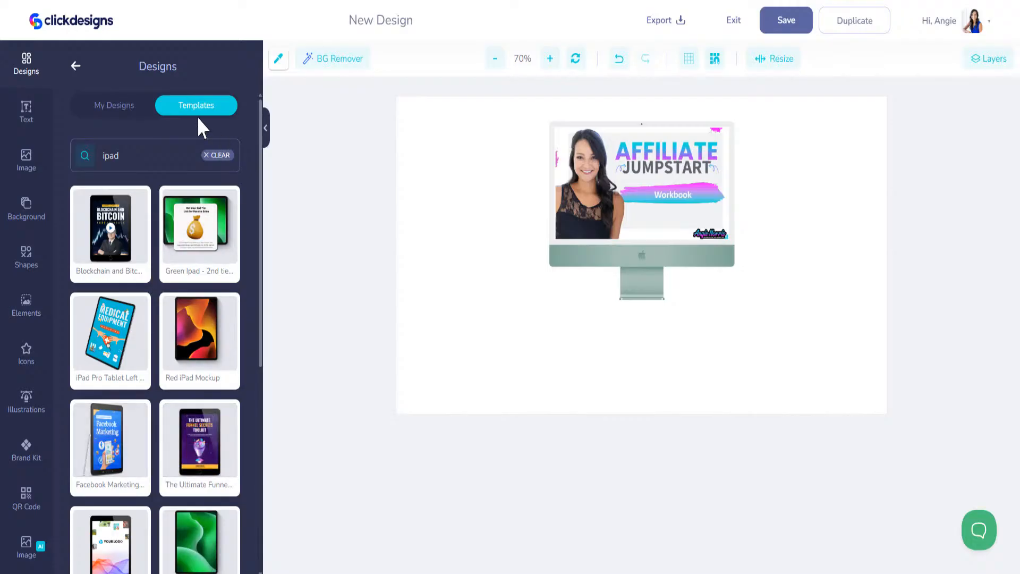
left_click(127, 109)
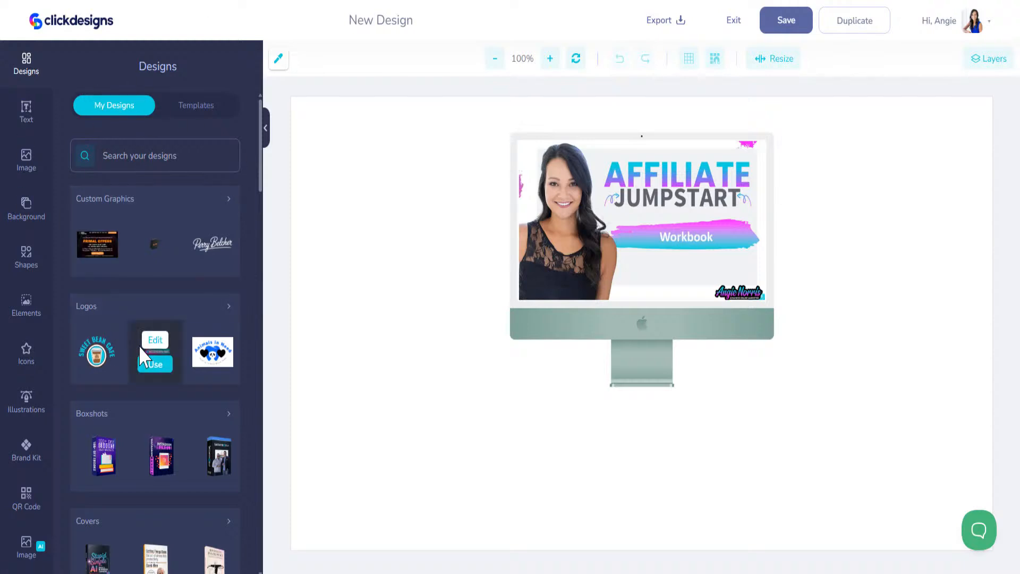
Add the saved Affiliate Jumpstart tablet mockup, scale it down, and place it overlapping the monitor's lower-right corner
left_click_drag(261, 170, 275, 271)
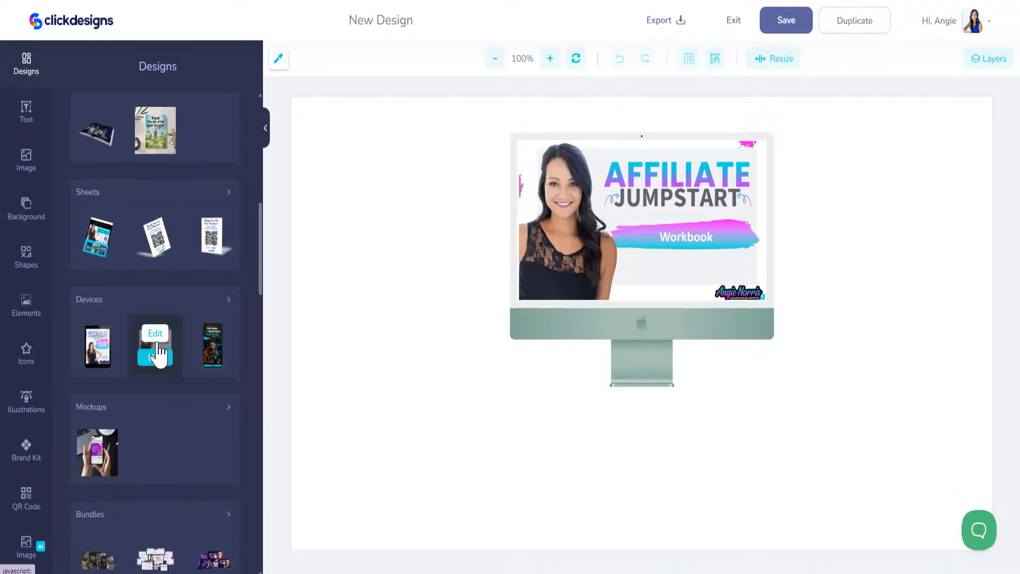
left_click(97, 360)
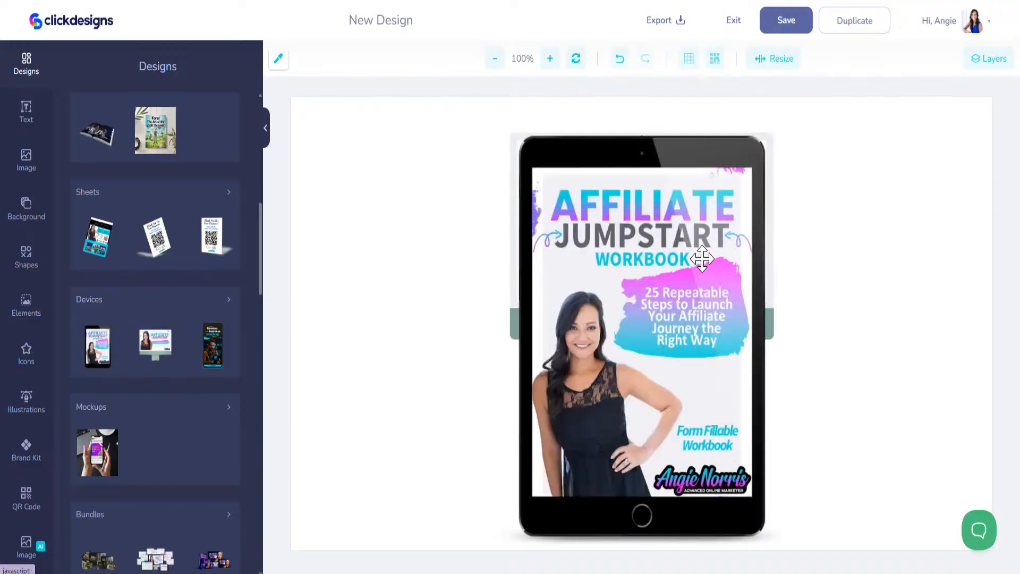
left_click(467, 108)
left_click_drag(460, 99, 671, 306)
left_click_drag(691, 409, 705, 382)
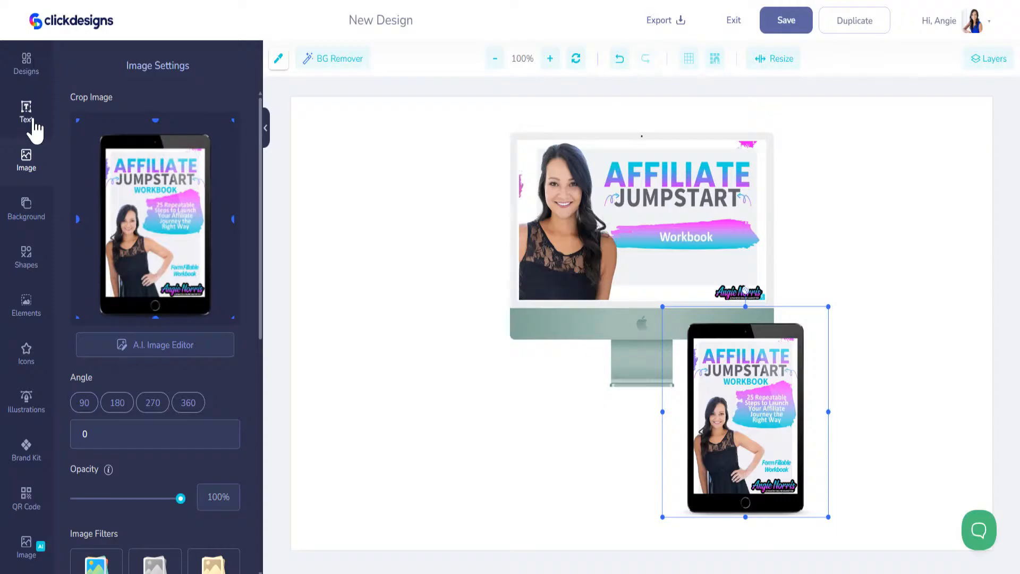
Upload the Planning Workbook page image showing Phases 1 to 4 and add it to the canvas
left_click(26, 161)
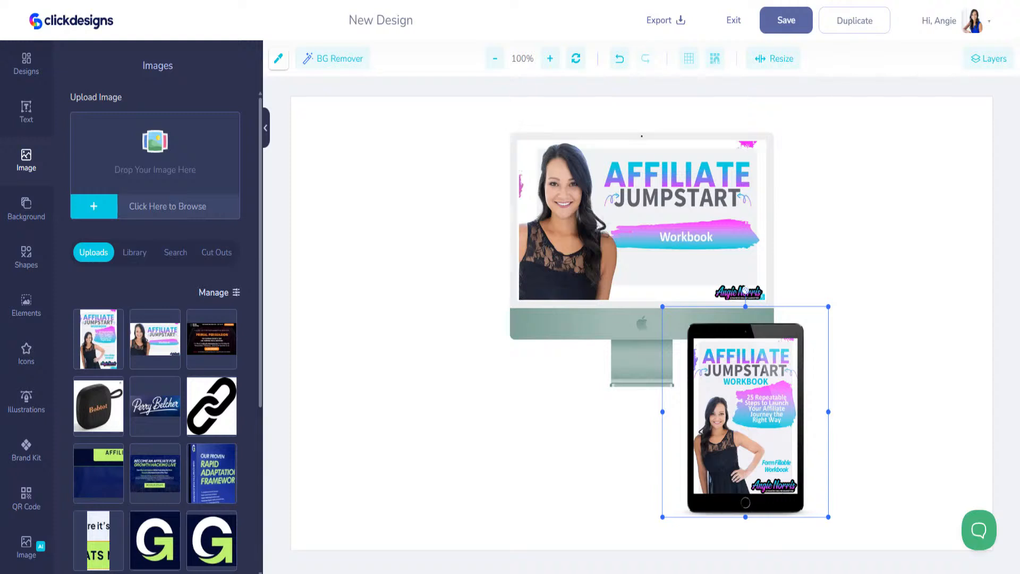
left_click_drag(0, 300, 166, 186)
left_click_drag(133, 5, 136, 158)
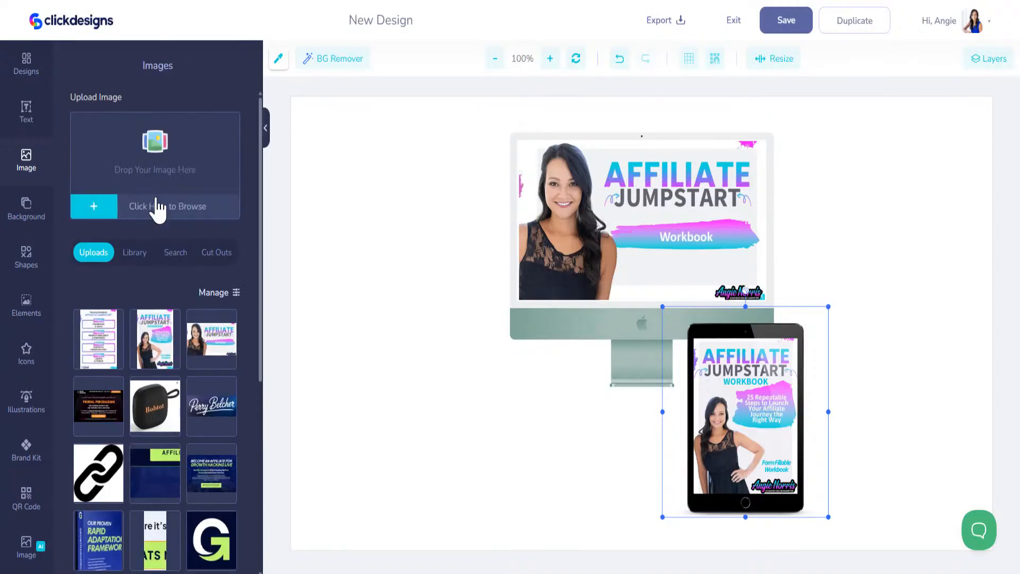
left_click(109, 351)
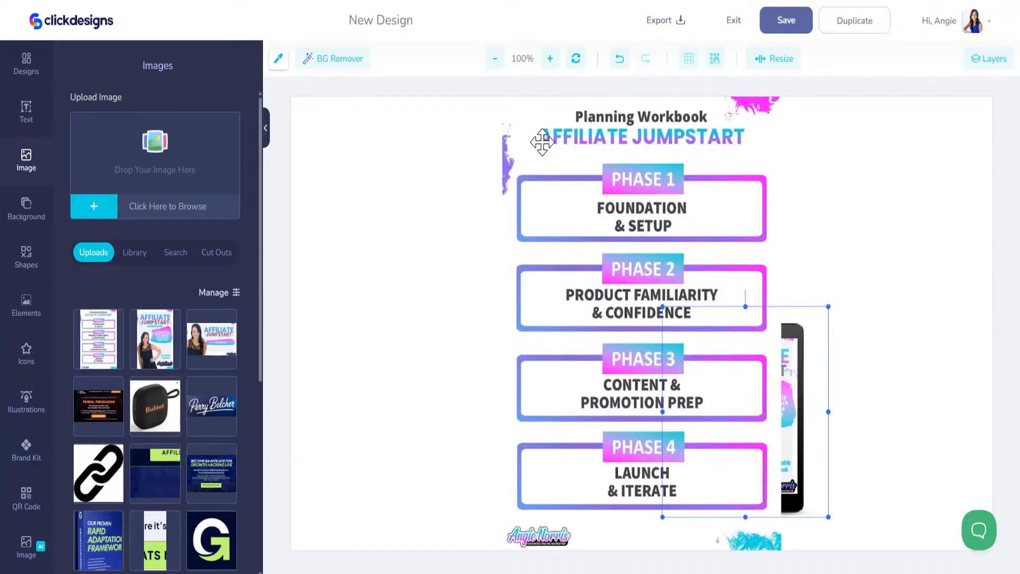
Shrink the Planning Workbook phases page to a small thumbnail and place it in the canvas's upper-left area beside the monitor
left_click_drag(542, 142, 478, 163)
left_click_drag(440, 111, 660, 460)
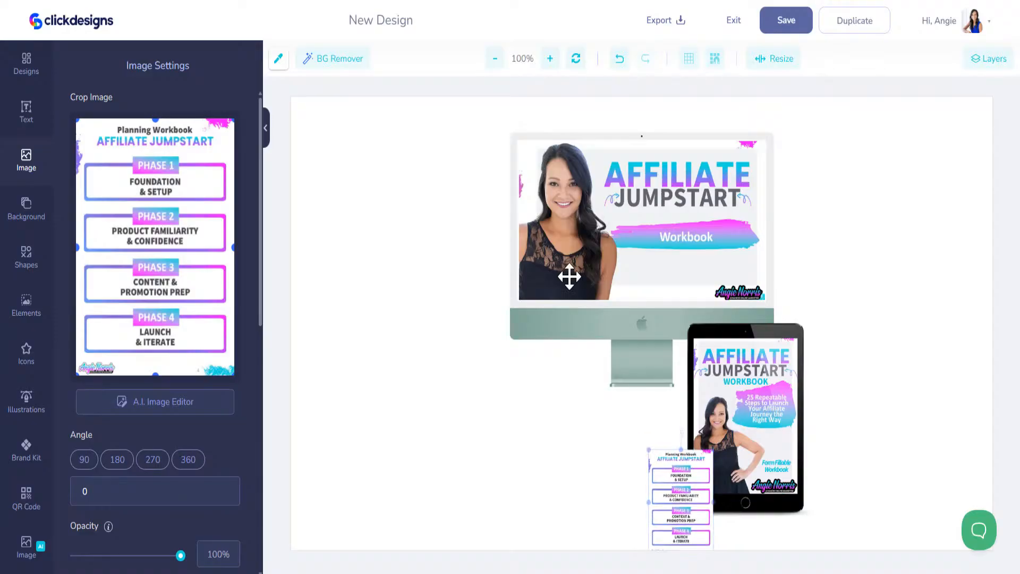
left_click_drag(674, 509, 363, 176)
left_click_drag(408, 239, 419, 258)
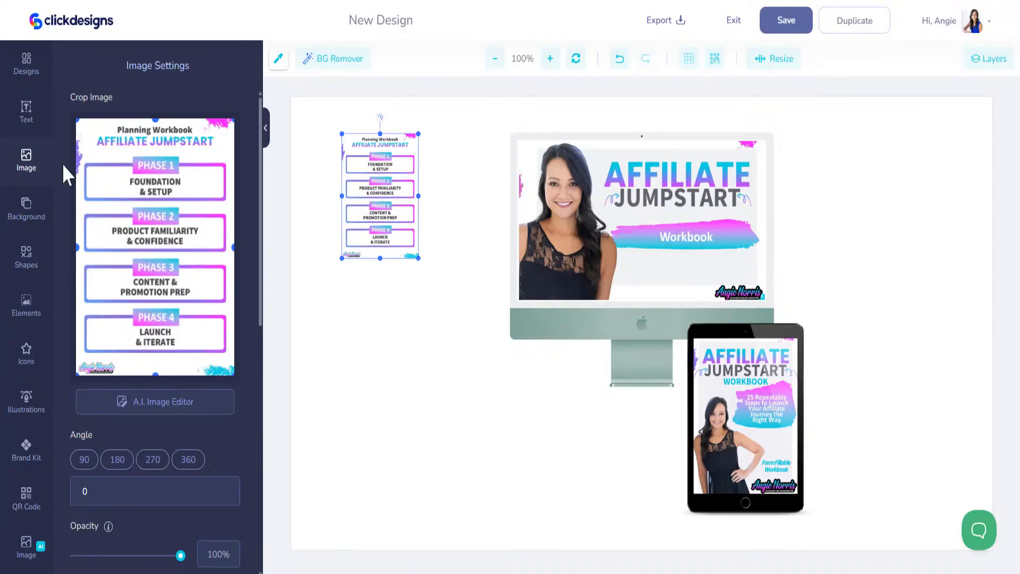
Upload six more workbook page images to the image library
left_click(24, 162)
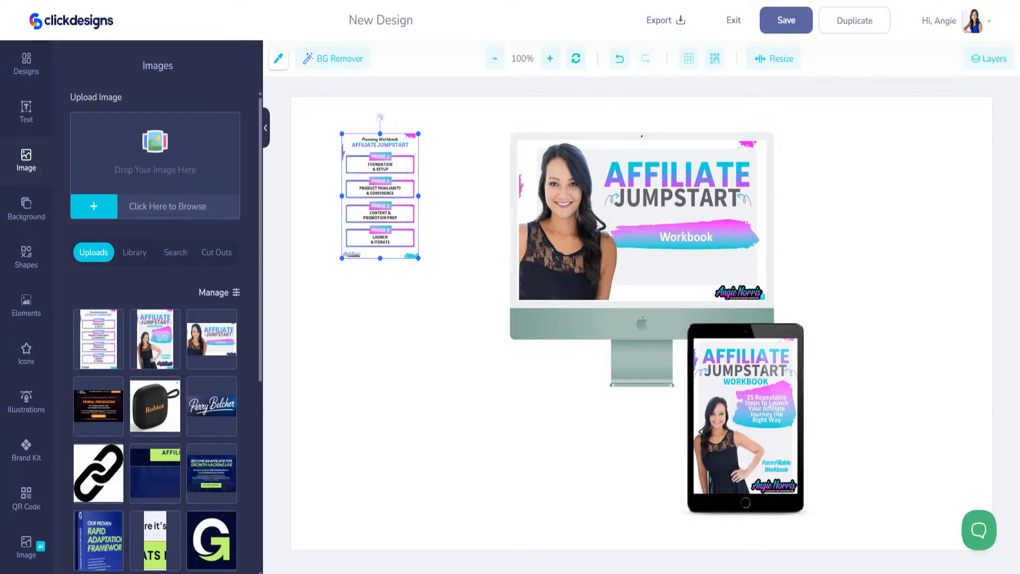
left_click_drag(106, 3, 154, 179)
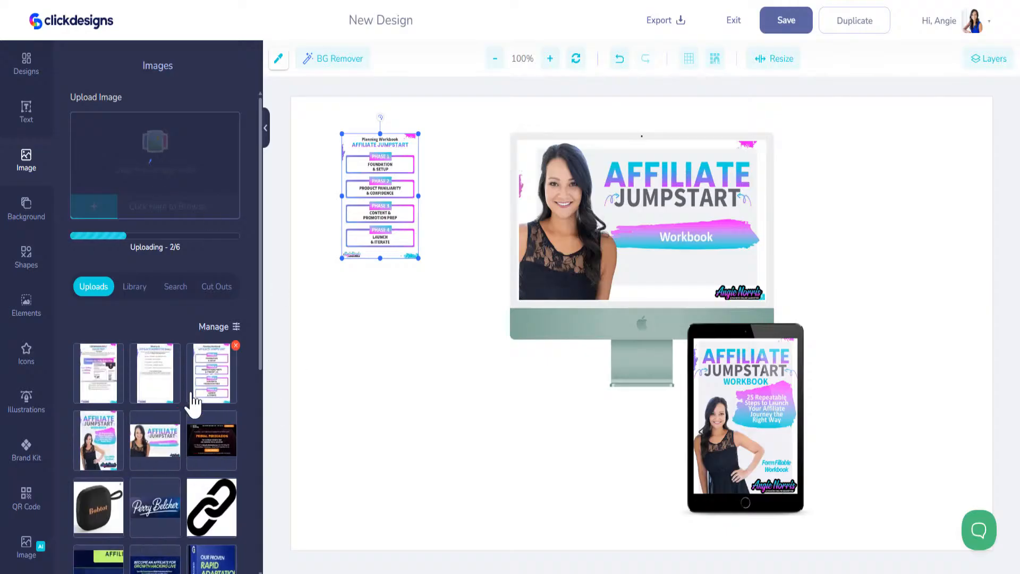
scroll(199, 324, "down", 4)
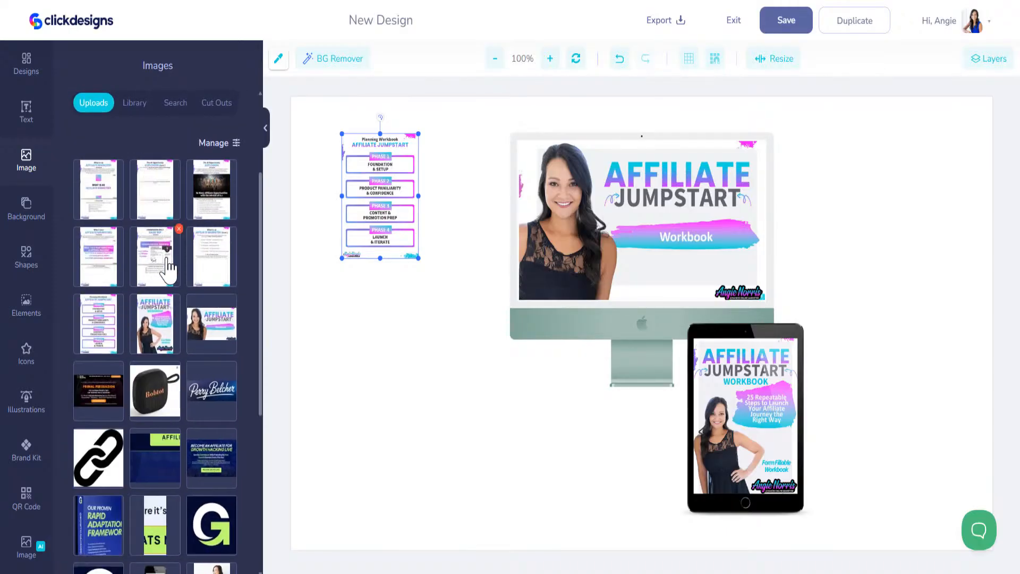
Add the six newly uploaded workbook pages to the canvas
left_click(113, 201)
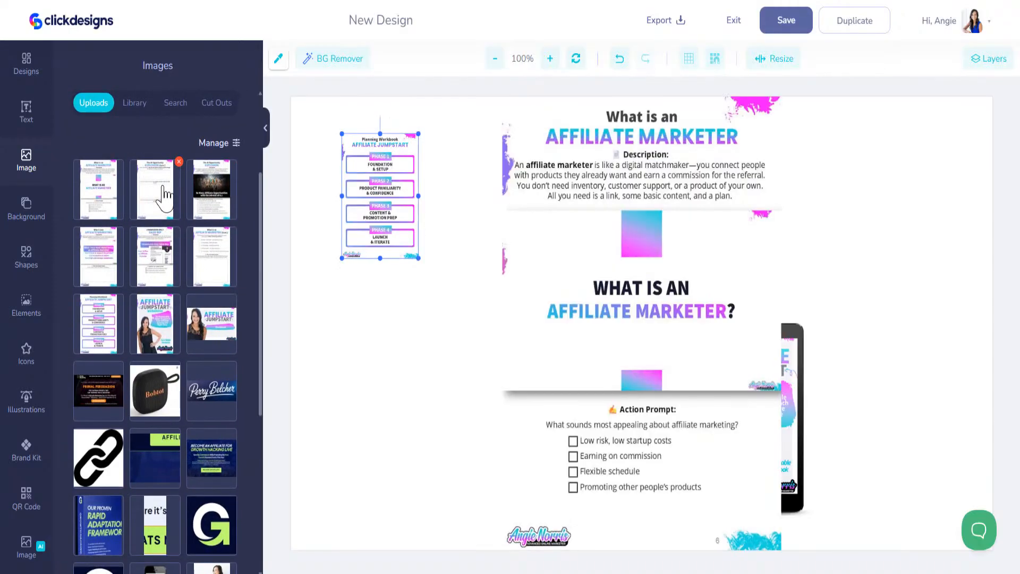
left_click(165, 193)
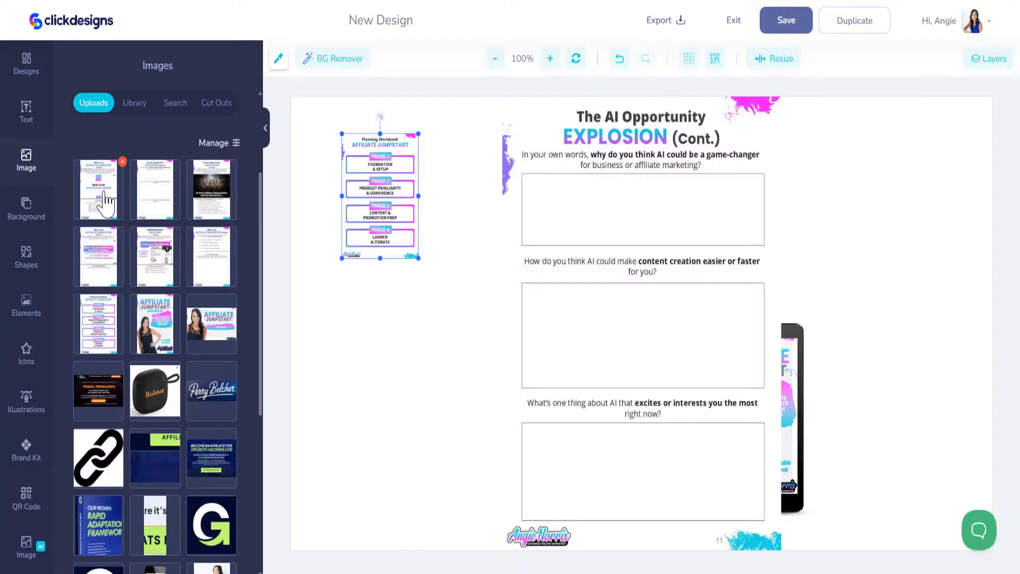
left_click(209, 199)
left_click(99, 253)
left_click(154, 258)
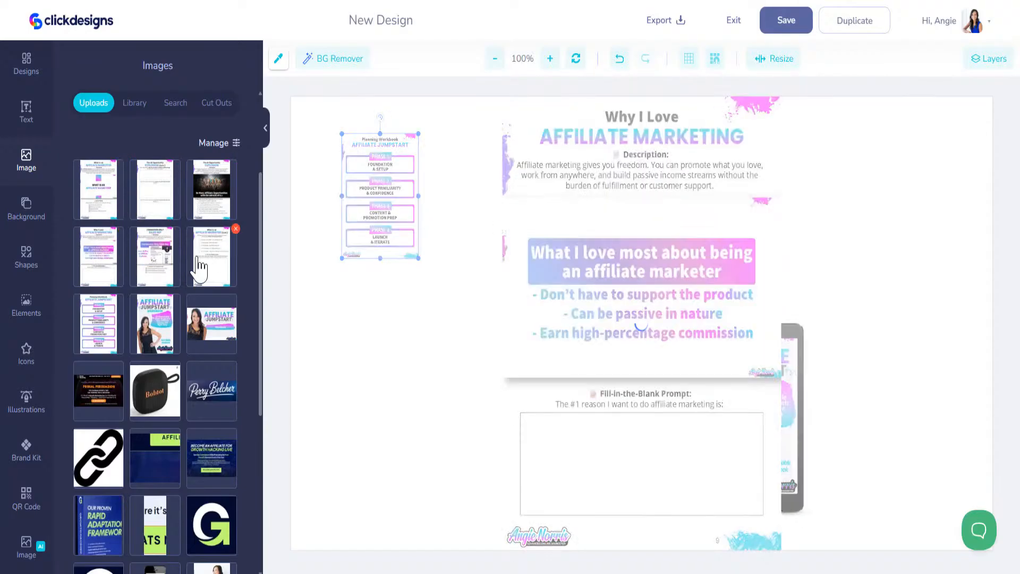
left_click(207, 263)
Shrink the "What is an Affiliate Marketer (Cont.)" page to thumbnail size and place it just below the phases page
left_click_drag(590, 193, 427, 221)
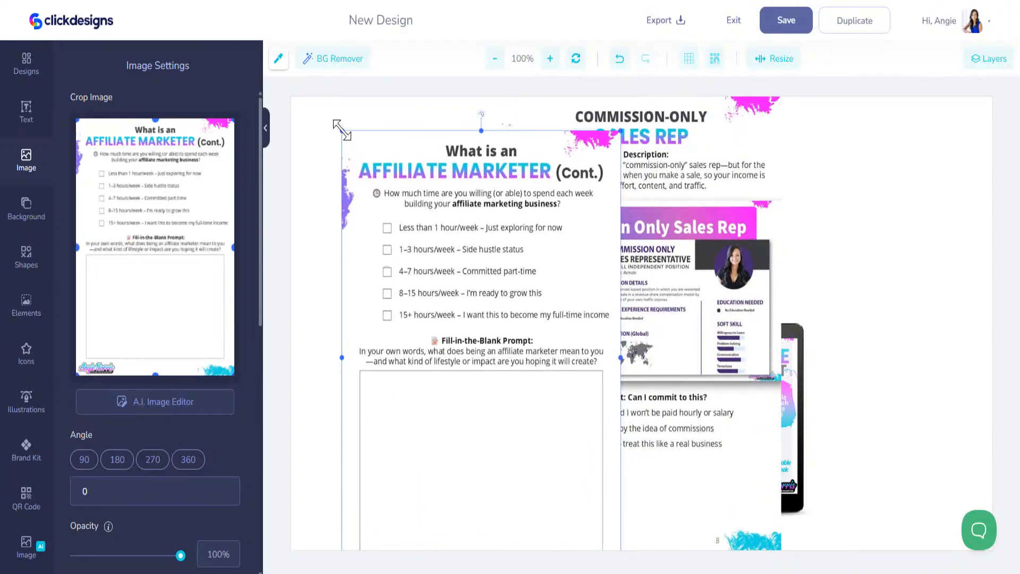
left_click_drag(342, 131, 542, 455)
left_click_drag(584, 485, 436, 289)
Turn on a #202020 drop shadow for the Planning Workbook phases page
left_click(393, 175)
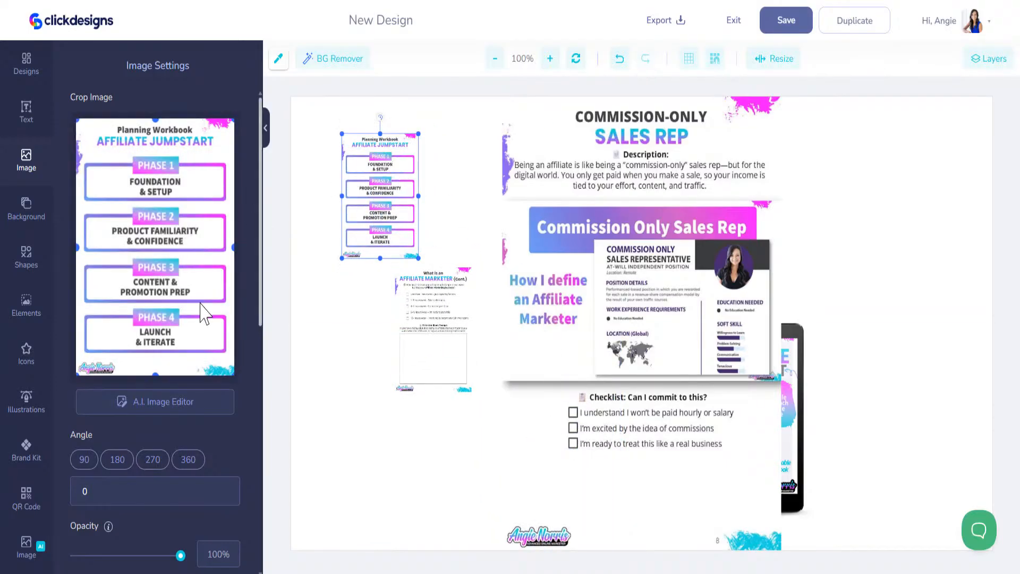
scroll(179, 472, "down", 6)
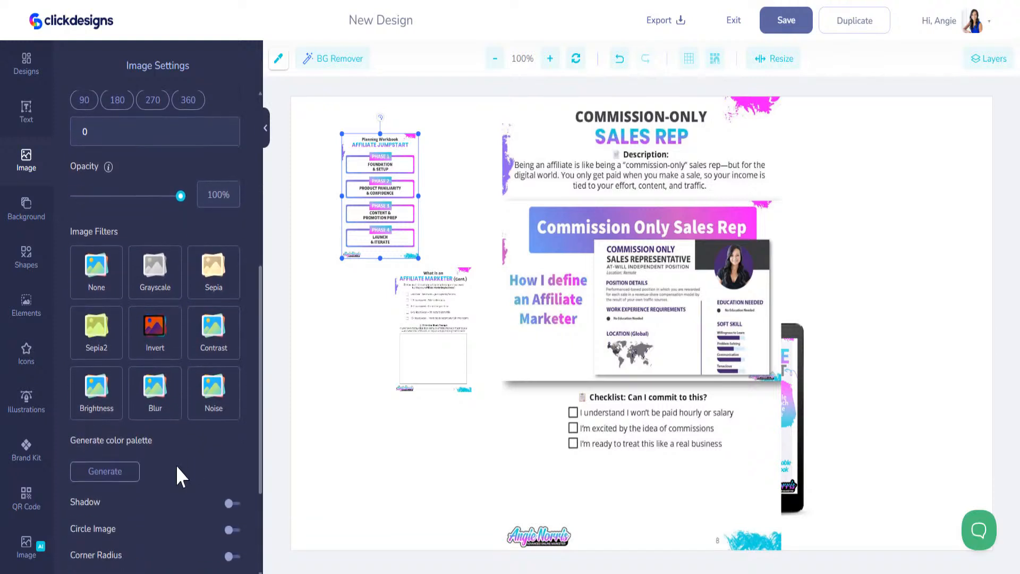
scroll(176, 464, "down", 3)
left_click(232, 374)
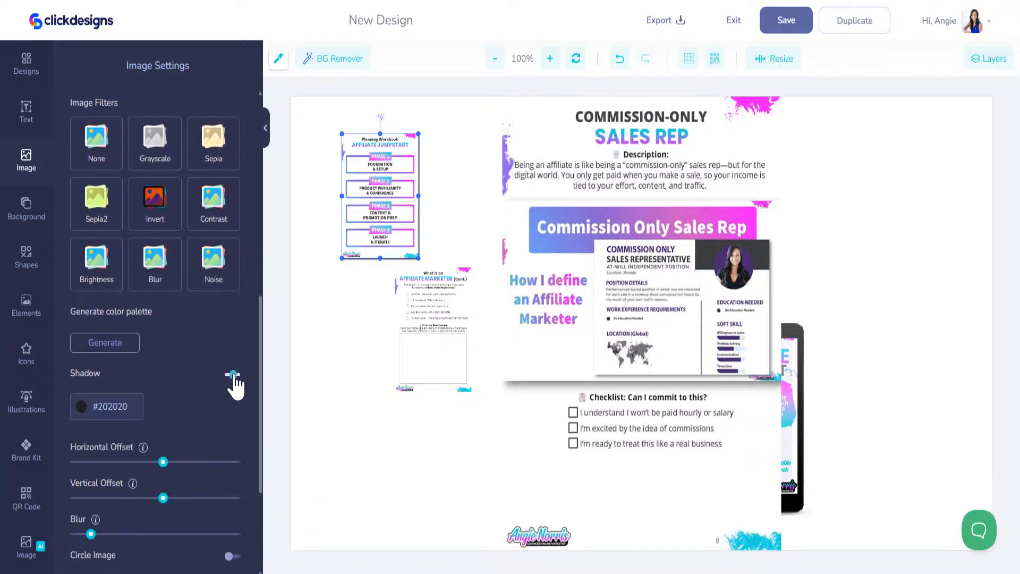
Add a shadow to the "Affiliate Marketer (Cont.)" page, stack it over the phases page, and reposition the full-size "Commission-Only Sales Rep" page
left_click(405, 323)
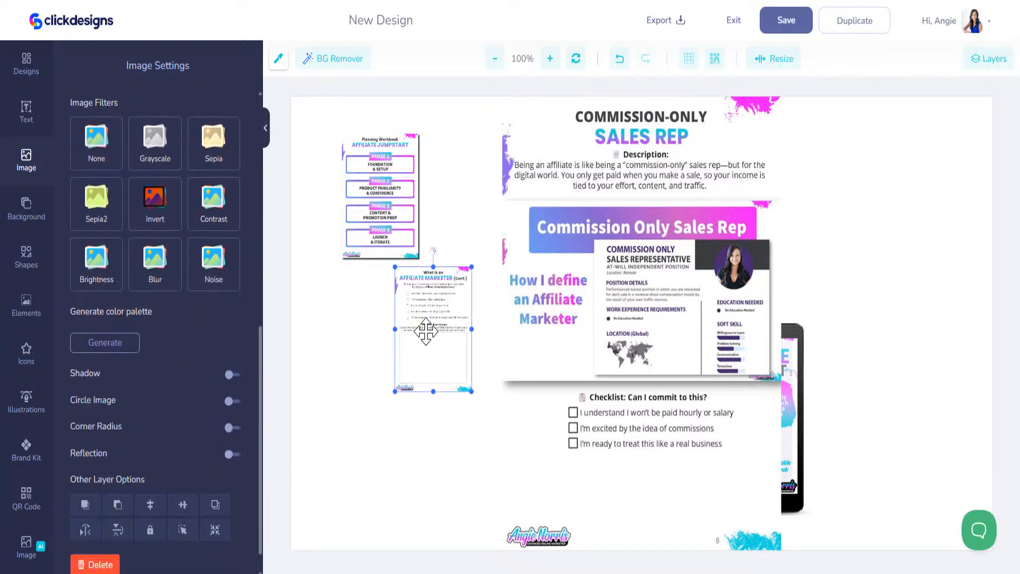
left_click(233, 375)
left_click_drag(433, 354, 380, 225)
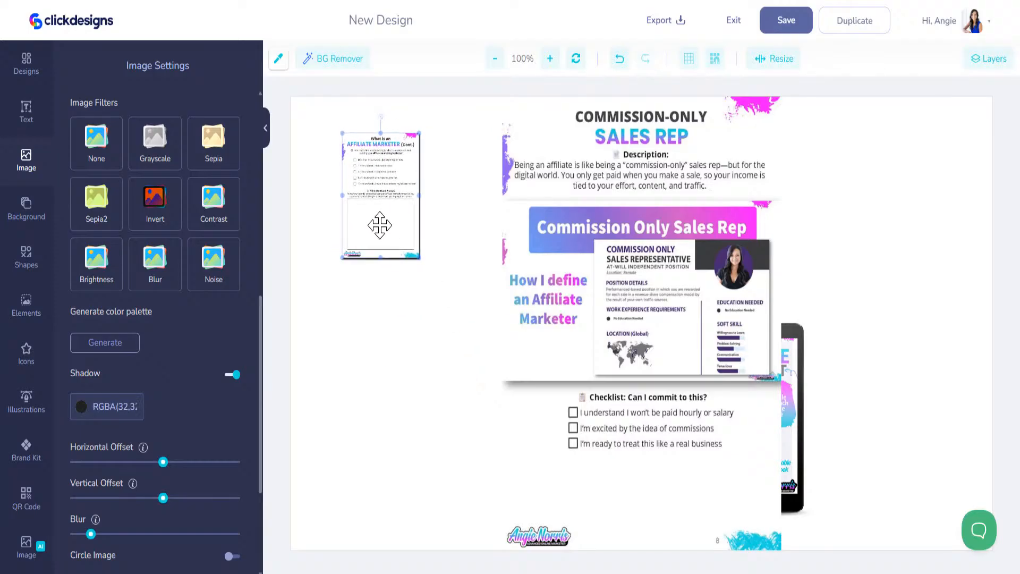
left_click_drag(613, 292, 452, 332)
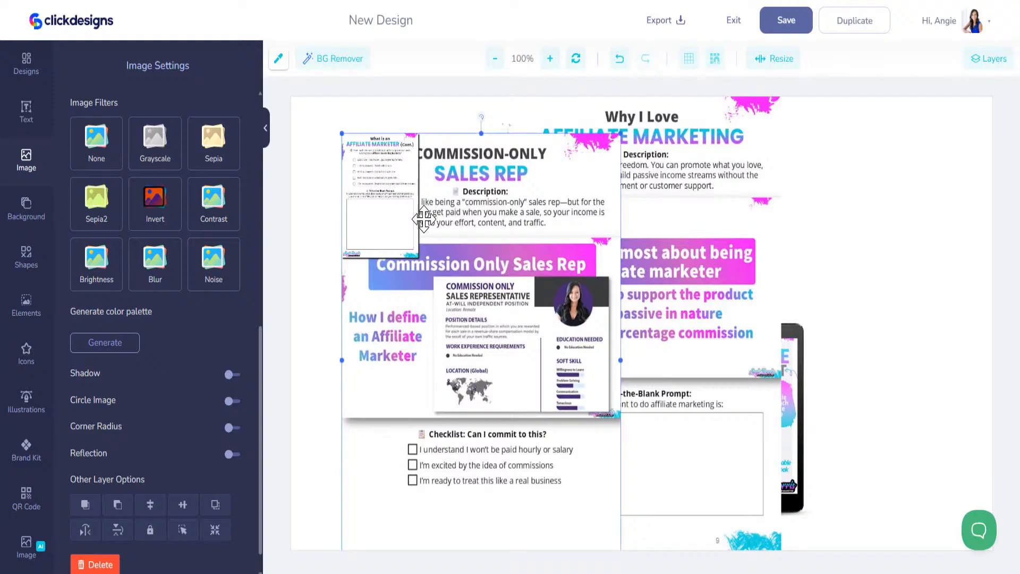
left_click_drag(504, 214, 681, 193)
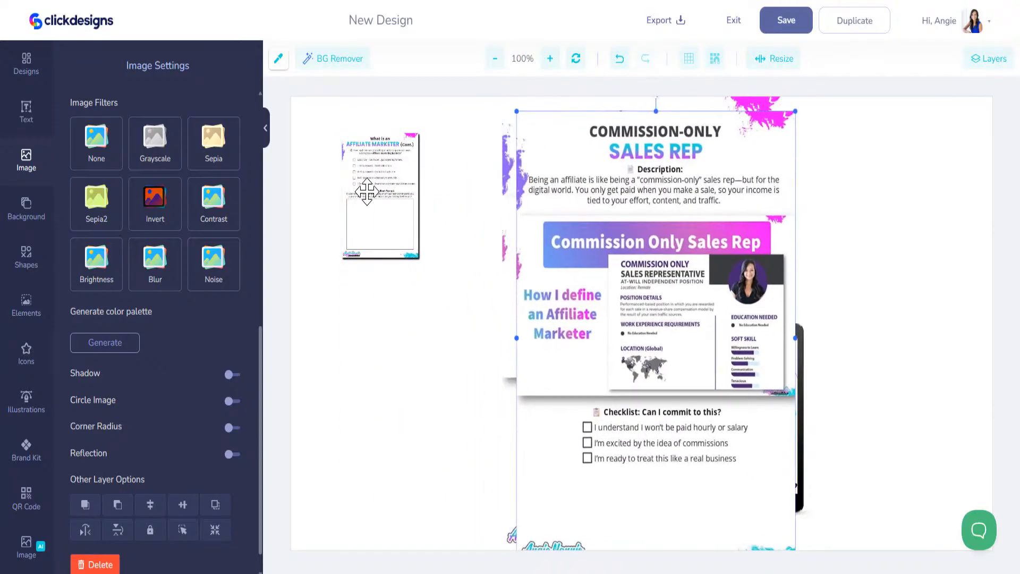
Undo the recent page moves and the shadow on the "Affiliate Marketer (Cont.)" page
left_click(620, 60)
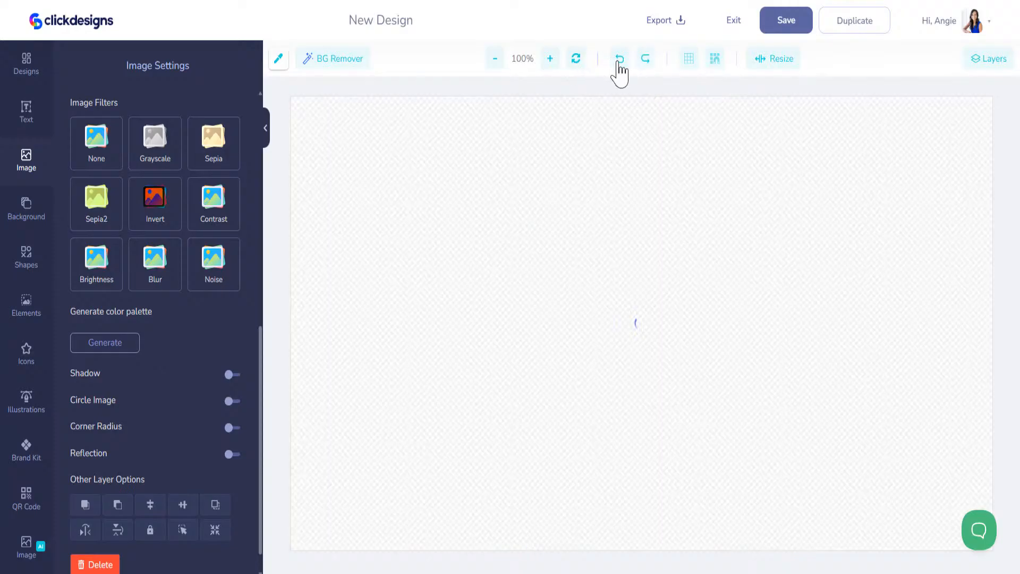
left_click(620, 62)
left_click(620, 62)
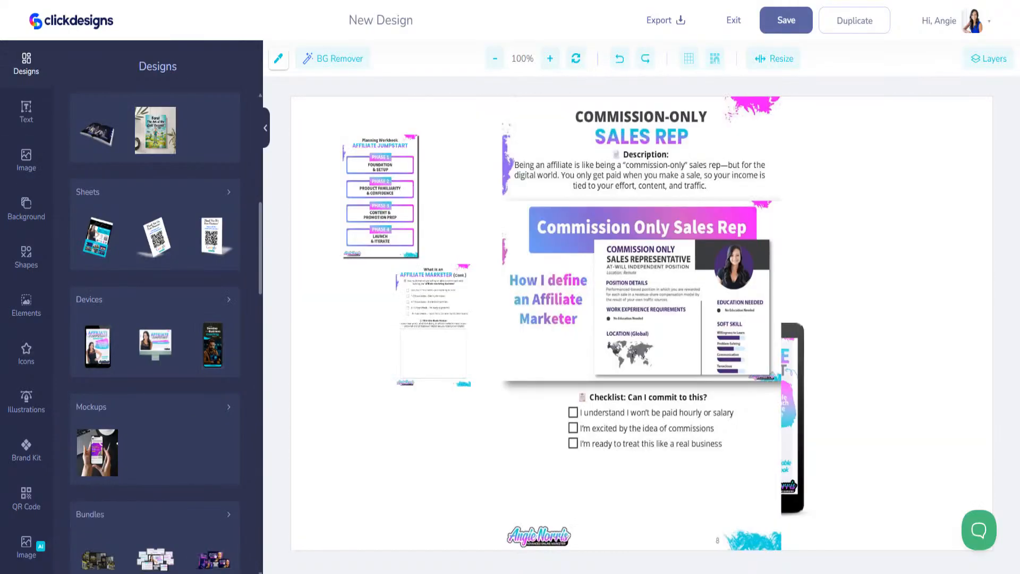
Upload a batch of 48 more workbook page images to the image library
left_click(26, 160)
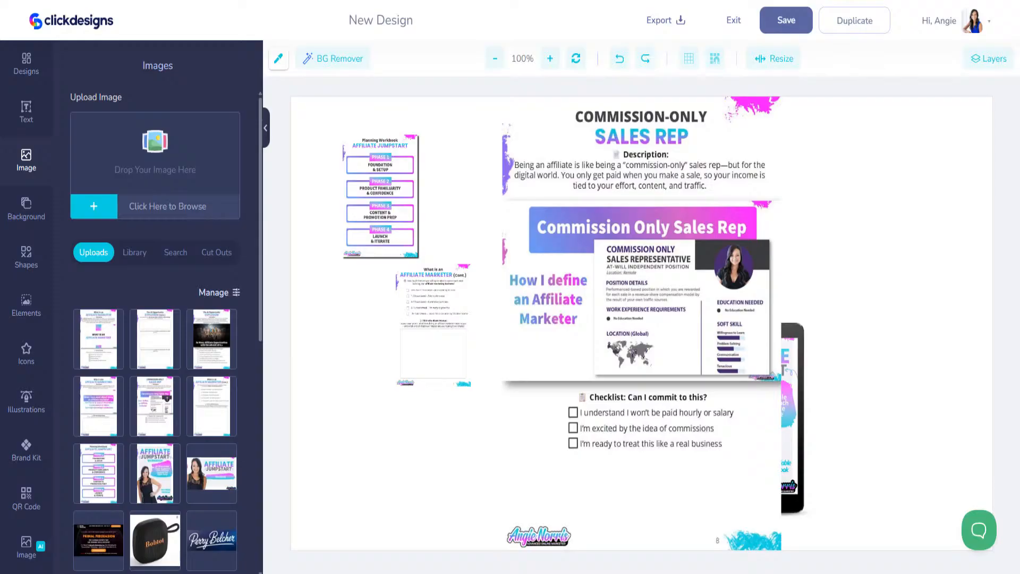
left_click_drag(1, 319, 202, 219)
left_click_drag(2, 249, 180, 175)
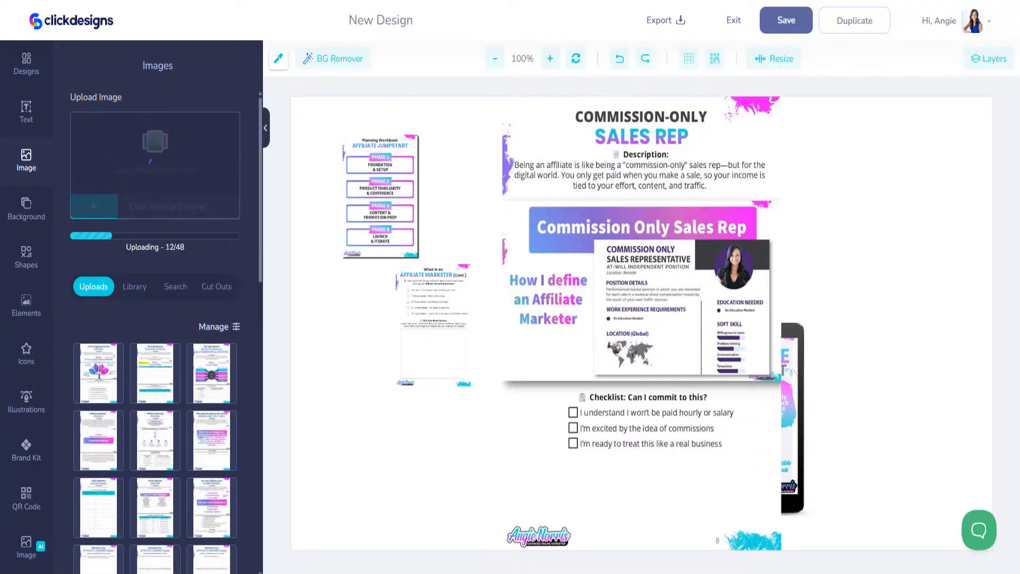
left_click_drag(0, 1, 595, 20)
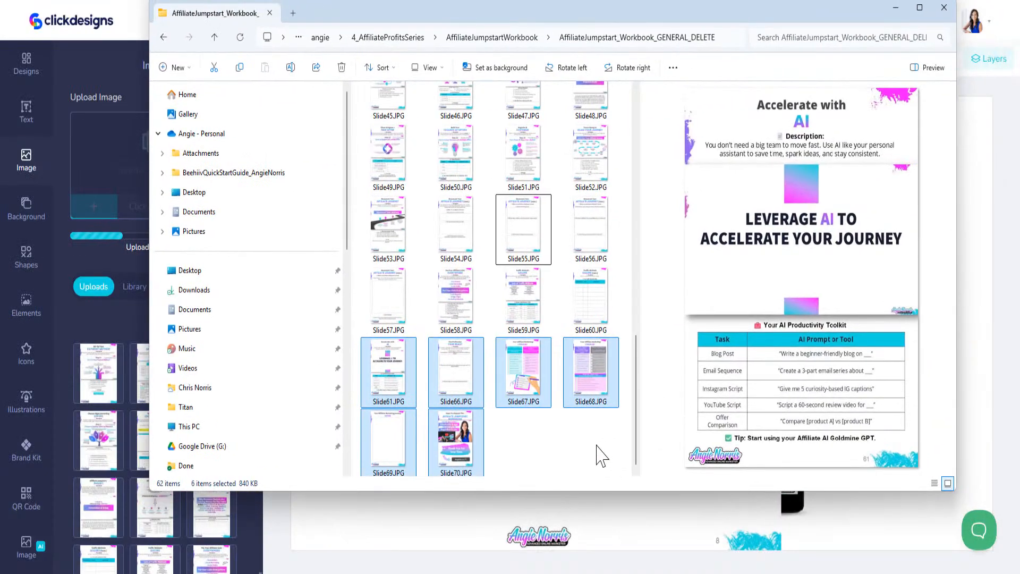
left_click_drag(601, 448, 402, 391)
left_click_drag(388, 24, 416, 74)
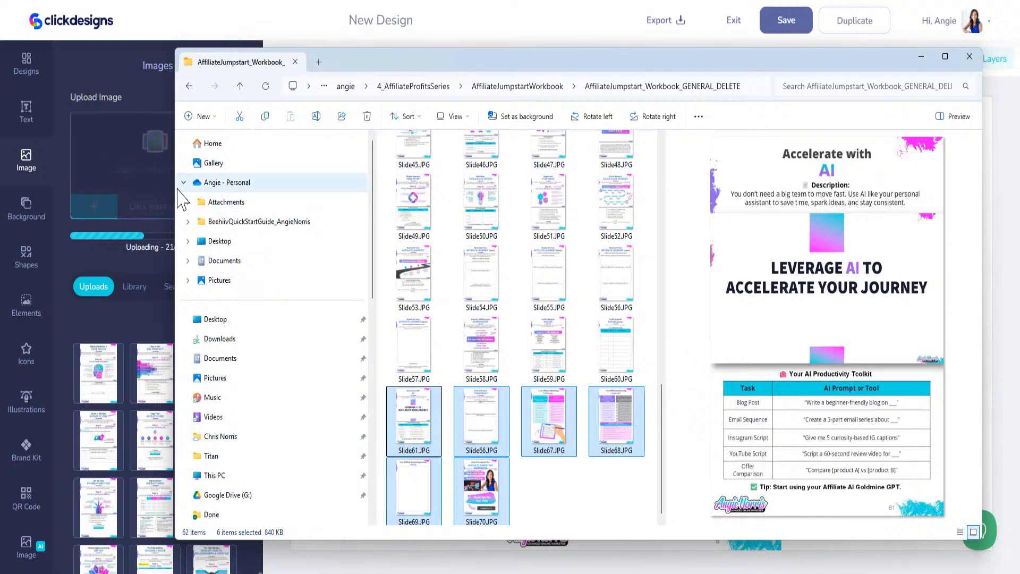
left_click_drag(176, 189, 335, 189)
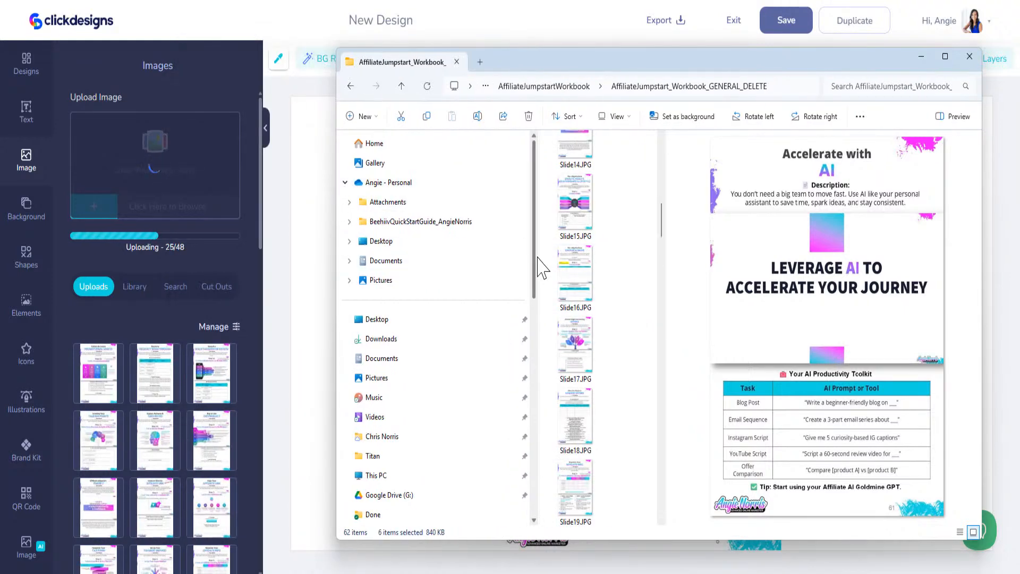
left_click_drag(664, 241, 887, 244)
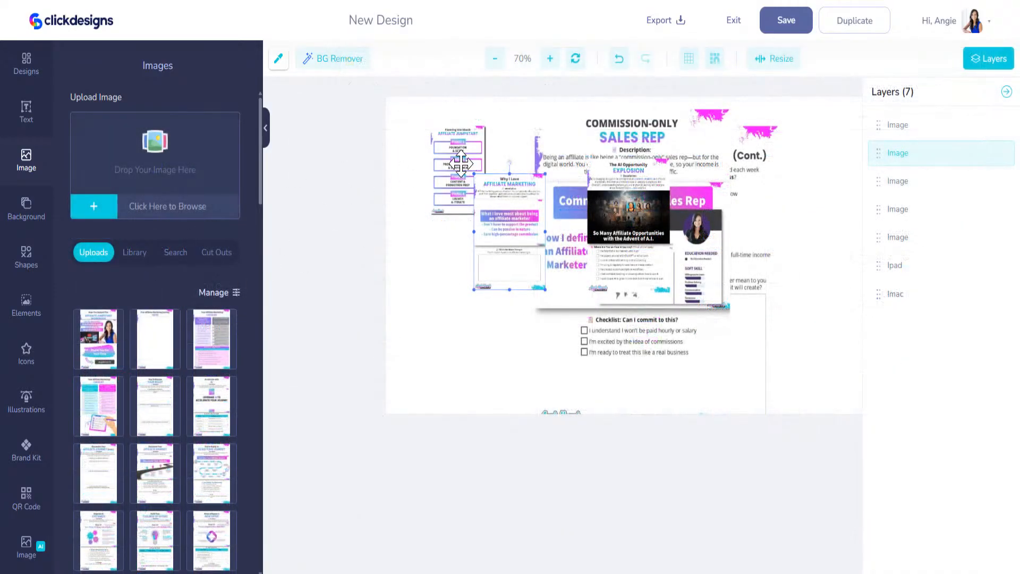
Shrink the "Why I Love Affiliate Marketing" page to match the phases thumbnail and place it overlapping that thumbnail's lower edge
left_click_drag(519, 225, 476, 190)
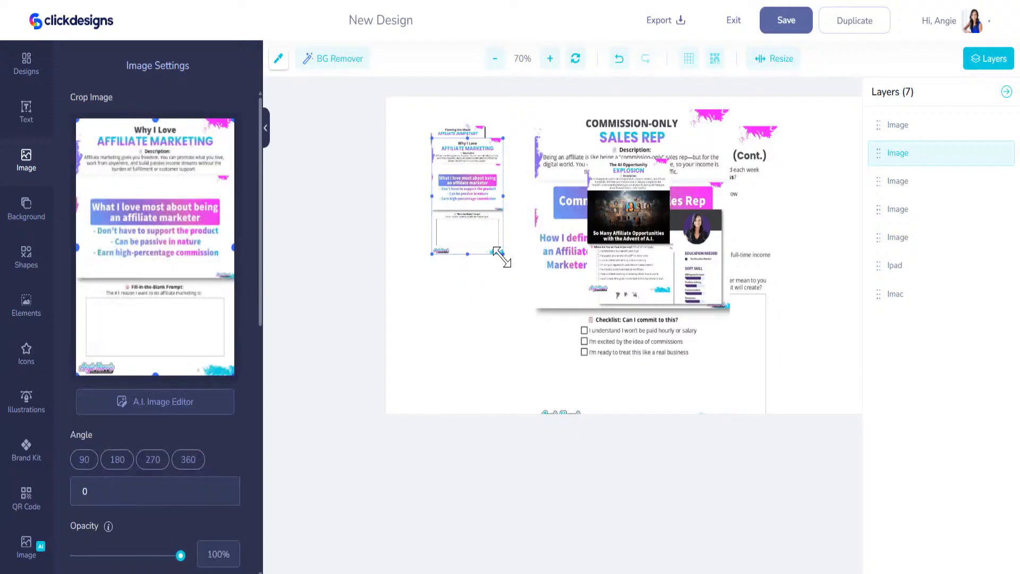
left_click_drag(503, 255, 474, 191)
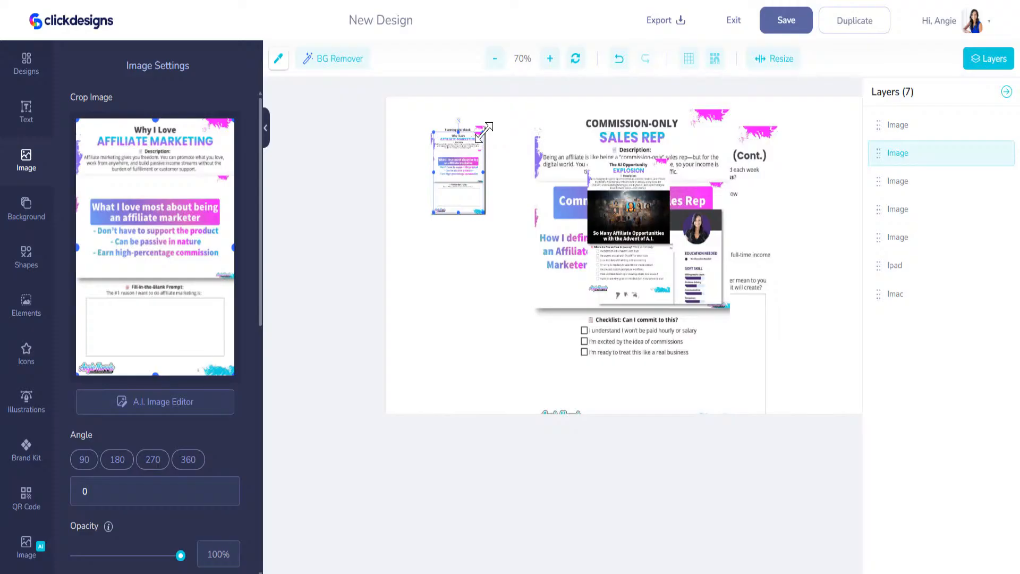
left_click_drag(484, 132, 487, 128)
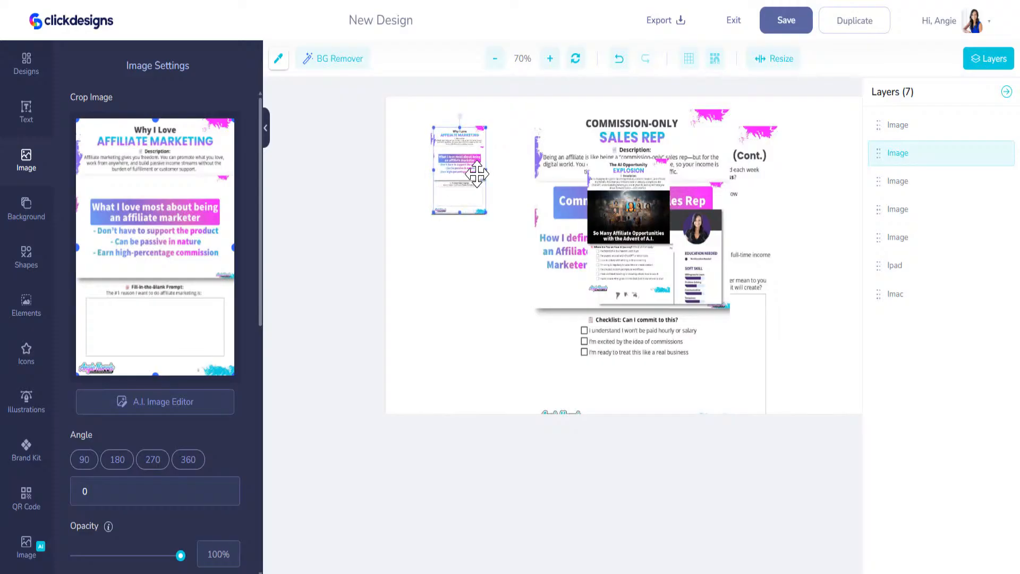
left_click_drag(466, 175, 482, 247)
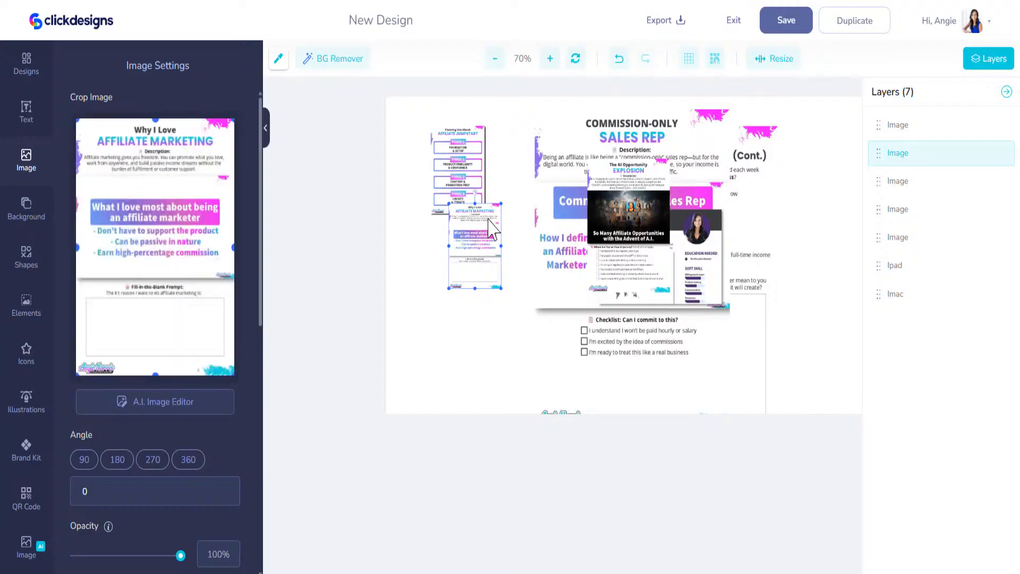
Delete all five workbook page images from the canvas and hide the Ipad and Imac mockup layers
key("Delete")
left_click(478, 176)
key("Delete")
left_click(584, 213)
key("Delete")
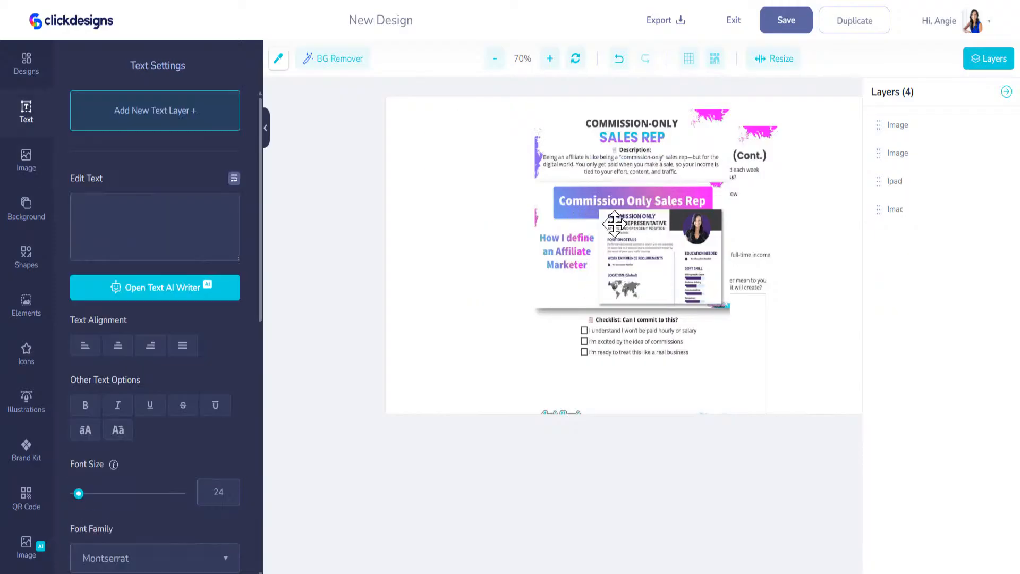
left_click(615, 223)
key("Delete")
left_click(615, 223)
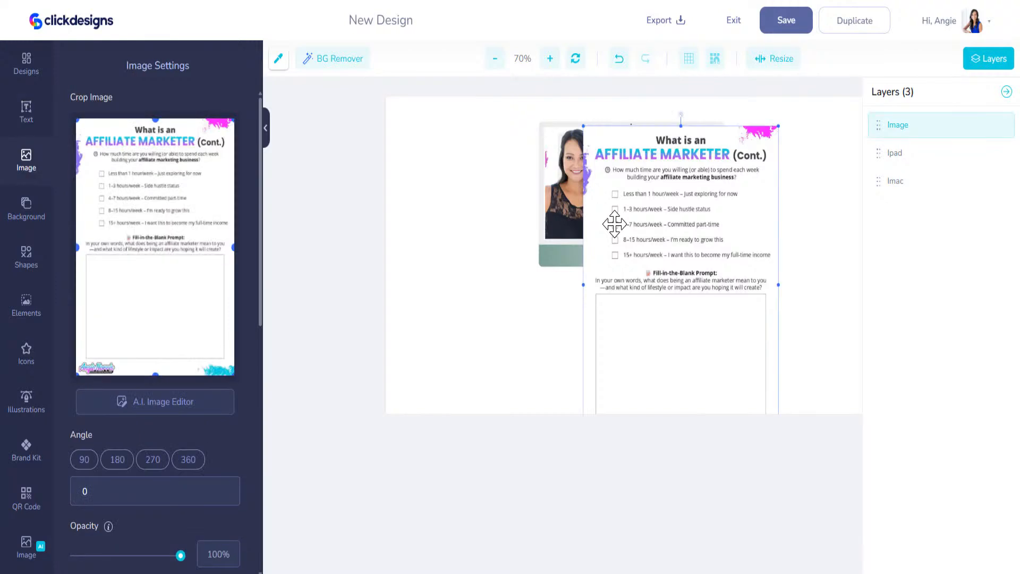
key("Delete")
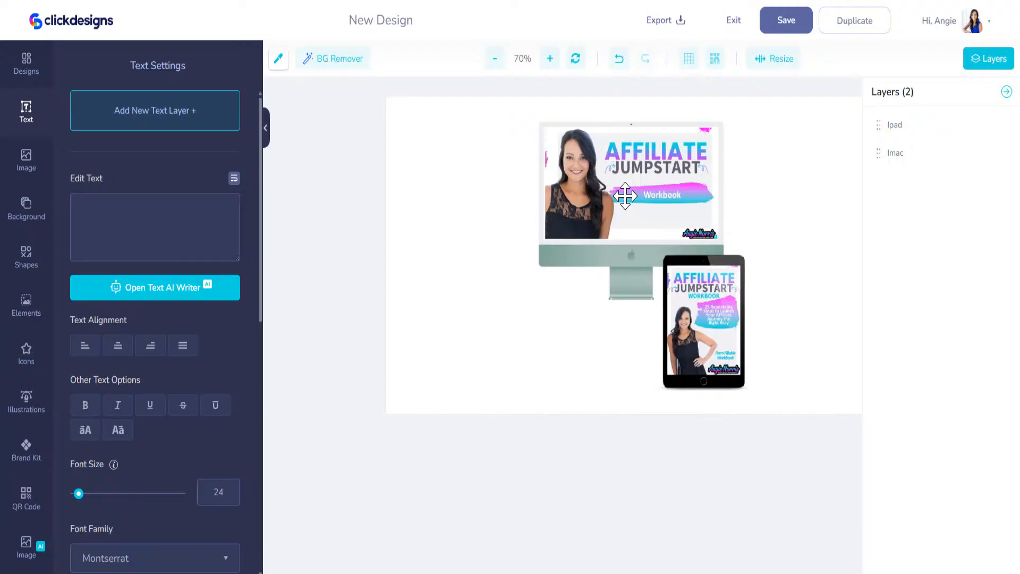
left_click(1004, 127)
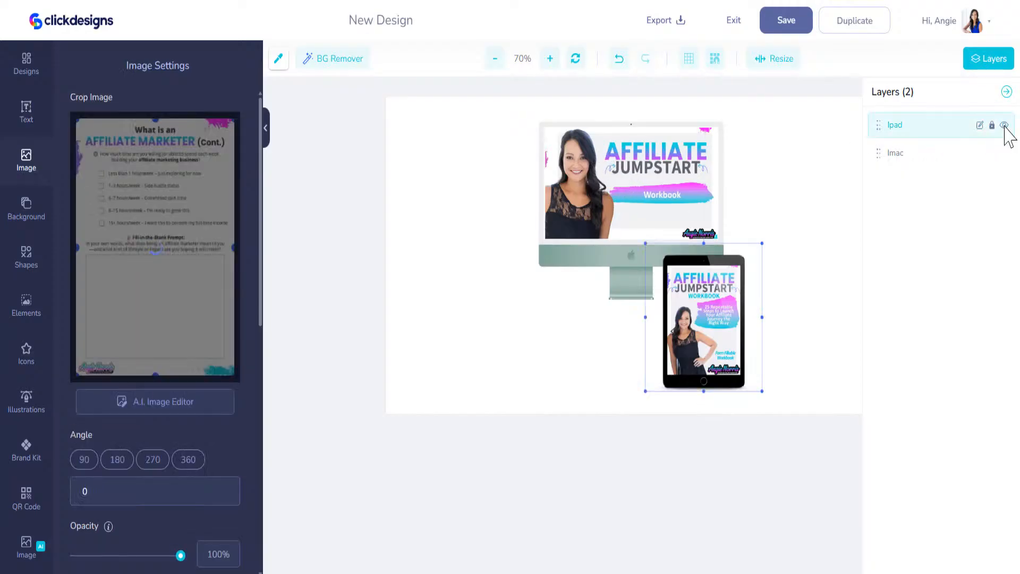
left_click(1003, 154)
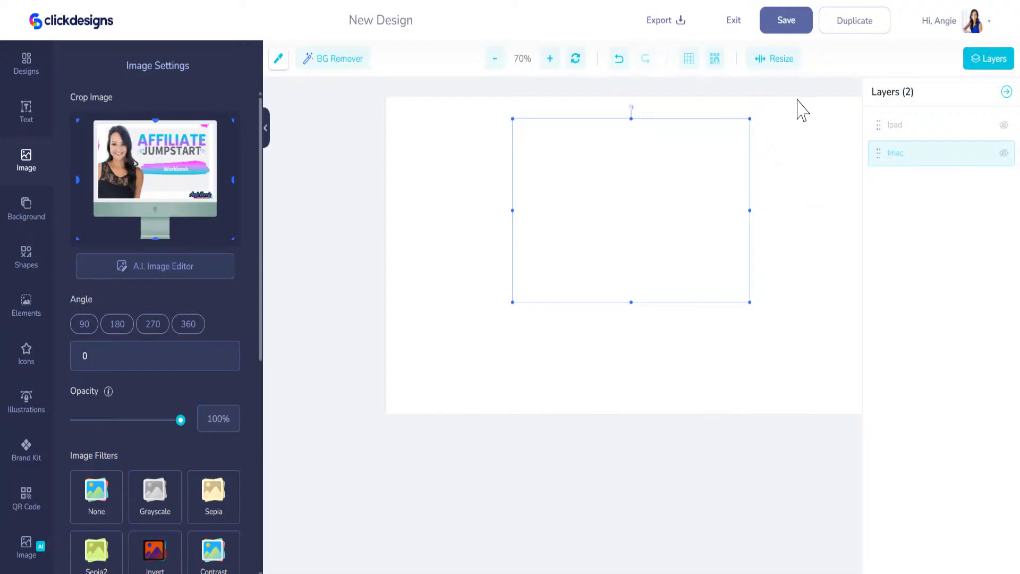
Add the Planning Workbook phases, "Affiliate Marketer (Cont.)", "Commission-Only Sales Rep" and "Why I Love Affiliate Marketing" pages from the uploads to the canvas
left_click(24, 181)
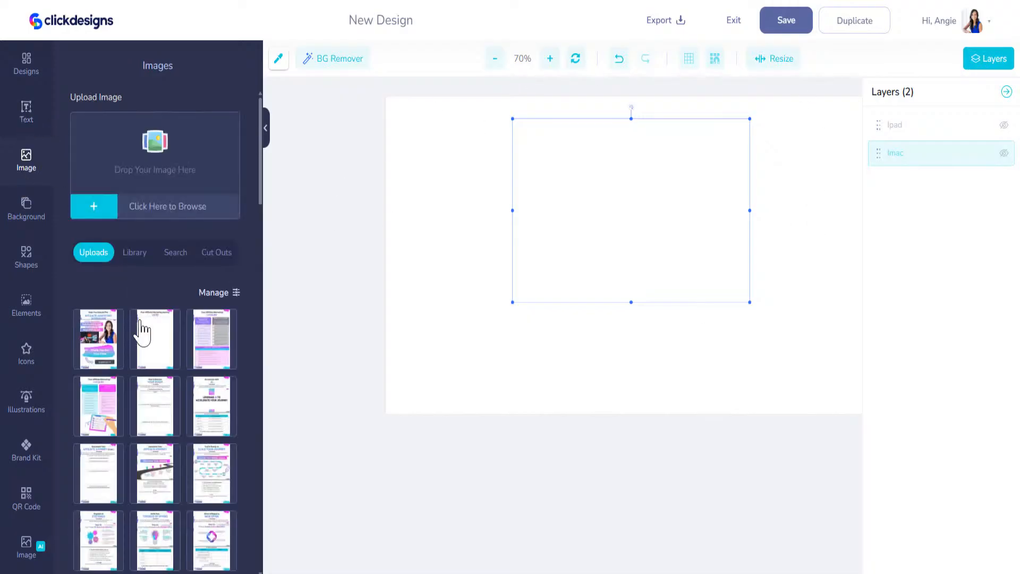
scroll(137, 396, "down", 15)
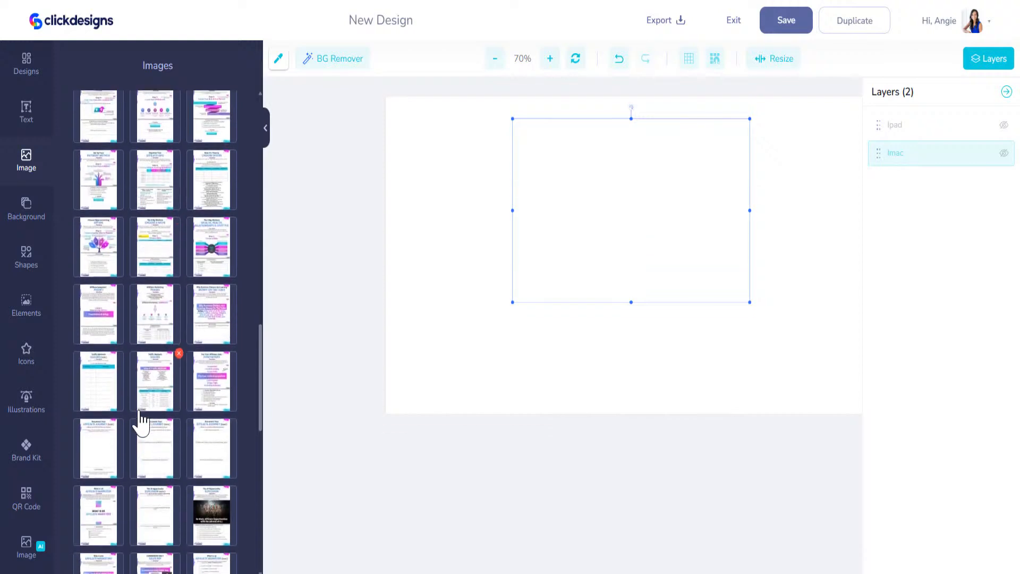
scroll(139, 418, "down", 5)
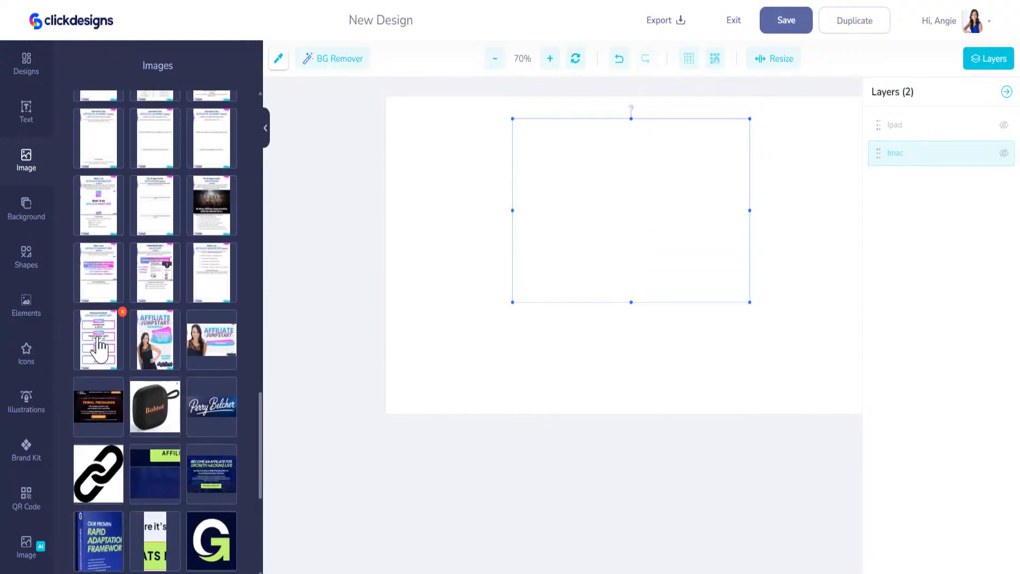
left_click(98, 340)
left_click(206, 284)
left_click(157, 276)
left_click(109, 274)
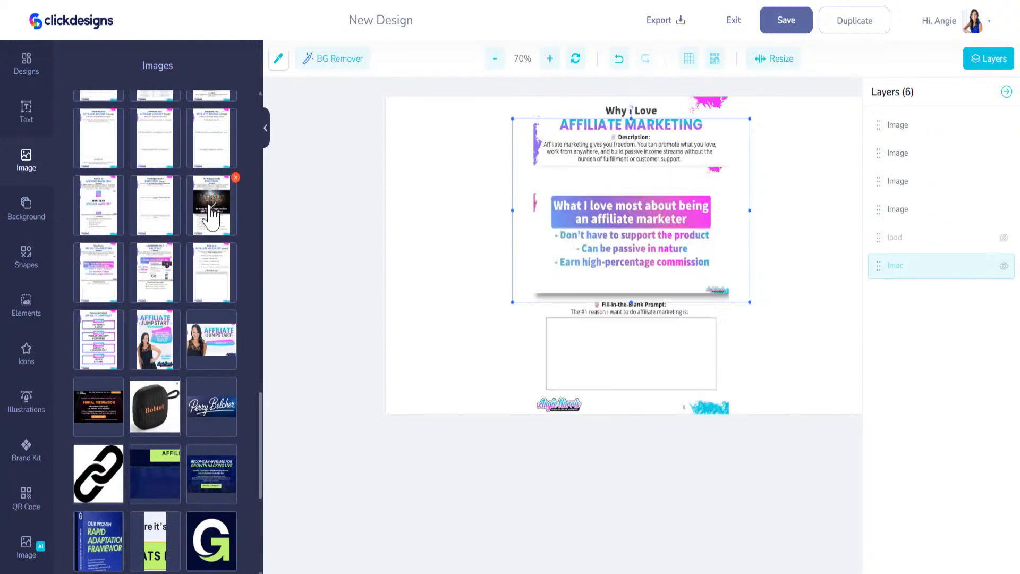
Add the next six uploaded pages, from "The AI Opportunity Explosion" through the last "Document Your Affiliate Journey (Cont.)" worksheet, to the canvas
left_click(210, 206)
left_click(150, 205)
left_click(106, 202)
left_click(196, 144)
left_click(149, 139)
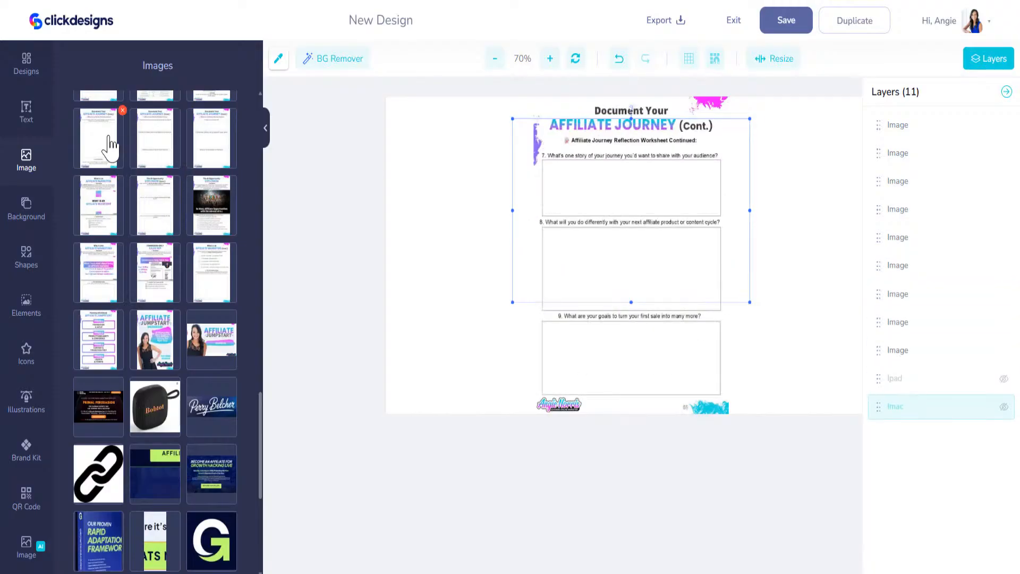
left_click(104, 137)
Add the next five uploaded workbook pages, ending with "Affiliate Marketing Phases", to the canvas
scroll(154, 319, "up", 5)
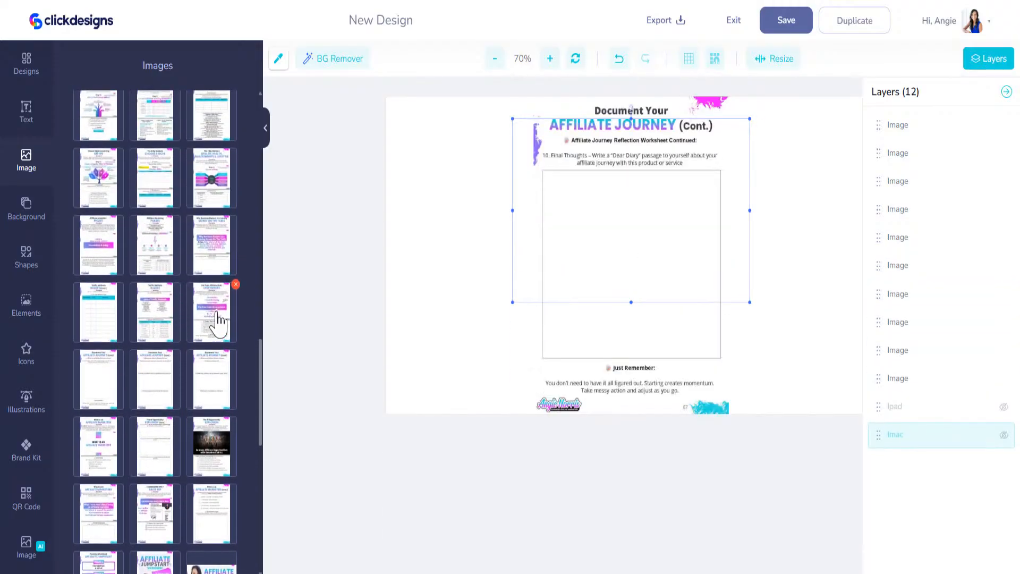
left_click(211, 313)
left_click(154, 324)
left_click(101, 313)
left_click(199, 260)
left_click(164, 255)
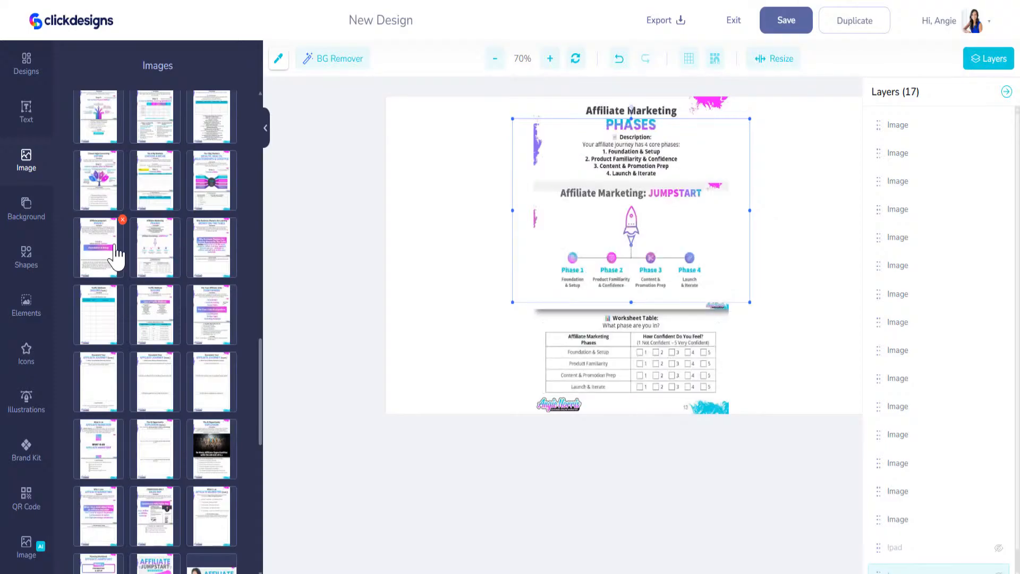
Add the next seven uploaded workbook pages, including "Choose a Niche" and ending with "Set Up Your Payment Method", to the canvas
left_click(106, 255)
left_click(207, 186)
left_click(168, 187)
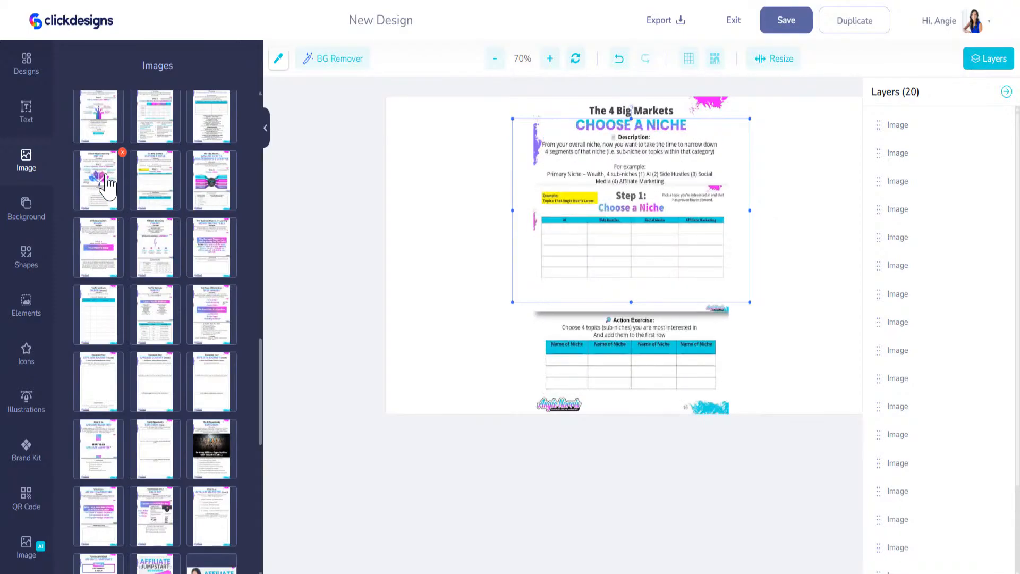
left_click(111, 187)
left_click(159, 132)
left_click(96, 128)
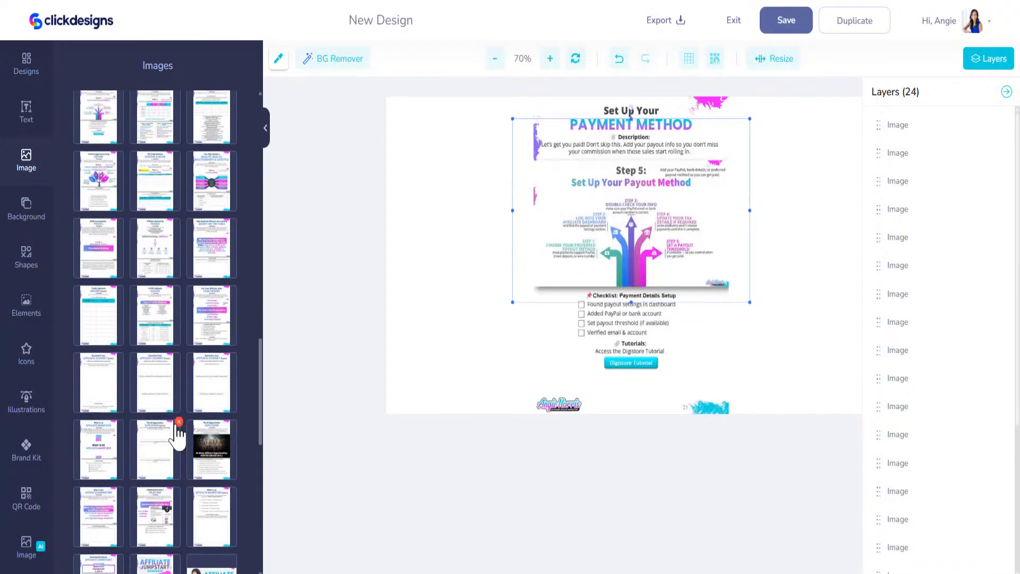
Add the nine uploaded workbook pages from "Complete Your Tax Form" through "Record a Product Walkthrough" to the canvas
scroll(178, 432, "up", 6)
left_click(212, 410)
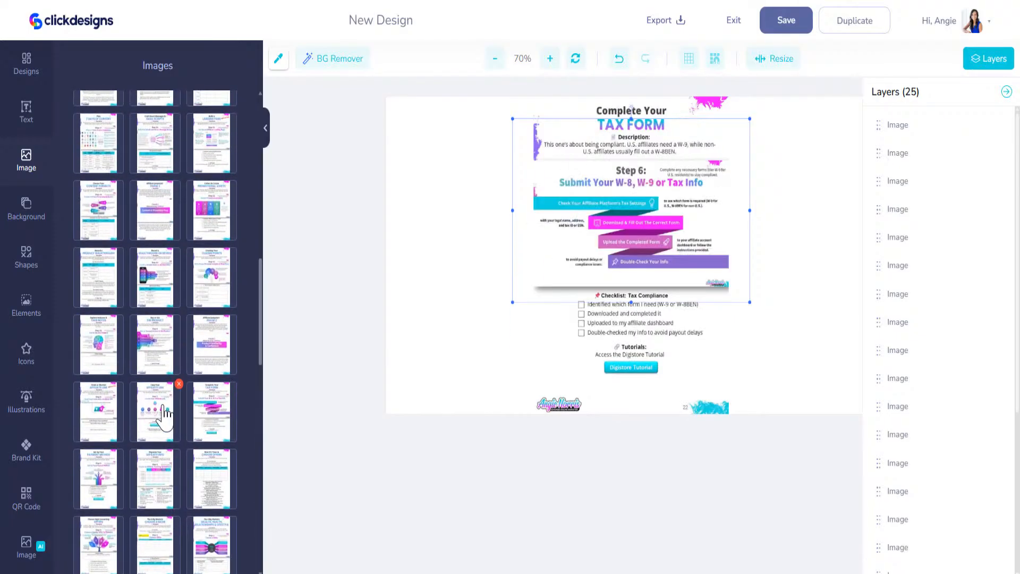
left_click(162, 417)
left_click(109, 417)
left_click(215, 343)
left_click(109, 340)
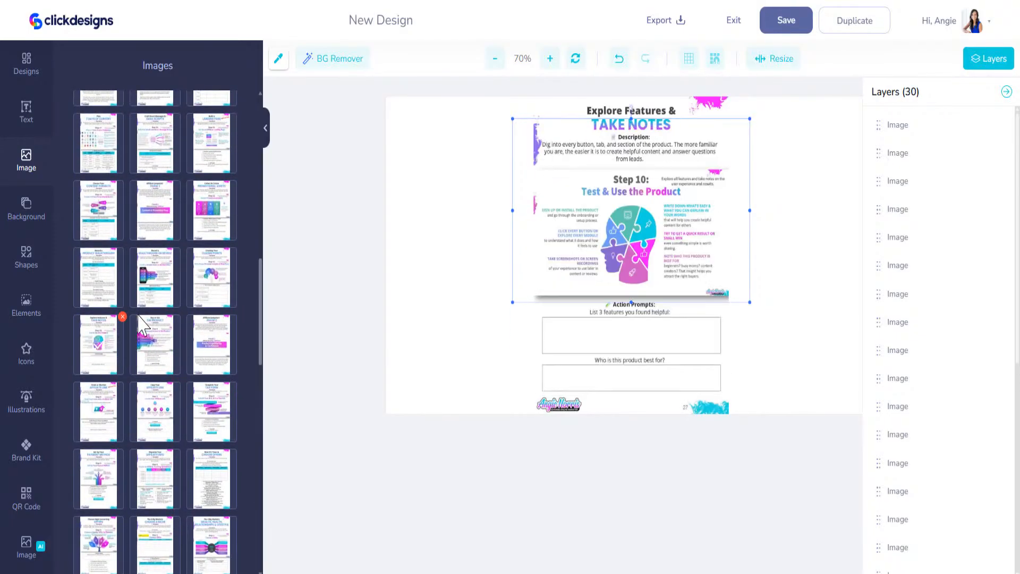
left_click(204, 287)
left_click(120, 276)
left_click(119, 273)
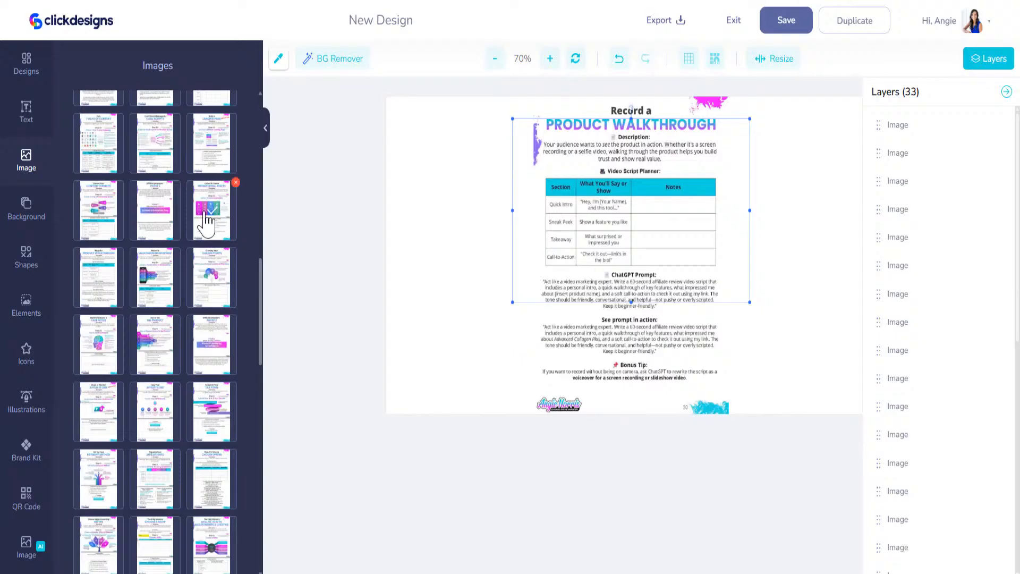
Add the next six uploaded workbook pages, including "Build a Landing Page" and ending with "Plan 7 Days of Content", to the canvas
left_click(205, 222)
left_click(166, 221)
left_click(106, 213)
left_click(211, 149)
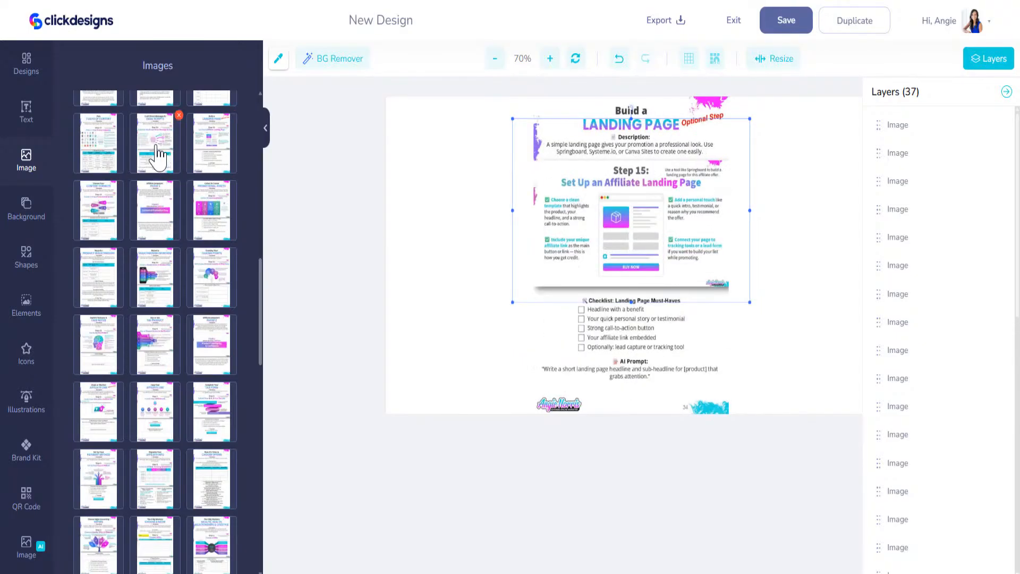
left_click(154, 149)
left_click(99, 149)
Add the next six uploaded workbook pages, including "Affiliate Jumpstart Phase 4" and ending with "Launch Your Welcome Sequence", to the canvas
scroll(155, 375, "up", 6)
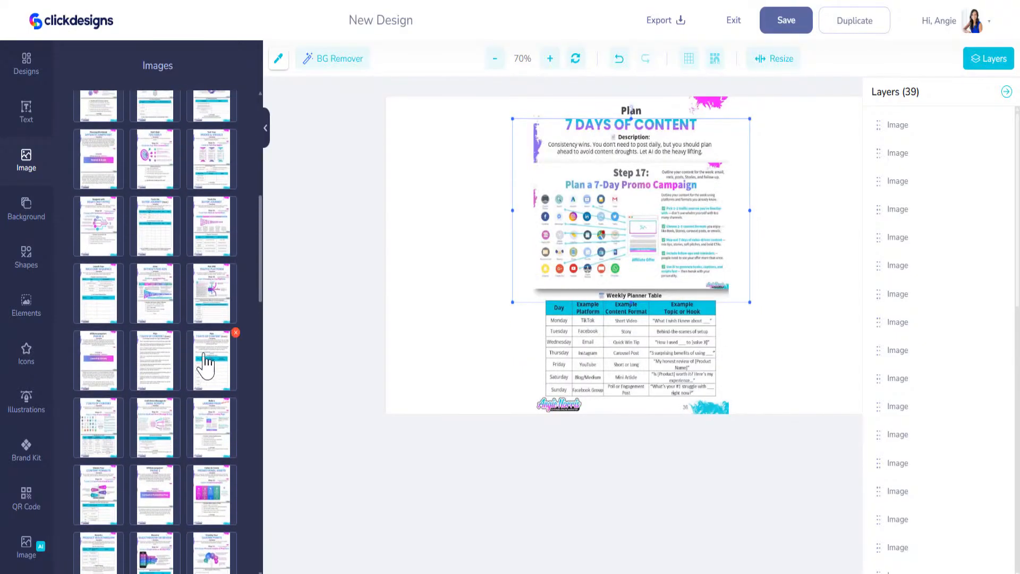
left_click(214, 382)
left_click(166, 387)
left_click(112, 388)
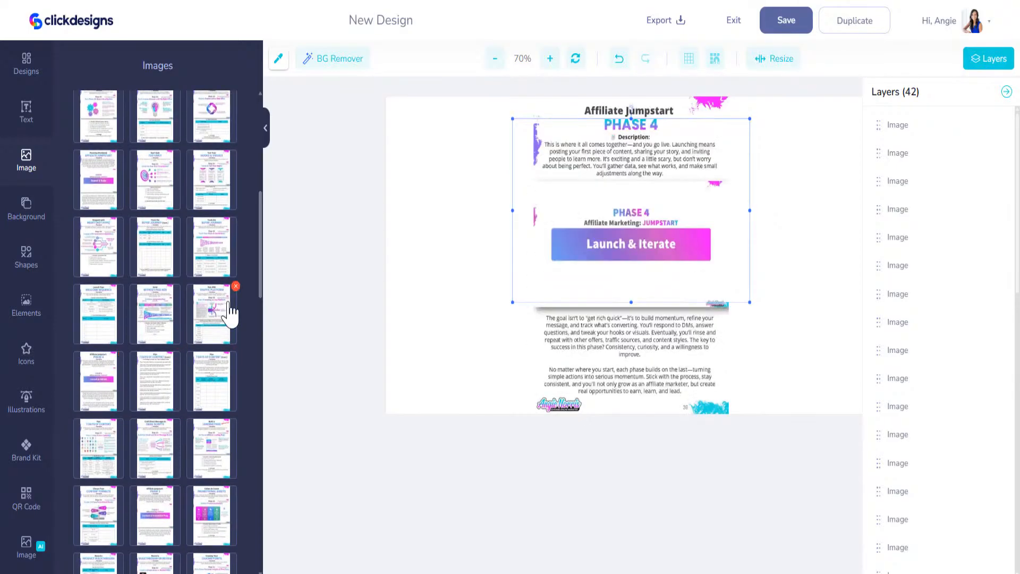
left_click(216, 313)
left_click(148, 322)
left_click(101, 308)
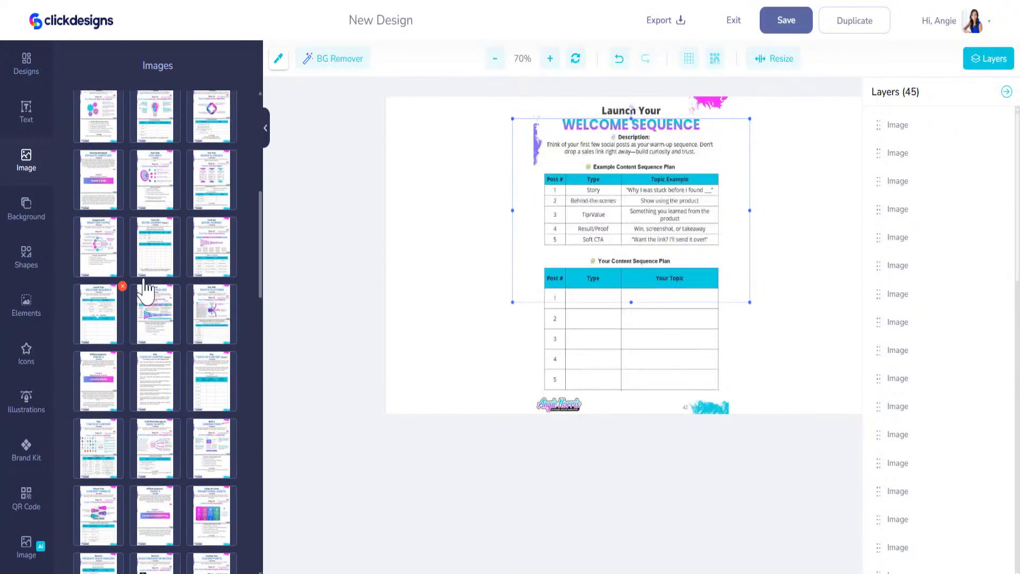
Add the next six uploaded workbook pages, including "Don't Quit Too Early" and ending with the "Repeat & Scale" bonus page, to the canvas
left_click(210, 248)
left_click(155, 248)
left_click(102, 256)
left_click(192, 182)
left_click(159, 185)
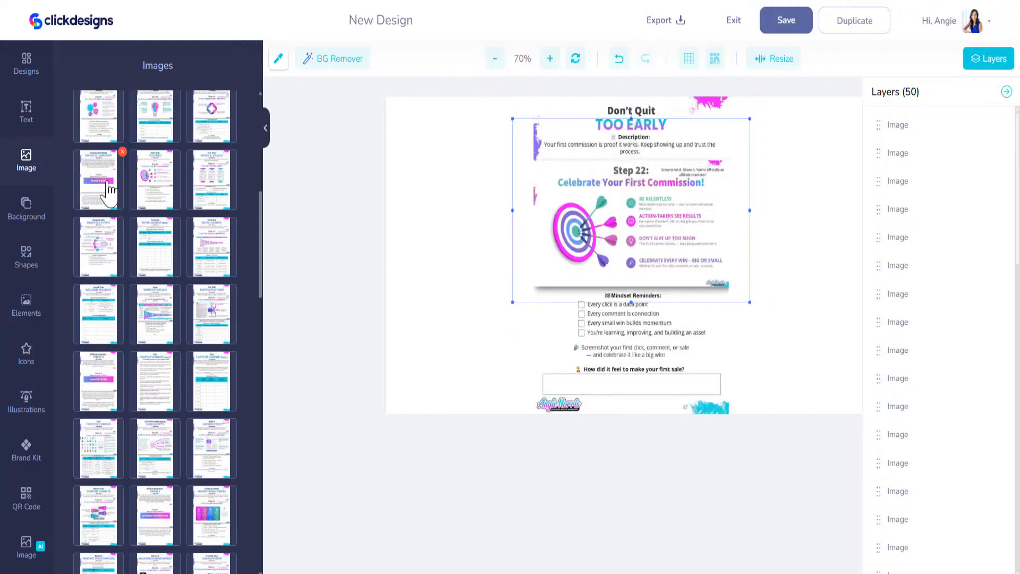
left_click(104, 186)
Add the next four uploaded workbook pages, ending with "You're Ready to Scale Your Journey", to the canvas
scroll(182, 430, "up", 1)
scroll(180, 420, "up", 3)
left_click(207, 359)
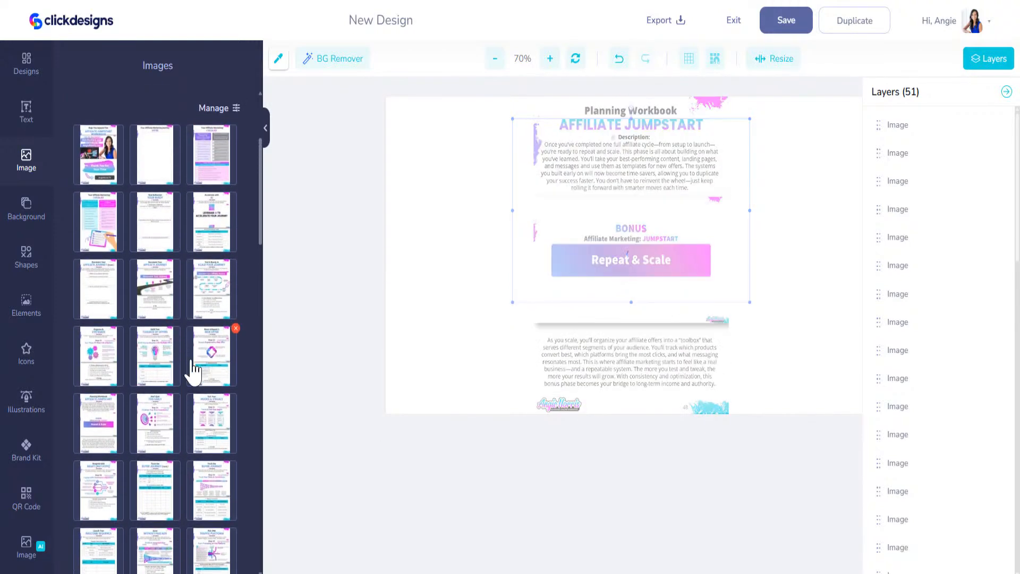
left_click(160, 359)
left_click(109, 353)
left_click(207, 289)
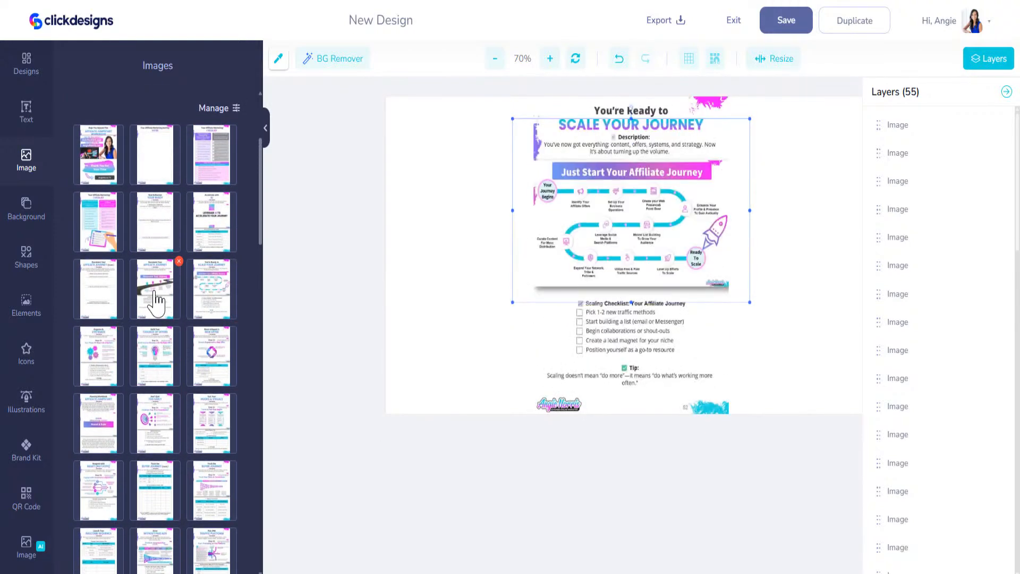
Add the four uploaded workbook pages that follow "Scale Your Journey", ending with "Final Reflection", to the canvas
left_click(158, 294)
left_click(105, 298)
left_click(208, 228)
left_click(158, 222)
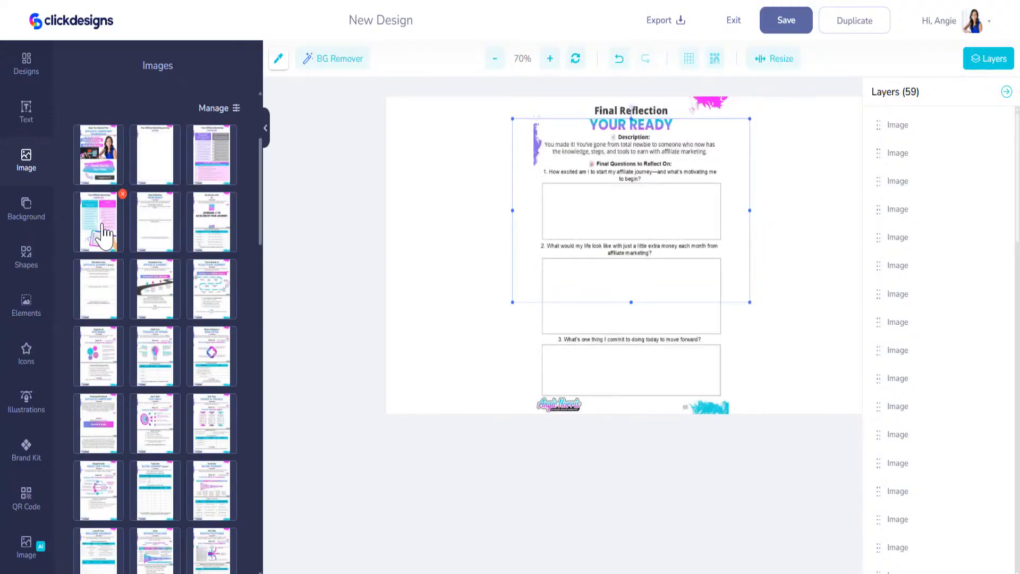
Add the last four uploaded workbook pages to the canvas, ending with the Notes page and the "Thank You For Your Time" page
left_click(100, 222)
scroll(160, 415, "up", 3)
left_click(204, 366)
left_click(159, 350)
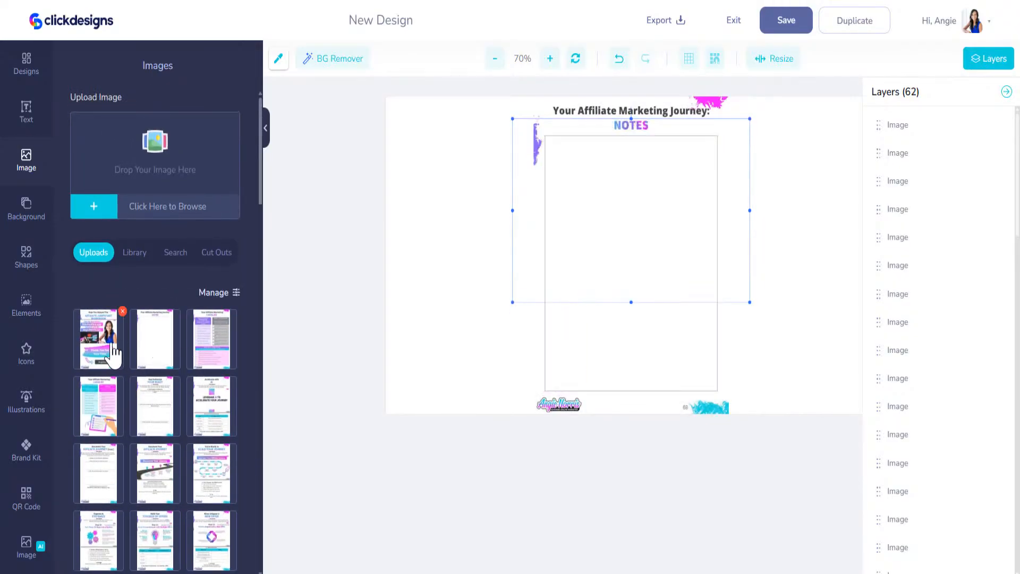
left_click(104, 351)
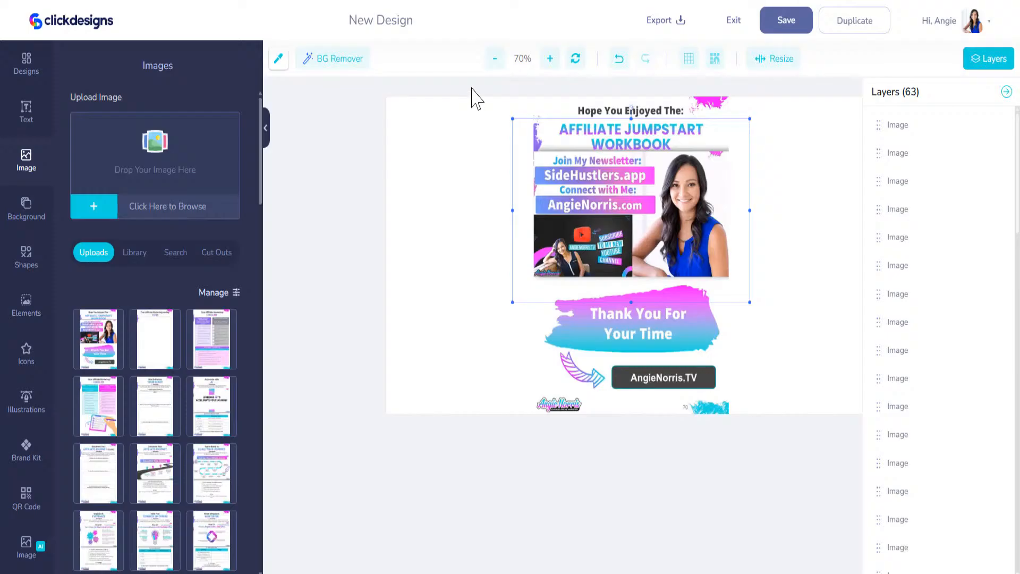
Select every workbook page image layer together, from the lowest one above the hidden Ipad layer up to the topmost
left_click(856, 183)
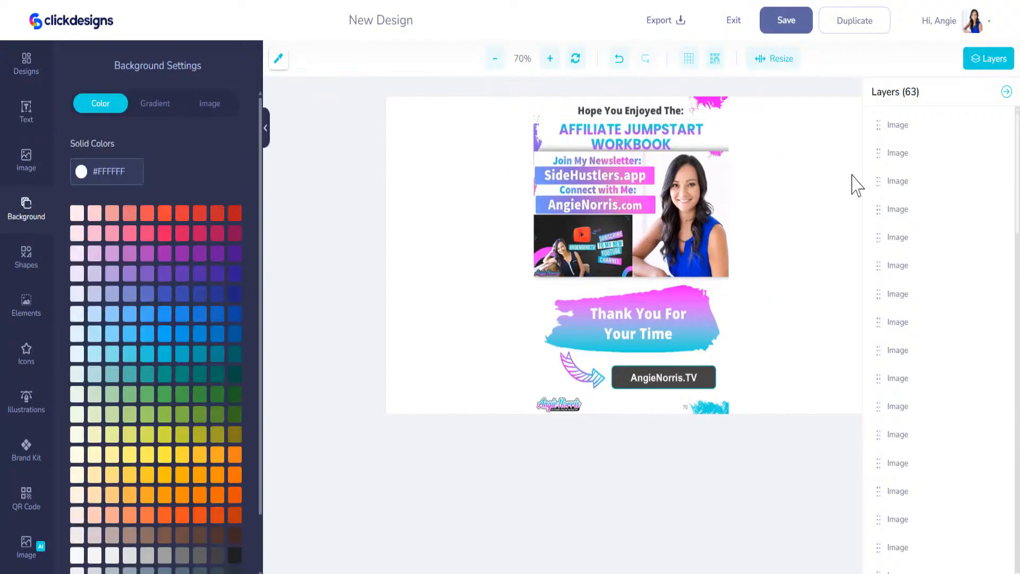
left_click(703, 154)
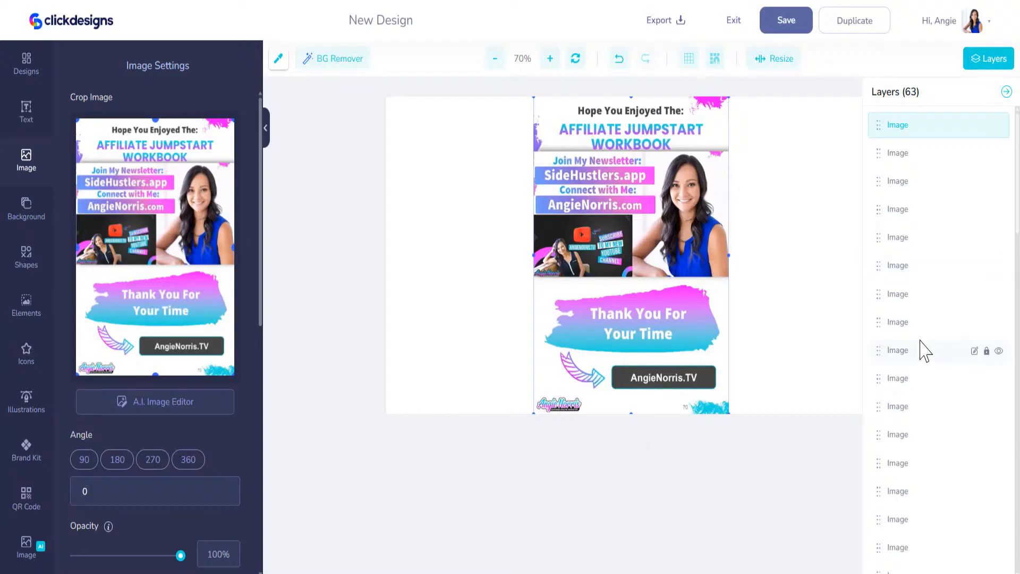
scroll(919, 282, "down", 15)
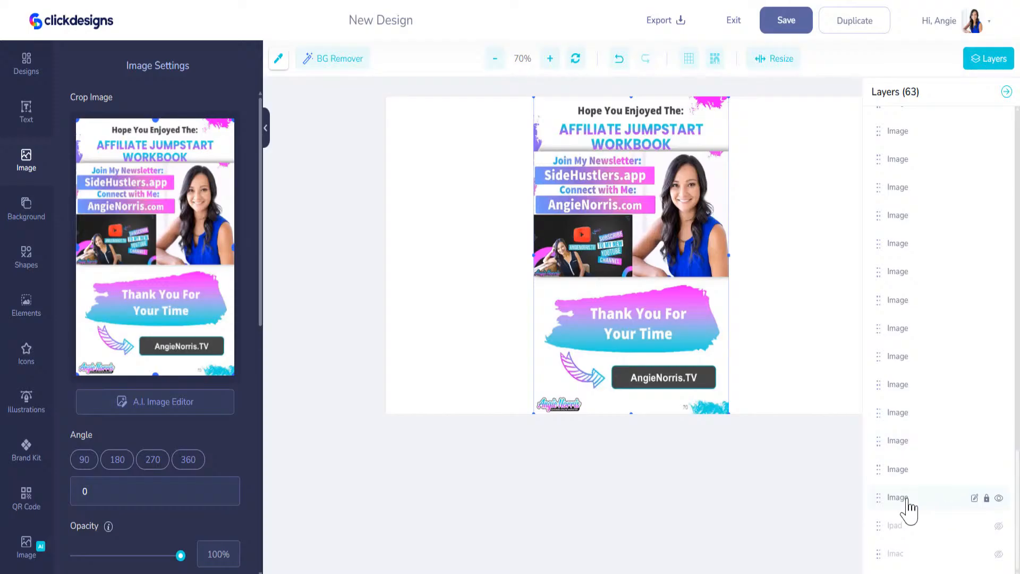
left_click(935, 502)
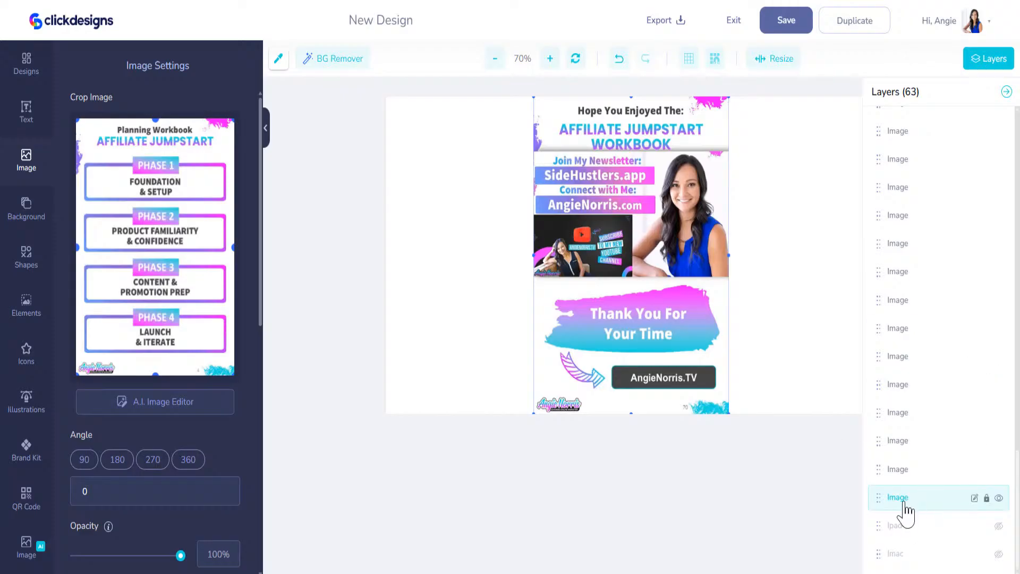
left_click(907, 469, "shift")
left_click(906, 441, "shift")
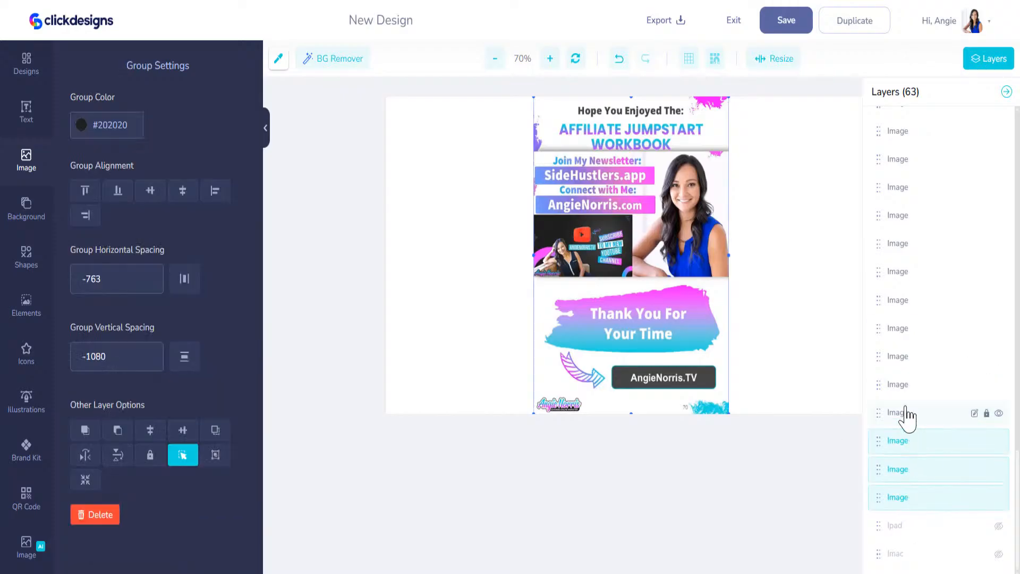
left_click(906, 413, "shift")
left_click(906, 387, "shift")
left_click(903, 357, "shift")
left_click(903, 328, "shift")
left_click(903, 300, "shift")
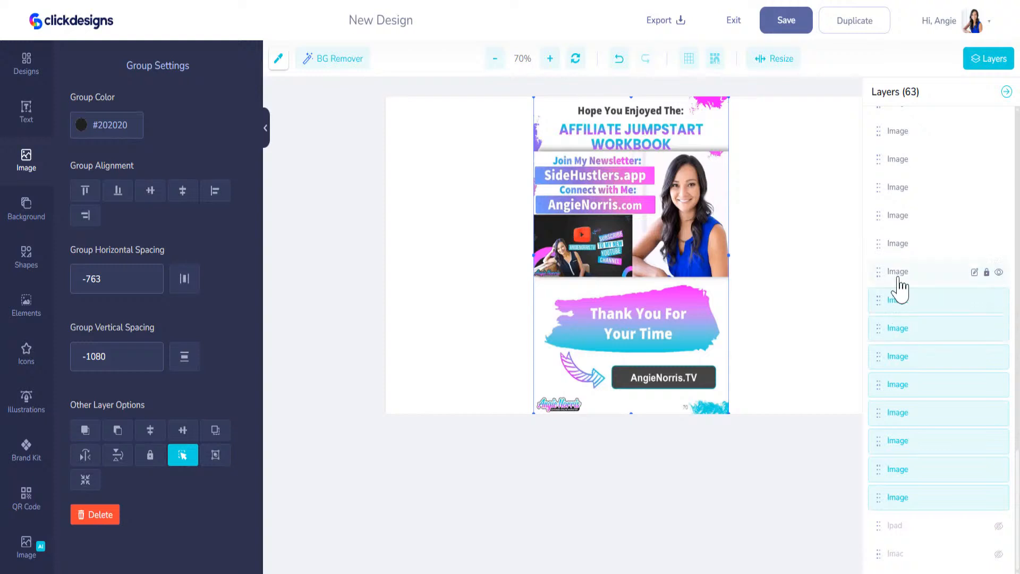
left_click(903, 272, "shift")
left_click(903, 243, "shift")
left_click(903, 215, "shift")
left_click(903, 187, "shift")
left_click(903, 159, "shift")
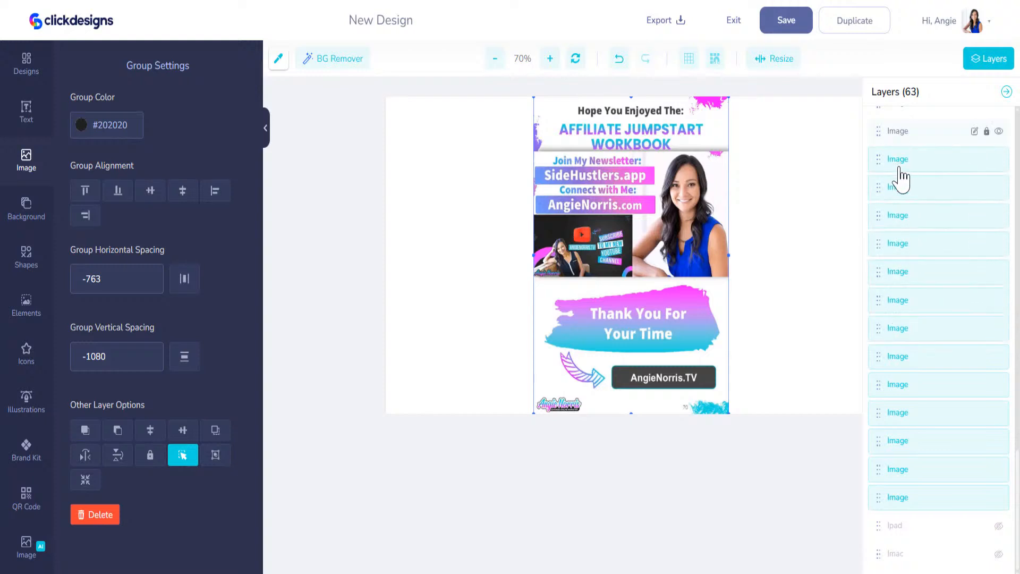
left_click(903, 131, "shift")
scroll(923, 426, "up", 7)
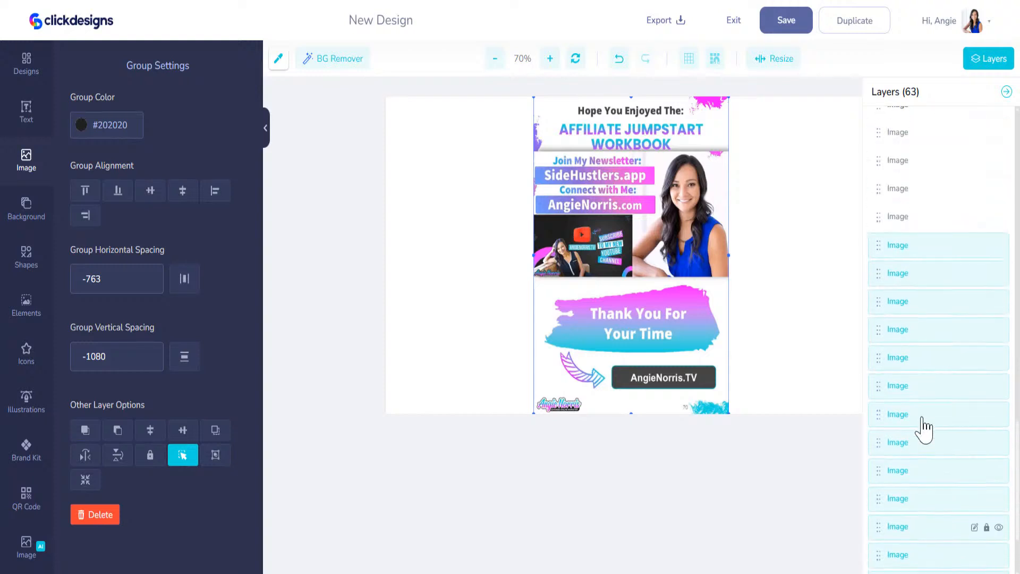
left_click(924, 428, "shift")
left_click(909, 404, "shift")
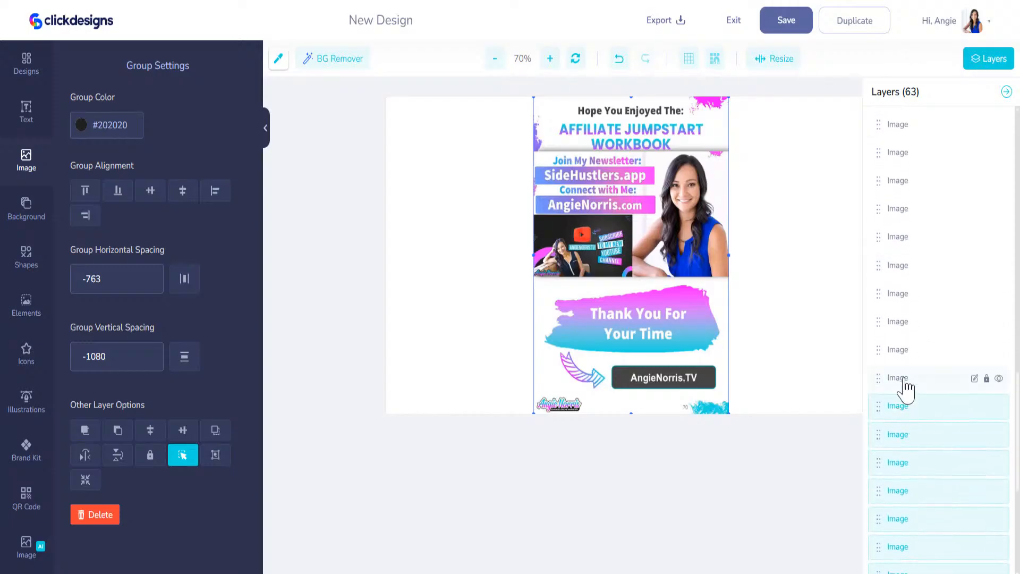
left_click(906, 375, "shift")
left_click(903, 349, "shift")
left_click(901, 322, "shift")
left_click(903, 294, "shift")
left_click(903, 265, "shift")
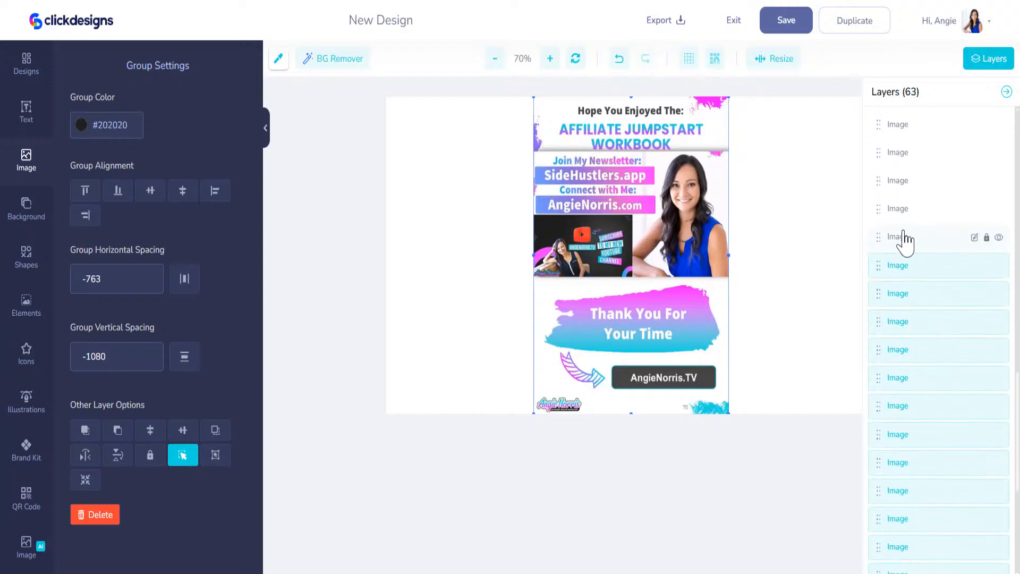
left_click(903, 236, "shift")
left_click(903, 208, "shift")
left_click(903, 180, "shift")
left_click(899, 152, "shift")
left_click(898, 127, "shift")
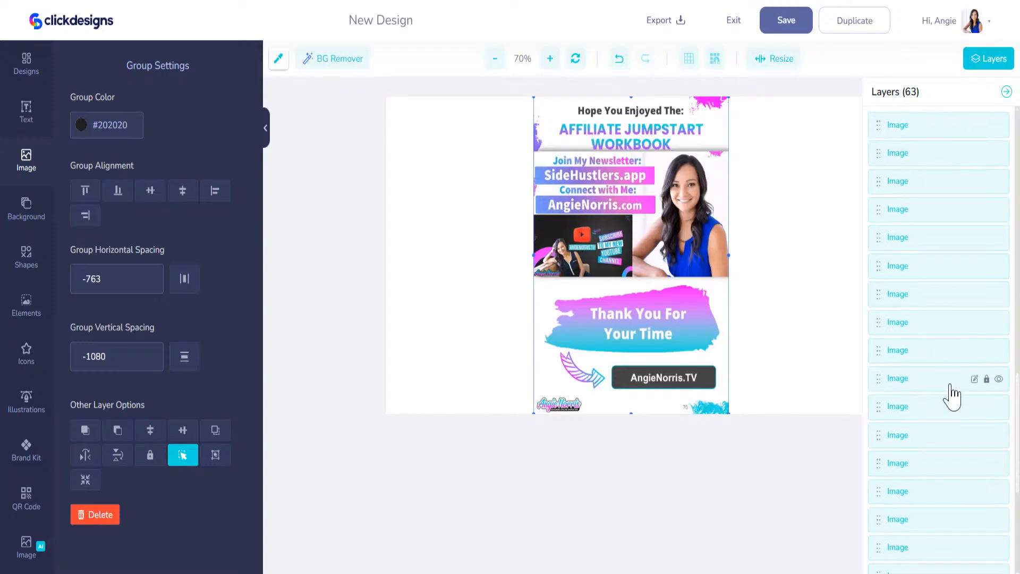
scroll(948, 387, "up", 5)
left_click(905, 340, "shift")
left_click(905, 312, "shift")
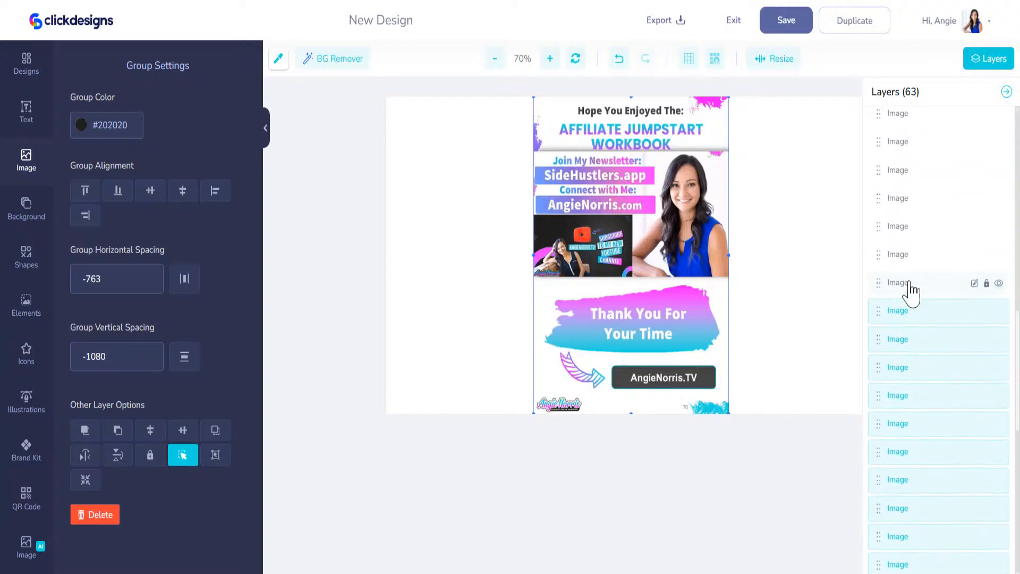
left_click(908, 283, "shift")
left_click(906, 255, "shift")
left_click(905, 226, "shift")
left_click(903, 198, "shift")
left_click(902, 170, "shift")
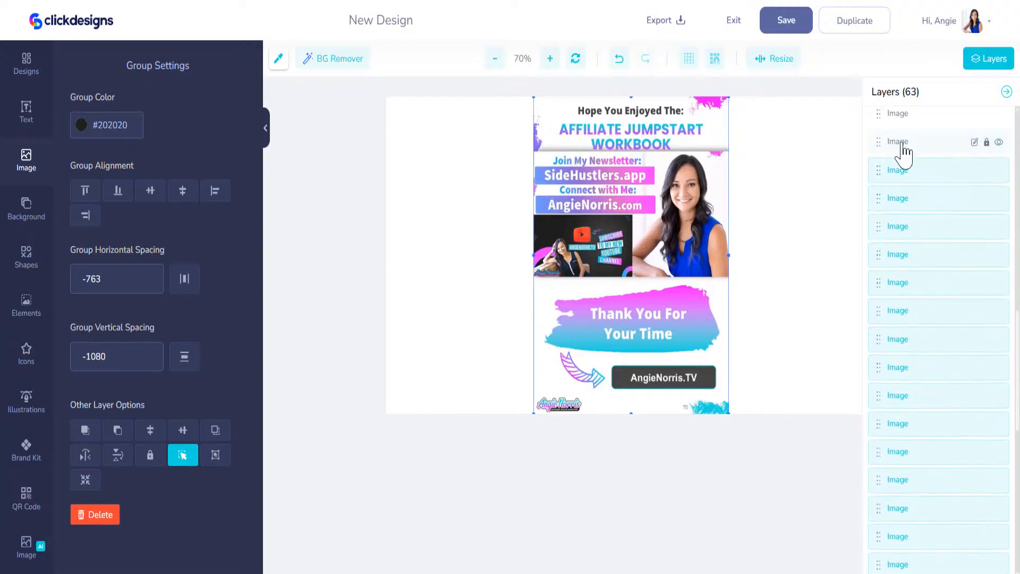
left_click(898, 141, "shift")
left_click(900, 113, "shift")
left_click(951, 433, "shift")
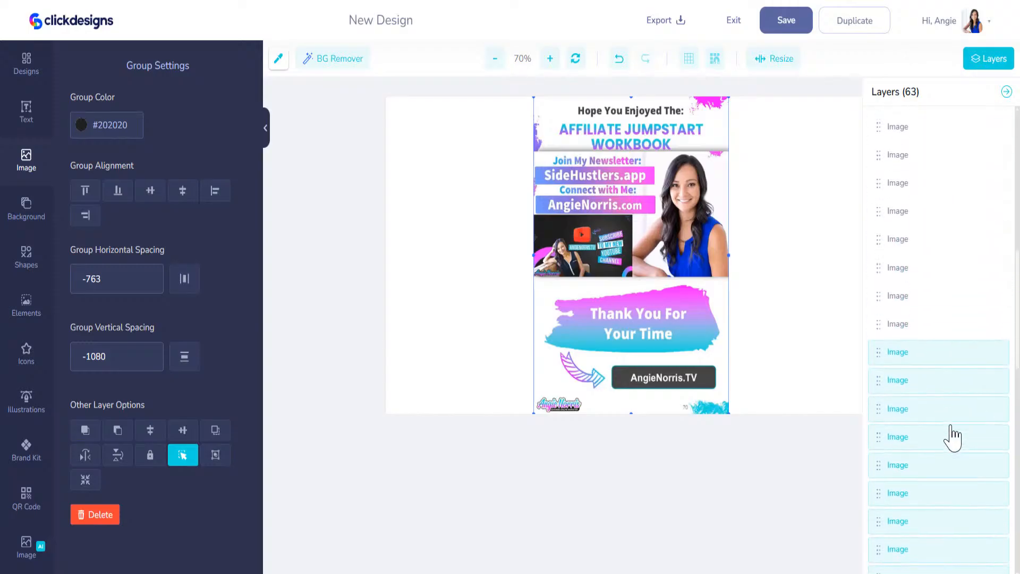
scroll(940, 423, "up", 1)
left_click(902, 439, "shift")
left_click(903, 412, "shift")
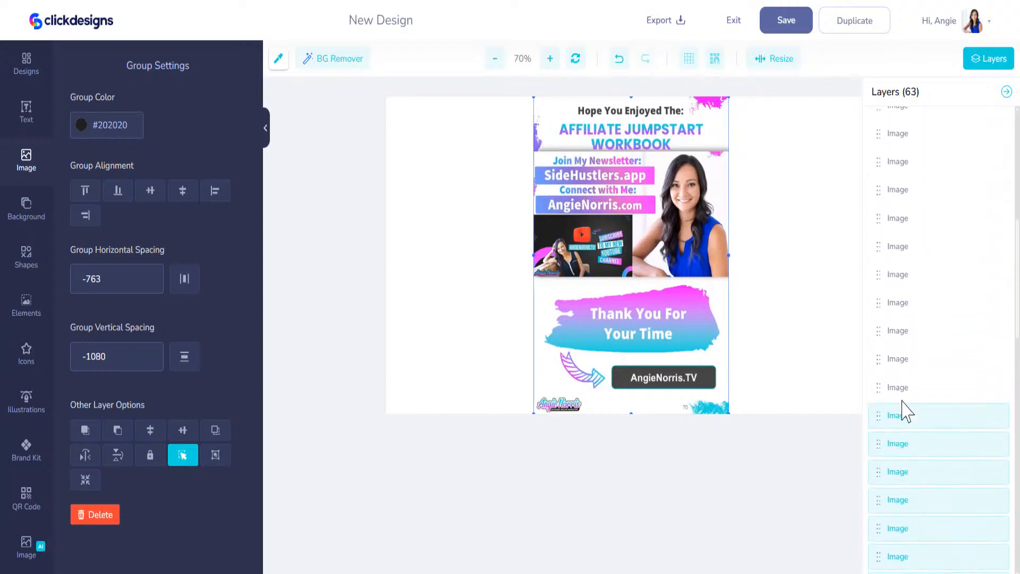
left_click(906, 382, "shift")
left_click(906, 353, "shift")
left_click(904, 329, "shift")
left_click(904, 301, "shift")
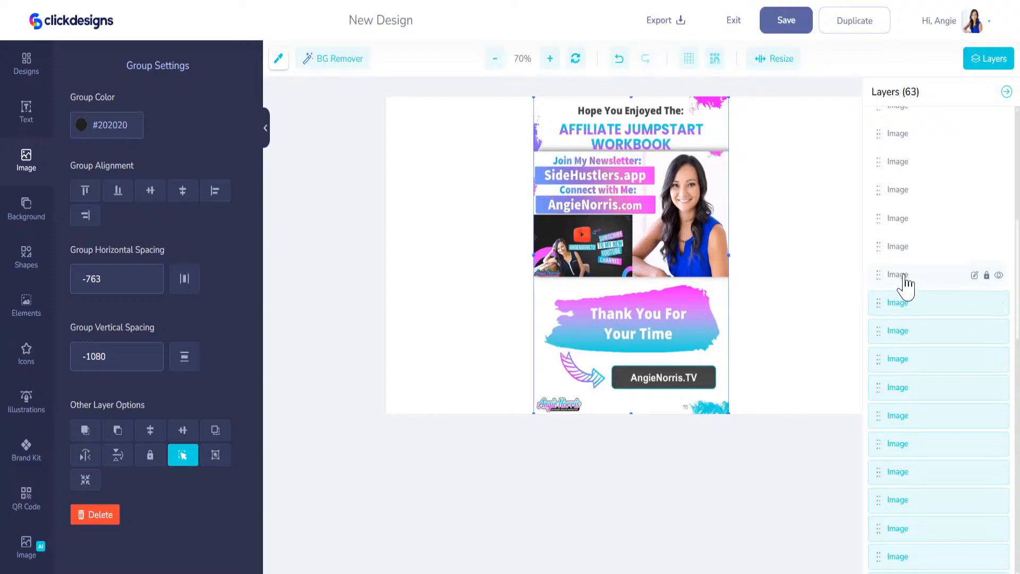
left_click(904, 274, "shift")
left_click(903, 244, "shift")
left_click(902, 215, "shift")
left_click(903, 190, "shift")
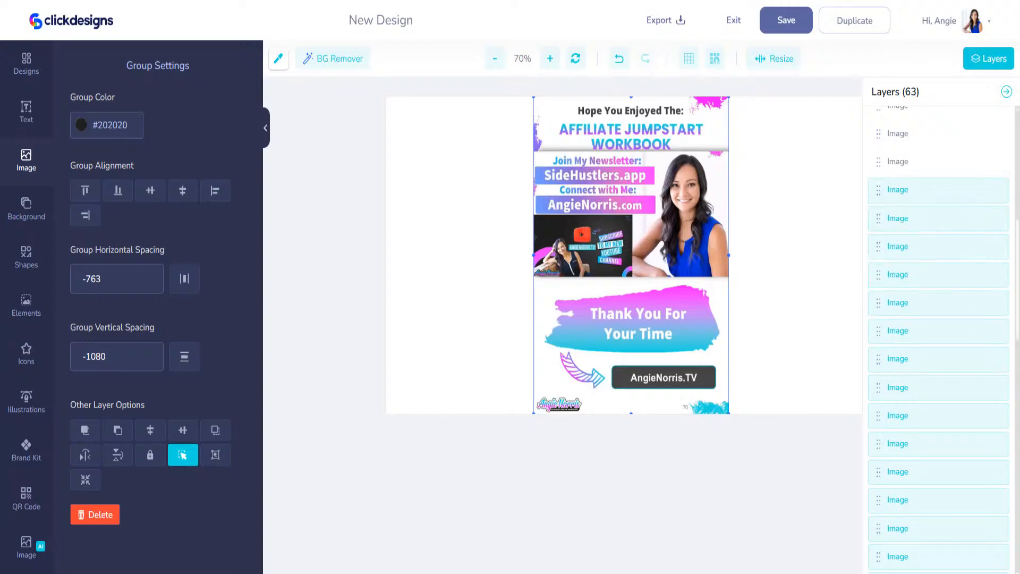
scroll(920, 393, "up", 5)
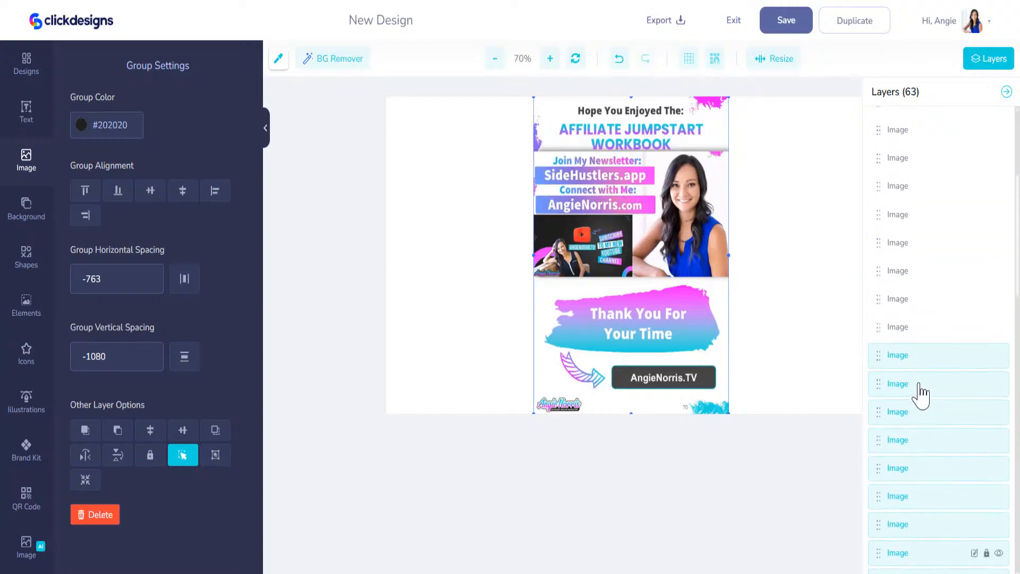
key("ctrl+plus")
left_click(894, 428, "shift")
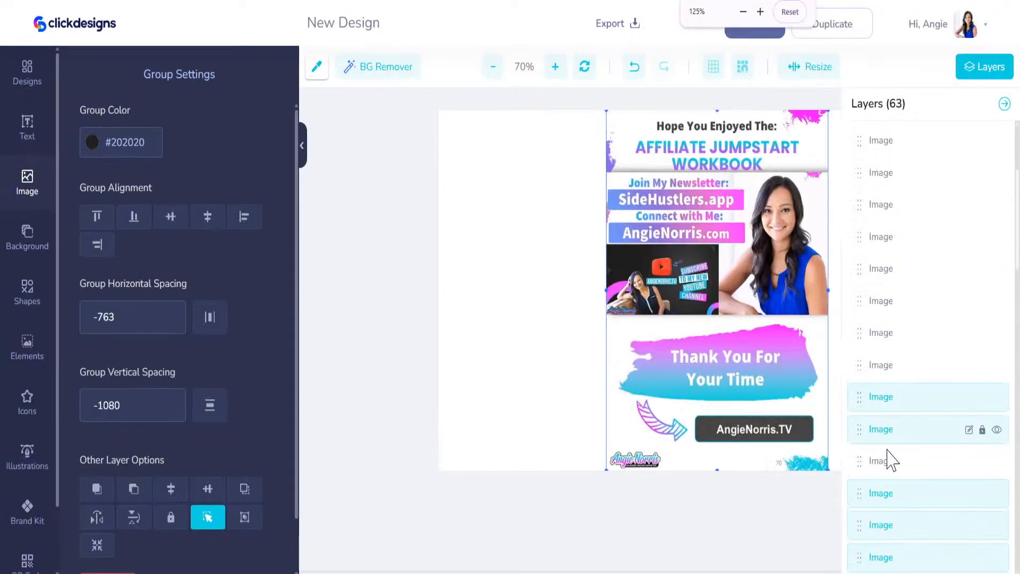
left_click(890, 461, "shift")
left_click(888, 366, "shift")
left_click(884, 333, "shift")
left_click(882, 300, "shift")
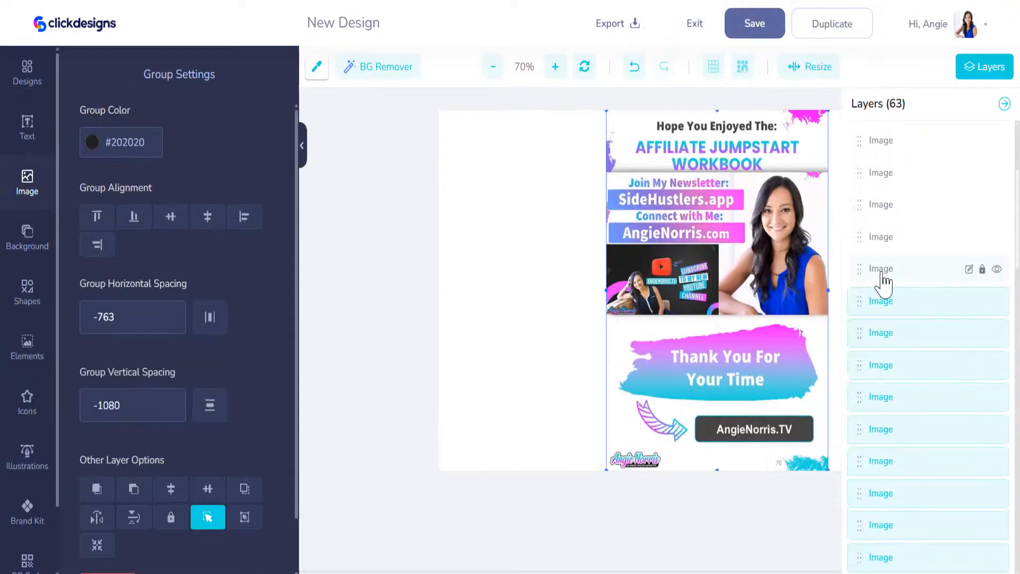
left_click(882, 269, "shift")
left_click(883, 236, "shift")
left_click(883, 204, "shift")
left_click(883, 172, "shift")
scroll(894, 356, "up", 3)
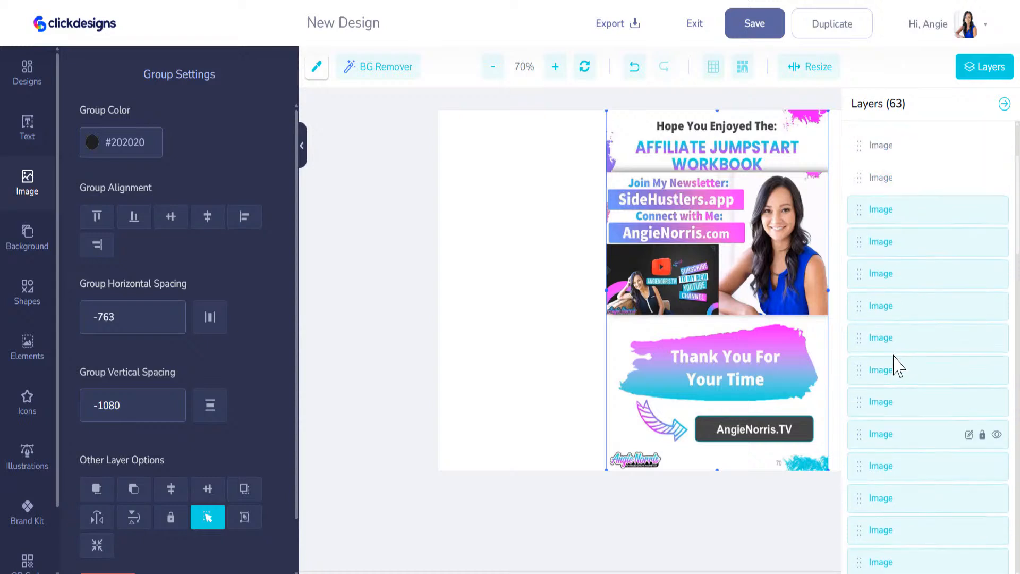
left_click(880, 301, "shift")
left_click(884, 270, "shift")
left_click(889, 238, "shift")
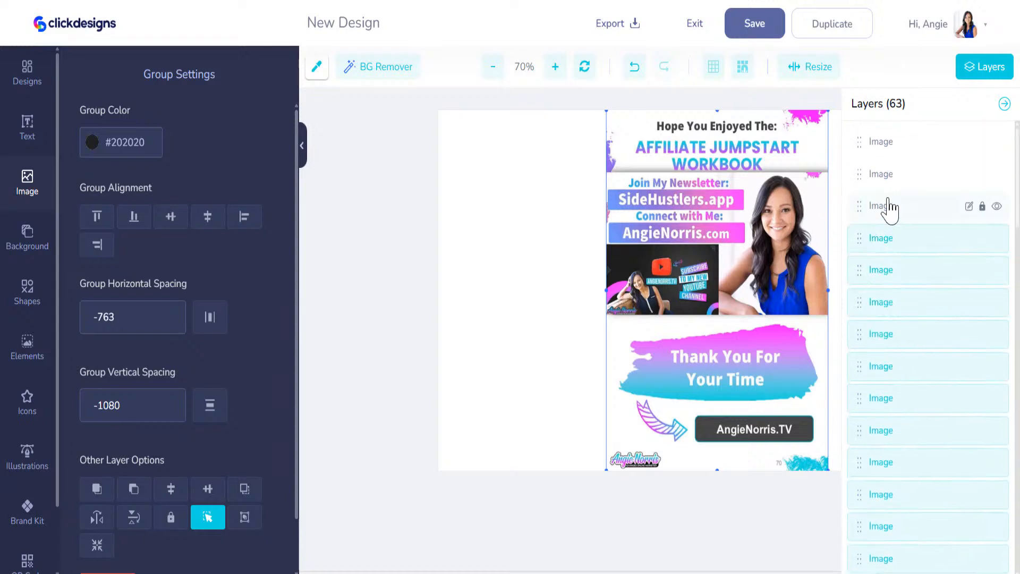
left_click(891, 206, "shift")
left_click(894, 174, "shift")
left_click(897, 141, "shift")
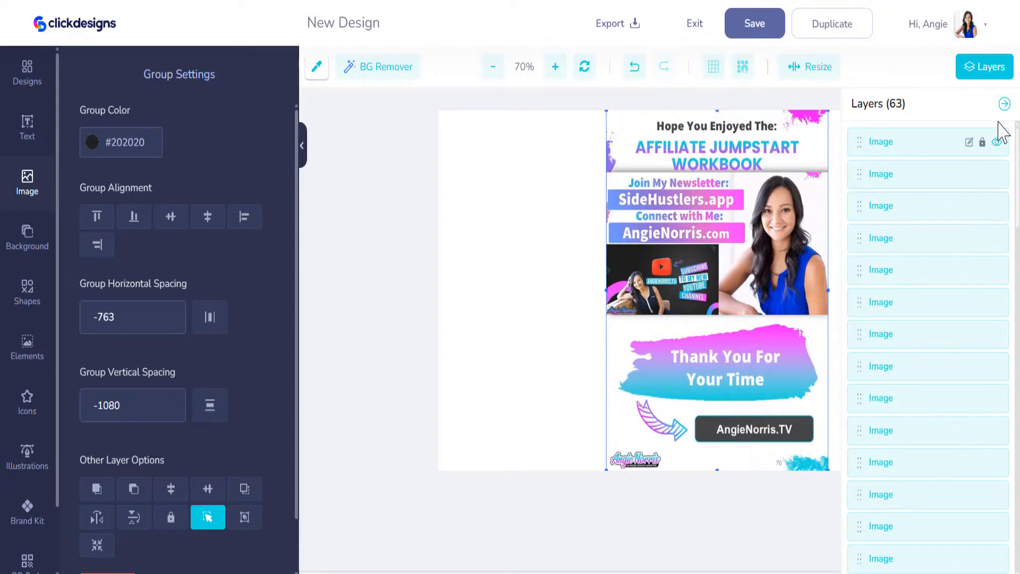
Shrink the selected page images together into one small stack near the upper-left corner of the canvas
left_click(1004, 104)
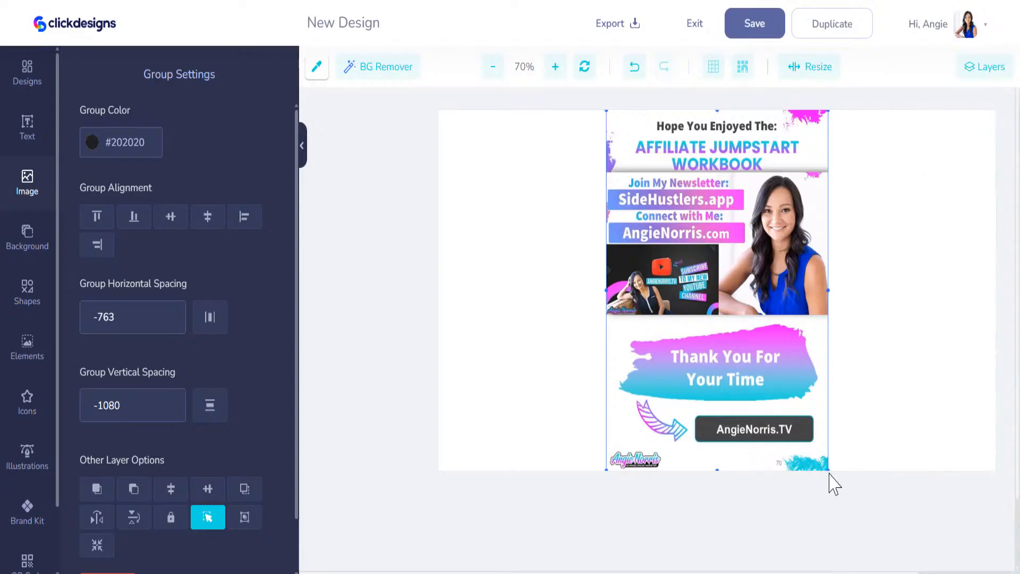
left_click_drag(827, 469, 504, 200)
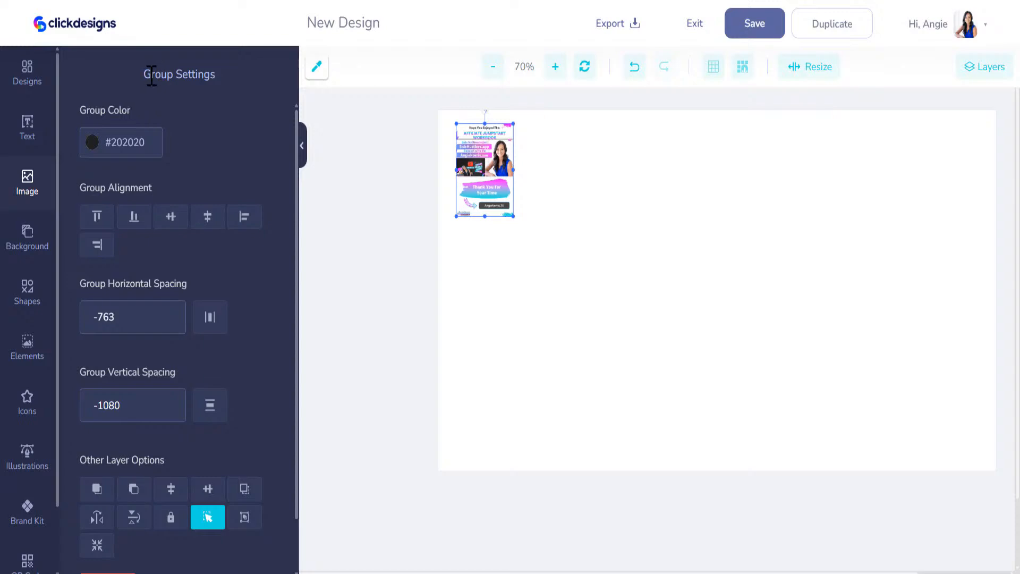
left_click(96, 219)
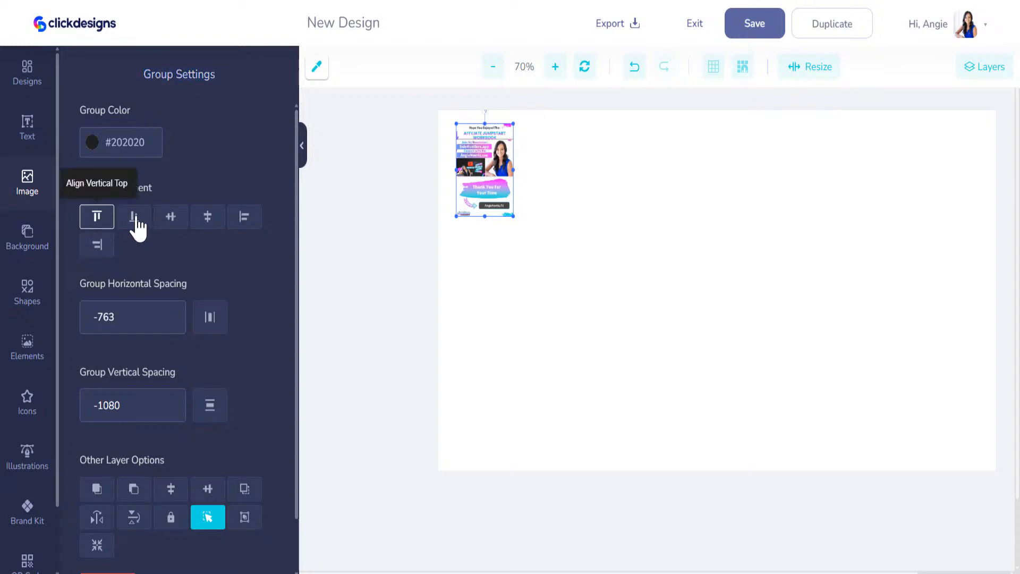
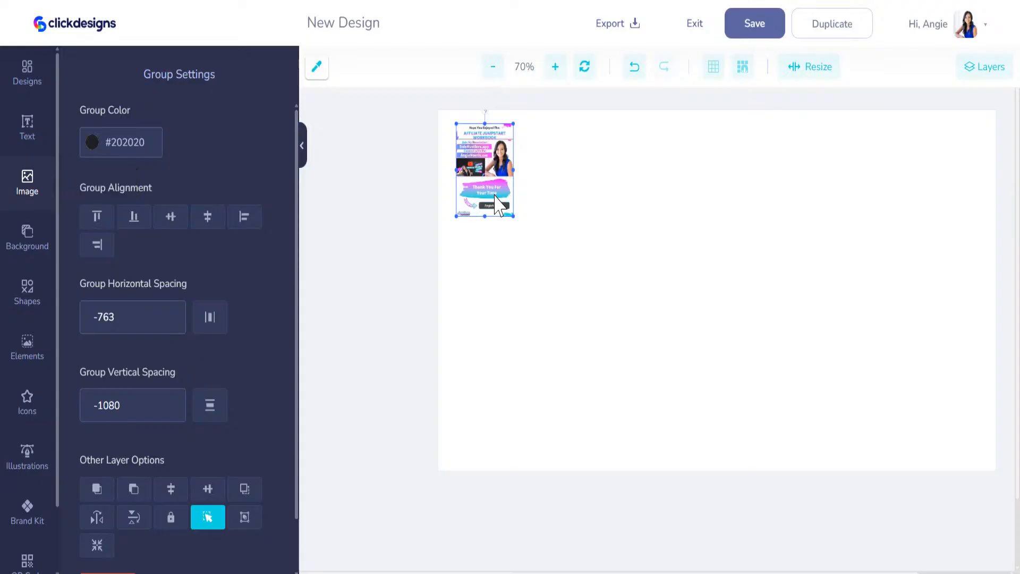
Unhide the Ipad and Imac mockup layers and clear the selection
left_click(974, 79)
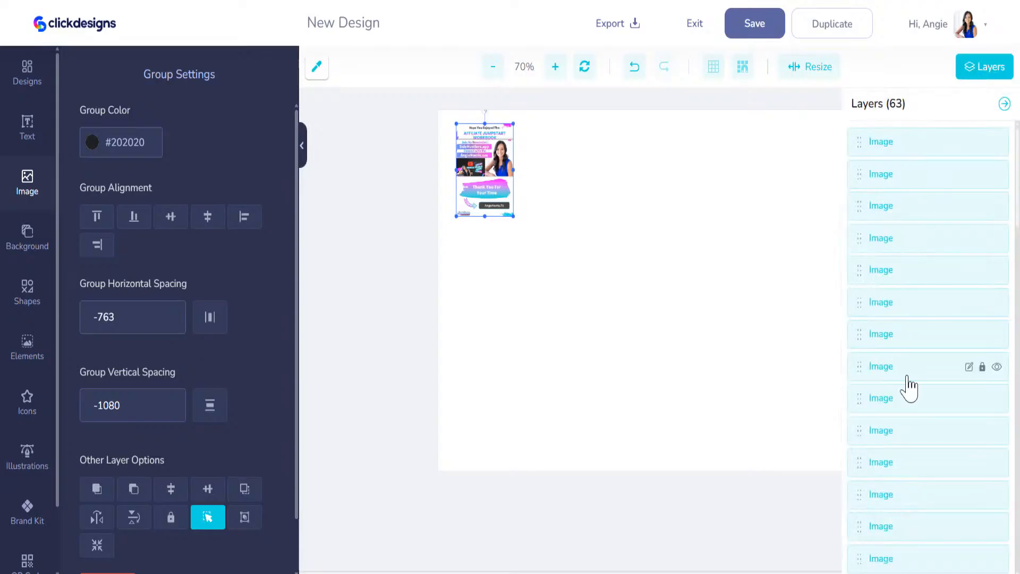
scroll(910, 391, "down", 5)
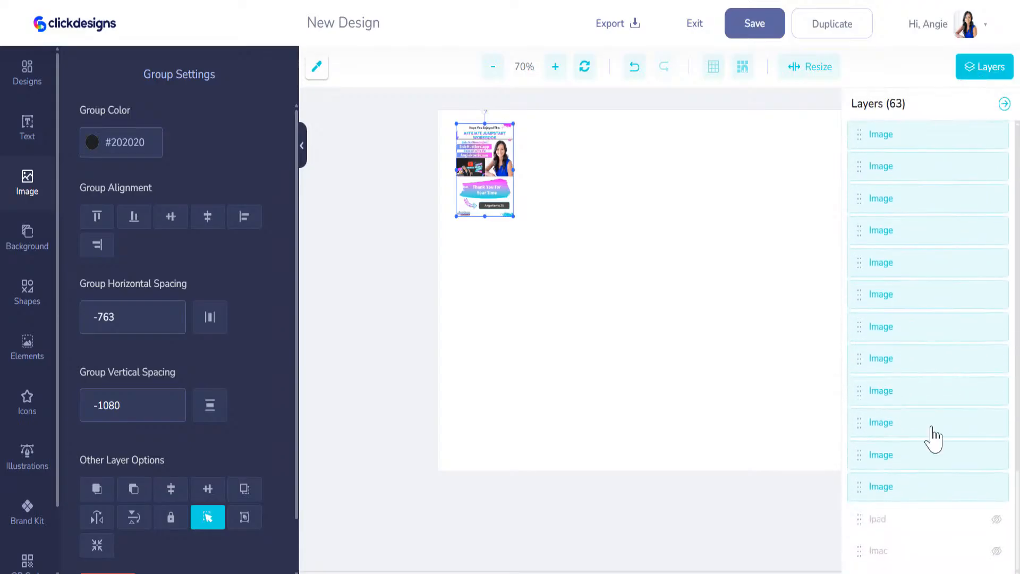
left_click(927, 528)
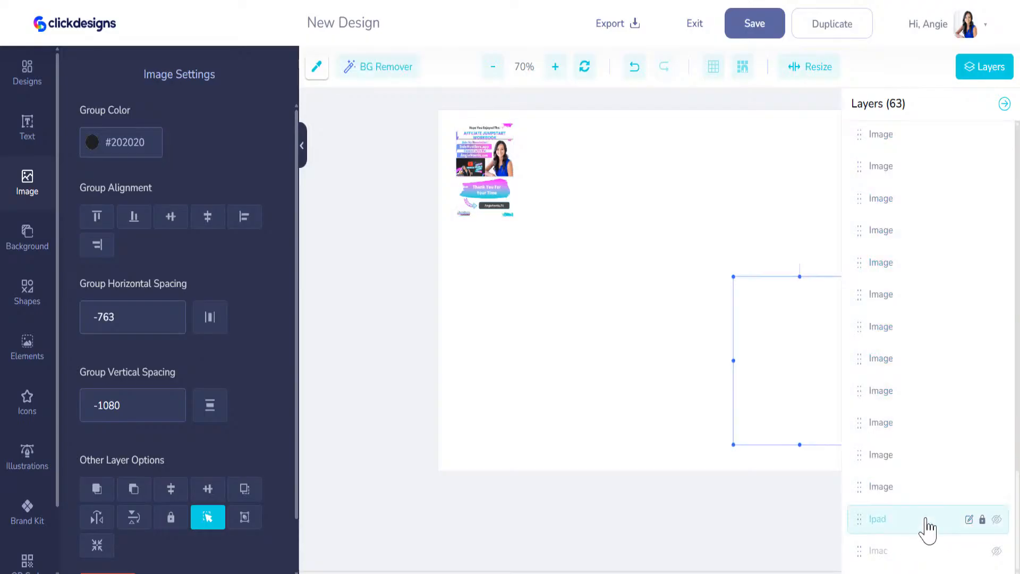
left_click(996, 520)
left_click(997, 552)
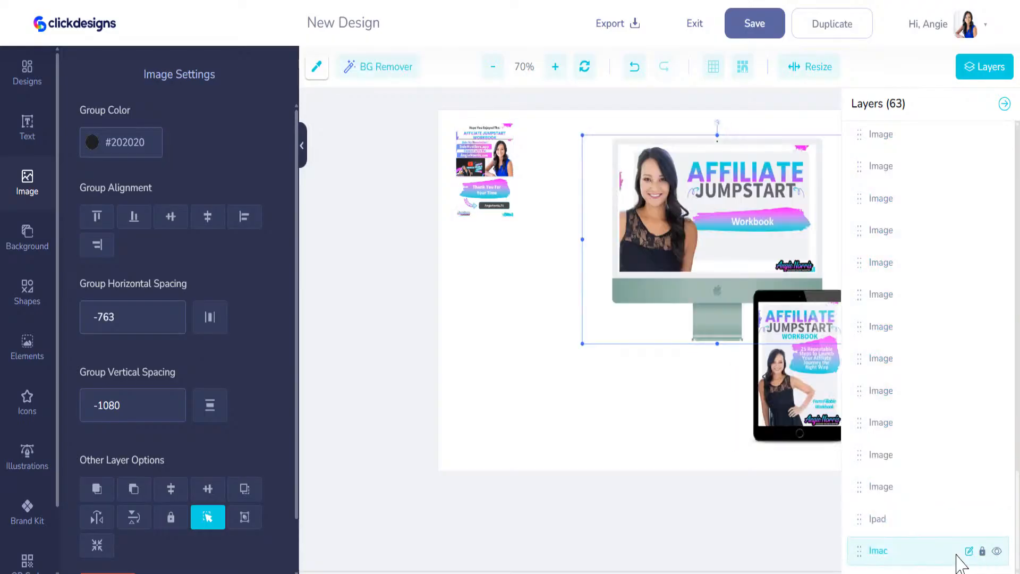
left_click(566, 427)
left_click(1003, 104)
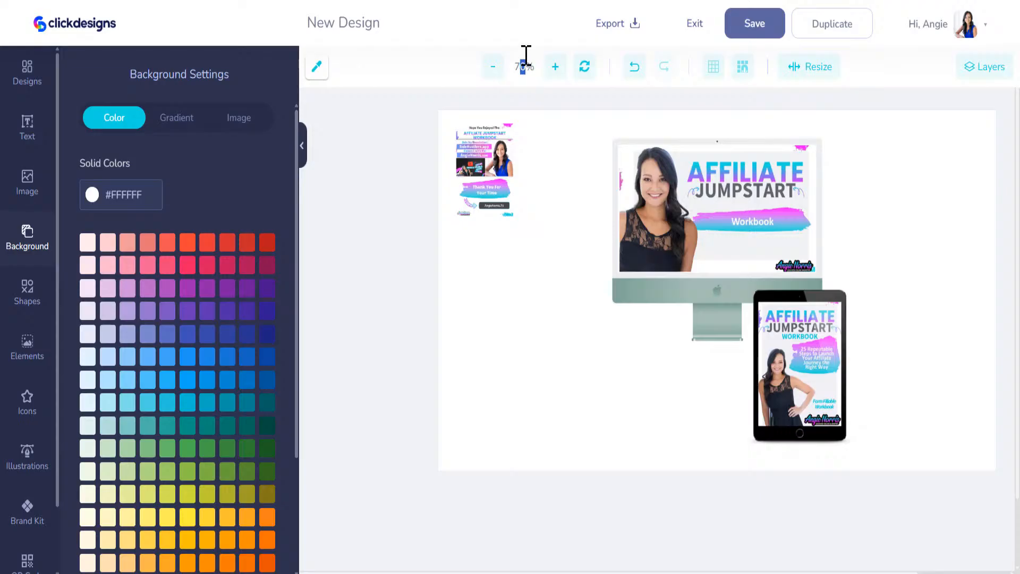
left_click(555, 68)
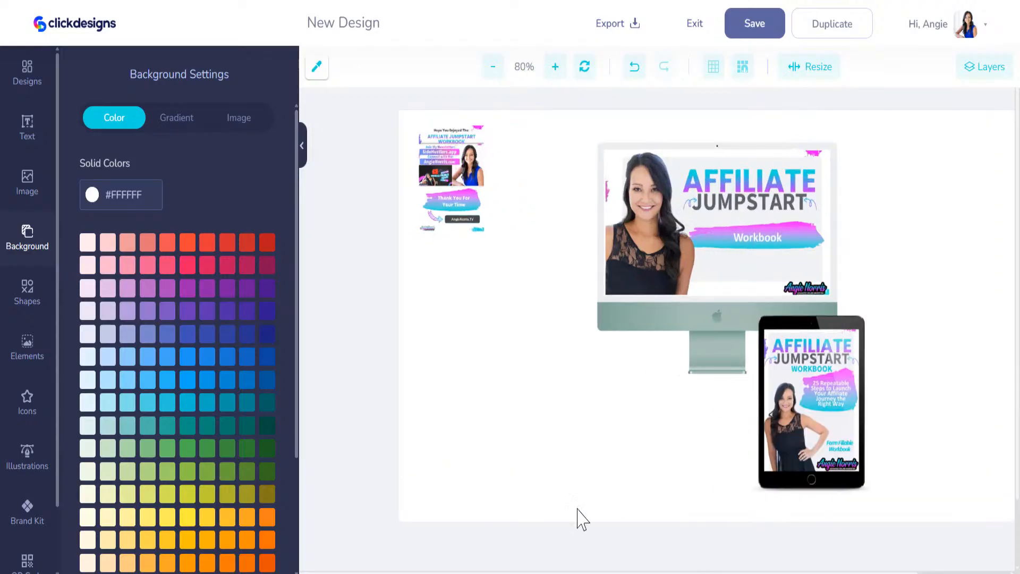
Pull the "Thank You For Your Time" page out of the stack and delete it from the design
left_click(450, 165)
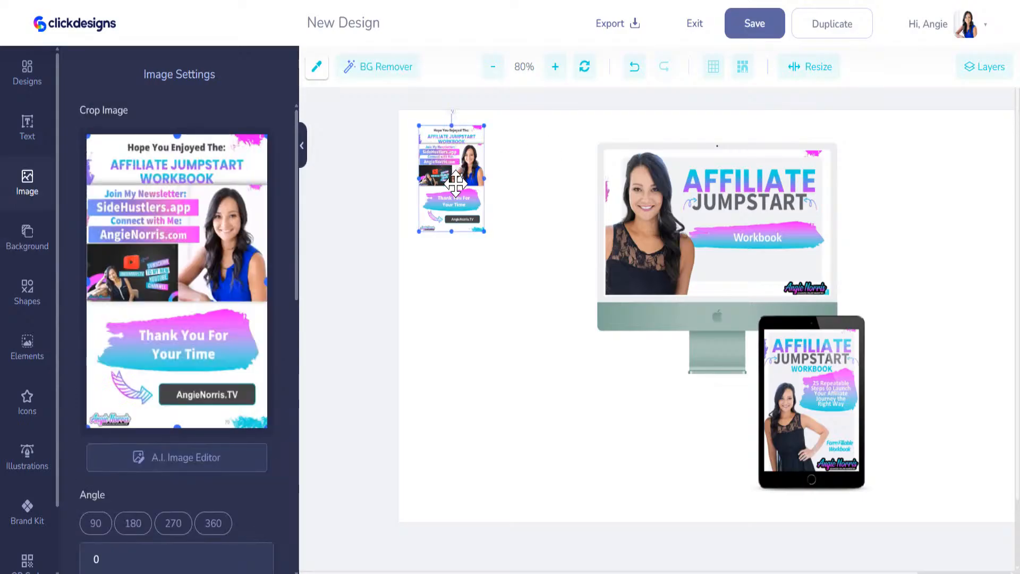
scroll(137, 331, "down", 12)
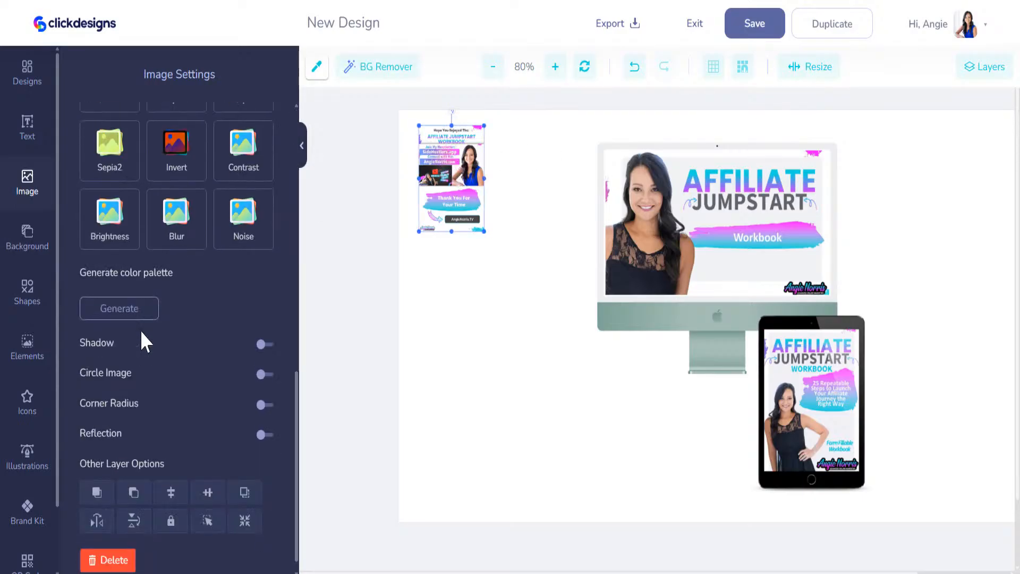
left_click(265, 311)
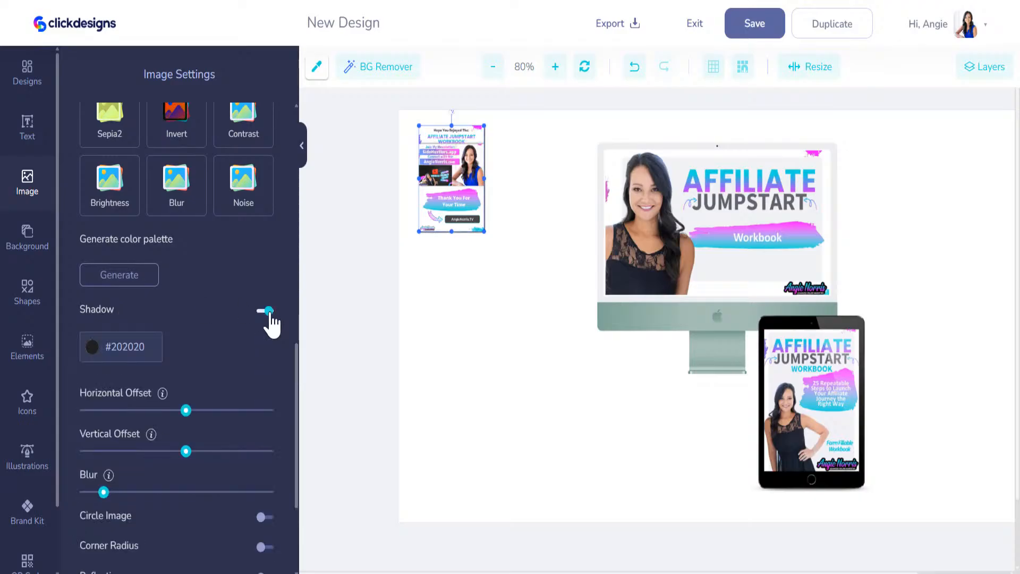
left_click_drag(445, 192, 931, 214)
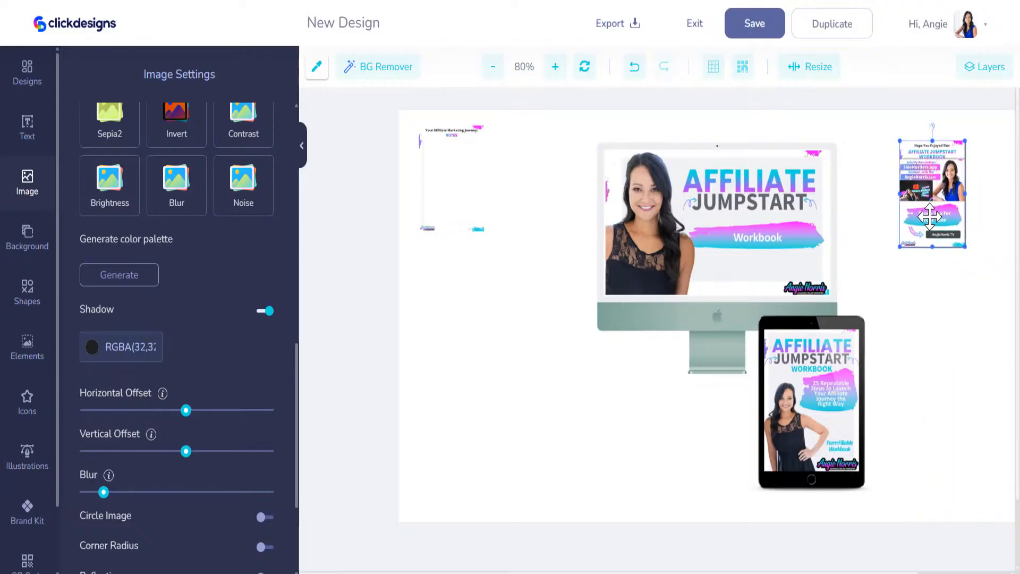
key("Delete")
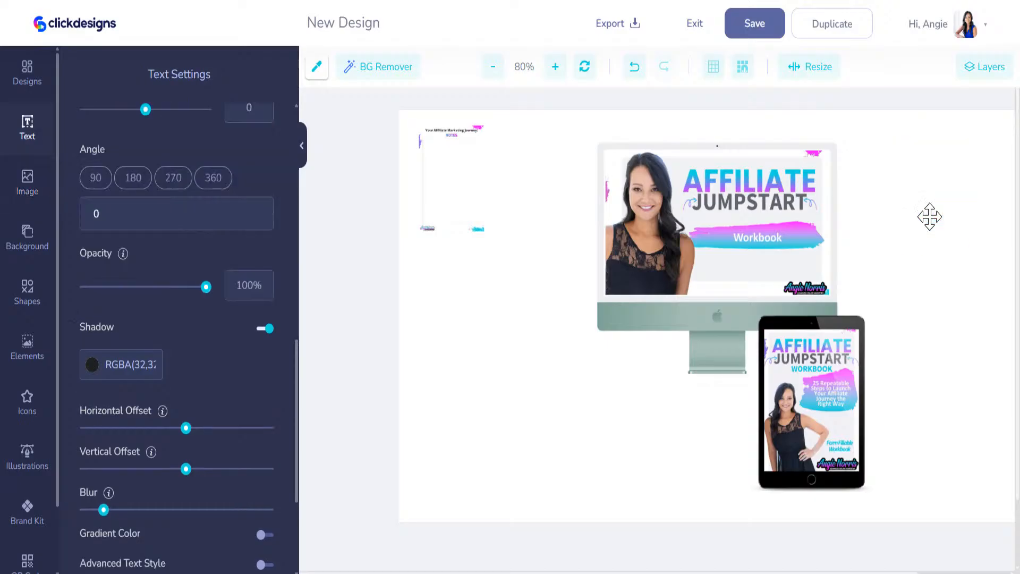
Add a shadow to the Notes page and place it in the lower-right corner of the canvas
left_click(453, 185)
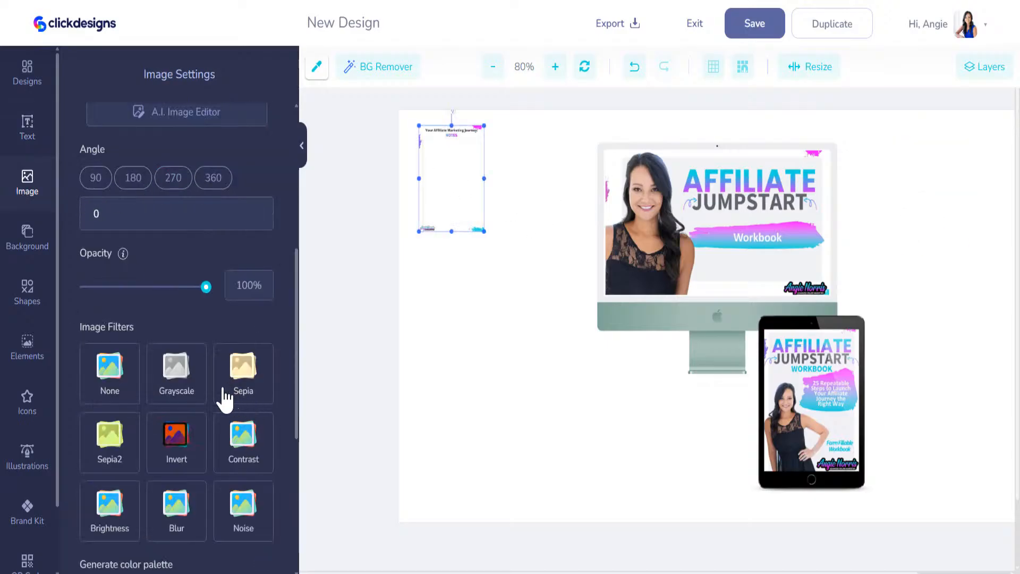
scroll(226, 399, "down", 6)
left_click(265, 311)
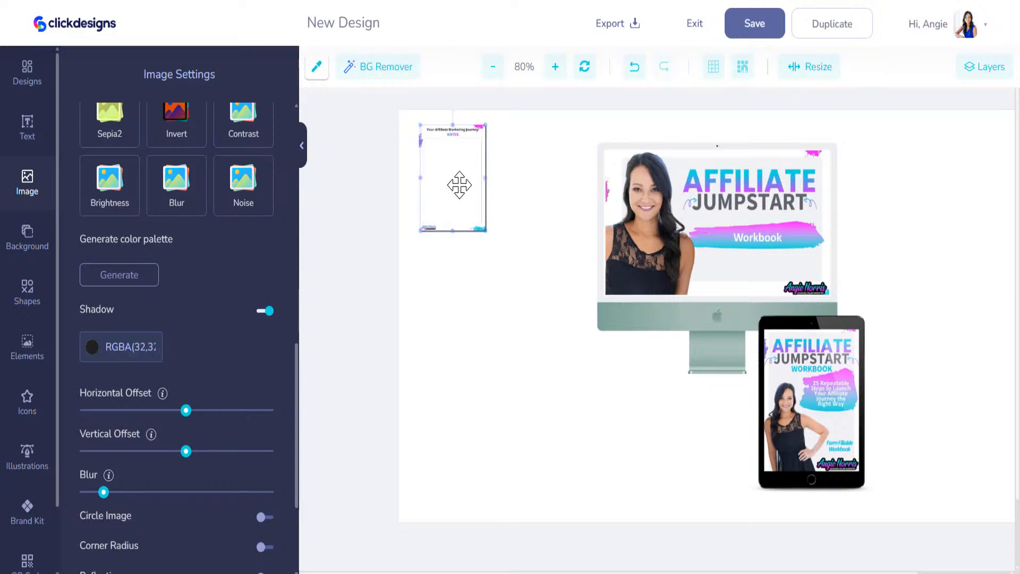
left_click_drag(458, 183, 966, 454)
Add shadows to both Checklist pages, placing the purple one in the canvas's lower-left corner and the blue-and-pink one below the iMac
left_click(453, 206)
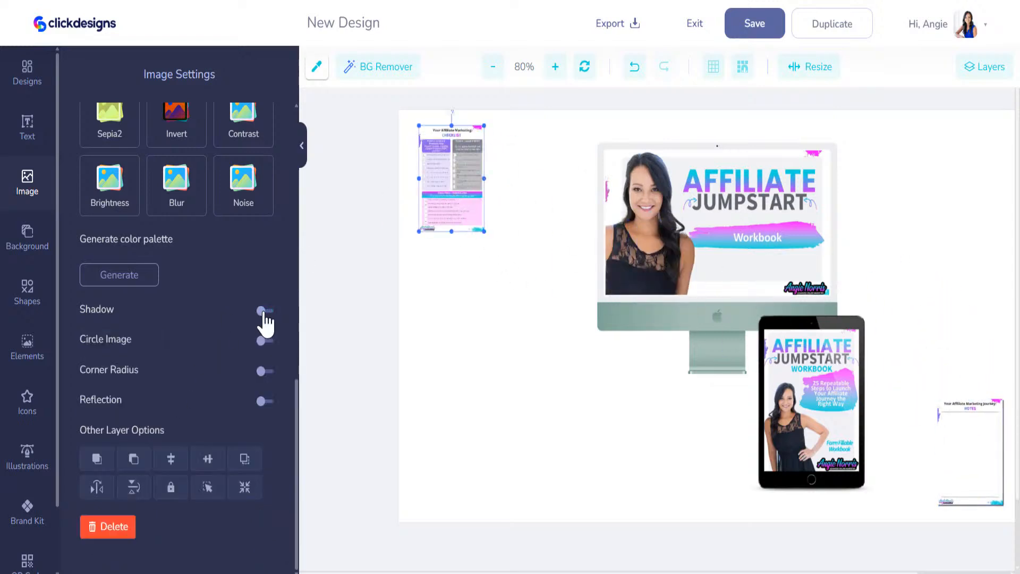
left_click(264, 314)
left_click_drag(454, 213, 449, 491)
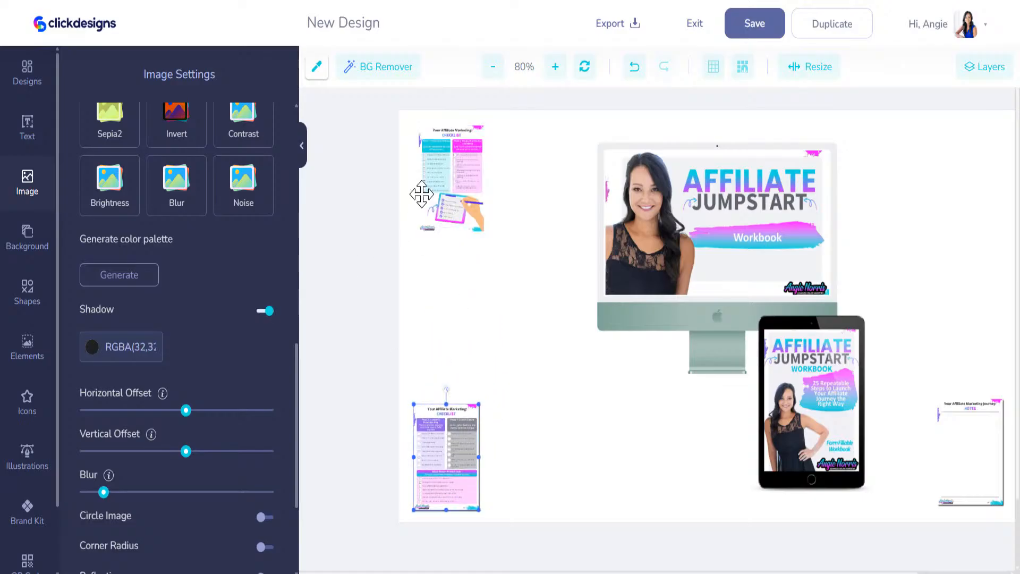
left_click(421, 194)
left_click(262, 311)
left_click_drag(441, 180, 613, 439)
Shadow the Final Reflection page and place it right of the iMac; shadow the "Leverage AI" page and place it beside the purple Checklist
left_click(443, 197)
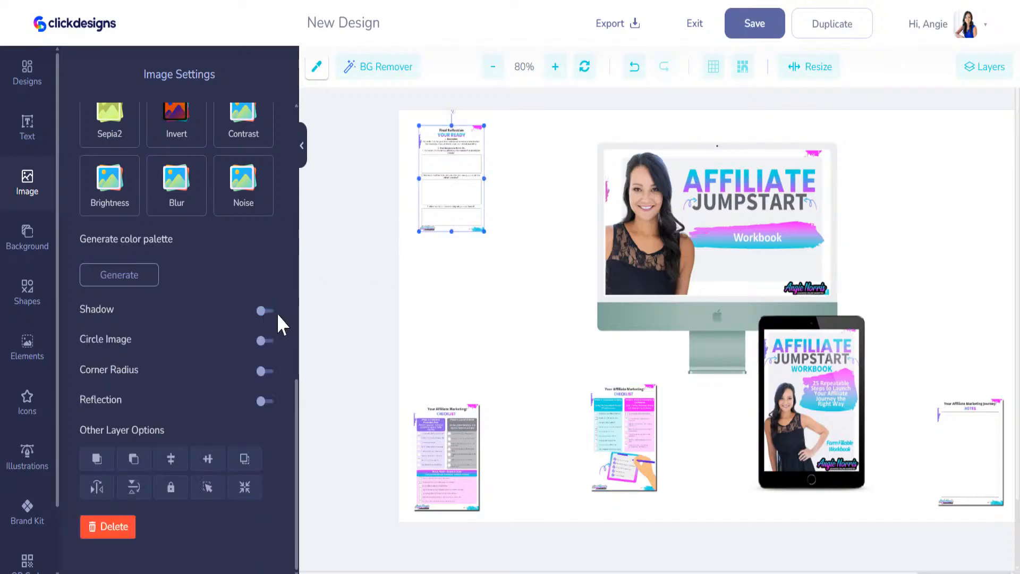
left_click(266, 311)
left_click_drag(453, 202, 922, 239)
left_click(468, 201)
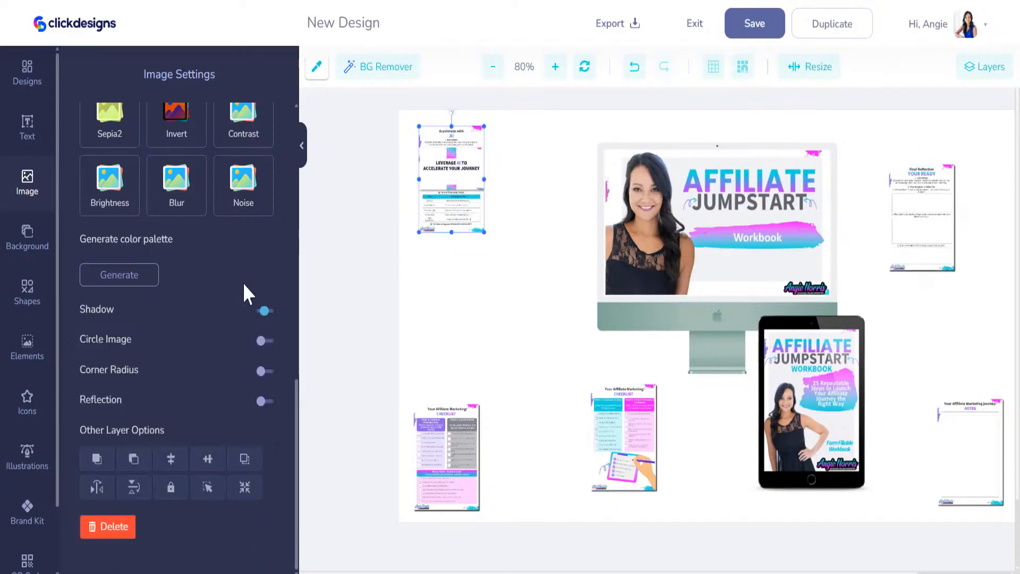
left_click(261, 311)
left_click_drag(451, 180, 497, 445)
Shadow both Document Your Affiliate Journey pages, placing the continued one beside the blue-and-pink Checklist and the other above the Notes page
left_click(444, 203)
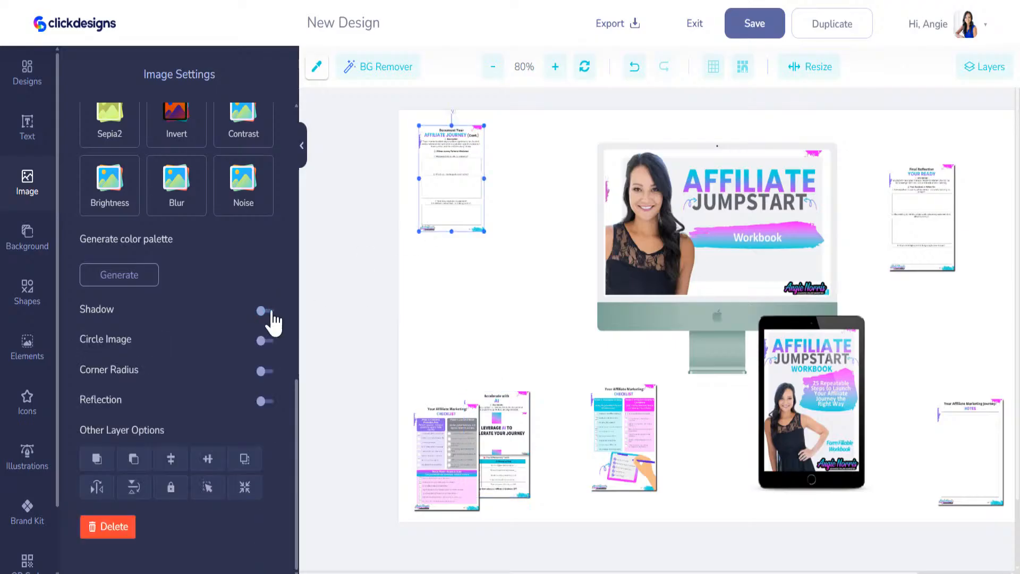
left_click(270, 313)
left_click_drag(451, 221, 694, 470)
left_click(500, 200)
left_click(451, 213)
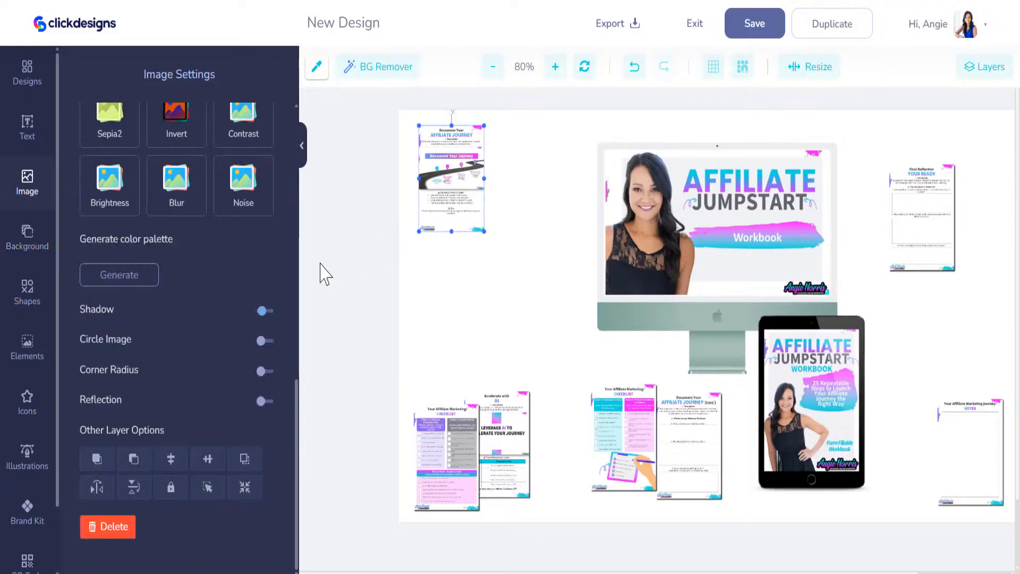
left_click(264, 313)
left_click_drag(452, 212, 876, 366)
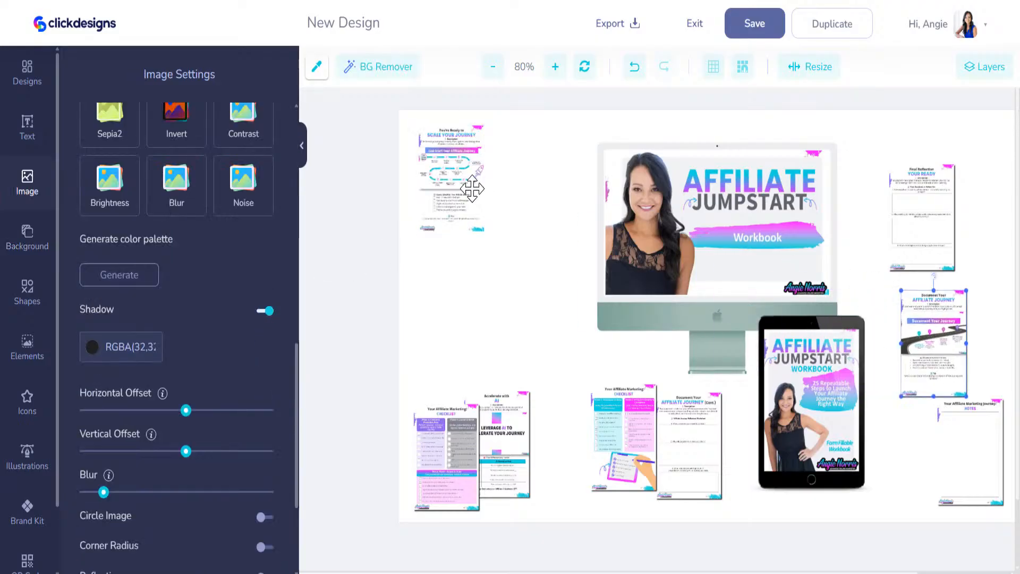
Place the Scale Your Journey page at the iMac's lower left and the shadowed Organize & Systemize page directly above it
left_click(268, 310)
left_click_drag(435, 202, 539, 366)
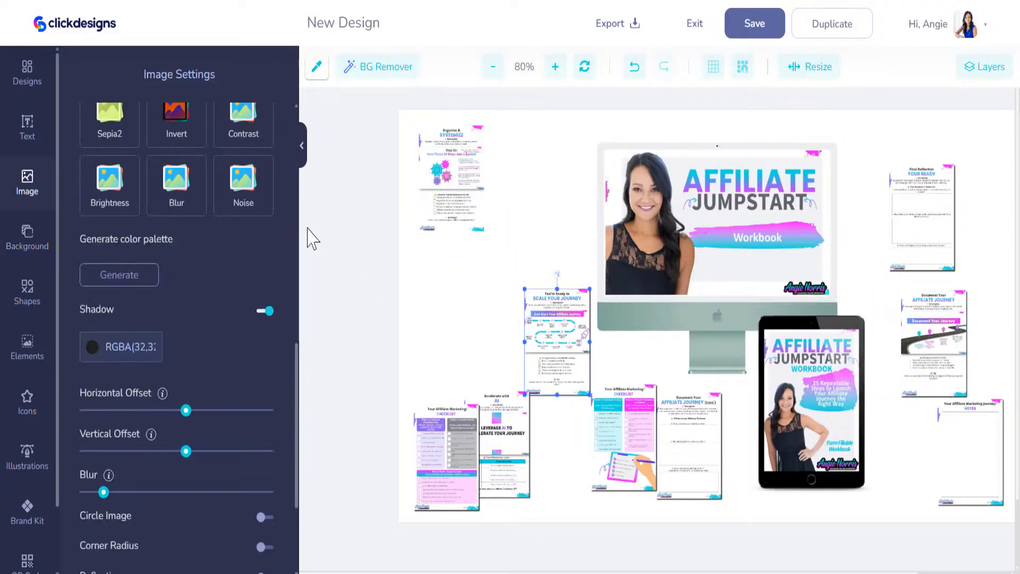
left_click(445, 195)
left_click(264, 311)
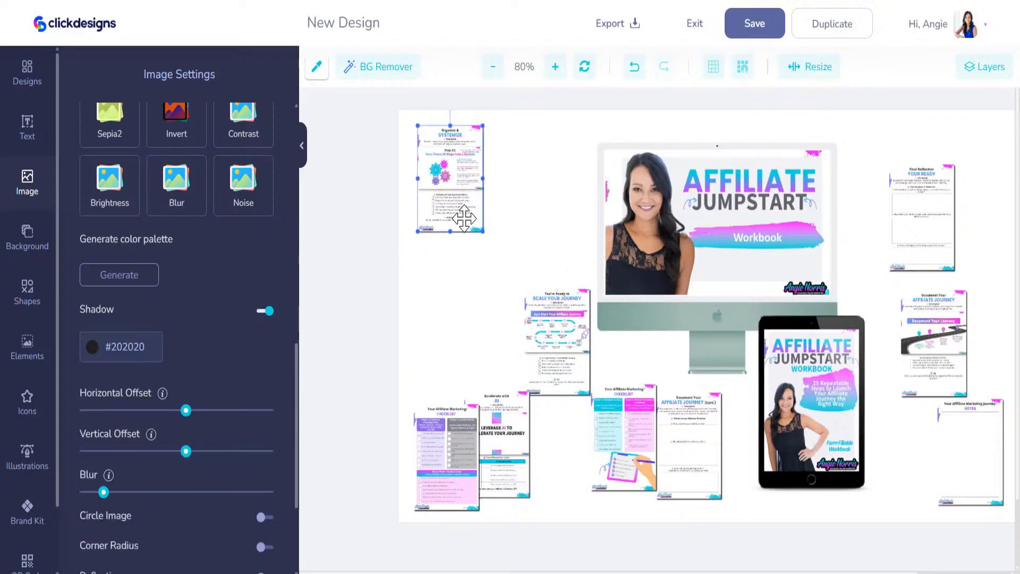
left_click_drag(464, 215, 569, 248)
Shadow the Toolbox of Offers and New Offer pages, placing them over the iPad's upper-right corner and along its lower right edge
left_click(440, 196)
left_click(267, 311)
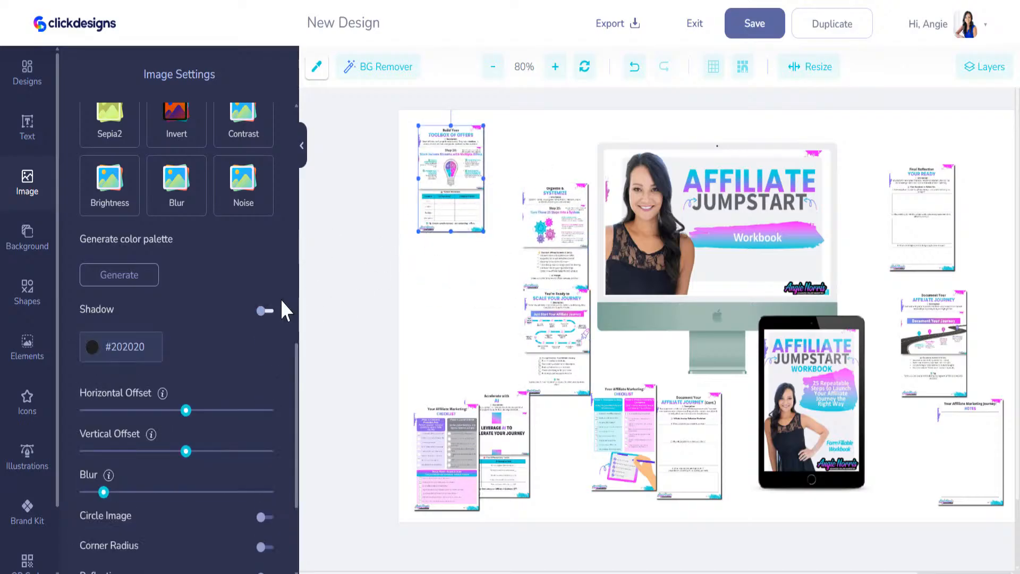
left_click_drag(432, 208, 490, 294)
left_click_drag(621, 307, 874, 319)
left_click(450, 170)
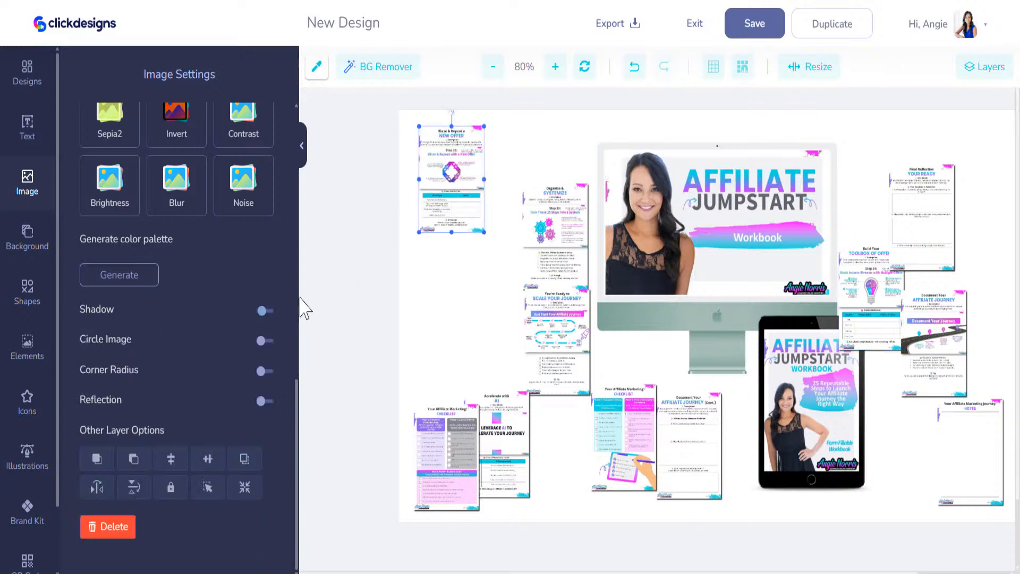
left_click(265, 311)
left_click_drag(471, 214, 906, 478)
Shadow the "Repeat & Scale" and Don't Quit Too Early pages, placing them at the iMac's right edge and the canvas's right edge
left_click(474, 199)
left_click(265, 311)
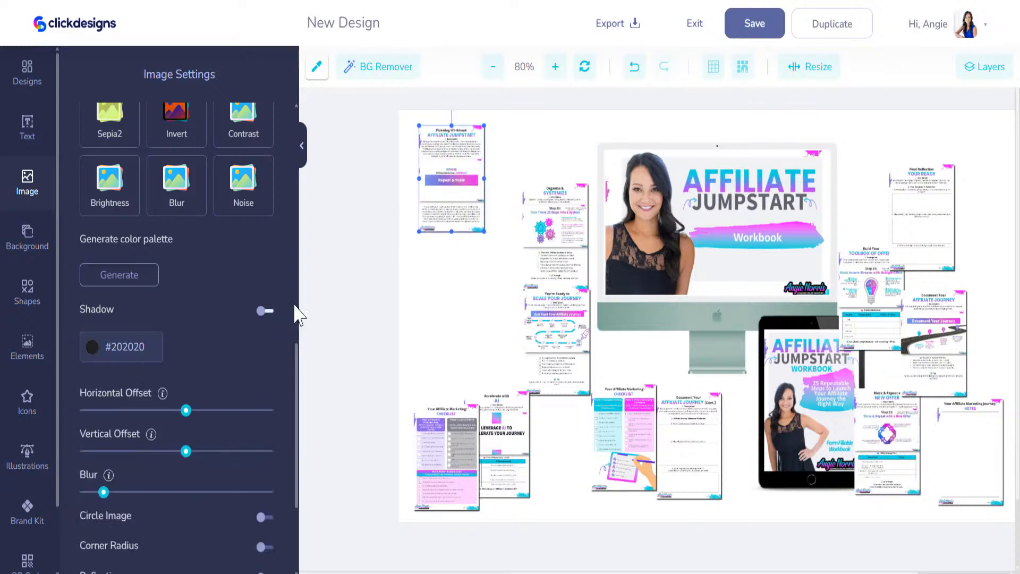
left_click_drag(468, 215, 857, 205)
left_click(444, 165)
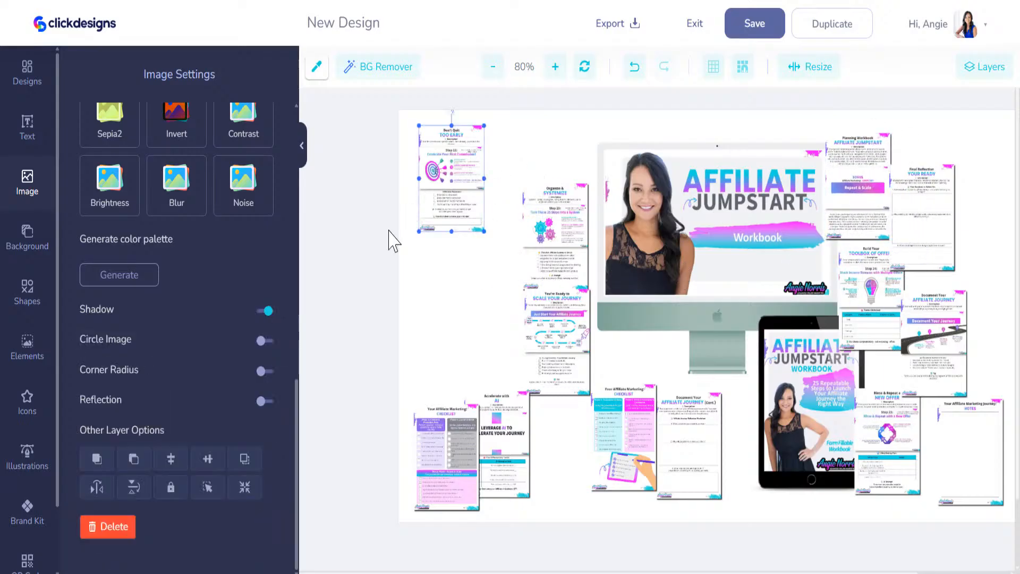
left_click(263, 312)
left_click_drag(454, 212, 986, 295)
Place the shadowed Hooks & Visuals page above the purple Checklist and the Heart (Not Hype) page above the "Leverage AI" page
left_click(435, 234)
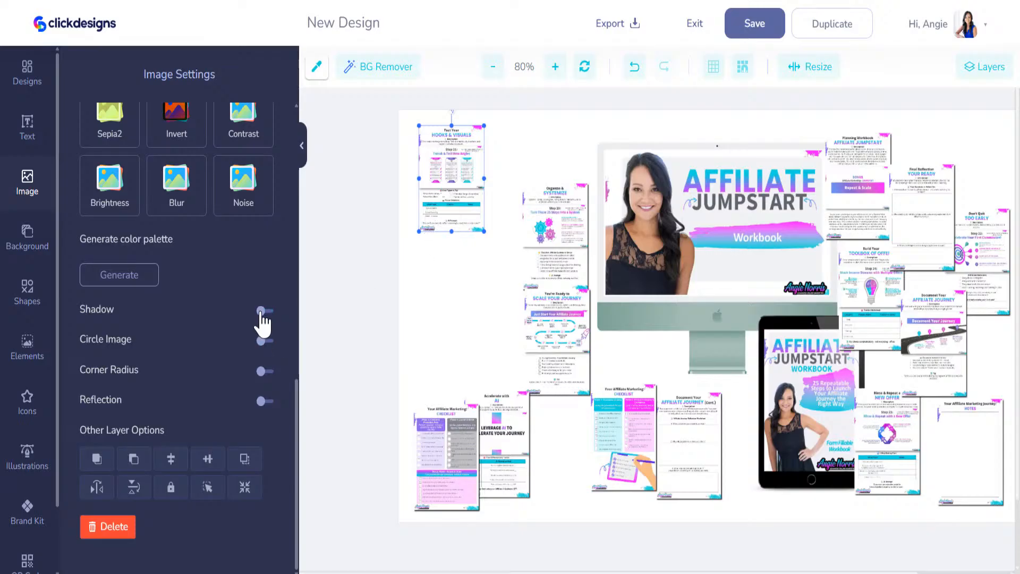
left_click(262, 313)
left_click_drag(429, 201, 425, 368)
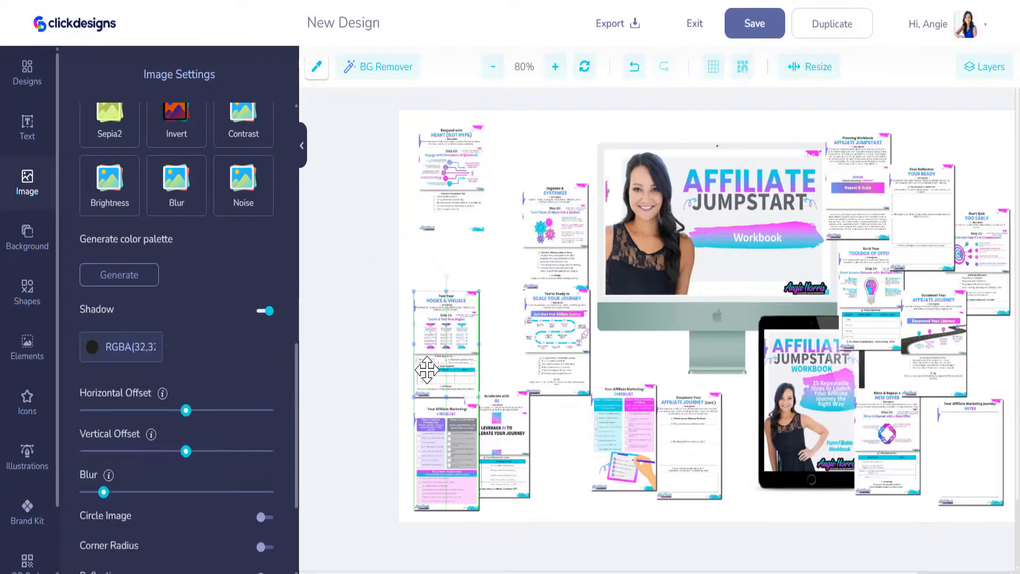
left_click(453, 182)
left_click_drag(466, 237, 510, 441)
Shadow both Buyer Journey pages, placing the continued one above the blue-and-pink Checklist and the other above Organize & Systemize
left_click(448, 170)
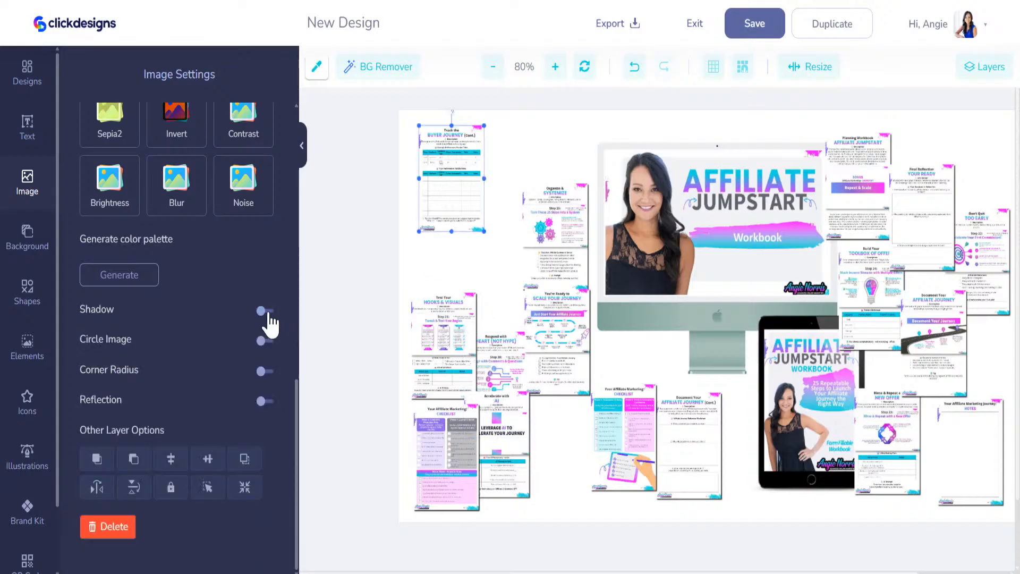
left_click(266, 313)
left_click_drag(458, 199, 646, 392)
left_click(369, 340)
left_click(452, 192)
left_click(268, 310)
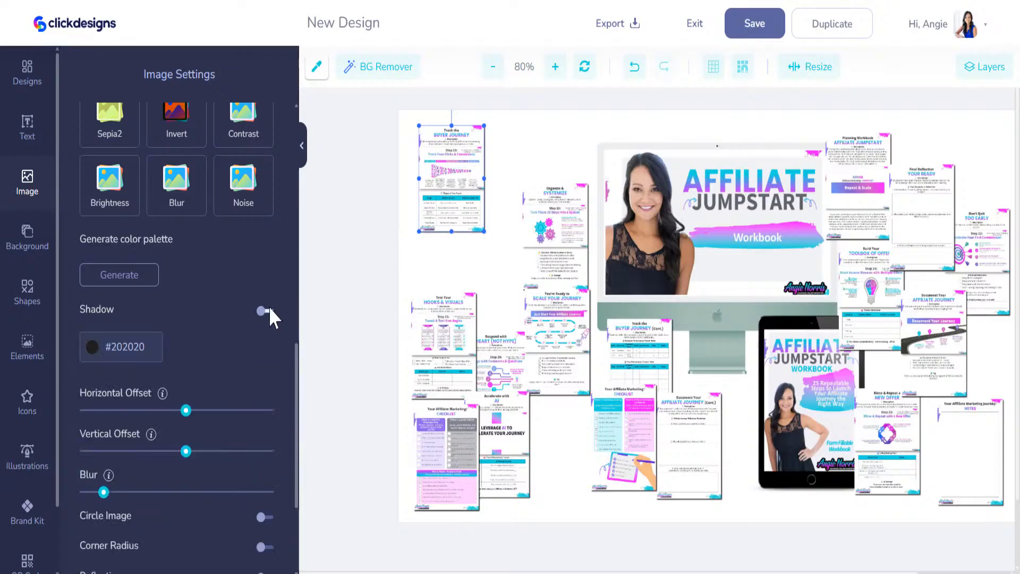
left_click_drag(468, 185, 569, 197)
Shadow the Welcome Sequence and Without Paid Ads pages, placing them above Heart (Not Hype) and in the canvas's upper-right corner
left_click(447, 190)
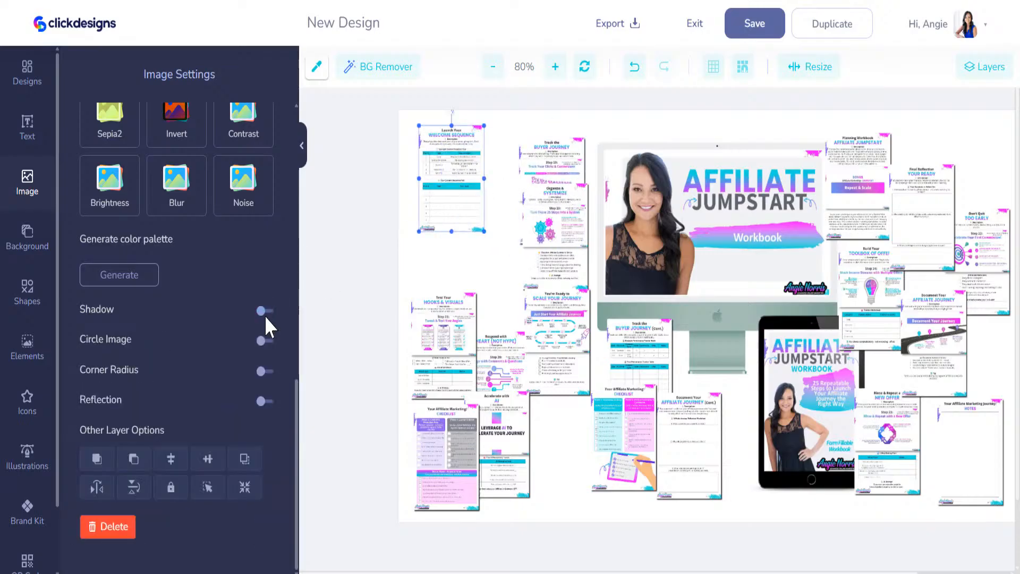
left_click(264, 312)
left_click_drag(441, 180, 494, 286)
left_click(435, 211)
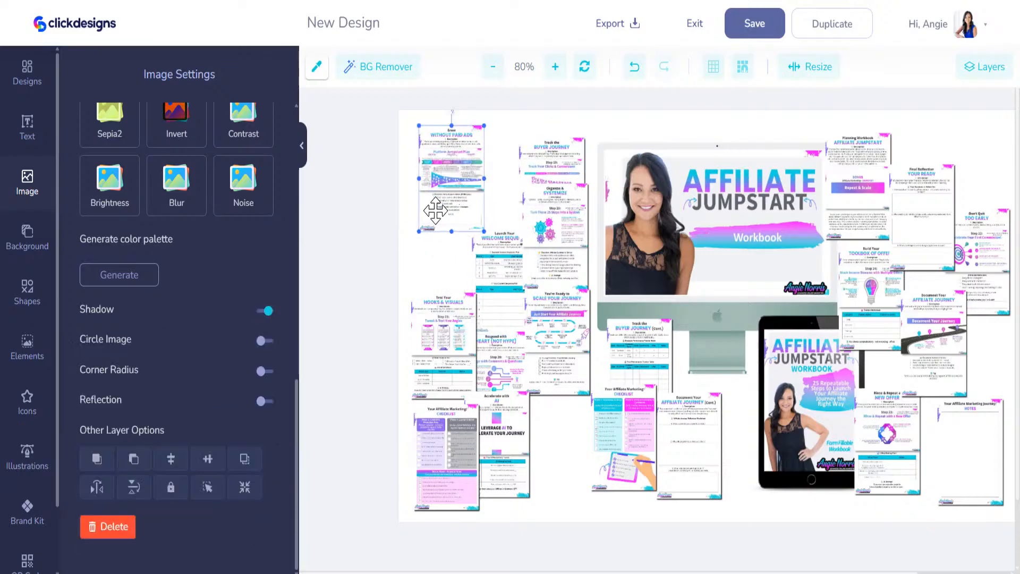
left_click(265, 312)
left_click_drag(435, 187, 971, 190)
Shadow the Traffic Platform and Affiliate Jumpstart Phase pages, placing them above Hooks & Visuals and between the "Leverage AI" and blue-and-pink Checklist pages
left_click(460, 174)
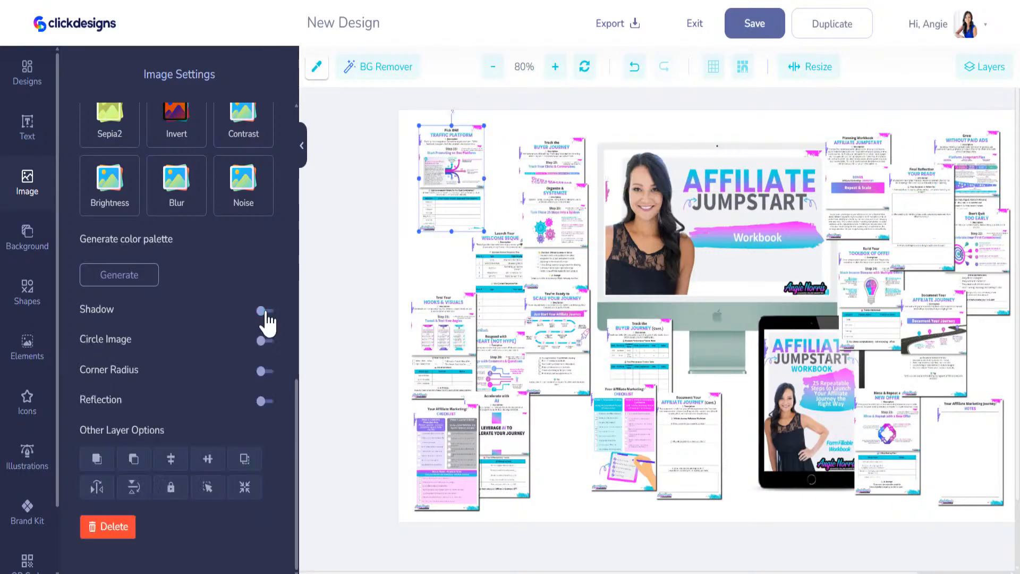
left_click(265, 312)
left_click_drag(459, 203, 449, 305)
left_click(452, 183)
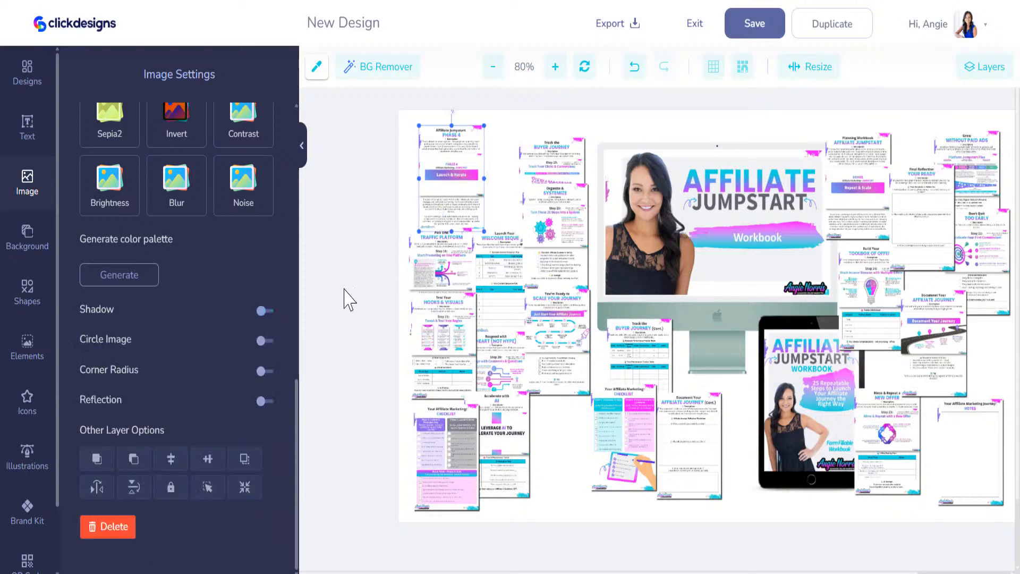
left_click(265, 311)
left_click_drag(470, 183, 585, 424)
Shadow both continued 7 Days of Content pages, placing the text page above Notes and the table page above the Welcome Sequence page
left_click(425, 187)
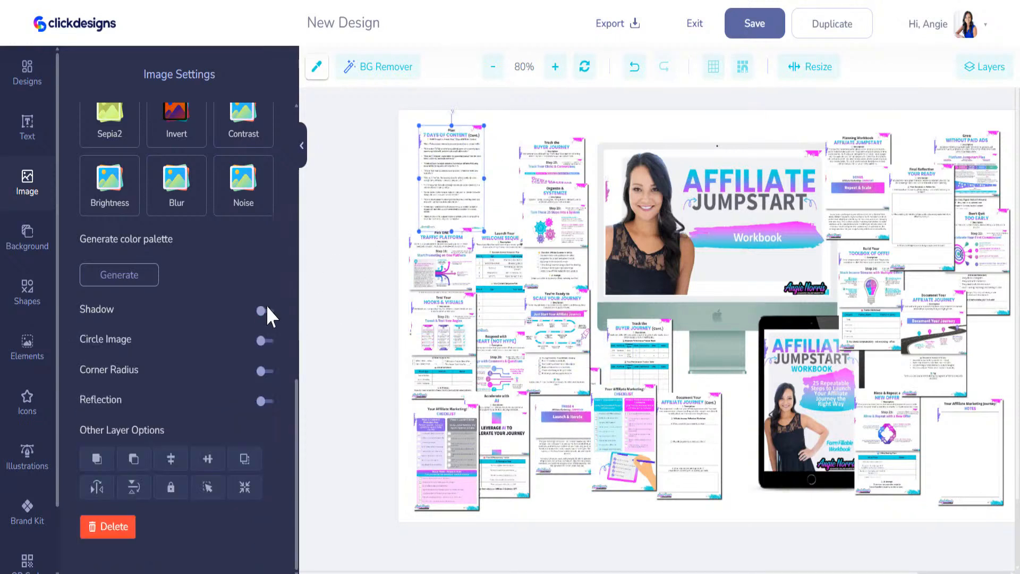
left_click(266, 309)
left_click_drag(457, 189, 968, 377)
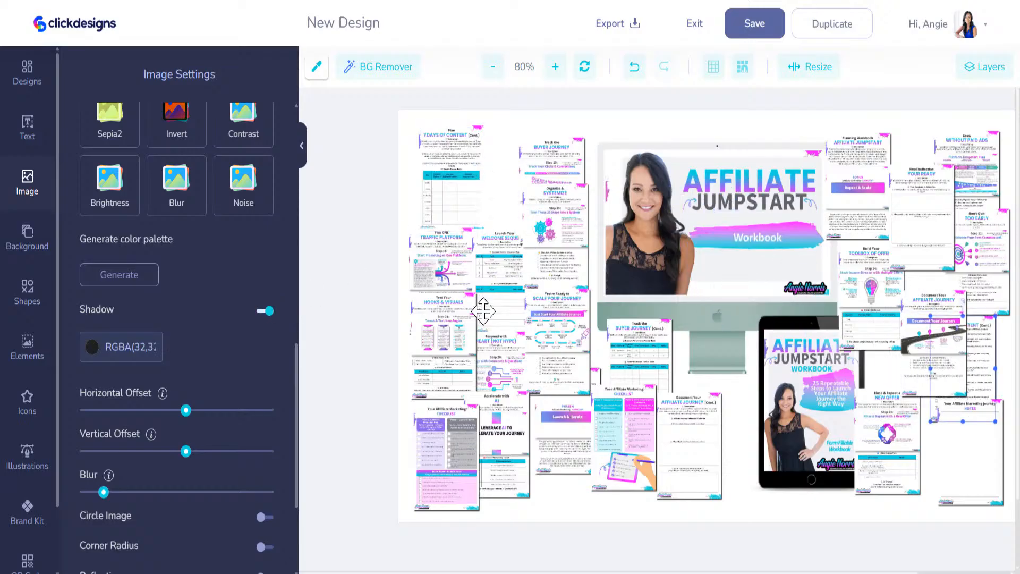
left_click(452, 186)
left_click(265, 311)
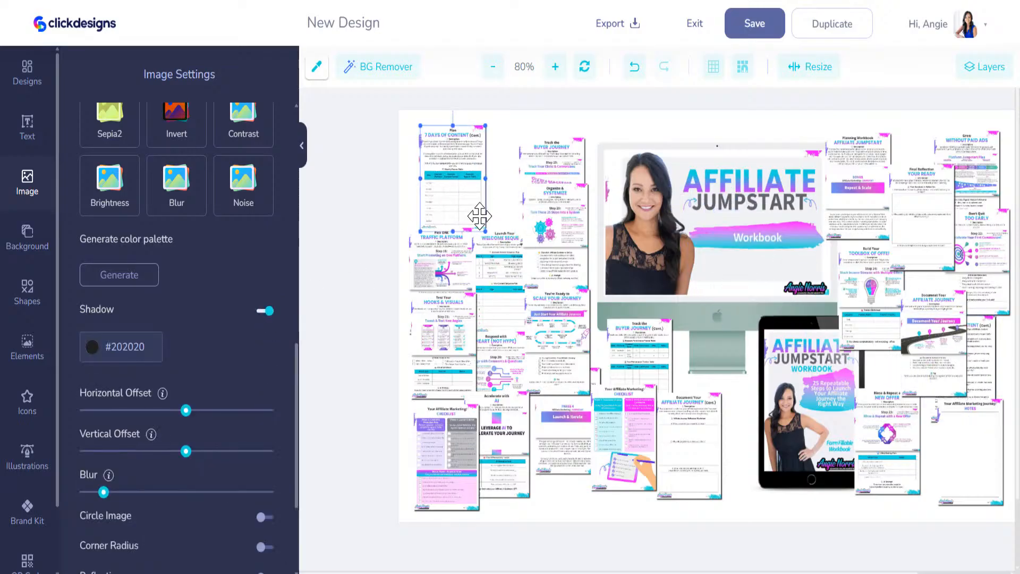
left_click_drag(478, 216, 520, 246)
Shadow the main 7 Days of Content page and the Email Scripts page, stacking them along the iPad's left side
left_click(433, 176)
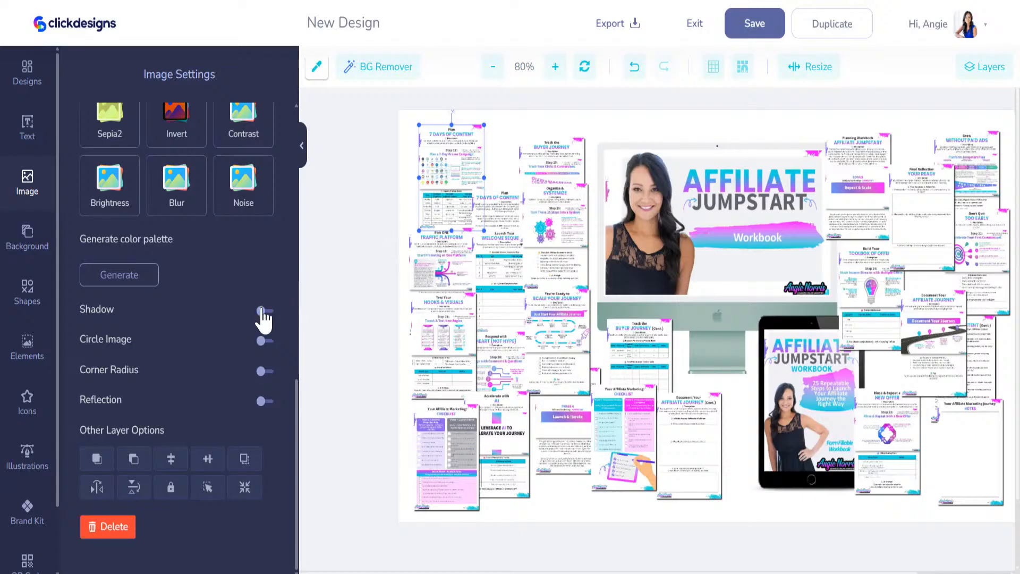
left_click(264, 311)
left_click_drag(457, 159, 737, 360)
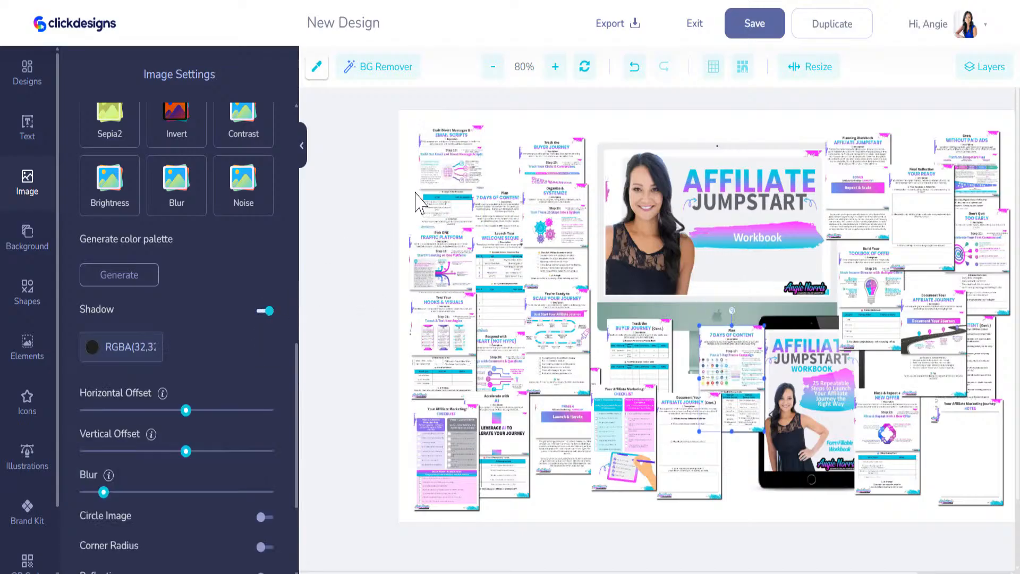
left_click(433, 170)
left_click(265, 310)
left_click_drag(445, 169, 740, 432)
Add a shadow to the Landing Page sheet and place it right of the iPad, between Toolbox of Offers and New Offer
left_click(413, 219)
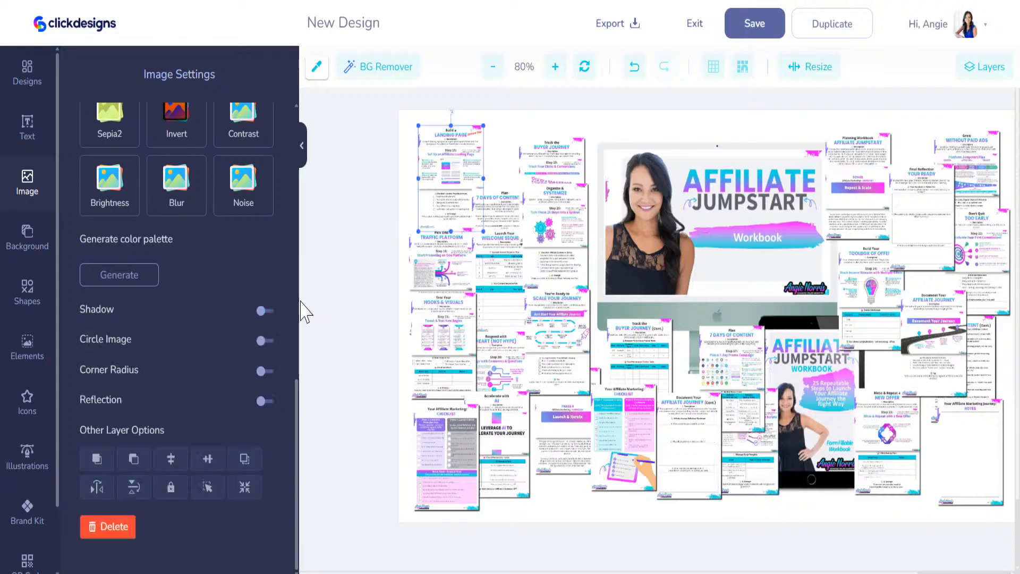
left_click(266, 310)
left_click_drag(484, 200, 899, 365)
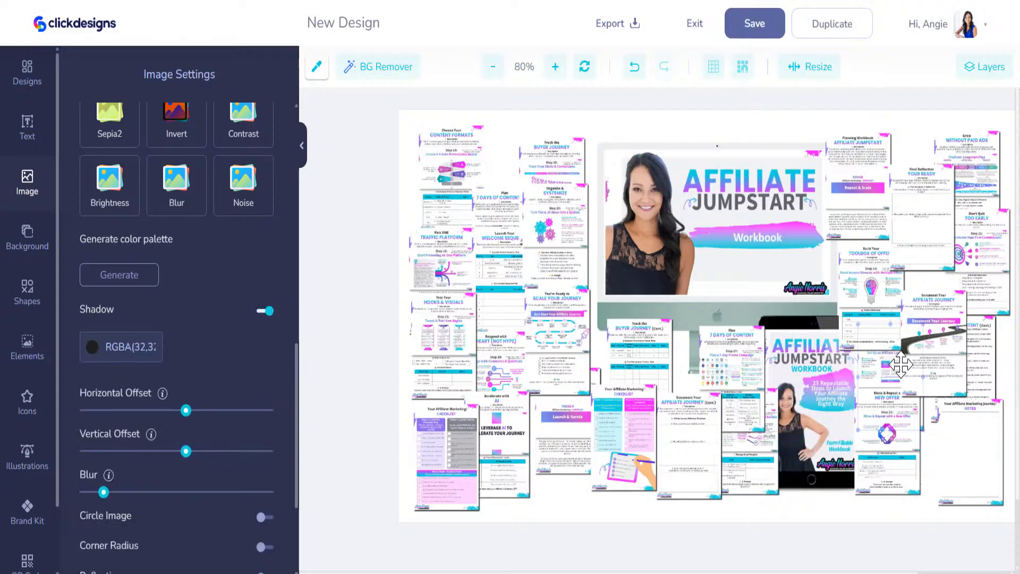
Shadow the Content Formats and Content & Promotion Prep pages, placing them over the iMac screen's upper-left and upper-right areas
left_click(468, 171)
left_click(267, 309)
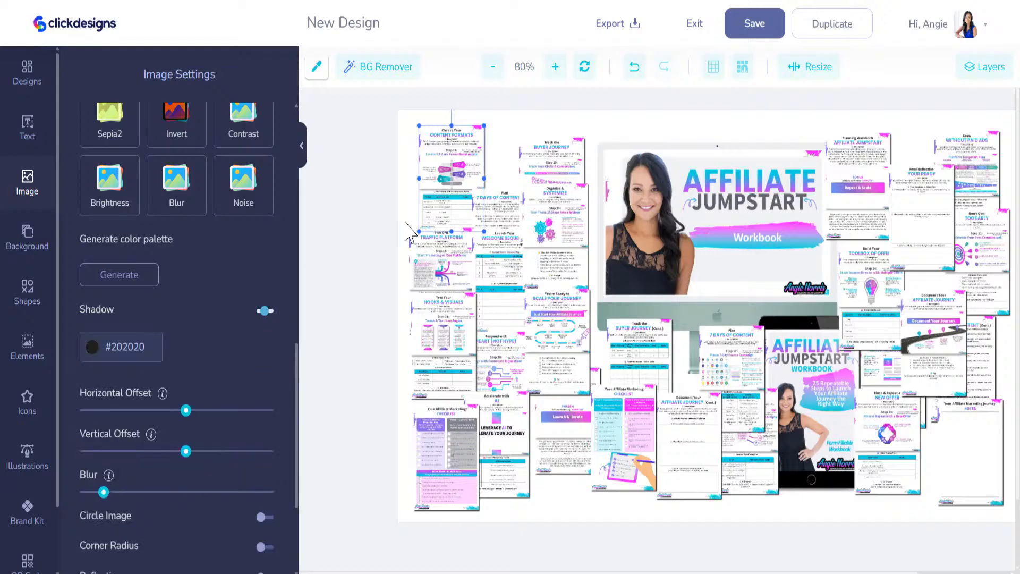
left_click_drag(472, 183, 649, 183)
left_click(462, 150)
left_click(266, 310)
left_click_drag(452, 175, 775, 164)
Shadow the Promotional Assets and Product Walkthrough pages, placing them at the iMac's left edge and above the continued Affiliate Journey page
left_click(457, 162)
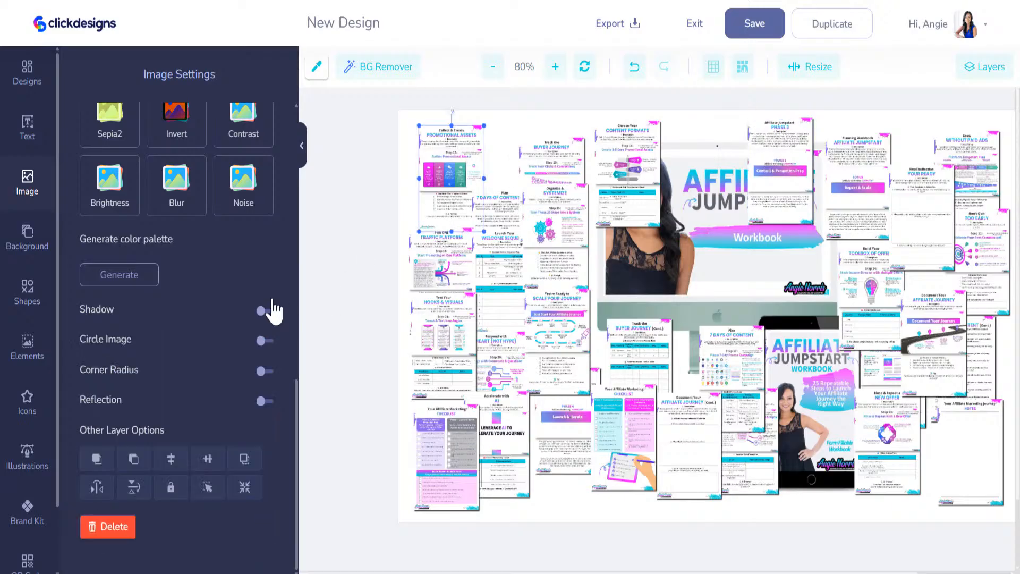
left_click(266, 311)
left_click_drag(455, 168, 598, 284)
left_click(462, 164)
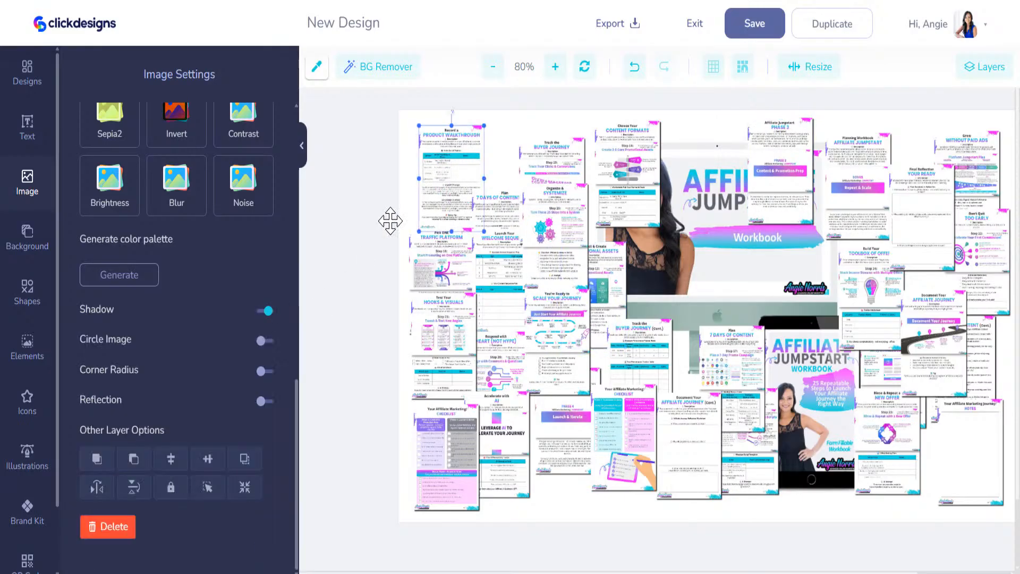
left_click(265, 310)
left_click_drag(457, 187, 695, 353)
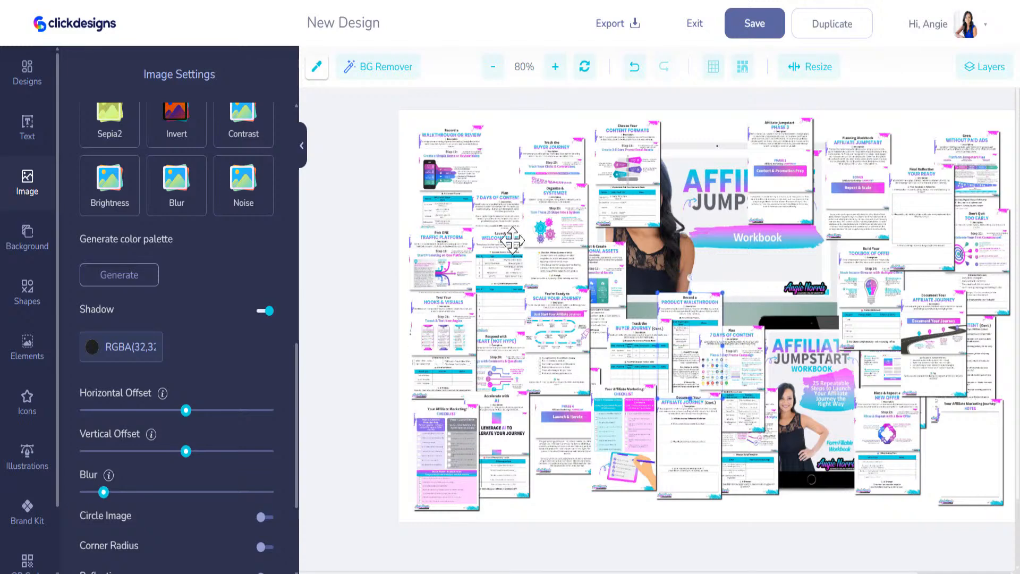
Add a shadow to the Walkthrough or Review page and place it between Planning Workbook and Without Paid Ads
left_click(452, 164)
left_click(266, 311)
left_click_drag(455, 172, 914, 154)
Shadow the Talking Points page and the page beneath it, placing them above 7 Days of Content and behind Launch & Iterate
left_click(451, 162)
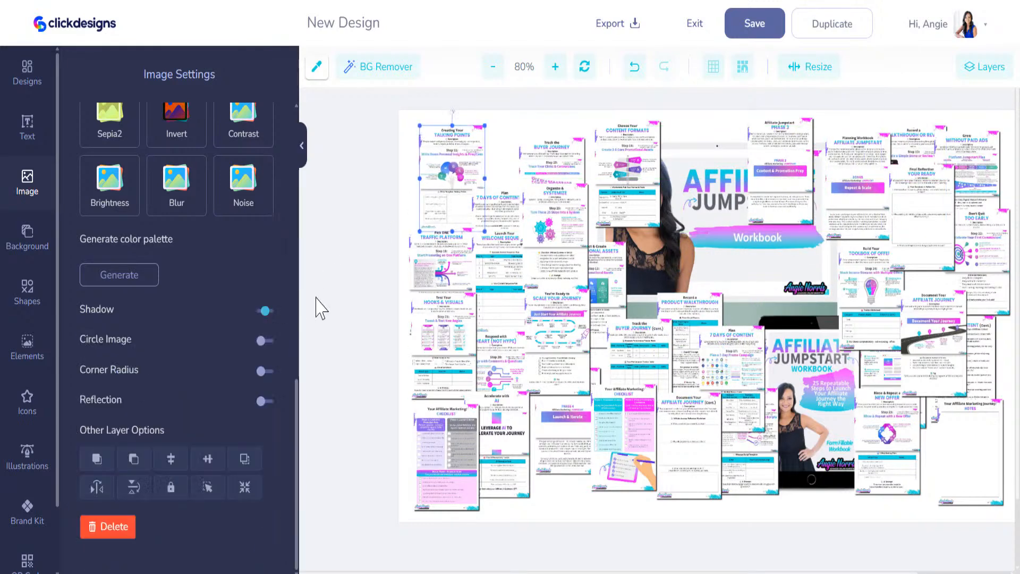
left_click(265, 310)
left_click_drag(441, 179, 547, 475)
left_click(454, 174)
left_click(266, 310)
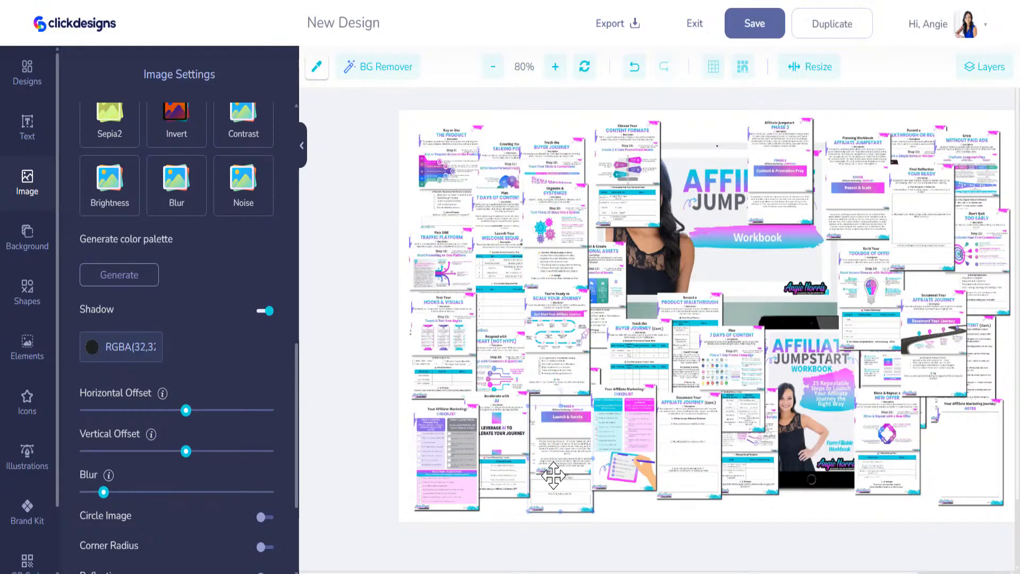
Shadow the Buy or Use the Product and Product Familiarity & Confidence pages, placing them behind New Offer and over the iPad's lower left
left_click(454, 180)
left_click(265, 311)
left_click_drag(464, 174, 870, 453)
left_click(436, 168)
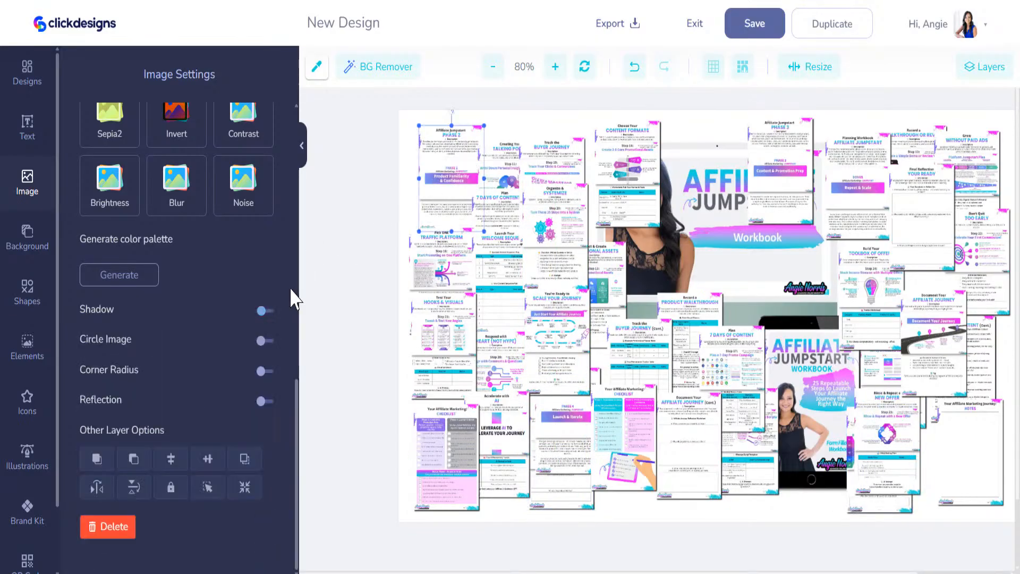
left_click_drag(596, 325, 777, 452)
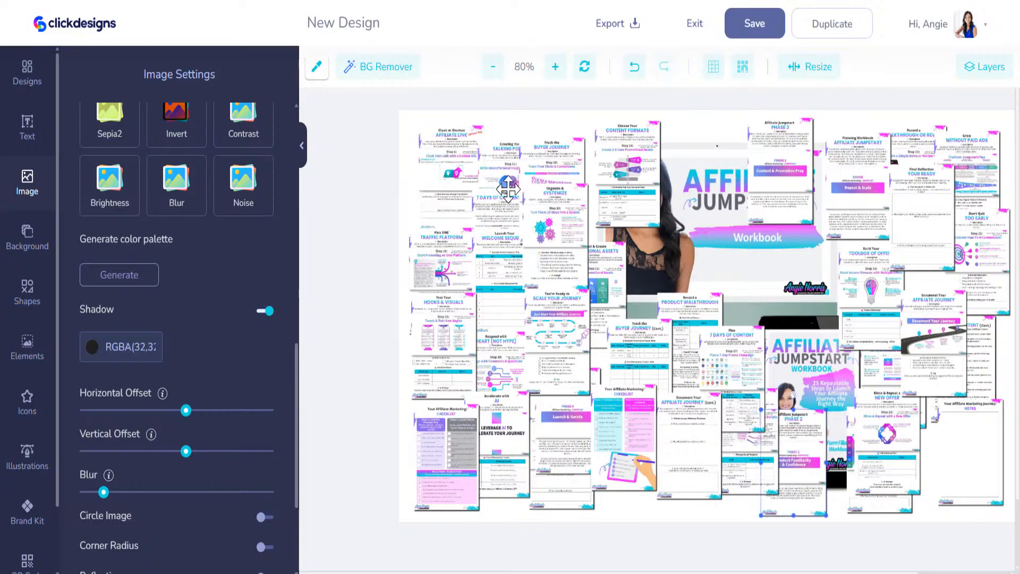
Shadow the Cloak or Shorten and Copy Your Affiliate Link pages, placing them above Track the Buyer Journey and right of Content Formats
left_click(421, 207)
left_click(269, 308)
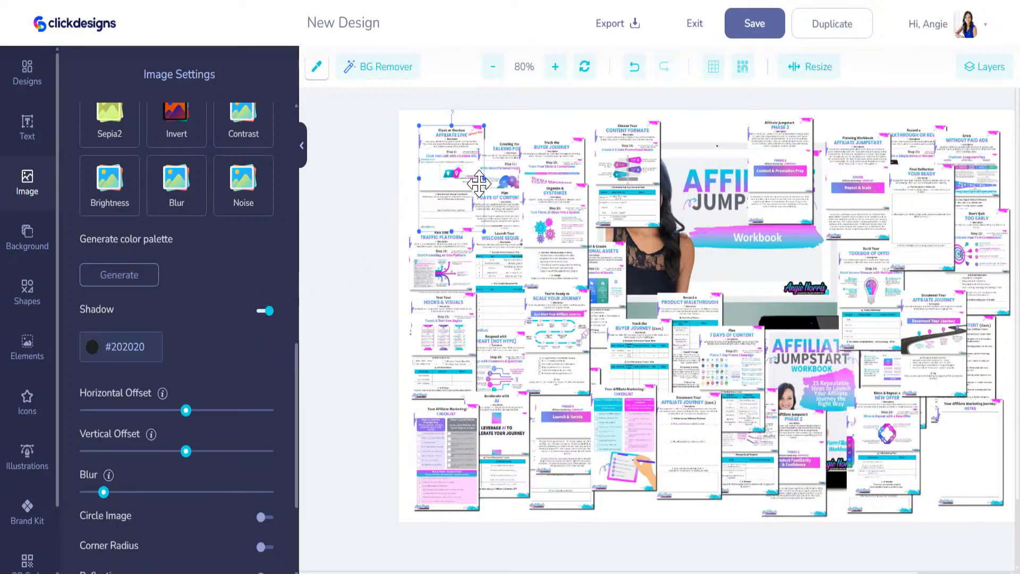
left_click_drag(479, 184, 518, 173)
left_click(429, 182)
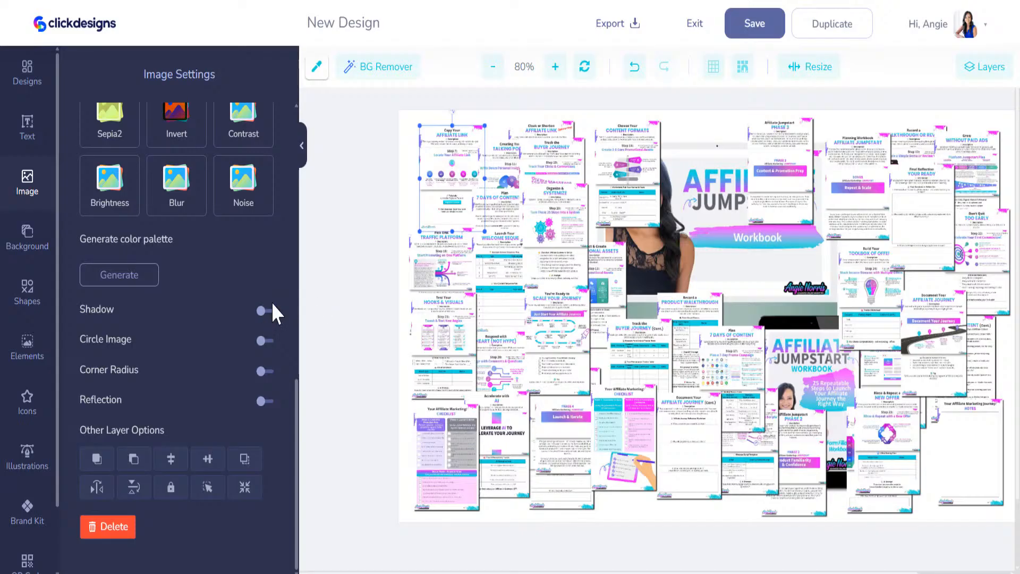
left_click(265, 310)
left_click_drag(456, 197, 709, 188)
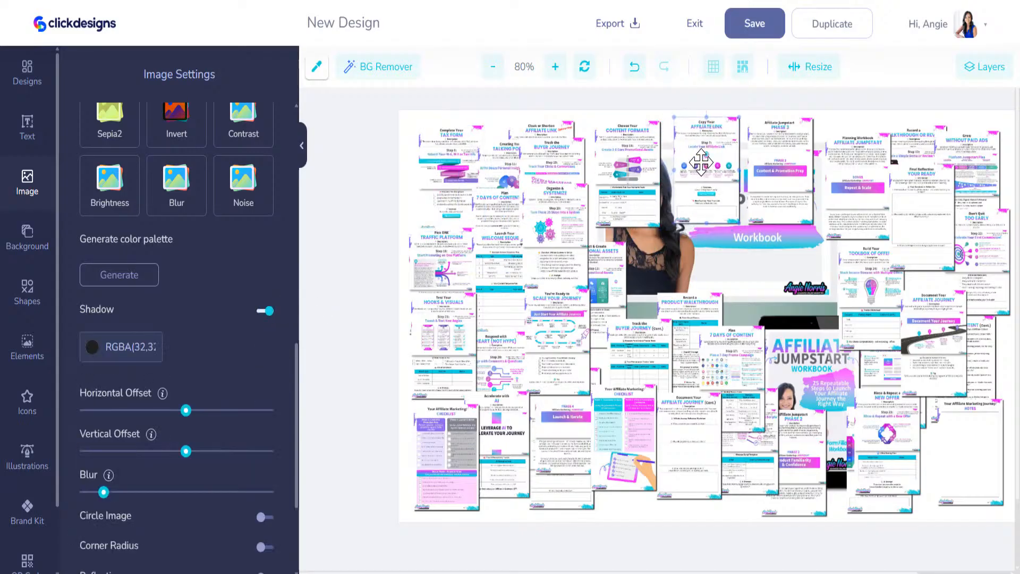
Add a shadow to the Tax Form page and place it just above the Planning Workbook page
left_click(377, 228)
left_click(265, 310)
left_click_drag(446, 205, 853, 184)
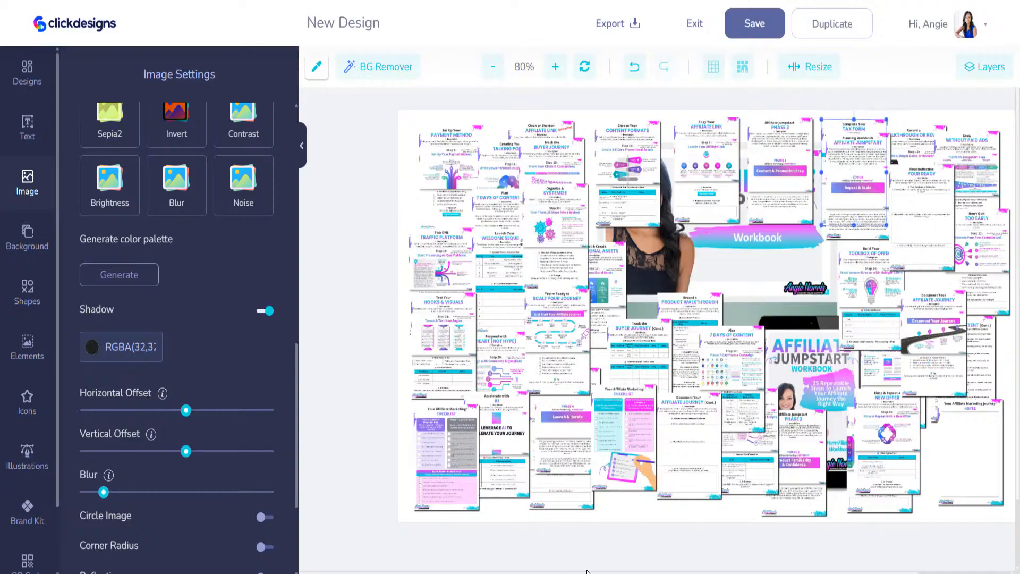
Select all the page image layers together with the Ipad layer, excluding Imac, and scale them down slightly as one group
left_click_drag(731, 572, 829, 573)
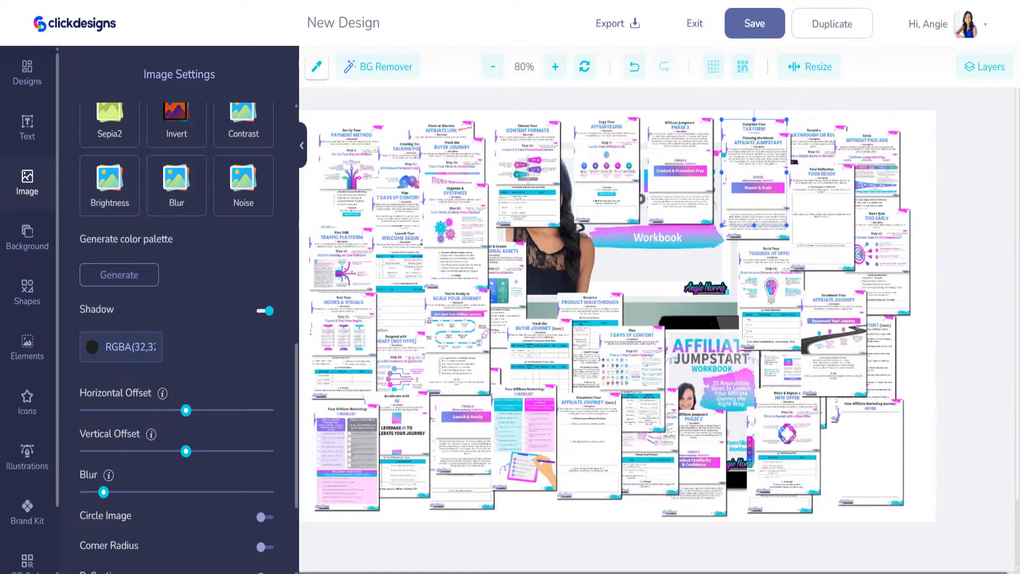
left_click(984, 68)
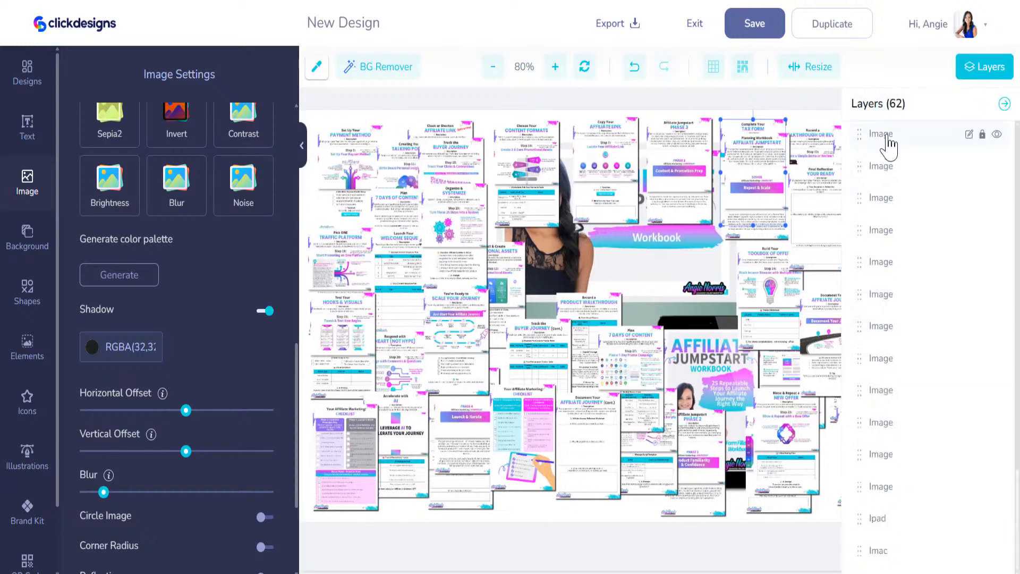
left_click(885, 139)
left_click(884, 165, "shift")
left_click(859, 205, "shift")
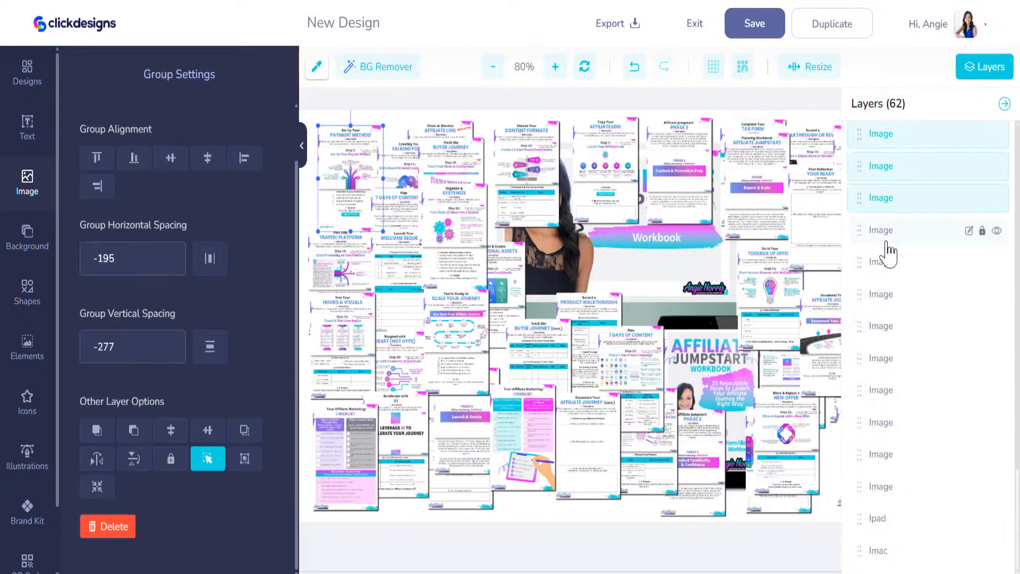
left_click(861, 234, "shift")
left_click(882, 263, "shift")
left_click(892, 294, "shift")
left_click(897, 331, "shift")
left_click(893, 366, "shift")
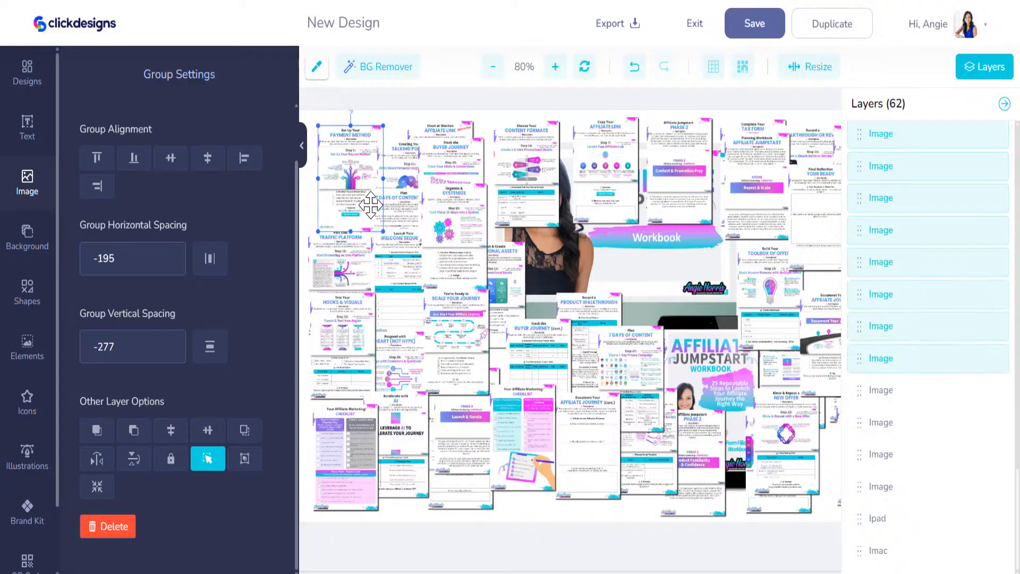
left_click(903, 392, "shift")
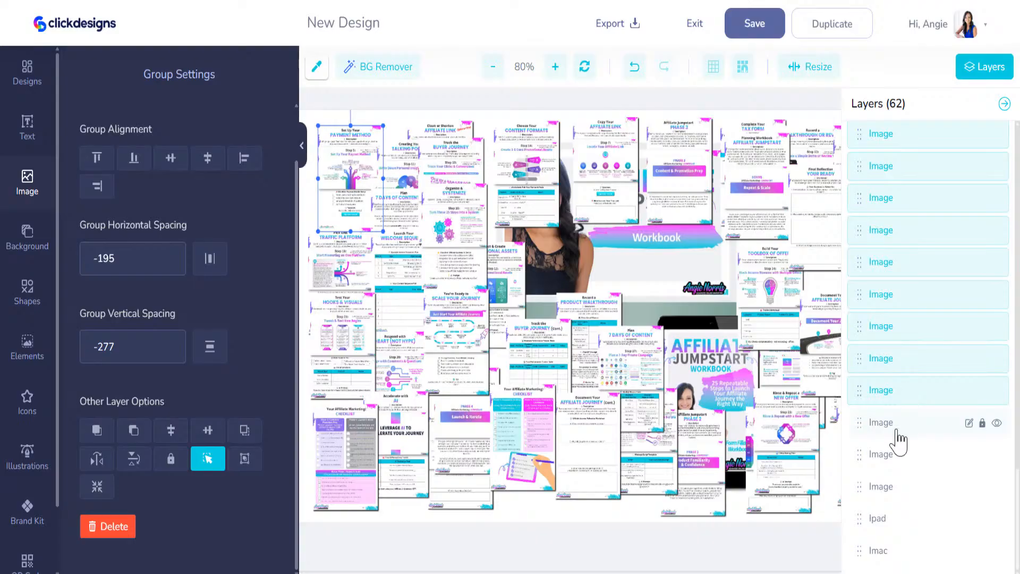
left_click(899, 423, "shift")
left_click(890, 454, "shift")
left_click(885, 487, "shift")
left_click(884, 517, "shift")
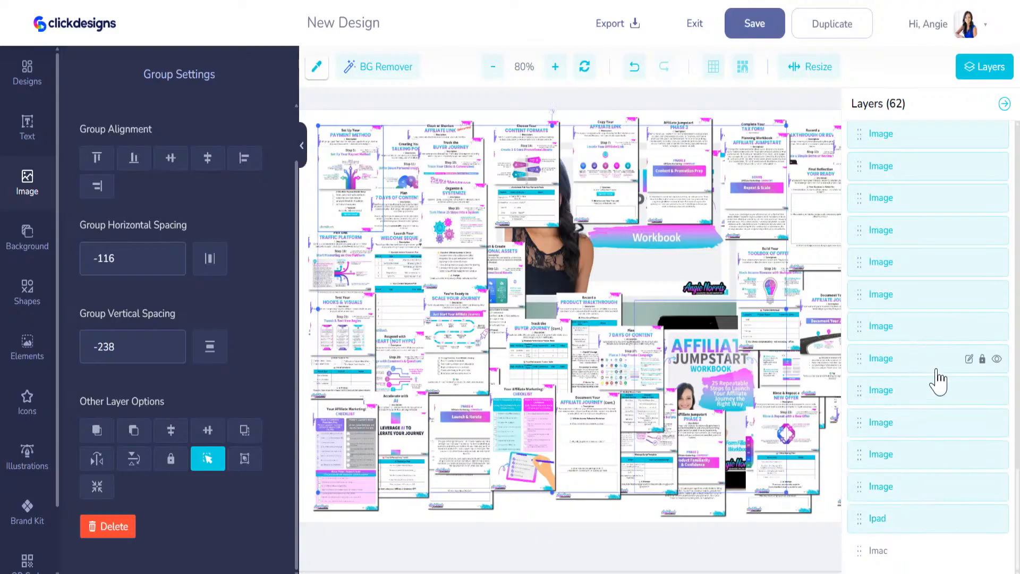
left_click(1017, 427)
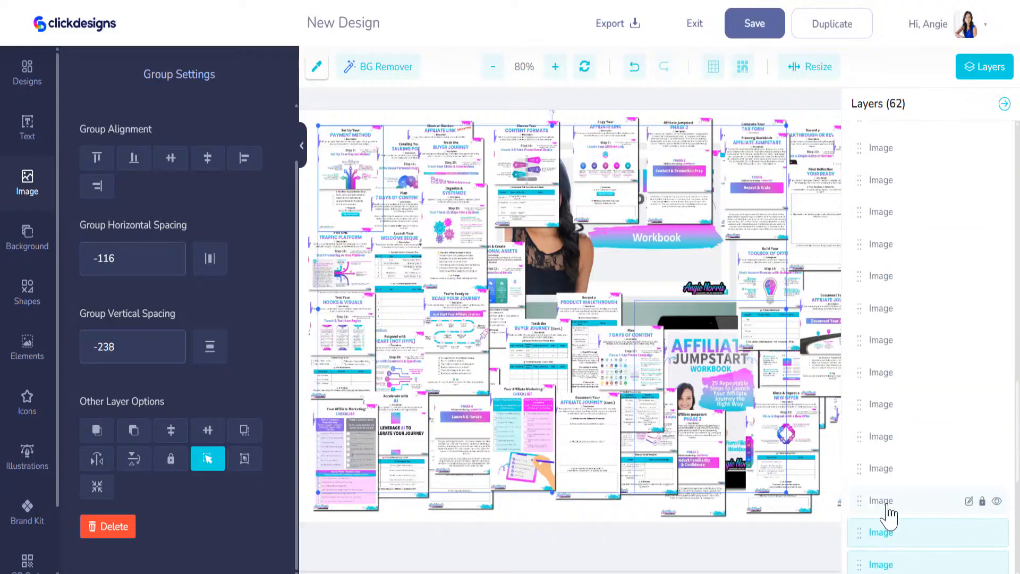
left_click(884, 498, "shift")
left_click(884, 467, "shift")
left_click(886, 436, "shift")
left_click(893, 372, "shift")
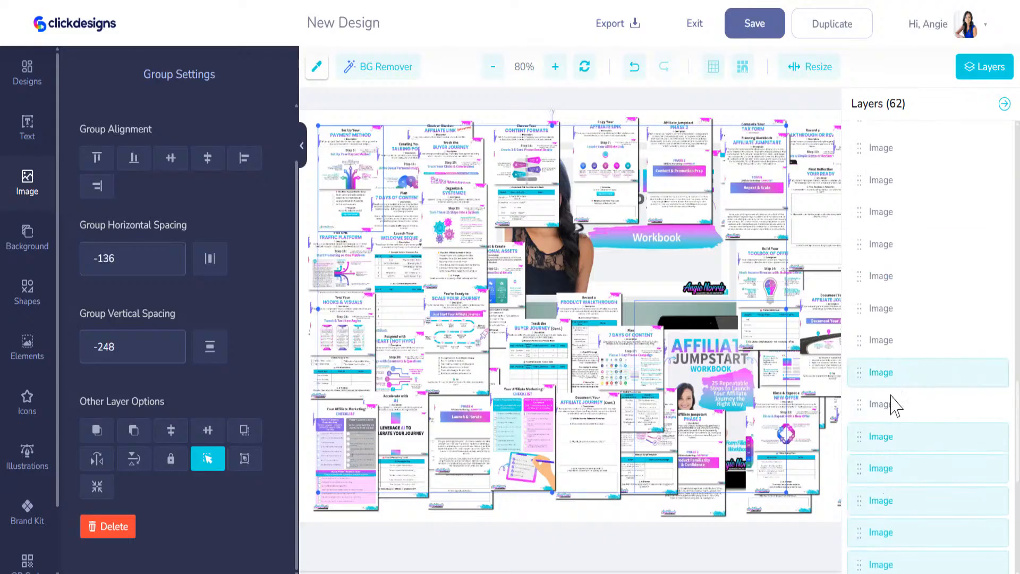
left_click(894, 406, "shift")
left_click(894, 342, "shift")
left_click(894, 309, "shift")
left_click(893, 276, "shift")
left_click(894, 245, "shift")
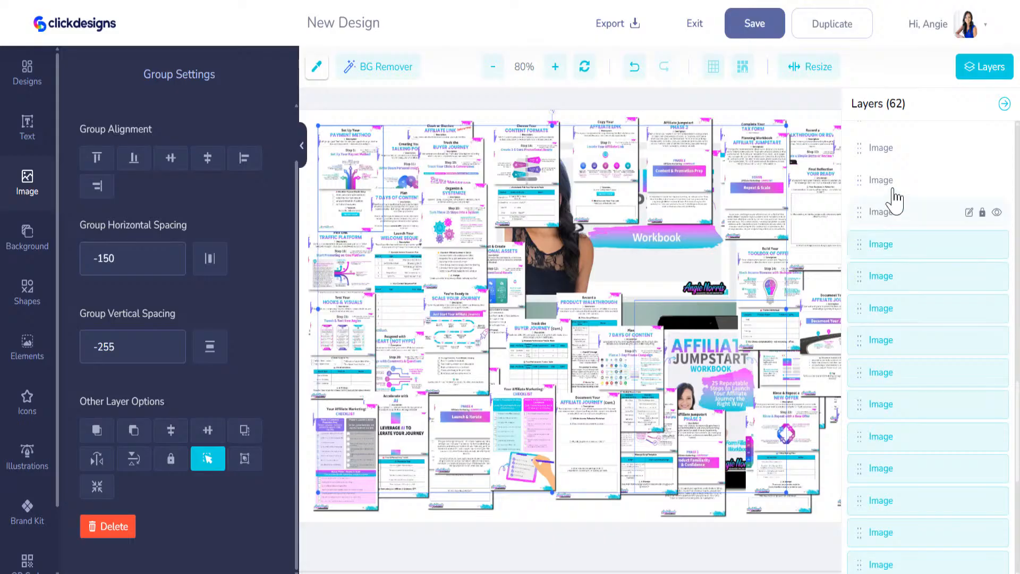
left_click(893, 212, "shift")
left_click(893, 182, "shift")
left_click(890, 151, "shift")
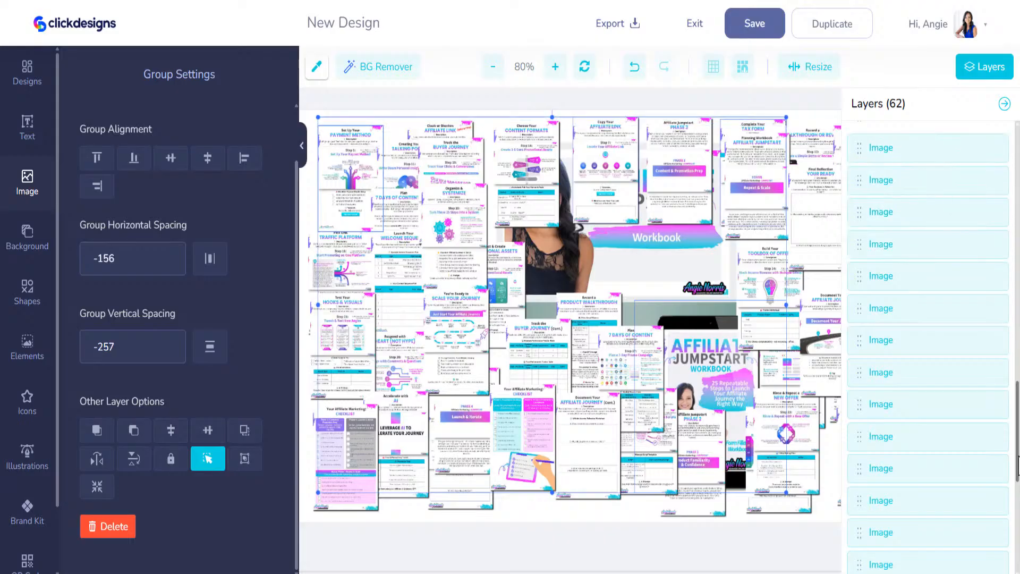
left_click_drag(1019, 452, 1019, 363)
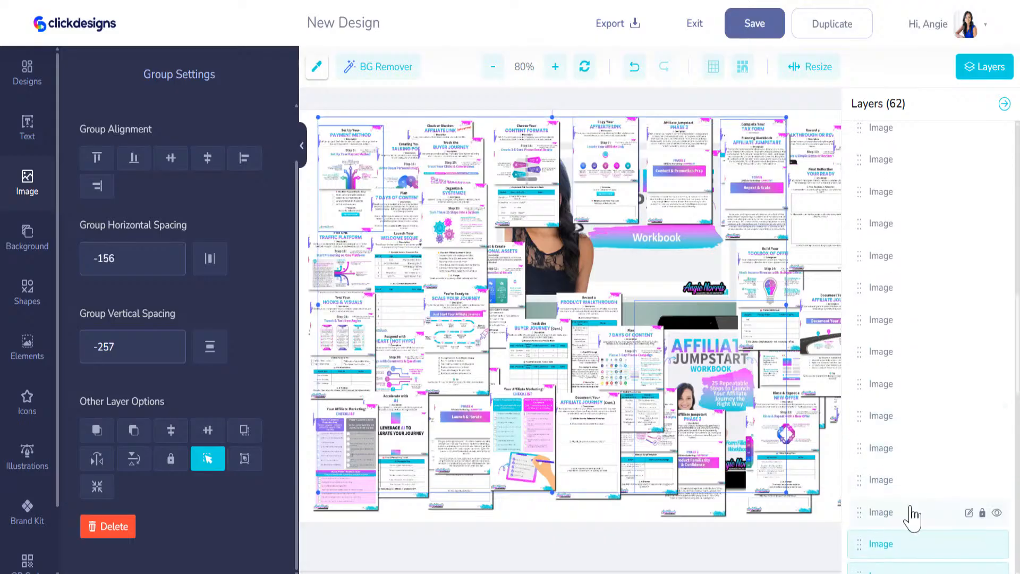
left_click(910, 513, "shift")
left_click(904, 480, "shift")
left_click(900, 449, "shift")
left_click(898, 416, "shift")
left_click(897, 383, "shift")
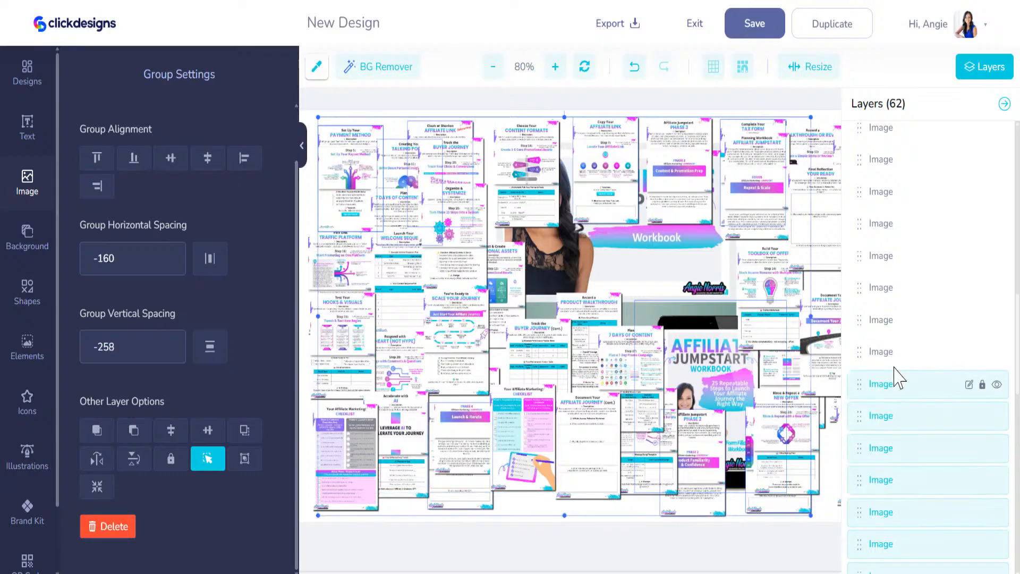
left_click(896, 352, "shift")
left_click(894, 321, "shift")
left_click(895, 287, "shift")
left_click(896, 255, "shift")
left_click(897, 223, "shift")
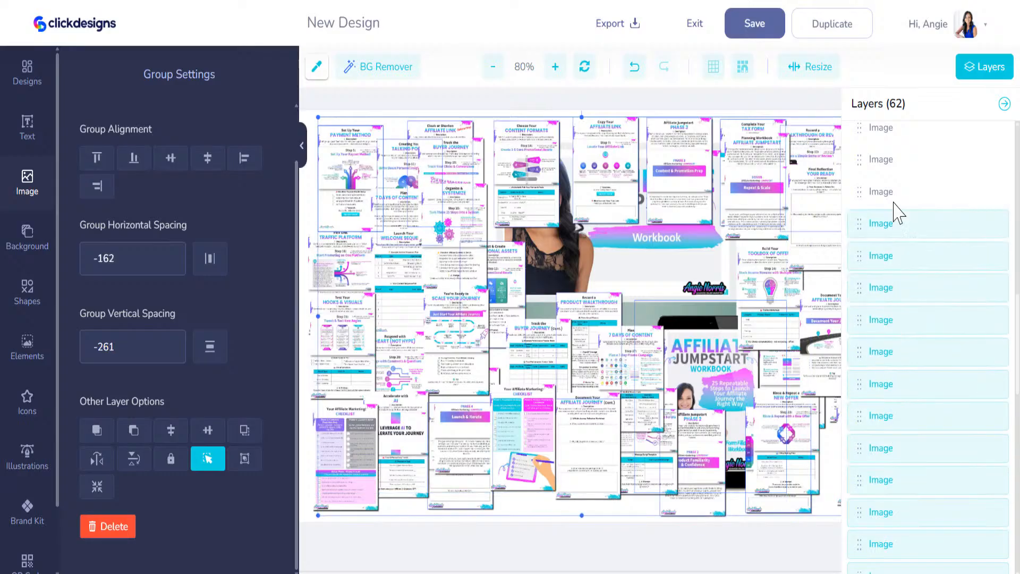
left_click(895, 193, "shift")
left_click(890, 161, "shift")
left_click(896, 130, "shift")
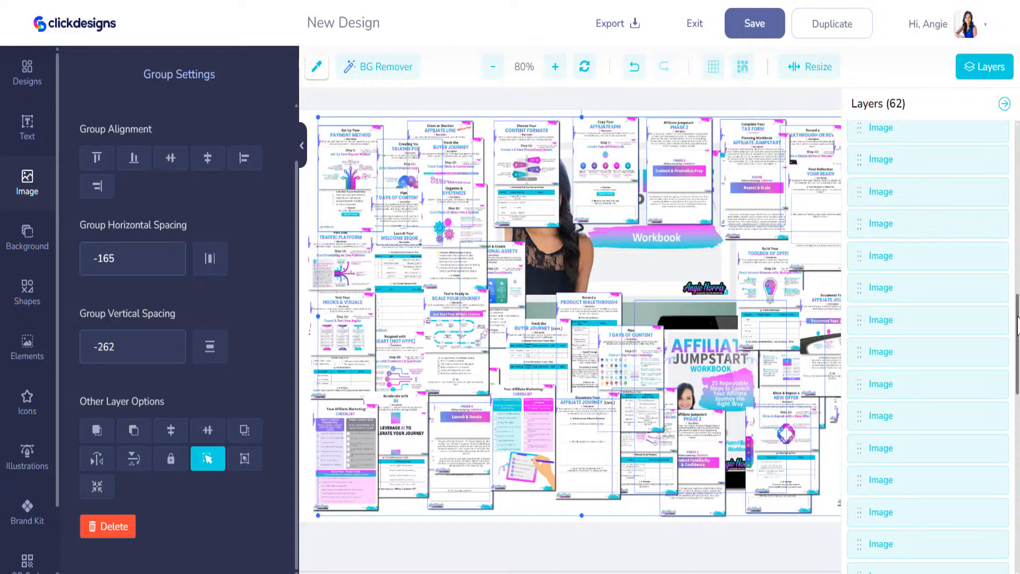
scroll(1018, 325, "up", 6)
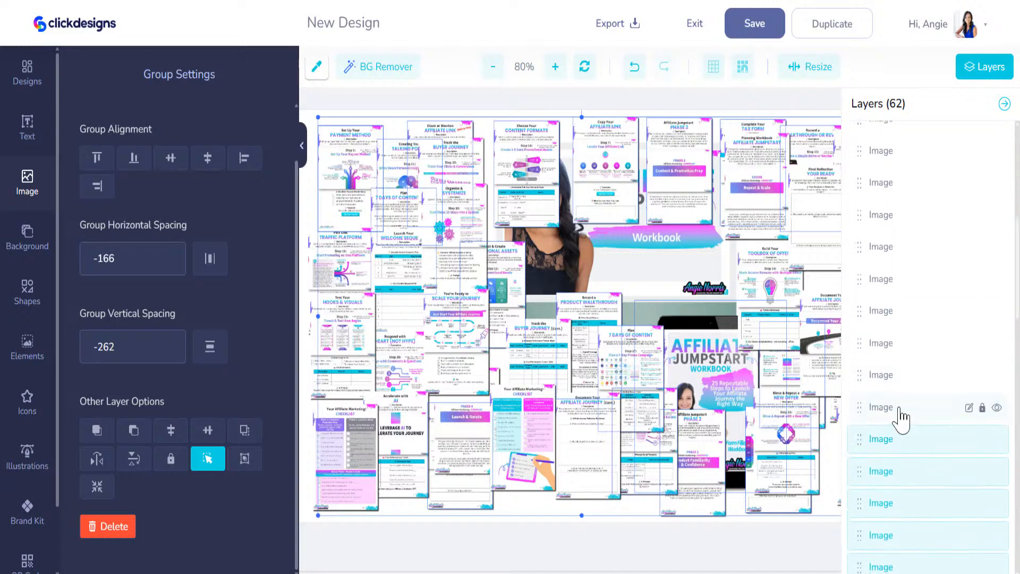
left_click(899, 408, "shift")
left_click(897, 375, "shift")
left_click(897, 343, "shift")
left_click(896, 310, "shift")
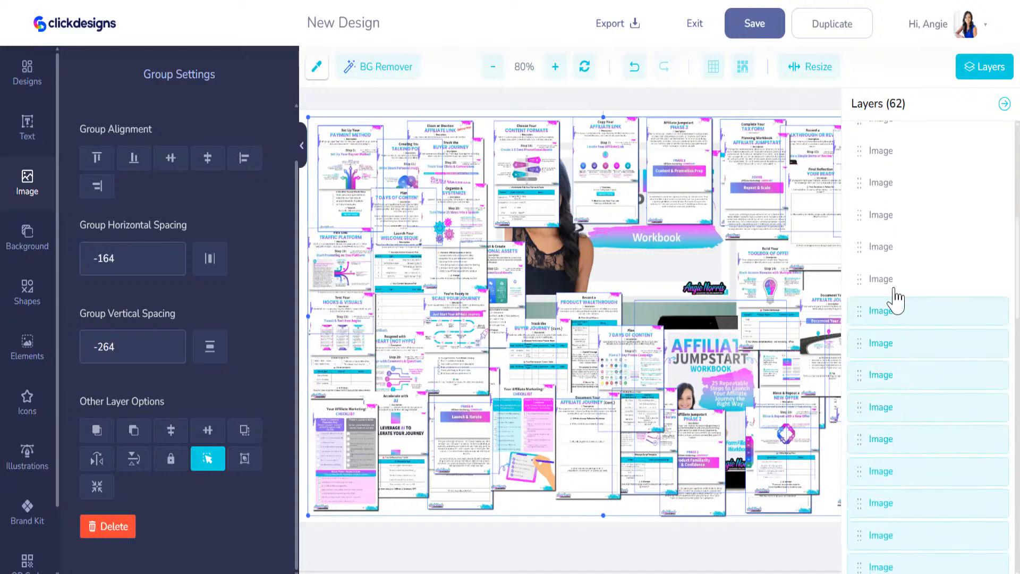
left_click(896, 278, "shift")
left_click(894, 246, "shift")
left_click(893, 214, "shift")
left_click(893, 182, "shift")
left_click(892, 150, "shift")
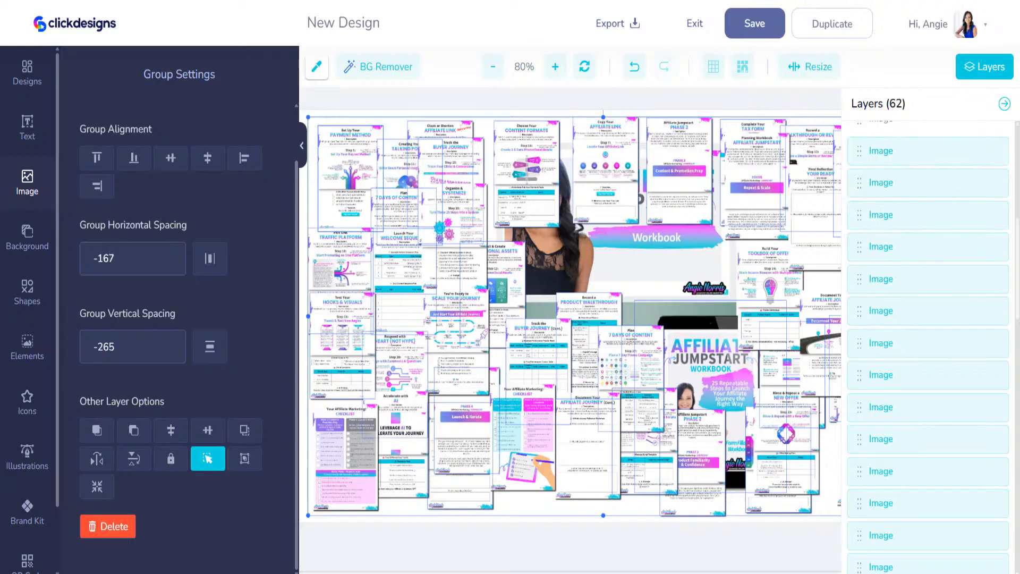
left_click_drag(1016, 237, 1016, 174)
left_click_drag(923, 396, 884, 142)
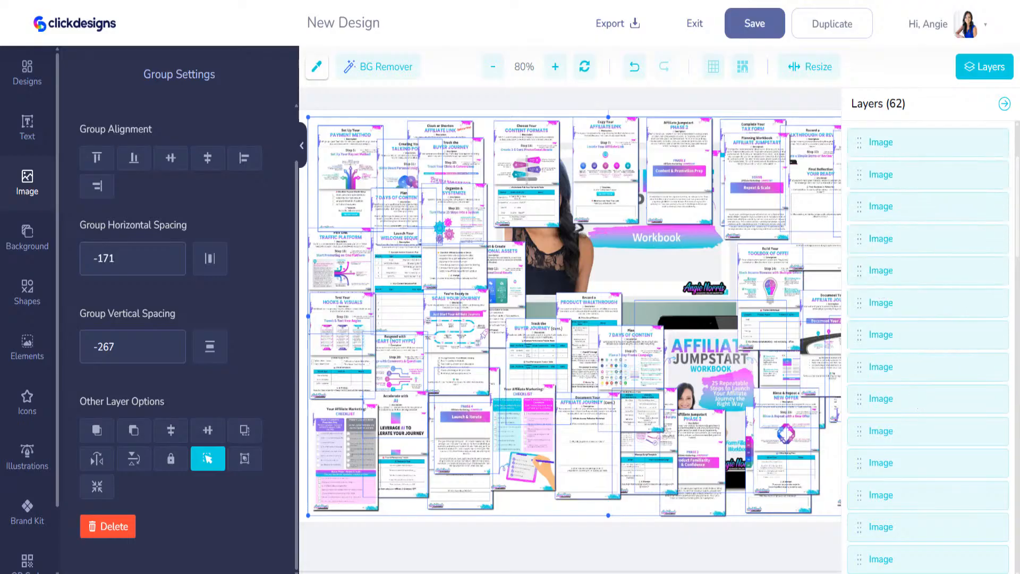
left_click_drag(1018, 249, 903, 143)
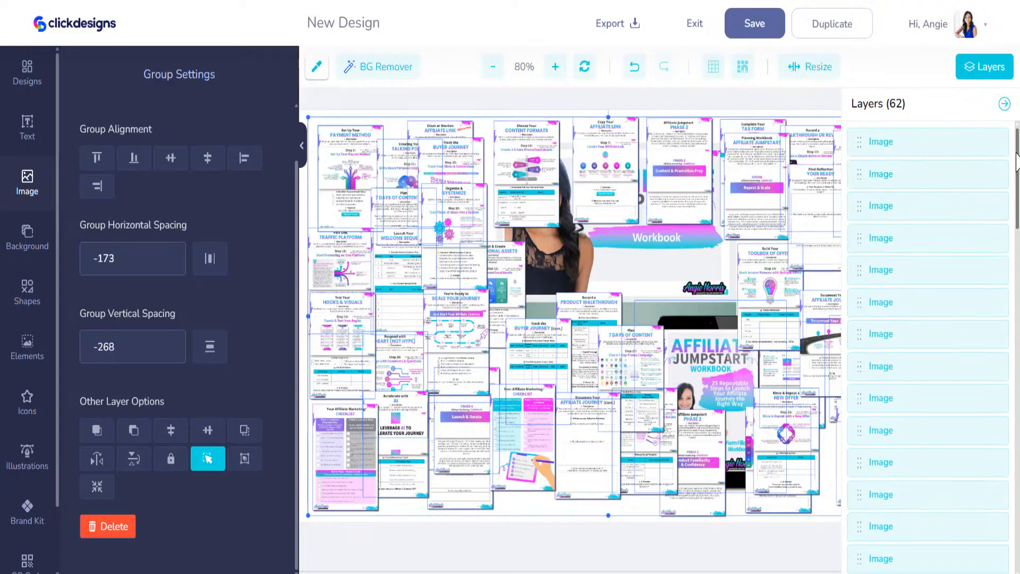
scroll(929, 413, "down", 5)
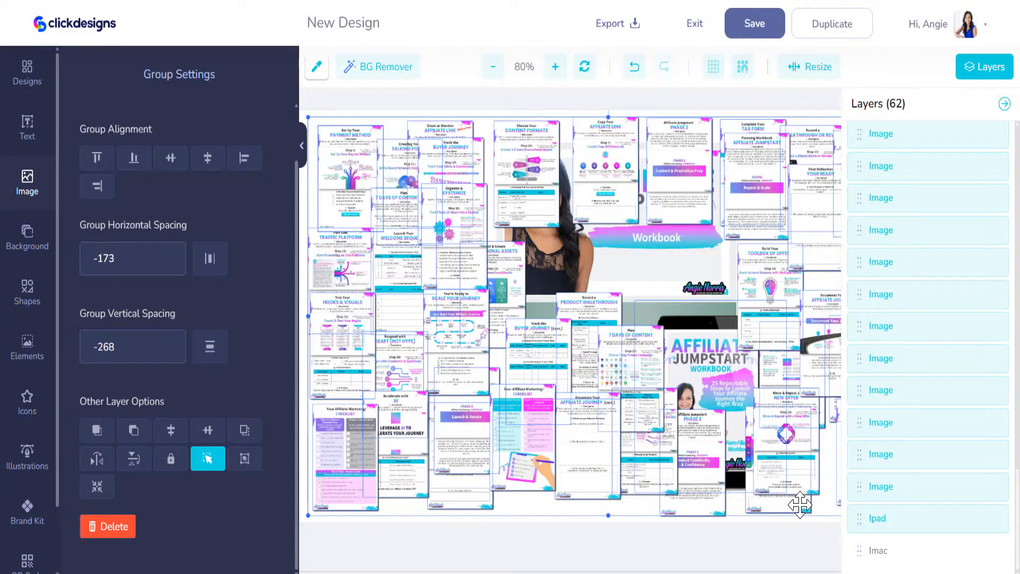
left_click_drag(308, 514, 354, 481)
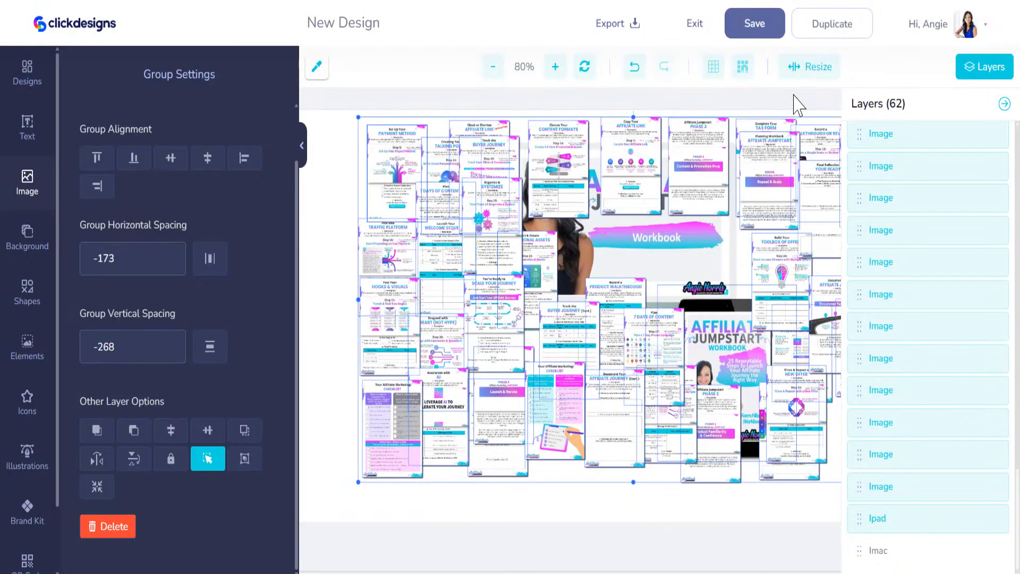
Release the group selection and move the Payment Method page to the canvas's upper-left corner, beside the Affiliate Info page
left_click(896, 552)
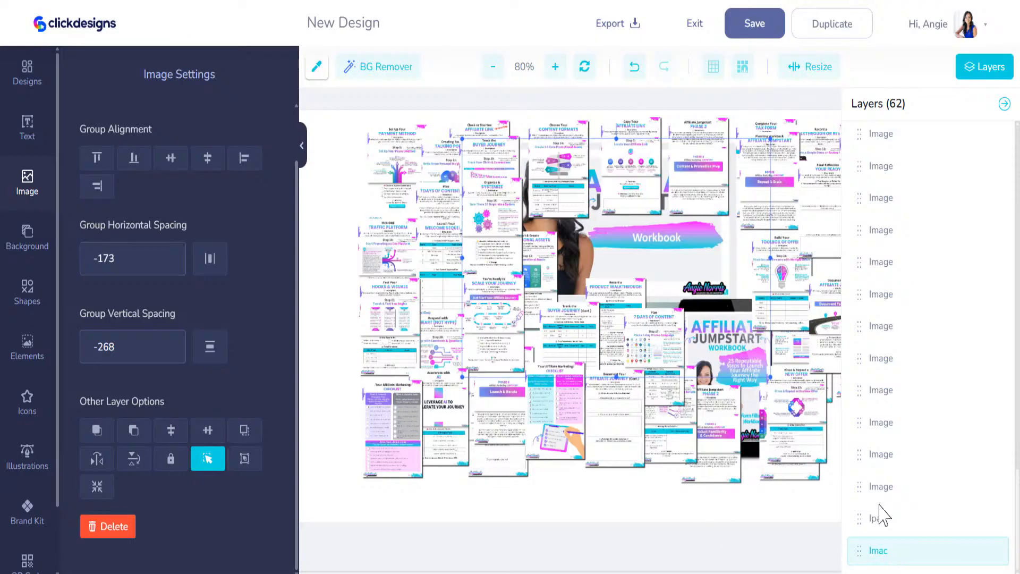
left_click(1004, 104)
left_click_drag(431, 142, 329, 224)
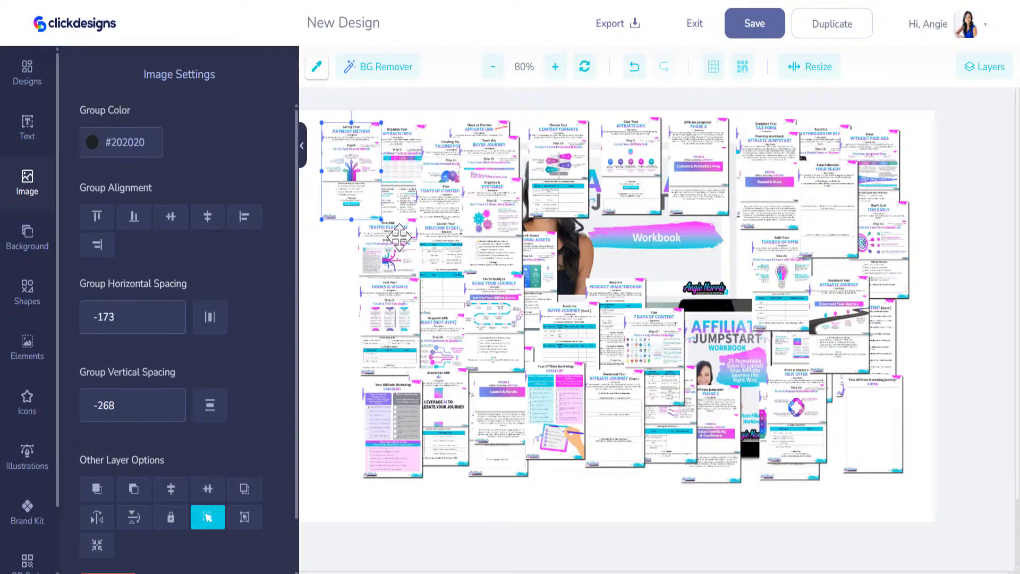
Place the Payment Method page at the canvas's left edge, beside the Hooks & Visuals page
left_click(343, 307)
left_click(346, 190)
scroll(228, 420, "down", 8)
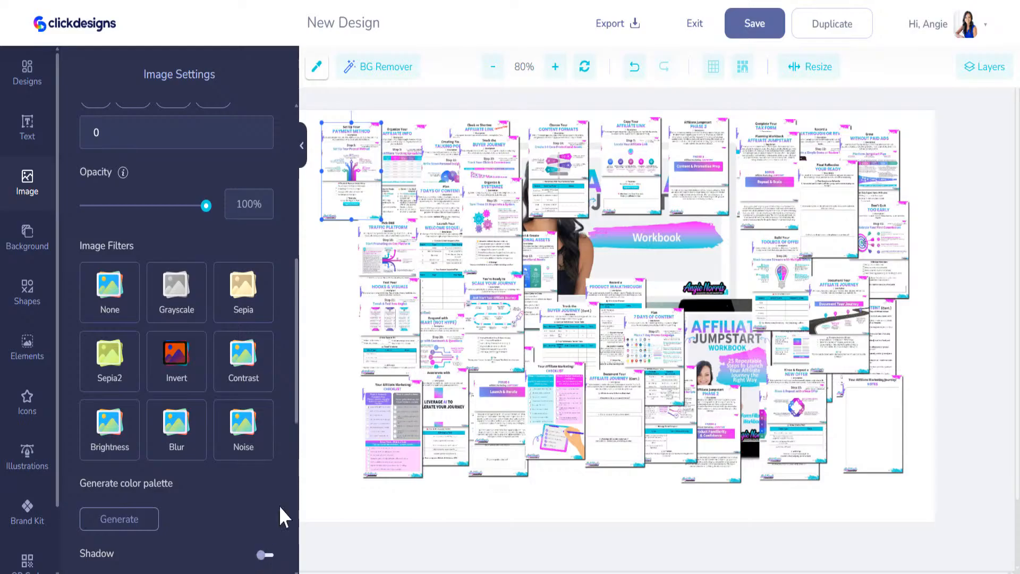
left_click_drag(354, 239, 347, 321)
Add a shadow to the Affiliate Info page and place it at the canvas's left edge above the Payment Method page
left_click_drag(381, 154, 333, 156)
scroll(238, 466, "down", 5)
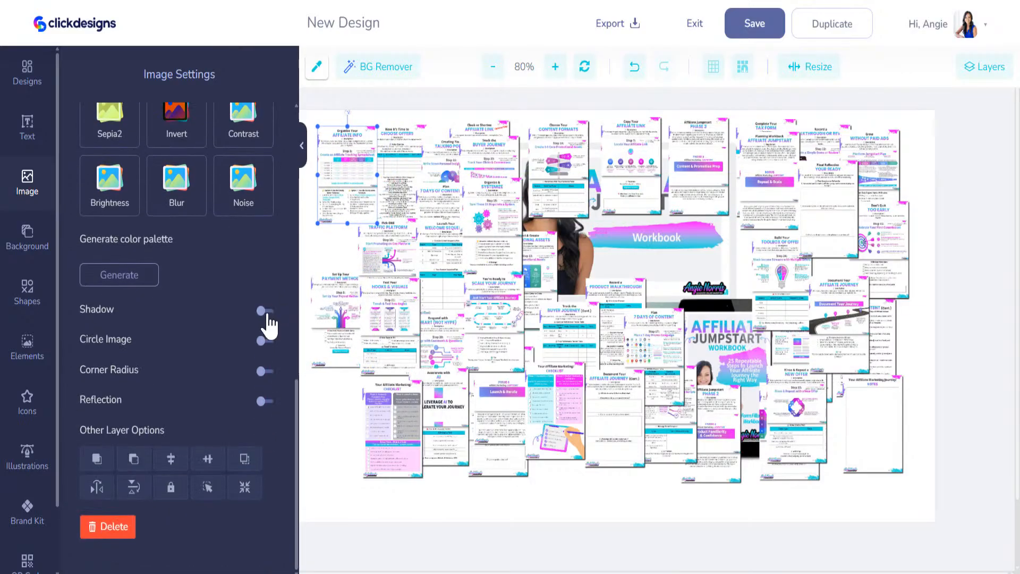
left_click(265, 310)
left_click_drag(356, 158, 350, 193)
Place the Choose Offers page above Affiliate Info, and shadow the next stacked page at the canvas bottom below the Affiliate Marketing Checklist
left_click_drag(383, 155, 554, 448)
left_click(266, 311)
left_click(266, 310)
left_click(265, 312)
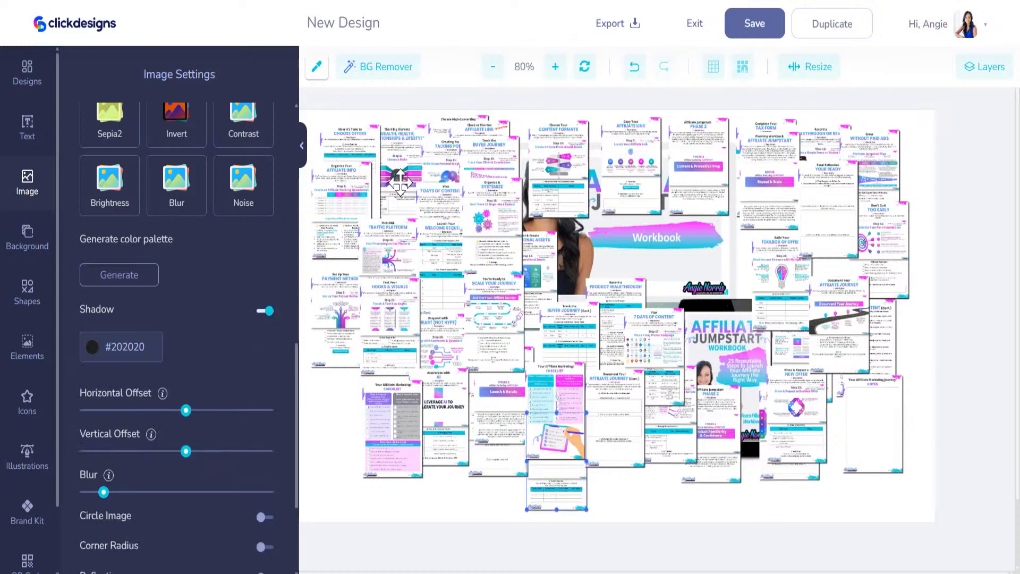
Shadow the Wealth, Health, Relationships & Lifestyle and Phase 1 pages, placing them at the canvas's lower-left edge and bottom centre
left_click_drag(399, 183, 330, 448)
left_click(264, 311)
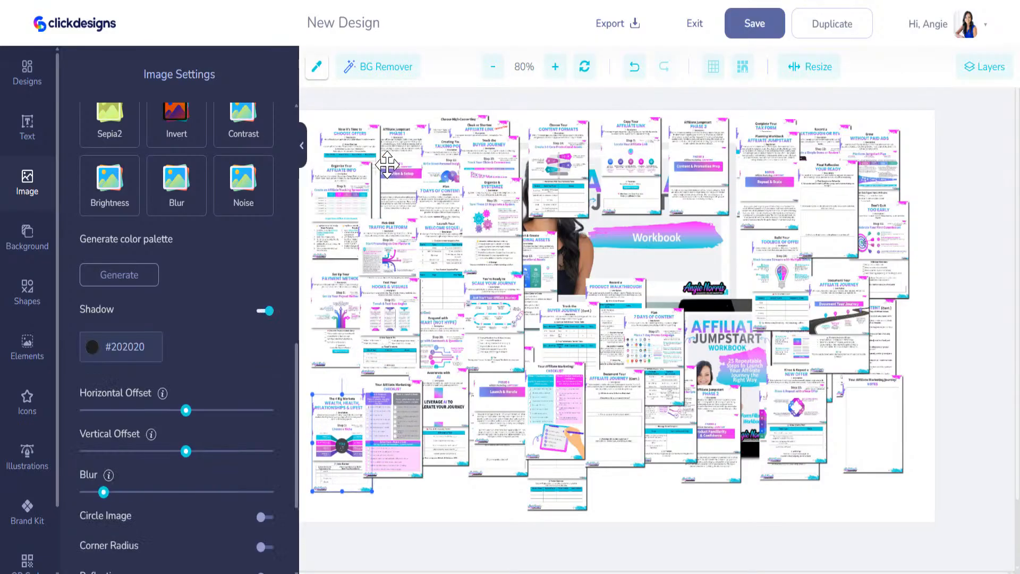
left_click_drag(415, 161, 684, 457)
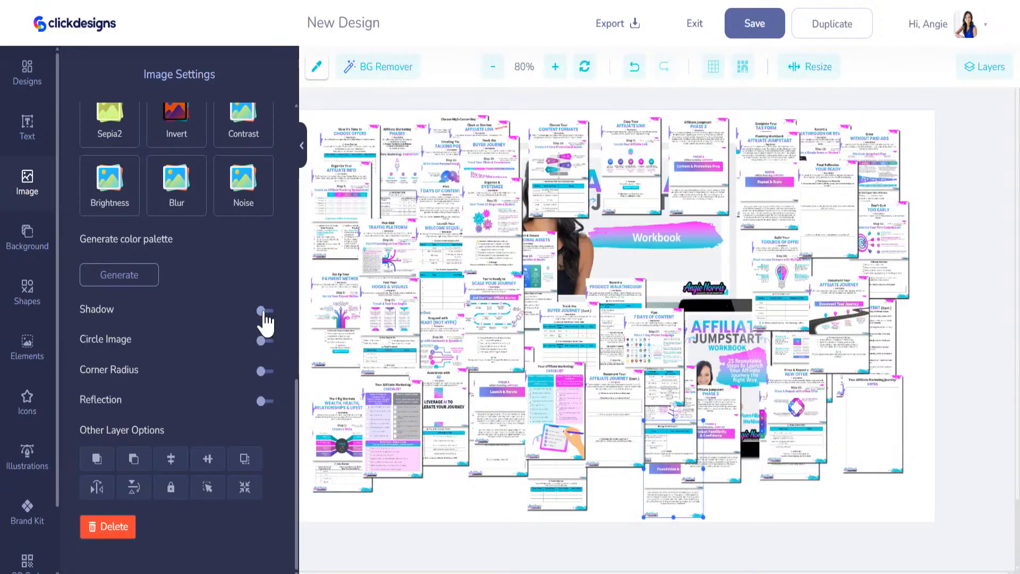
left_click(264, 313)
Shadow the Affiliate Marketing Phases and Money on the Table pages, placing them side by side below the New Offer and Notes pages
left_click_drag(410, 154, 790, 441)
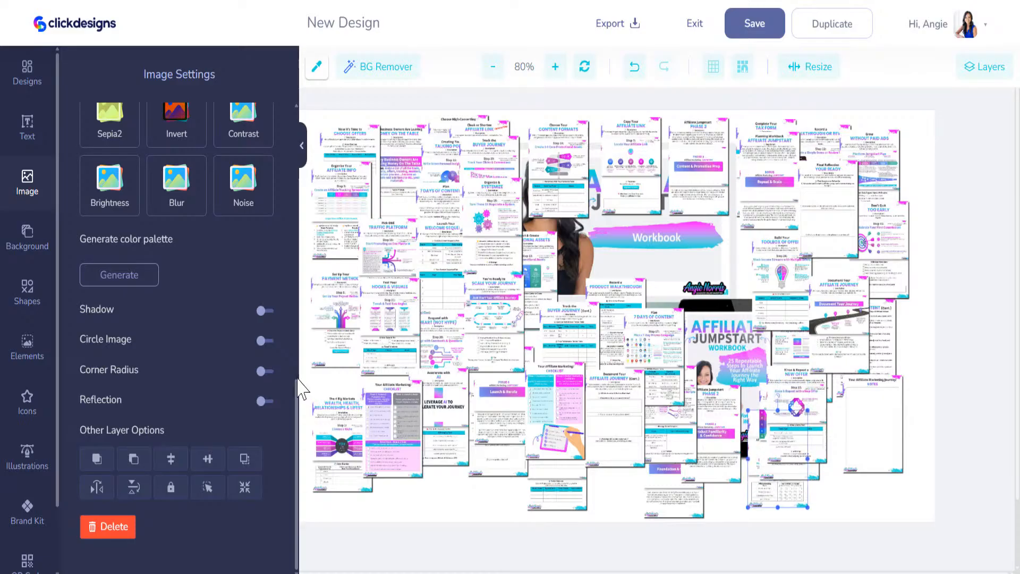
left_click(262, 313)
left_click_drag(396, 161, 844, 445)
left_click(264, 312)
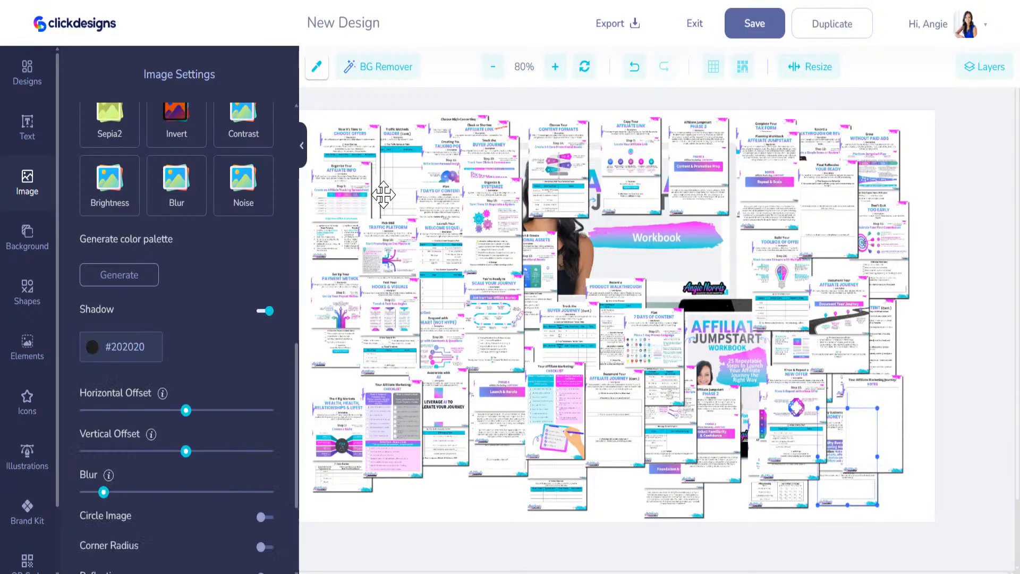
Shadow both Traffic Methods Galore pages, placing the continued page in the canvas's lower-right corner and the other below Payment Method
left_click_drag(435, 213, 899, 447)
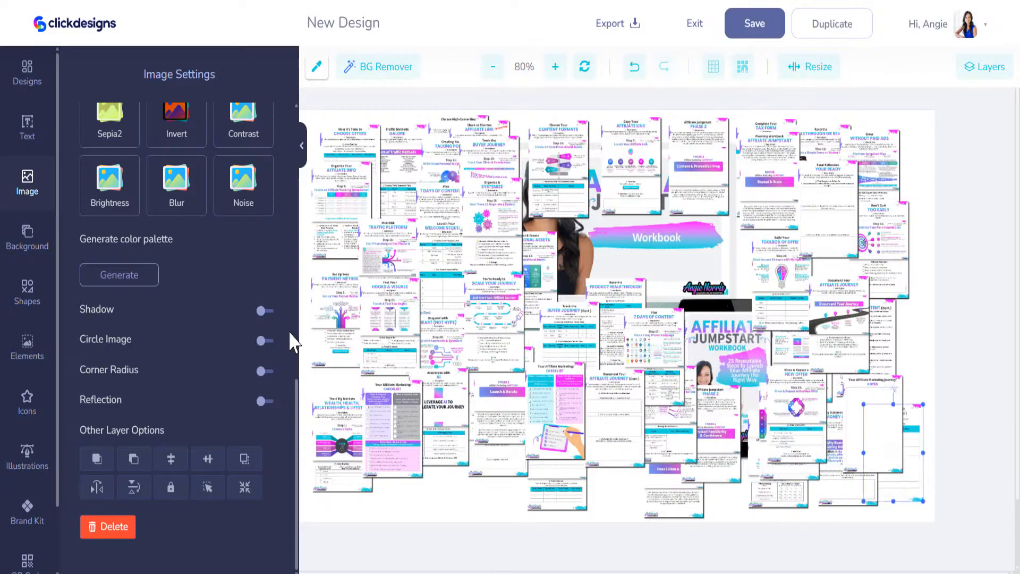
left_click(264, 312)
left_click_drag(395, 163, 335, 347)
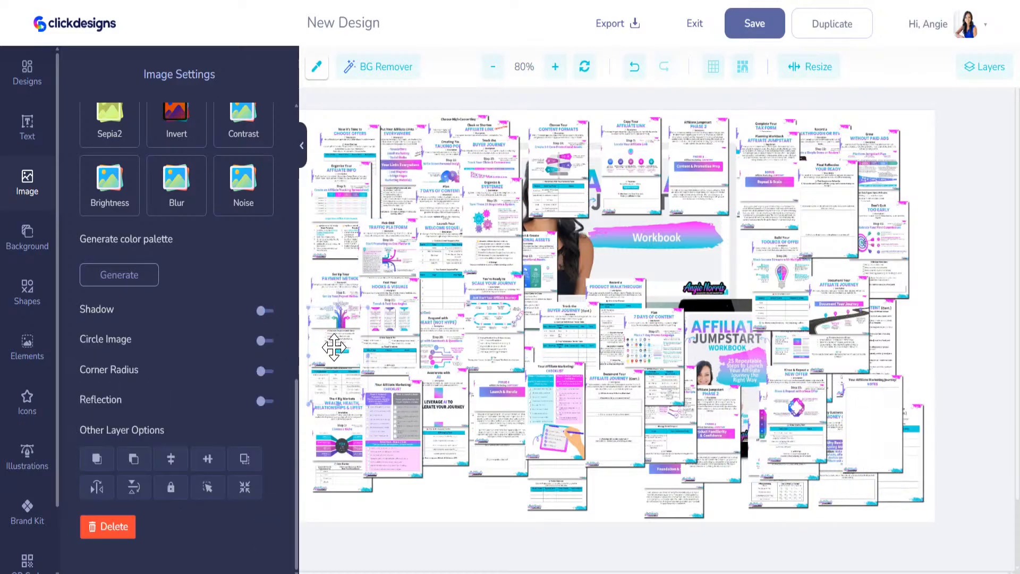
left_click(264, 312)
Shadow the Put Your Affiliate Links Everywhere page below the Leverage AI page, and a stacked Affiliate Journey page right of Phase 1
left_click_drag(405, 172, 449, 456)
left_click(264, 312)
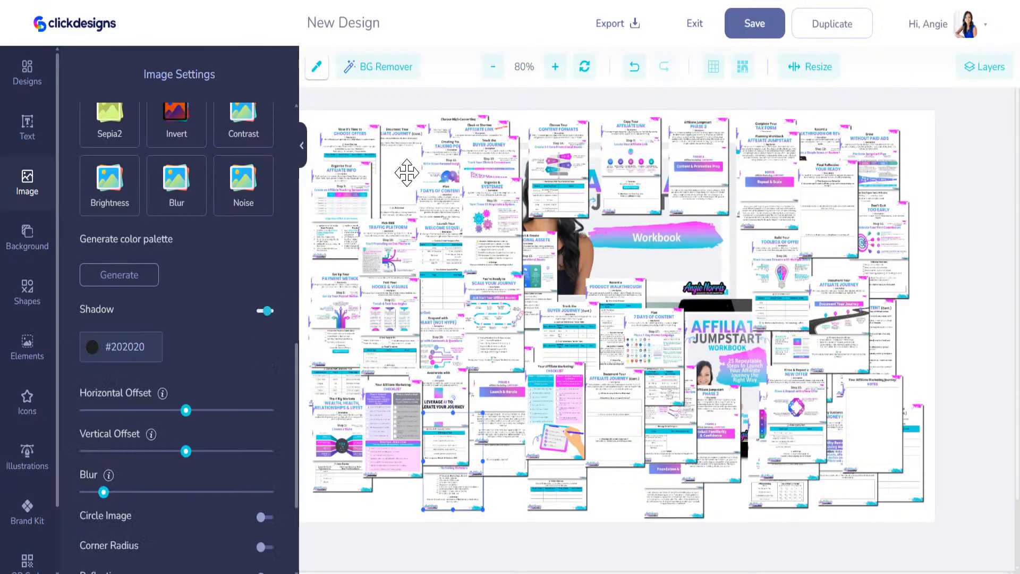
left_click_drag(405, 172, 738, 450)
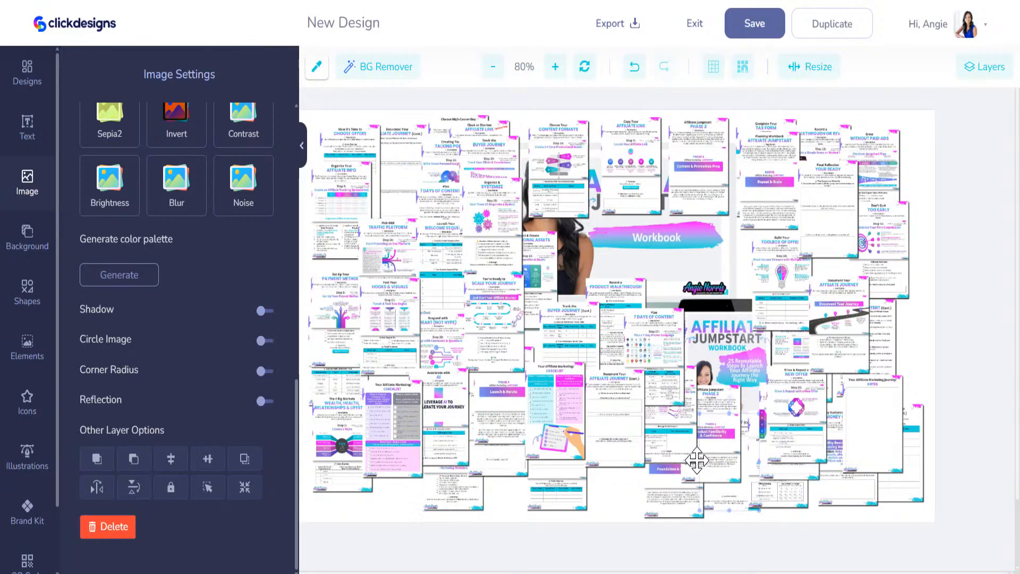
left_click(264, 312)
Shadow the two remaining stacked Affiliate Journey pages, placing one at the canvas's bottom centre and one at the top beside Content Formats
left_click(415, 205)
left_click_drag(414, 205, 627, 478)
left_click(264, 312)
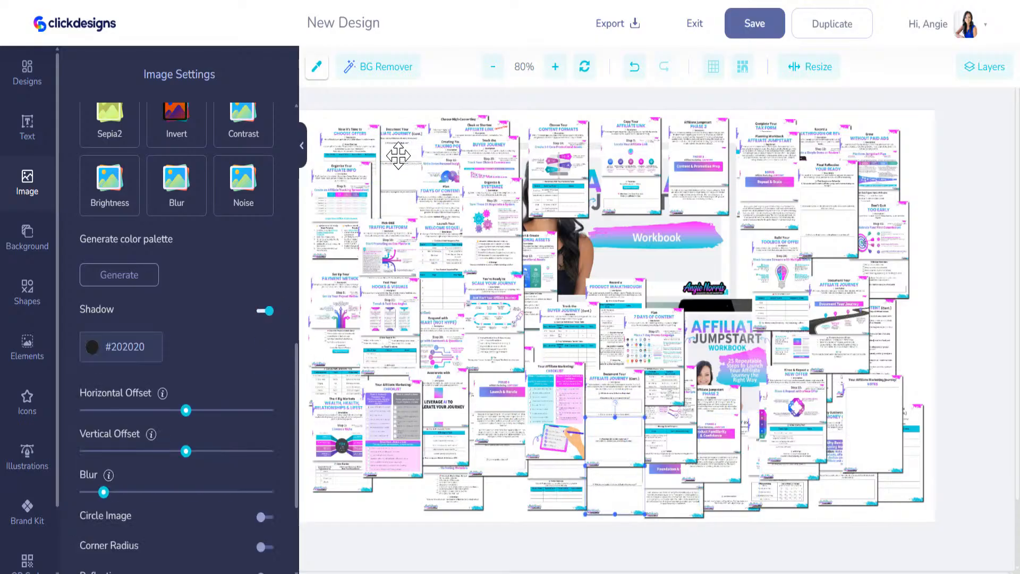
left_click_drag(393, 167, 505, 149)
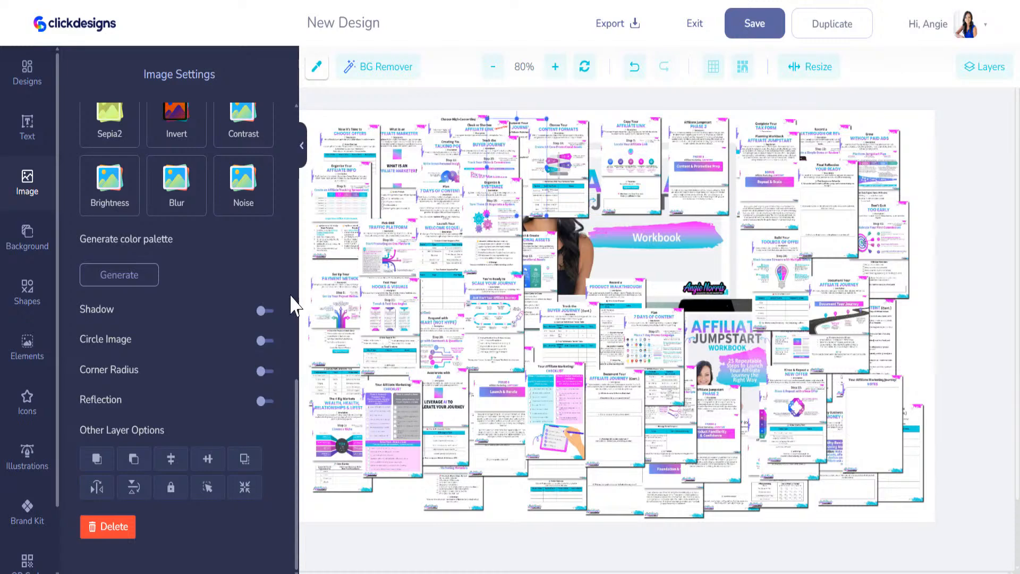
left_click(266, 310)
Shadow the What Is an Affiliate Marketer page and another stacked page, and place them along the canvas's lower-left bottom edge
left_click_drag(394, 173, 364, 434)
left_click(264, 311)
left_click(264, 311)
left_click(266, 313)
left_click(267, 313)
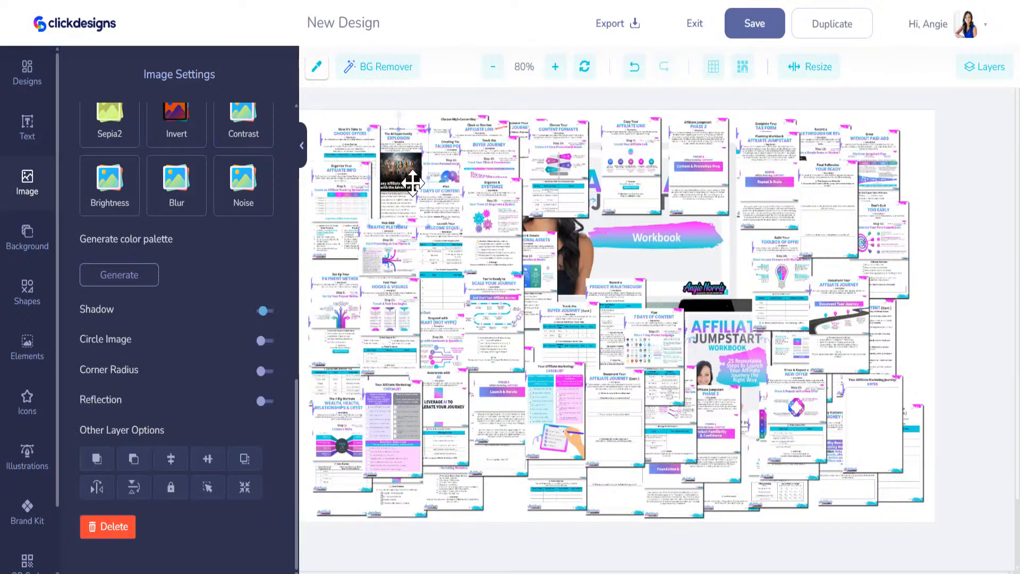
Shadow the AI Opportunity Explosion and Why I Love Affiliate Marketing pages, placing them above Traffic Platform and in the canvas's upper-left corner
left_click(266, 312)
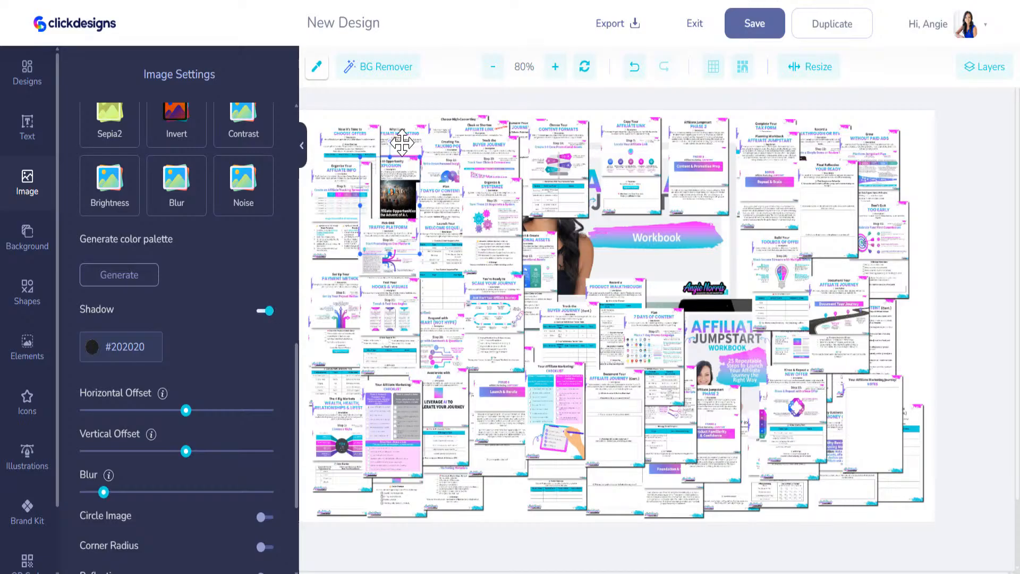
left_click(265, 311)
left_click(266, 313)
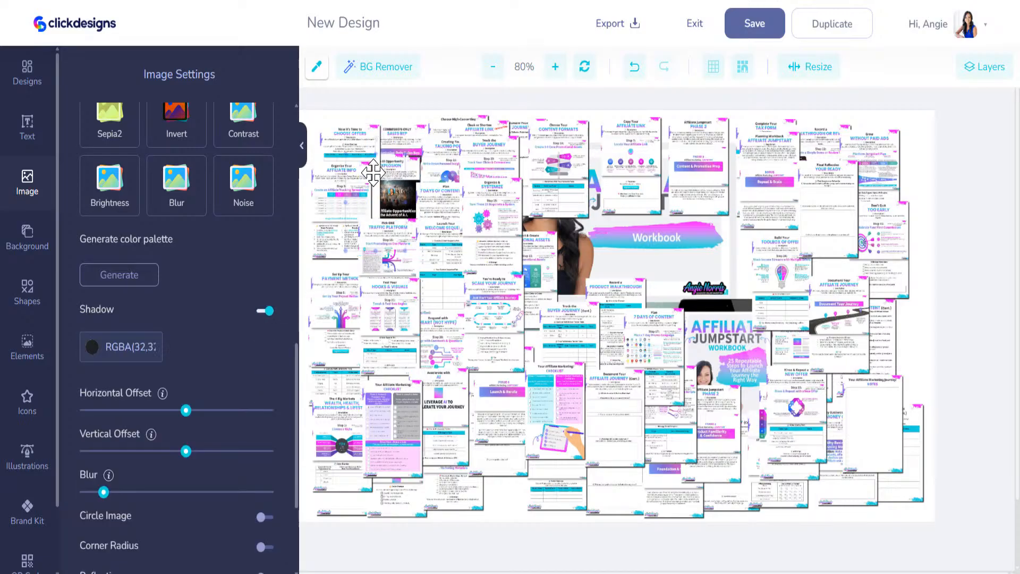
left_click(266, 312)
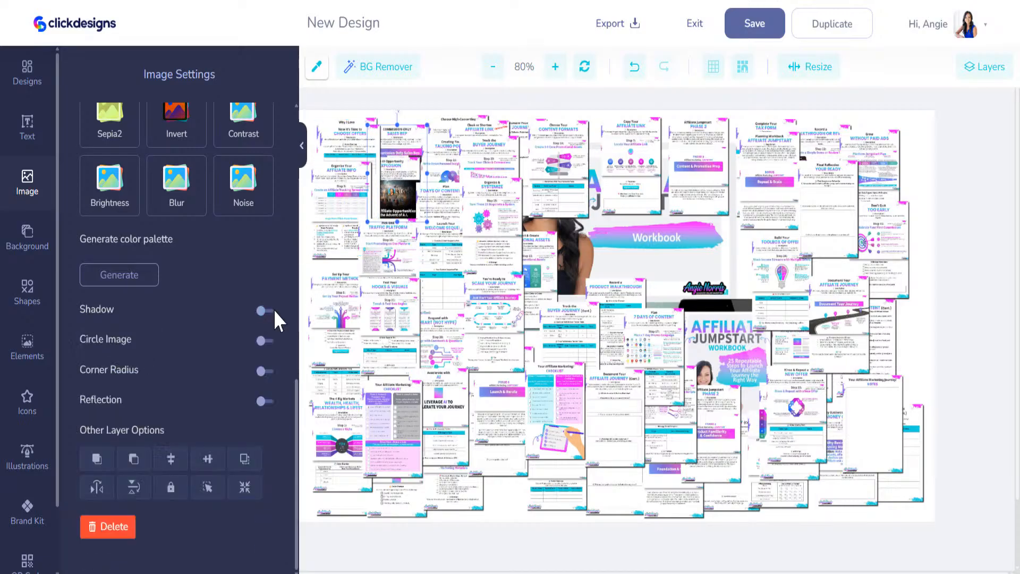
Shadow the Commission Only Sales Rep and What Is an Affiliate Marketer (cont.) pages, placing them at the canvas's right edge and upper-right corner
left_click(266, 311)
left_click_drag(400, 126, 895, 310)
left_click(266, 311)
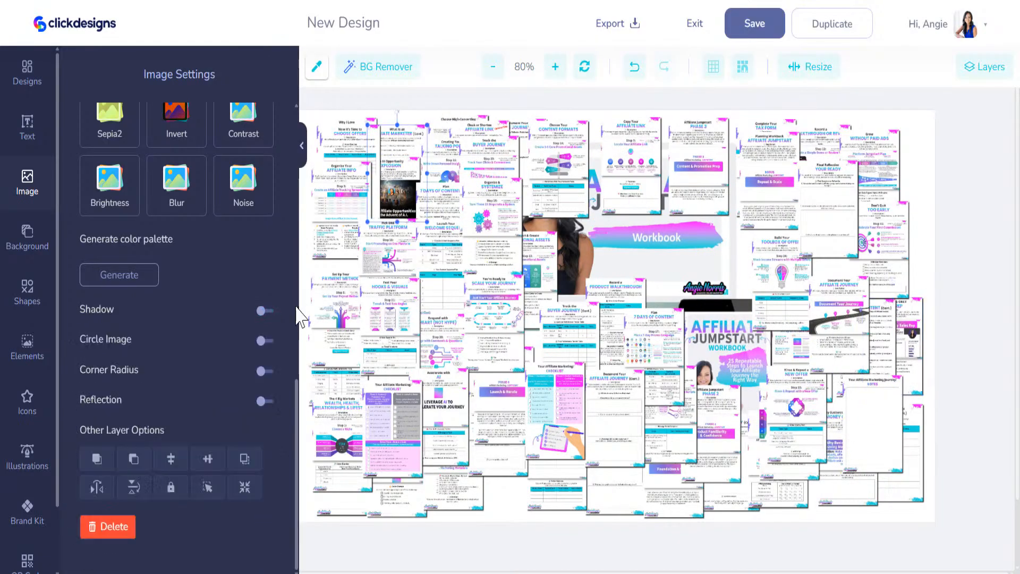
left_click(264, 313)
left_click_drag(397, 150, 898, 139)
Add a shadow to the Planning Workbook Foundation & Setup page and move it slightly up, above the AI Opportunity Explosion page
left_click(411, 137)
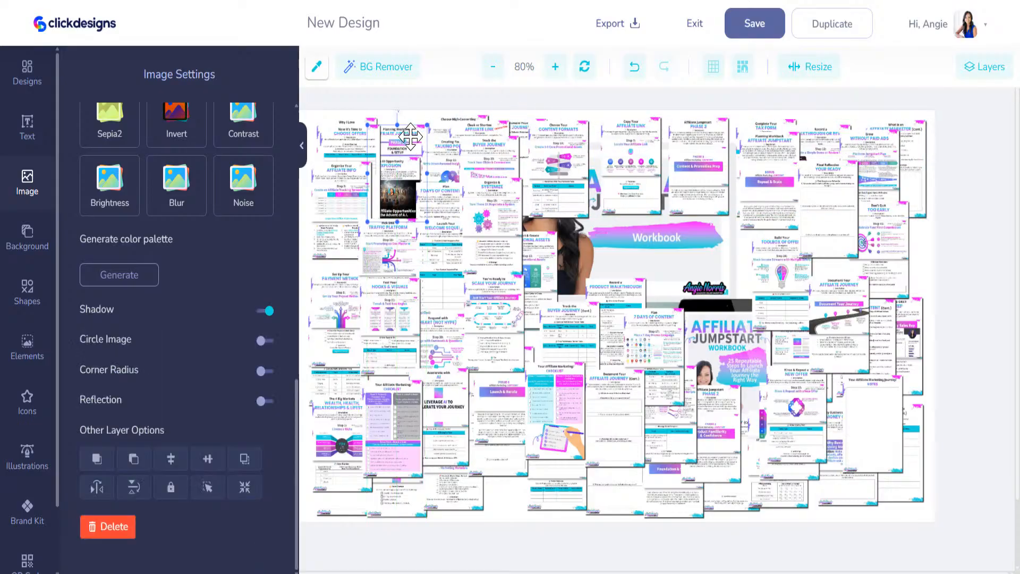
left_click(265, 312)
left_click_drag(408, 169, 418, 136)
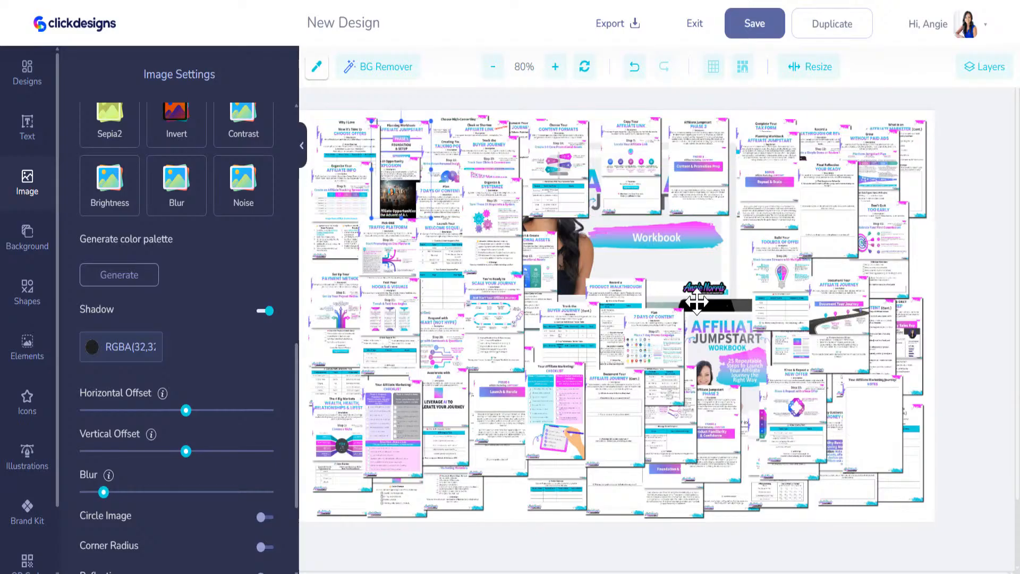
Bring the Ipad layer to the top of the layer stack
left_click(982, 68)
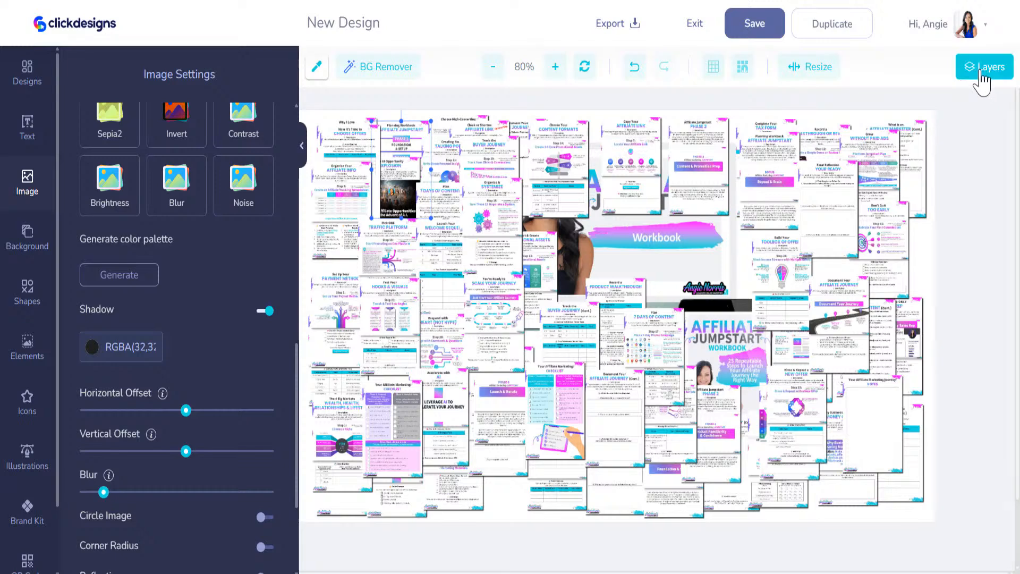
left_click(862, 518)
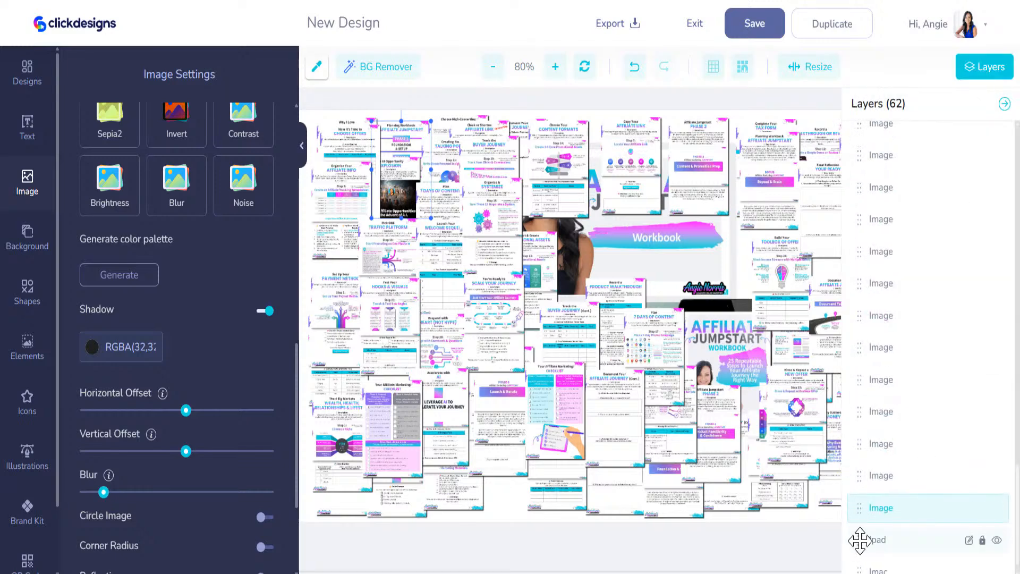
left_click_drag(860, 541, 856, 132)
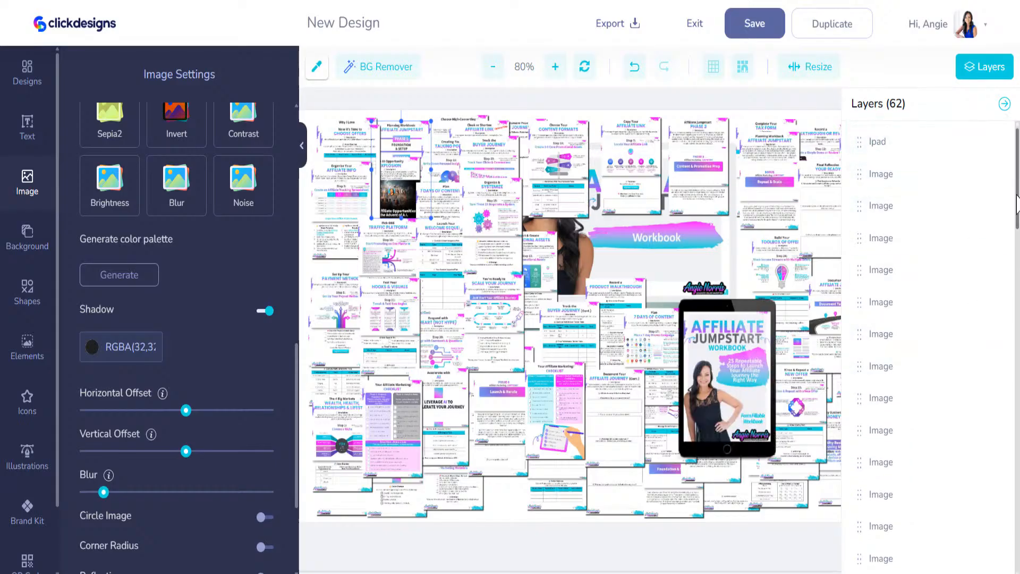
Bring the Imac layer to the top of the stack and move the mockup slightly down on the canvas
scroll(1018, 202, "down", 1)
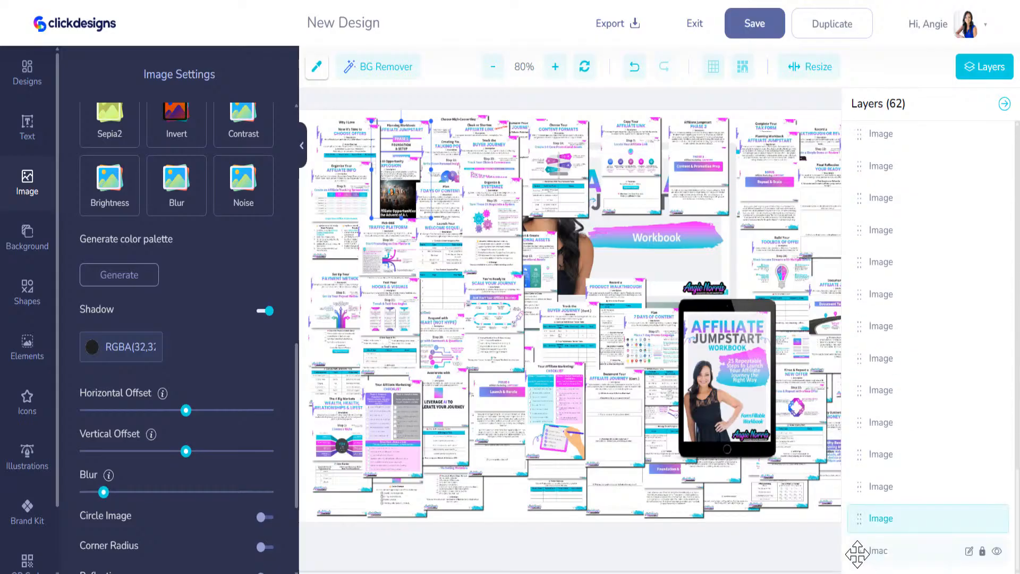
left_click_drag(857, 553, 892, 155)
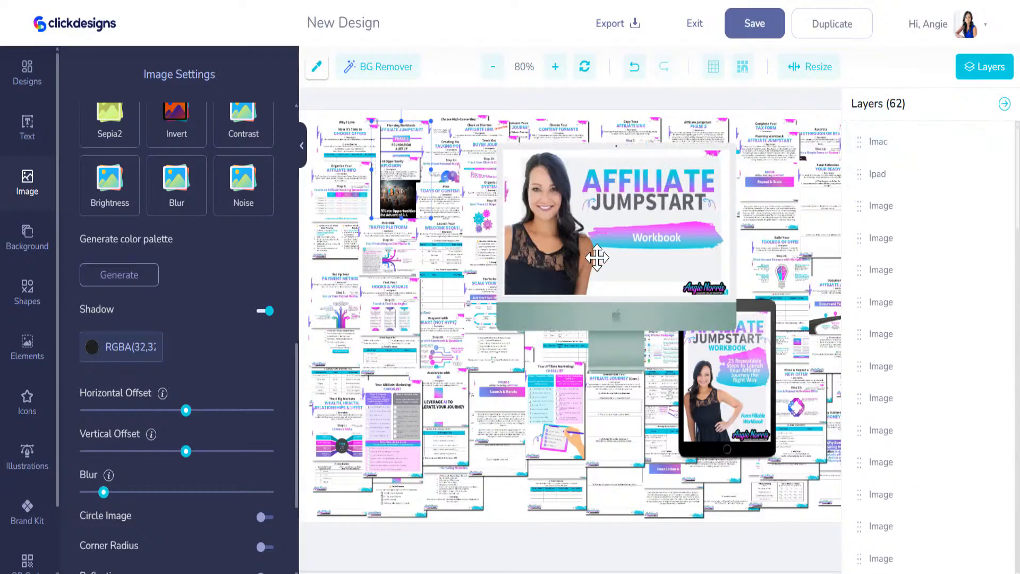
left_click_drag(636, 255, 617, 265)
left_click(1003, 105)
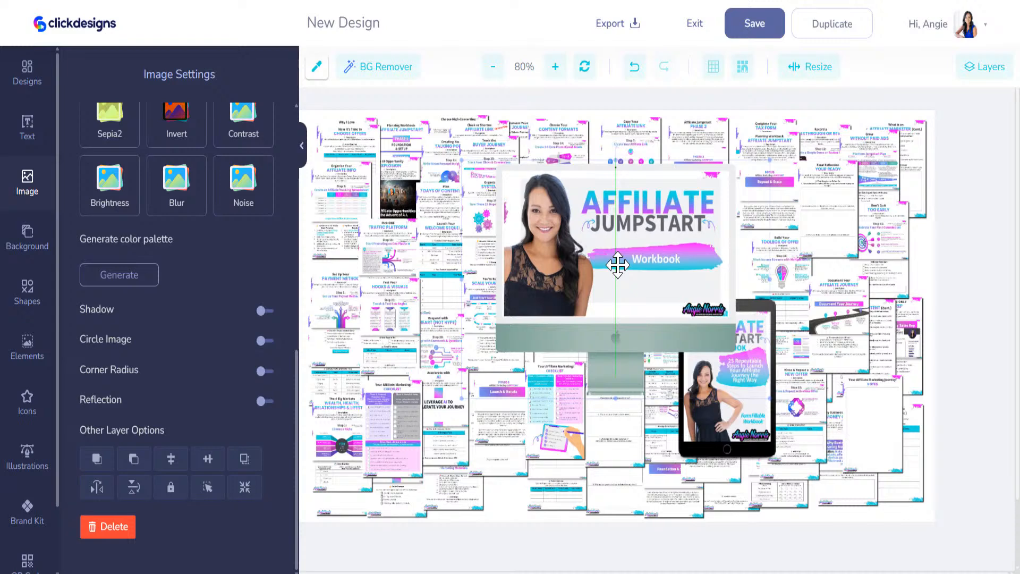
Bring the Ipad layer above the Imac layer and nudge the iPad mockup slightly down and left
left_click(739, 418)
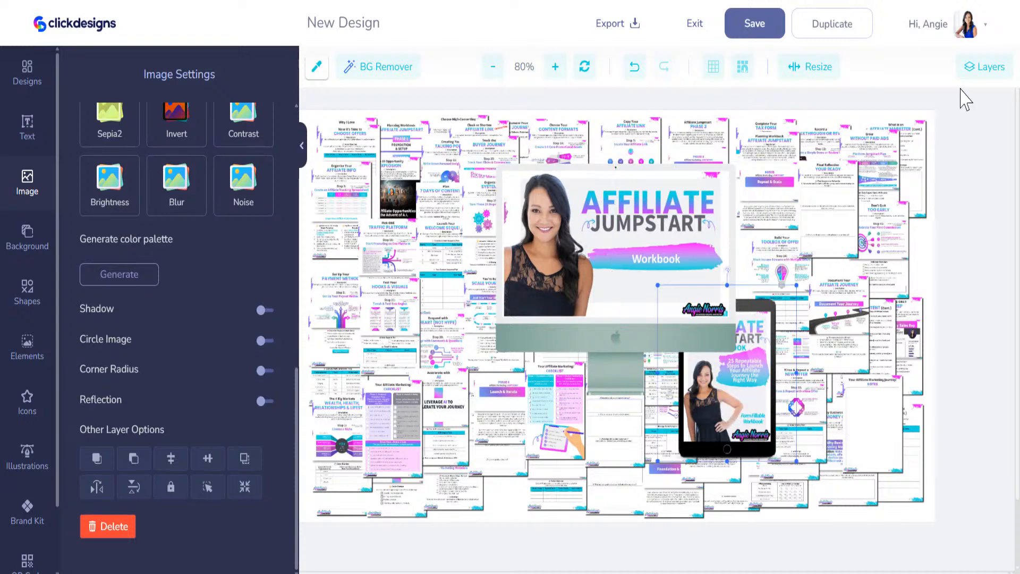
left_click(982, 66)
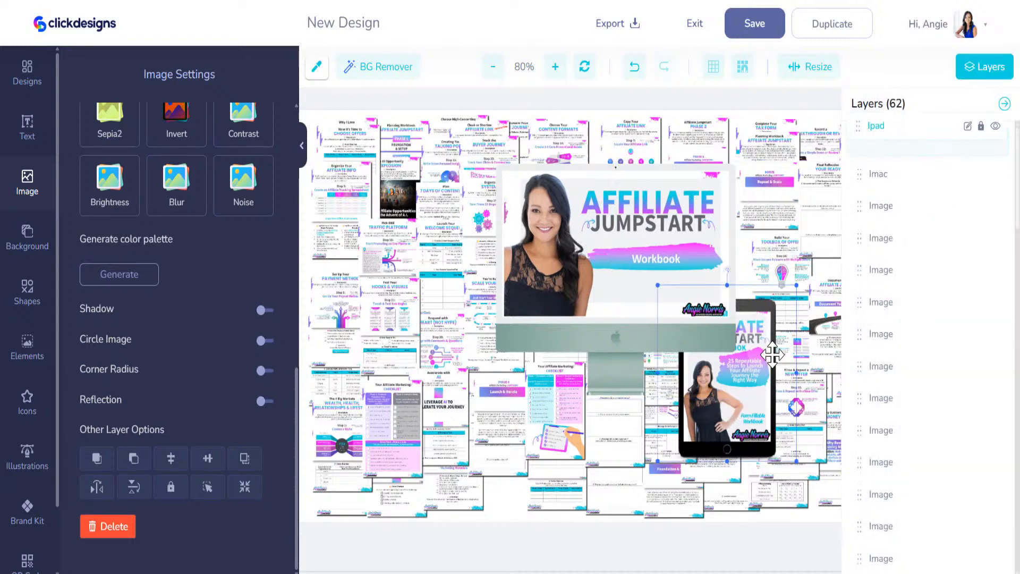
left_click_drag(748, 378, 745, 383)
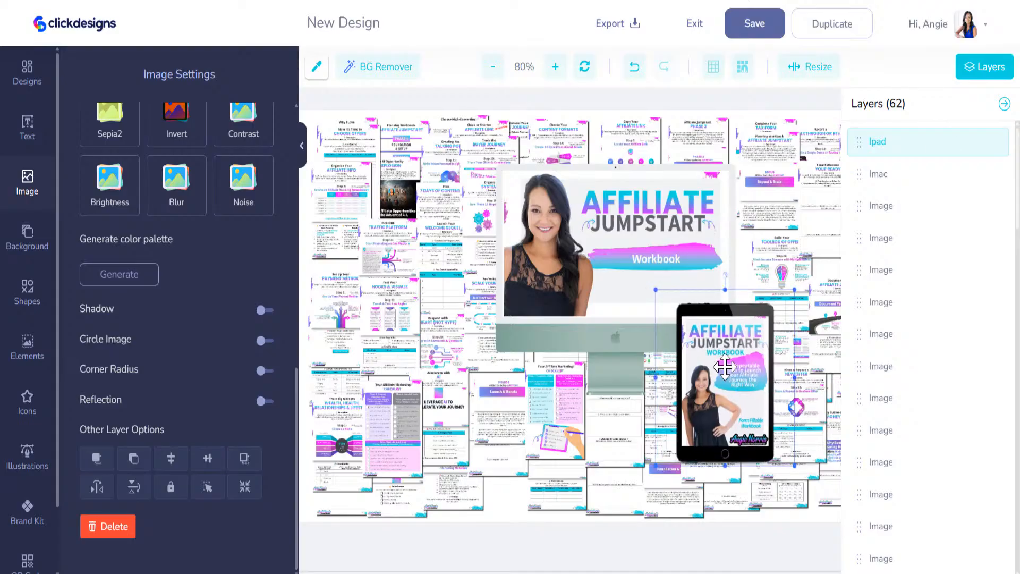
left_click(1004, 105)
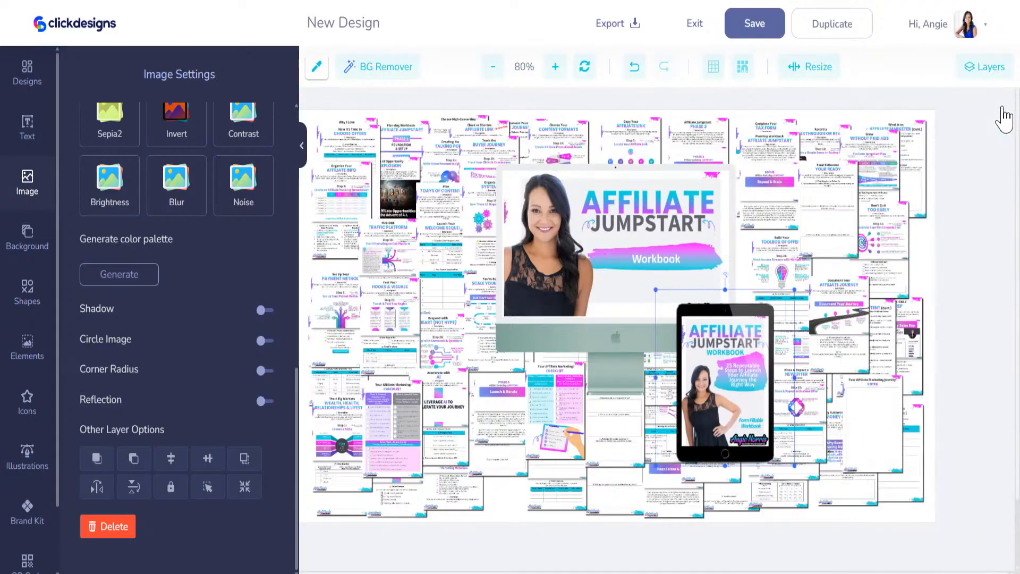
Respace the pages along the canvas's bottom, including the Wealth, Health, Relationships & Lifestyle and What Is an Affiliate Marketer pages
left_click(264, 310)
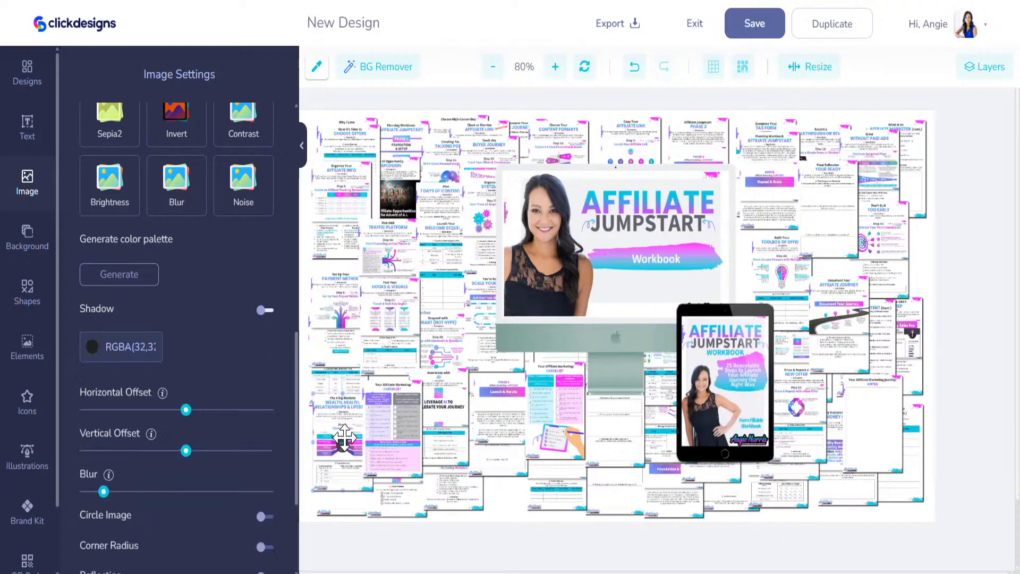
left_click(407, 502)
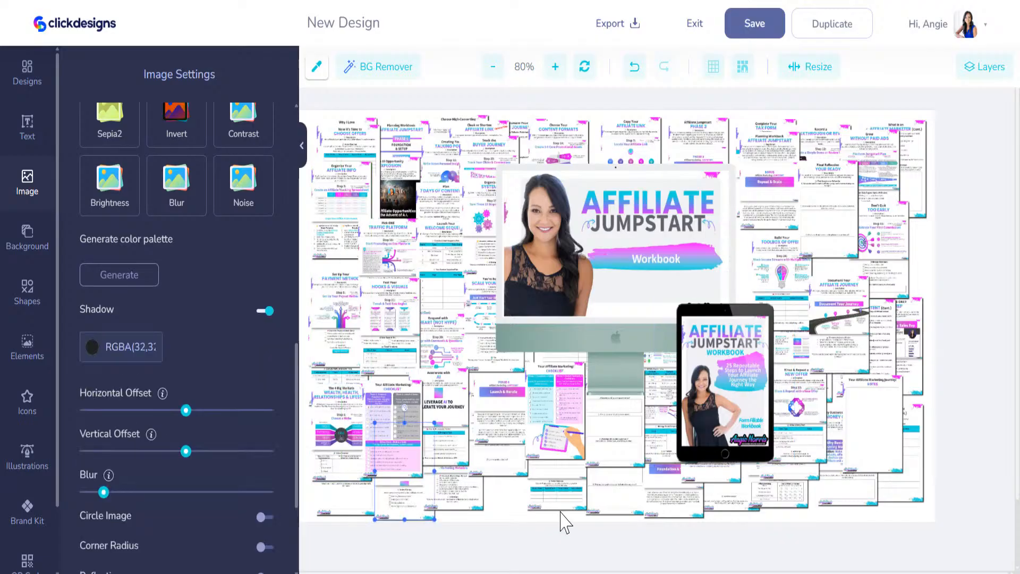
left_click_drag(413, 510, 922, 503)
Reposition the Your Affiliate Marketing Journey Notes page near the canvas's lower right and select the lowest Image layer in the stack
left_click_drag(868, 435, 875, 462)
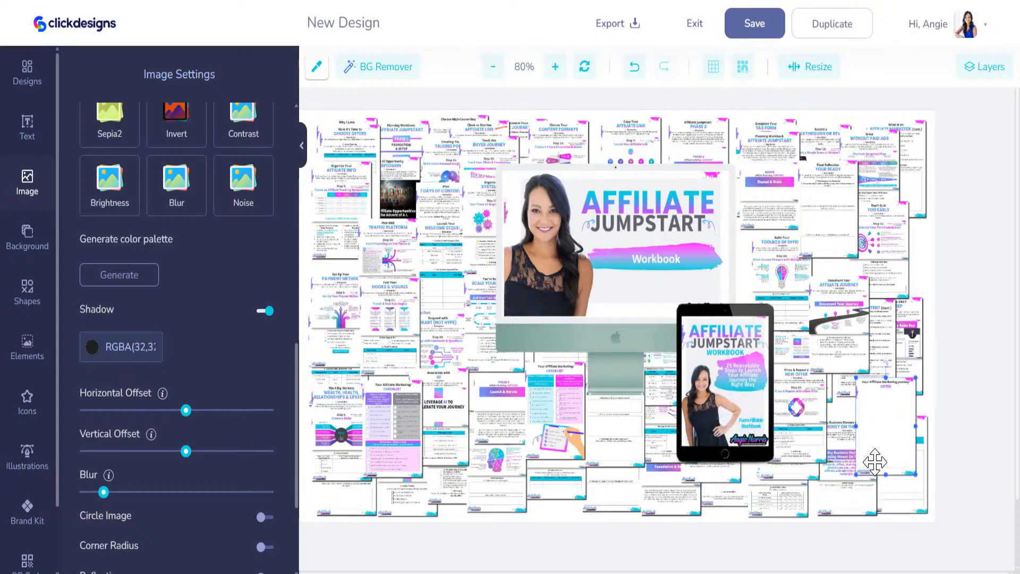
left_click(1003, 75)
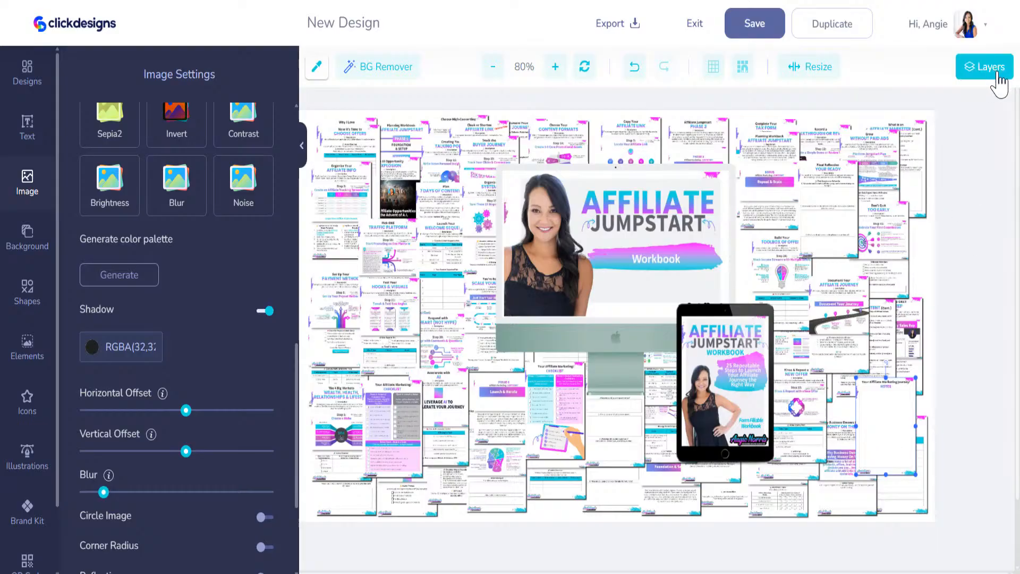
scroll(871, 543, "down", 5)
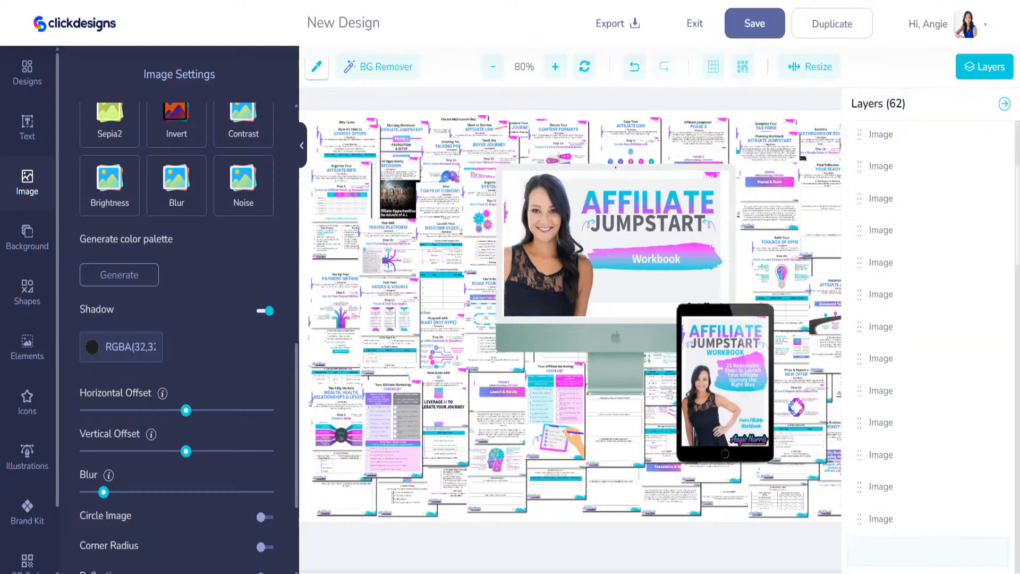
scroll(871, 569, "down", 2)
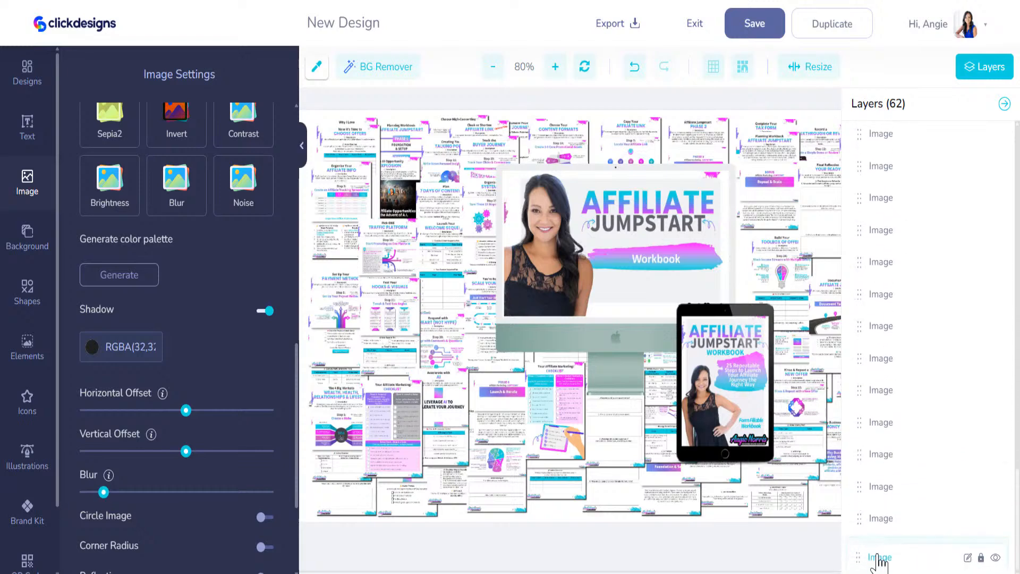
left_click(877, 558)
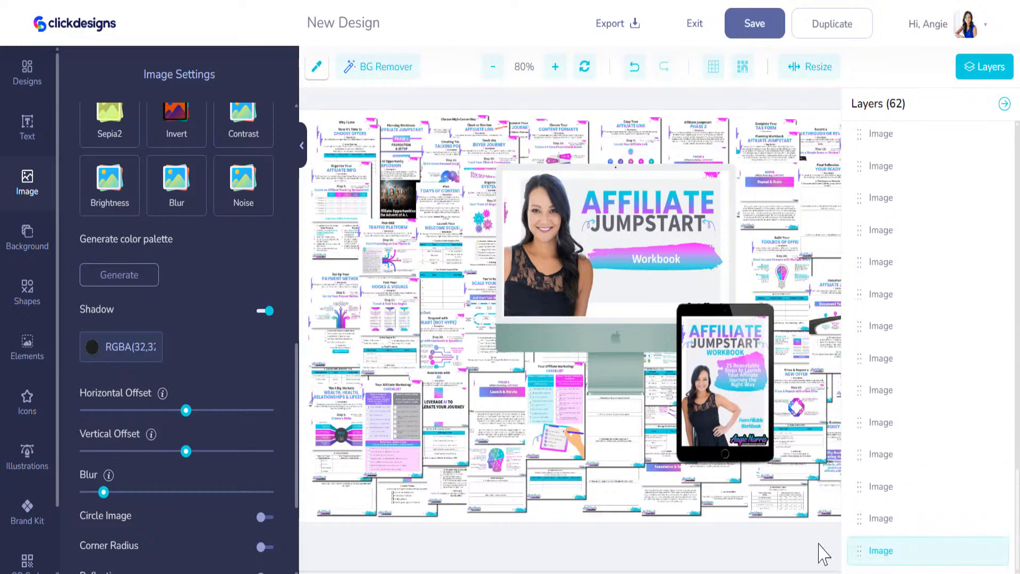
left_click(1004, 104)
Spread out the overlapping workbook pages down the canvas's right side, including the Build a Landing Page and Document Your Journey pages
left_click_drag(887, 410, 895, 378)
left_click(852, 463)
left_click_drag(858, 437, 926, 333)
left_click_drag(849, 337, 857, 383)
left_click_drag(821, 313, 904, 265)
left_click_drag(882, 165, 884, 175)
Rearrange the top row by nudging the What Is an Affiliate Marketer and Walkthrough or Review pages up and shifting pages above the iMac
left_click(898, 123)
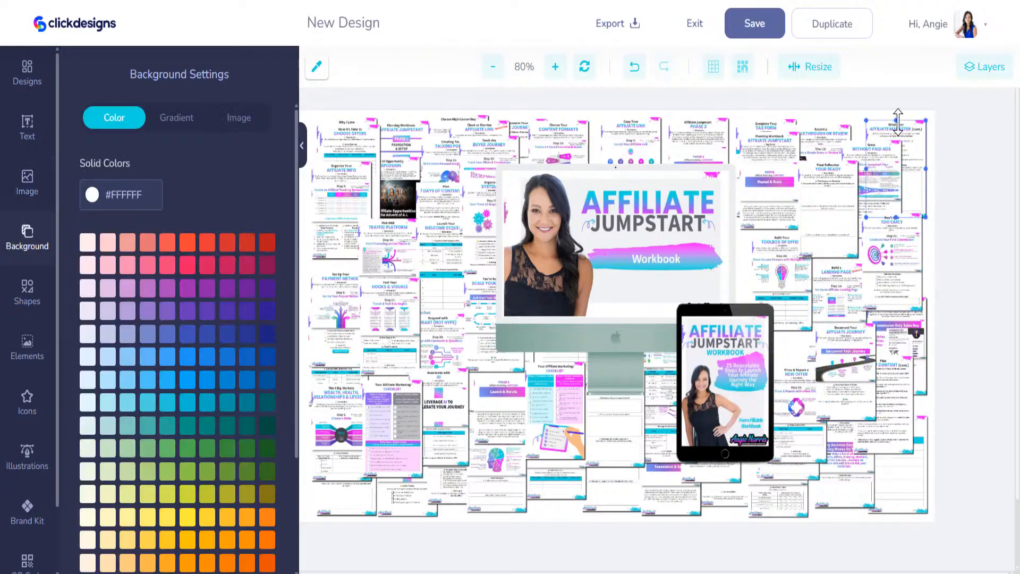
left_click_drag(902, 125, 902, 120)
left_click_drag(837, 132, 850, 127)
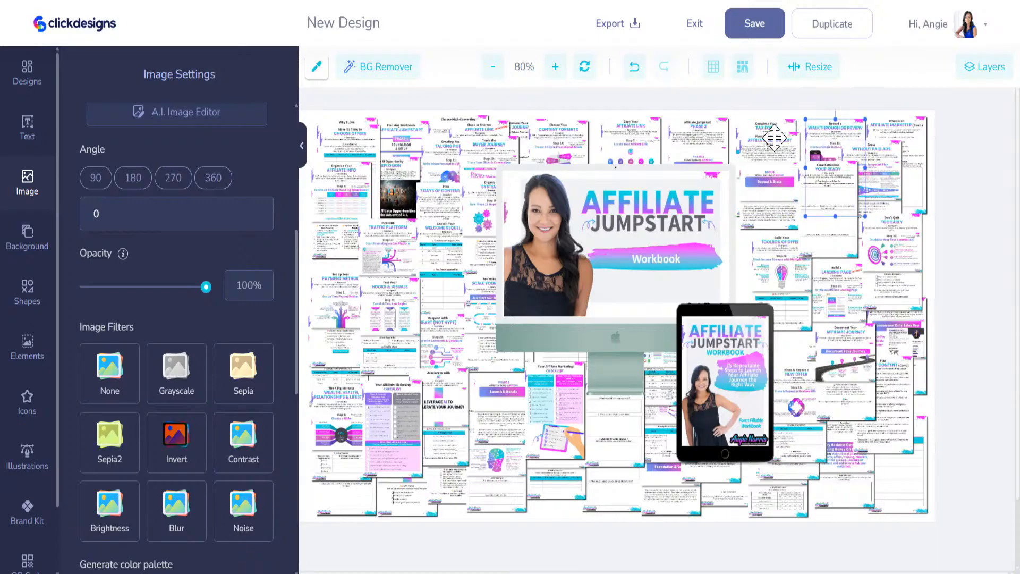
left_click_drag(772, 127, 560, 129)
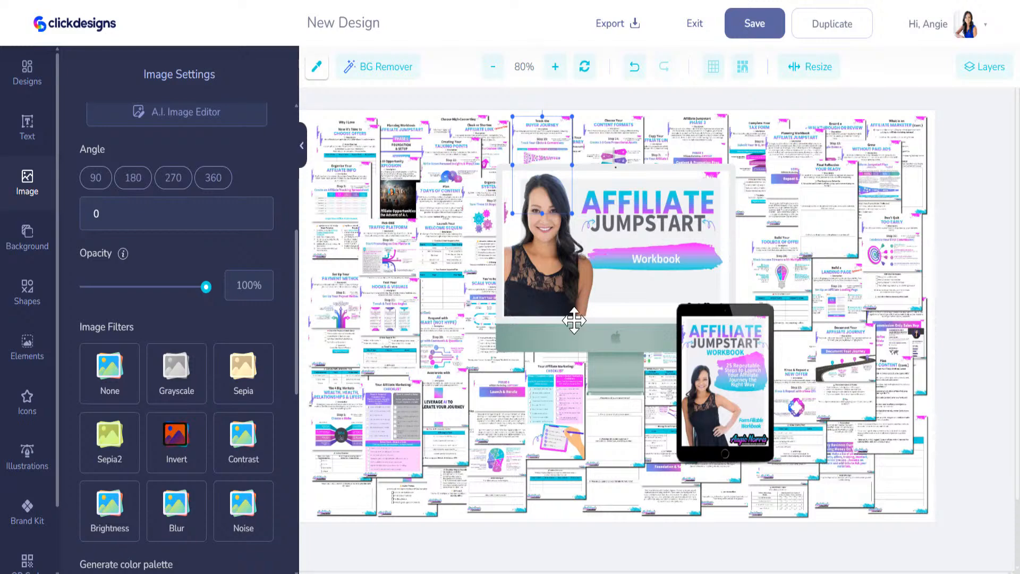
Tilt the Hooks & Visuals page to an angle of 335 and place it among the pages on the canvas's left side
left_click(398, 421)
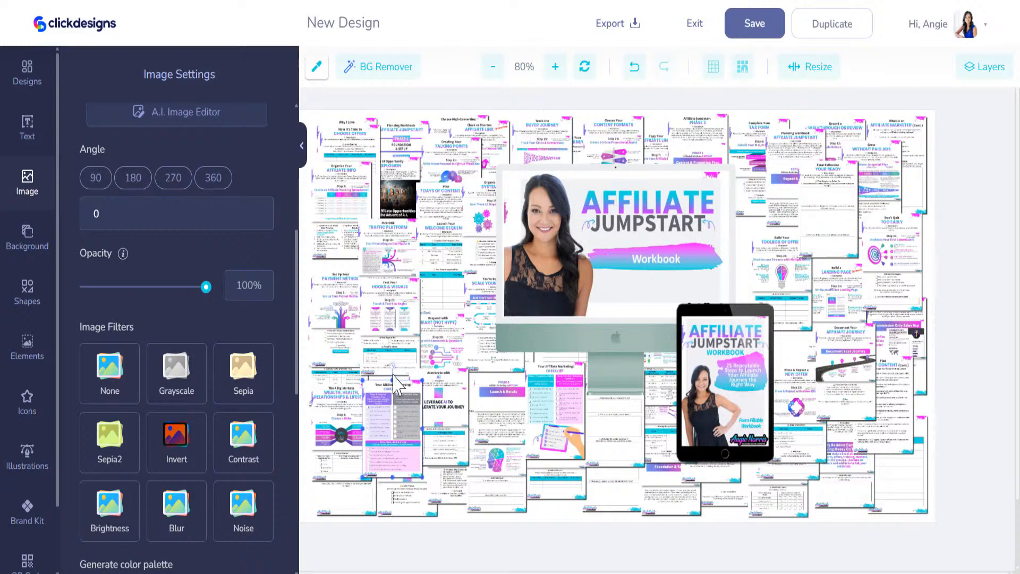
left_click_drag(393, 368, 359, 265)
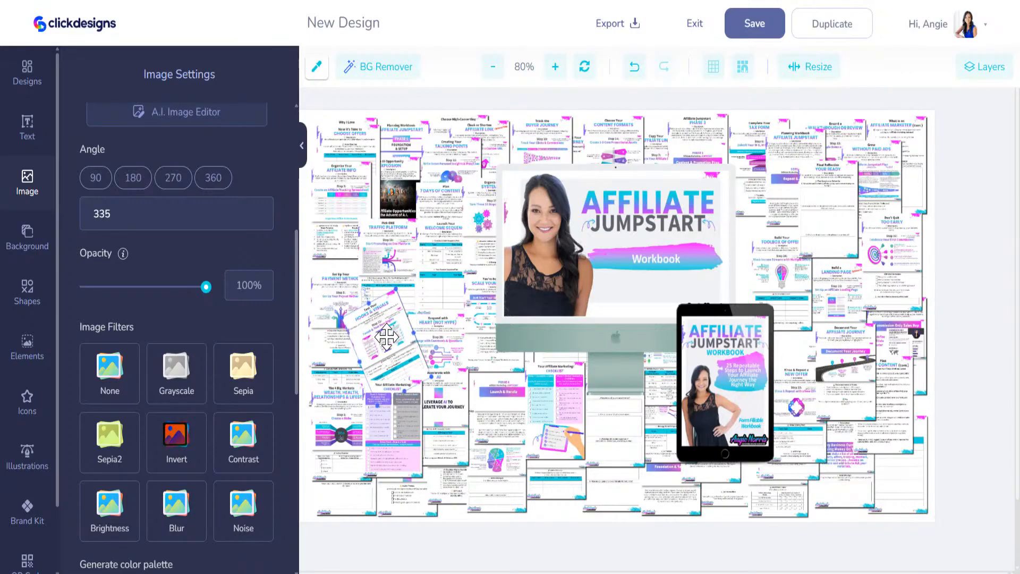
left_click(381, 328)
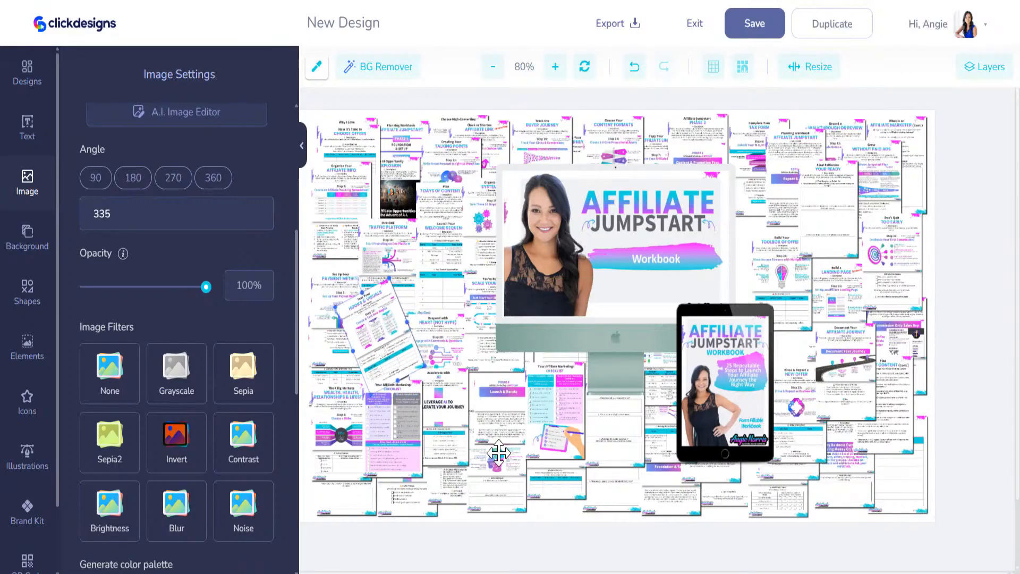
Enlarge and reposition both Your Affiliate Marketing Checklist pages, and shift the tilted Hooks & Visuals page slightly up and right
left_click_drag(537, 418, 508, 440)
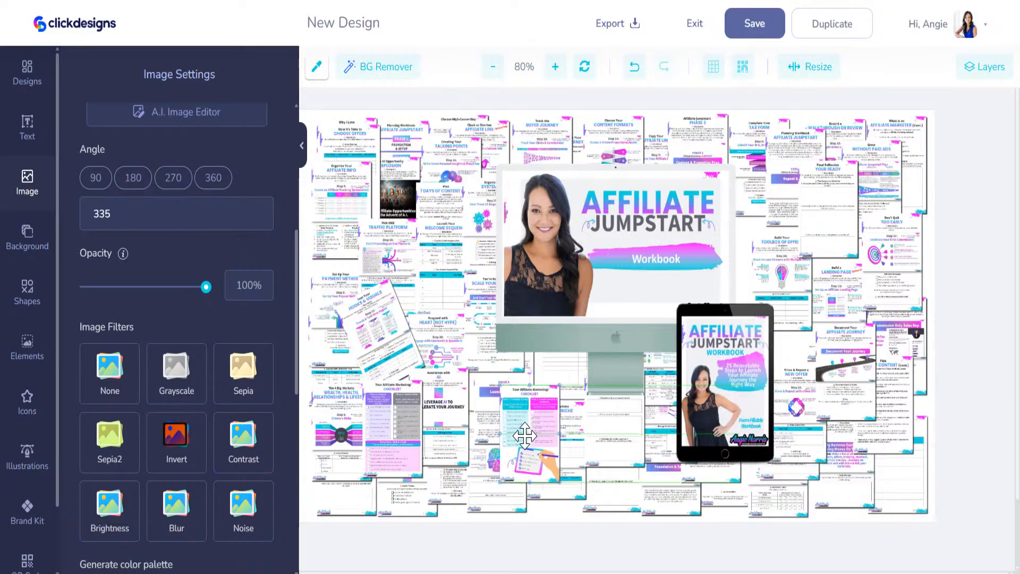
left_click_drag(560, 479, 540, 452)
left_click(550, 478)
left_click_drag(385, 332, 405, 316)
left_click_drag(404, 426, 458, 419)
left_click_drag(420, 472, 404, 499)
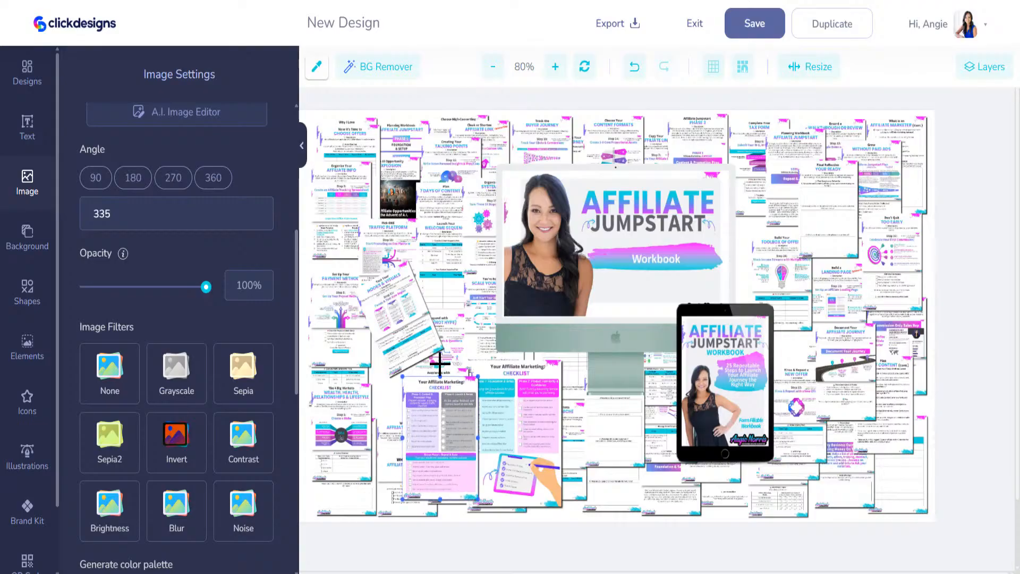
Tilt the purple and grey checklist page to an angle of 338 and move it toward the canvas's lower left
left_click_drag(440, 363, 407, 359)
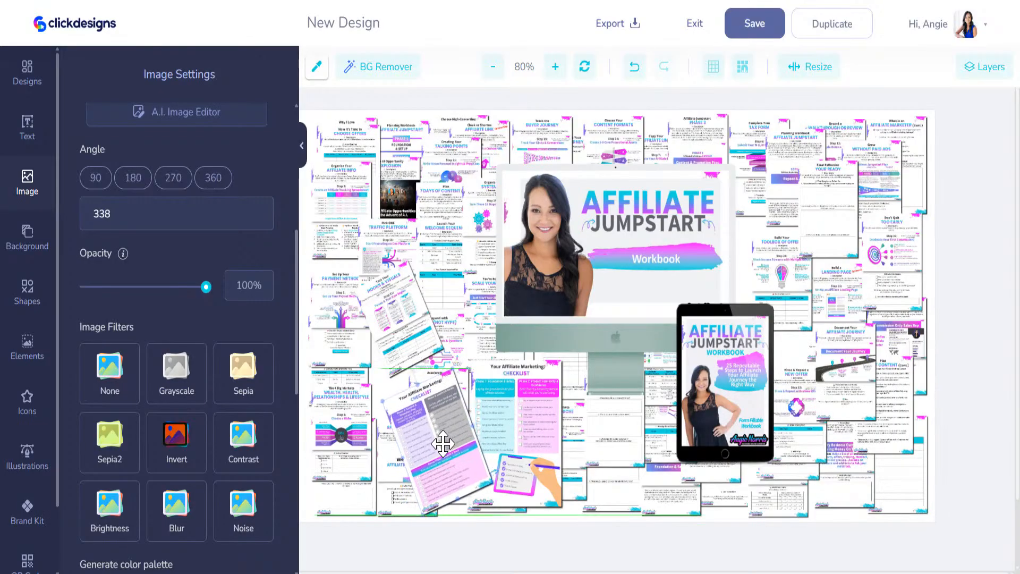
left_click_drag(443, 443, 394, 434)
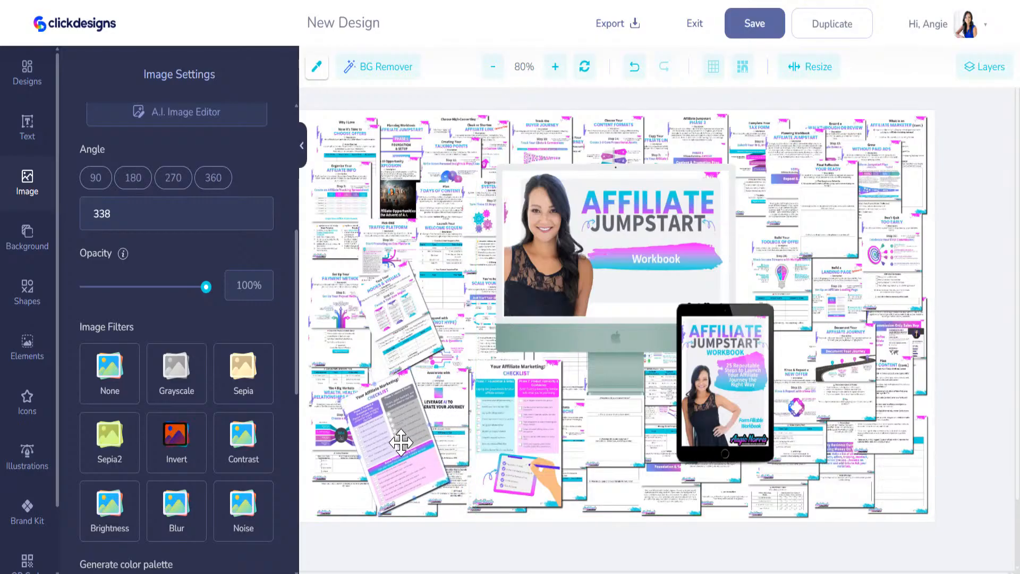
left_click(456, 410)
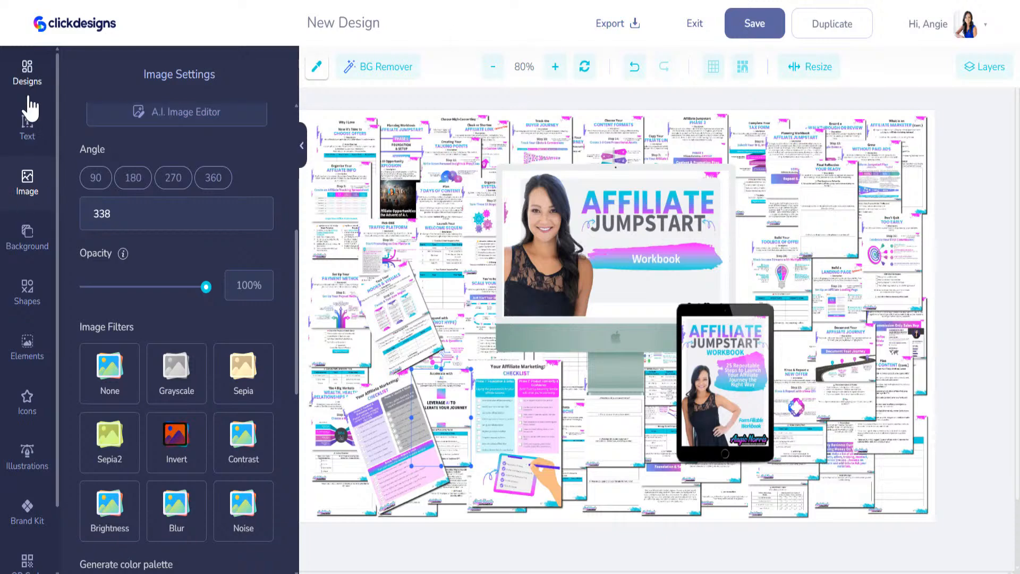
Search the shapes for "arrow", insert the thin looping curved arrow, and enlarge it across the iPad mockup
left_click(27, 293)
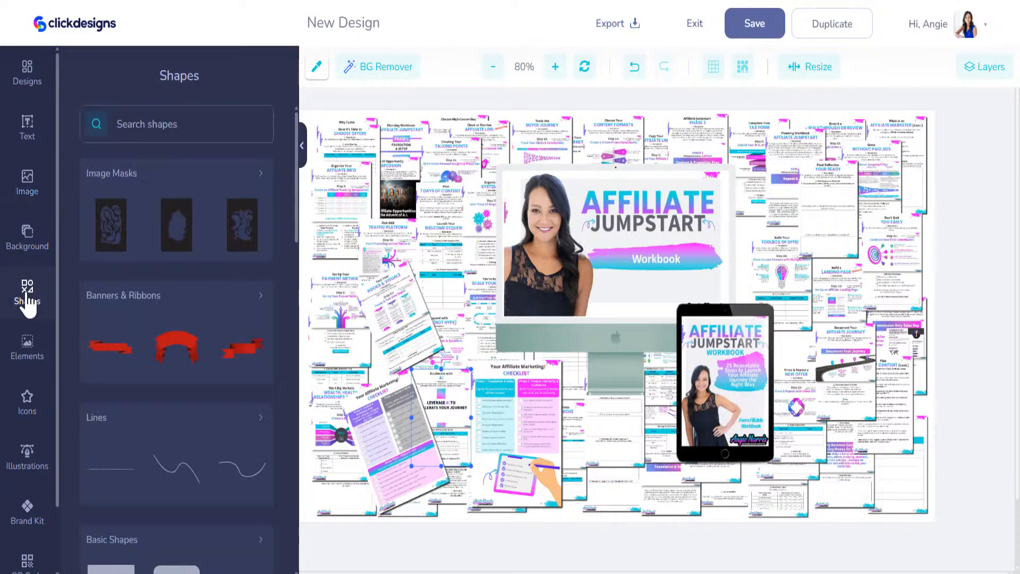
left_click(174, 125)
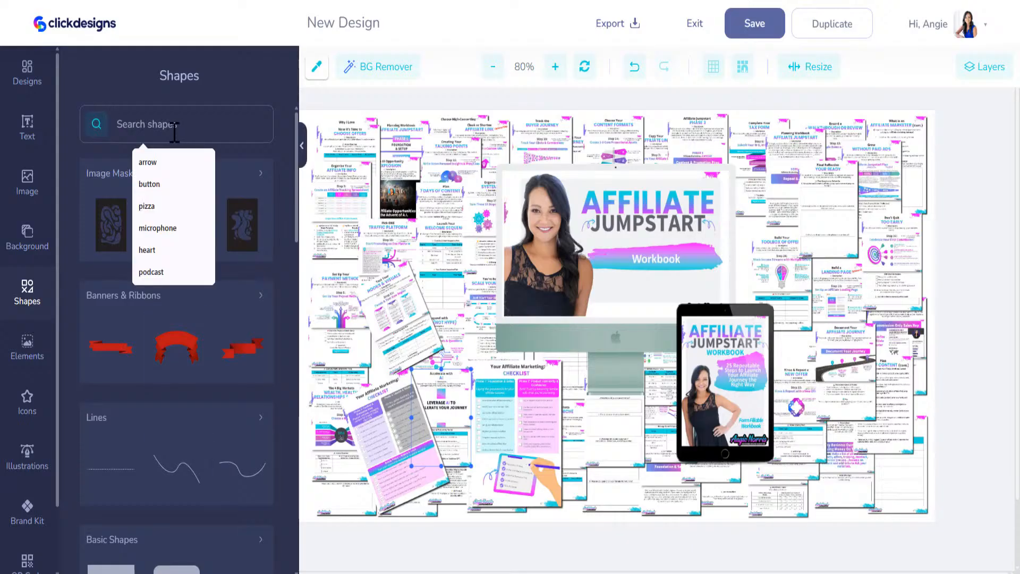
type("arrow")
key("Return")
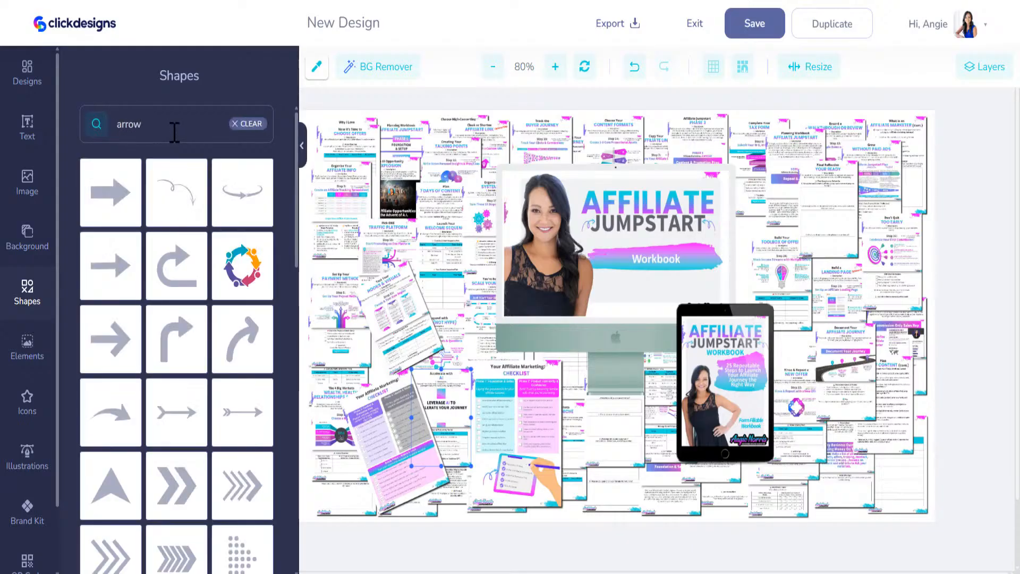
left_click(171, 206)
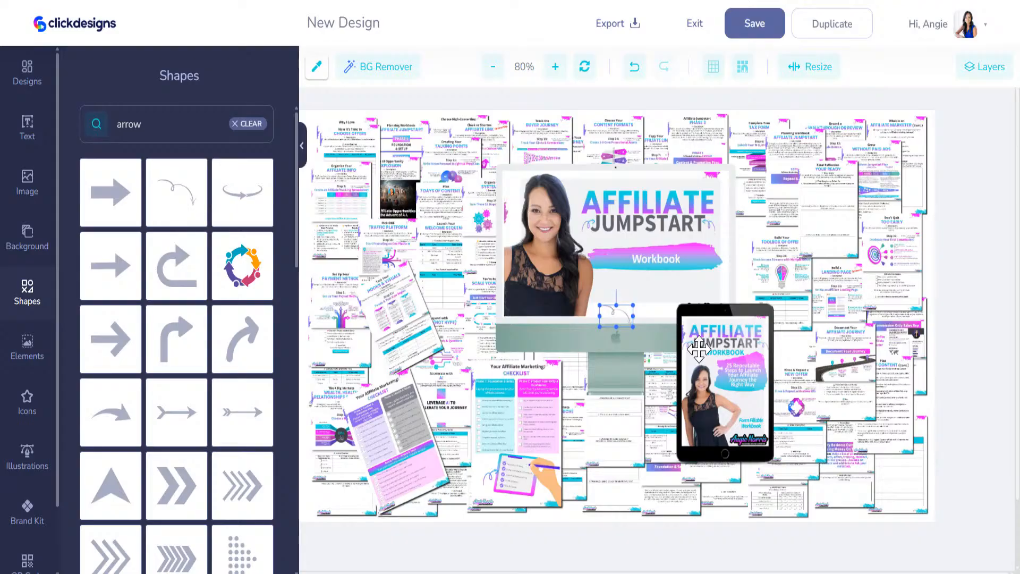
left_click_drag(654, 348, 799, 433)
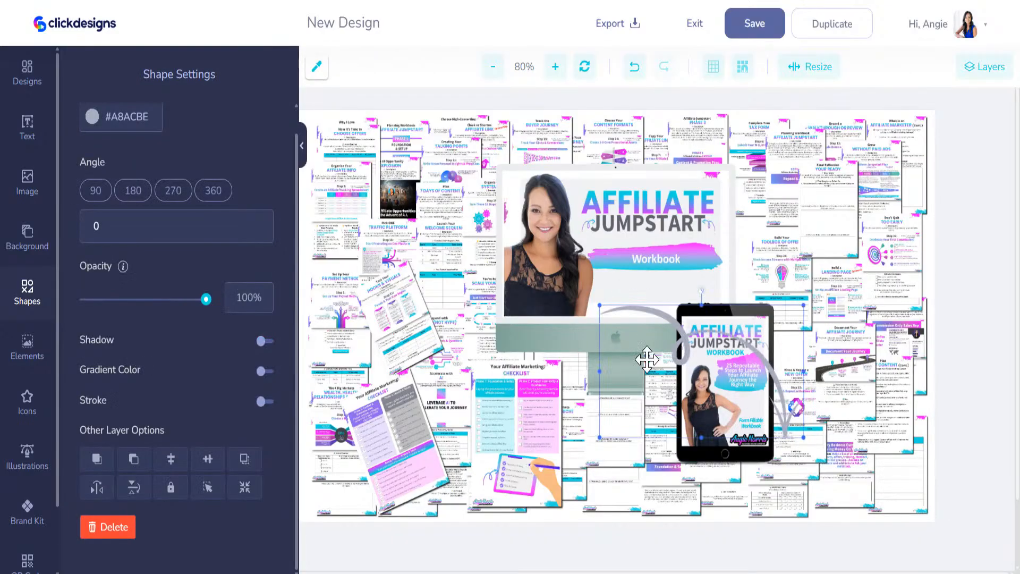
Give the arrow a linear gradient from #12D6DF to #F70FFF and lower the Color 02 Scale to about the middle
left_click(264, 371)
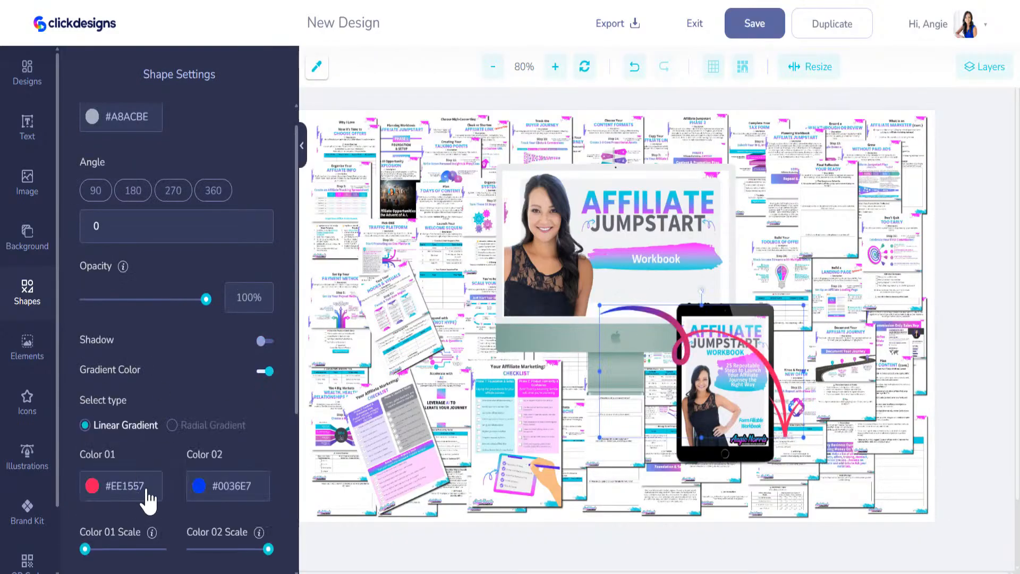
double_click(114, 491)
type("12D6DF")
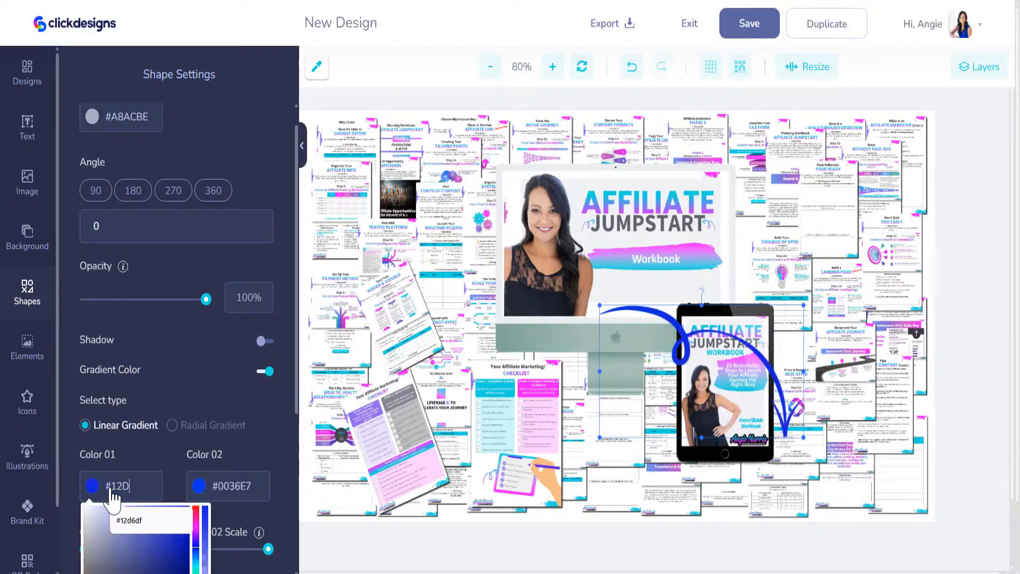
left_click(219, 488)
double_click(229, 494)
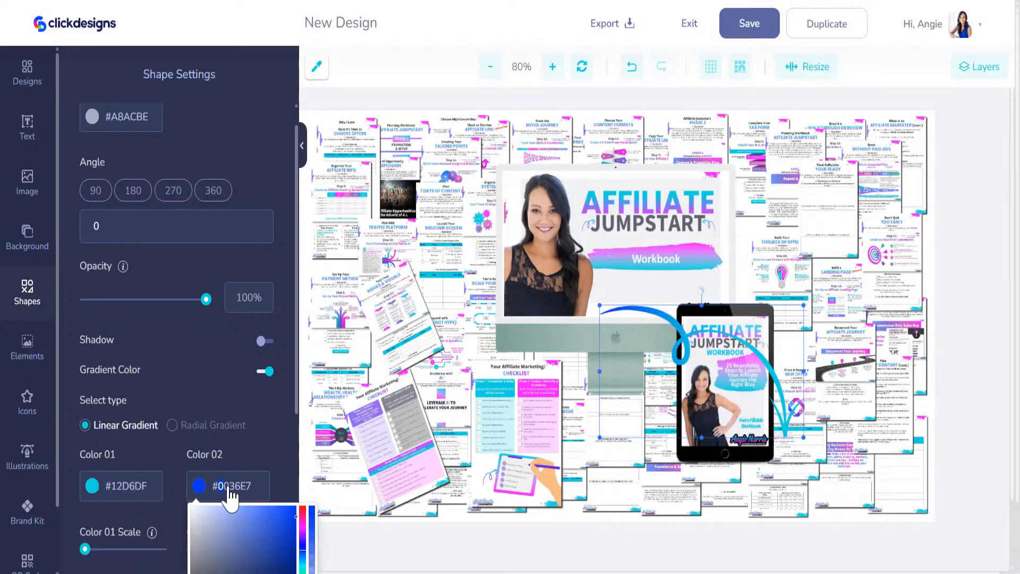
type("F70F")
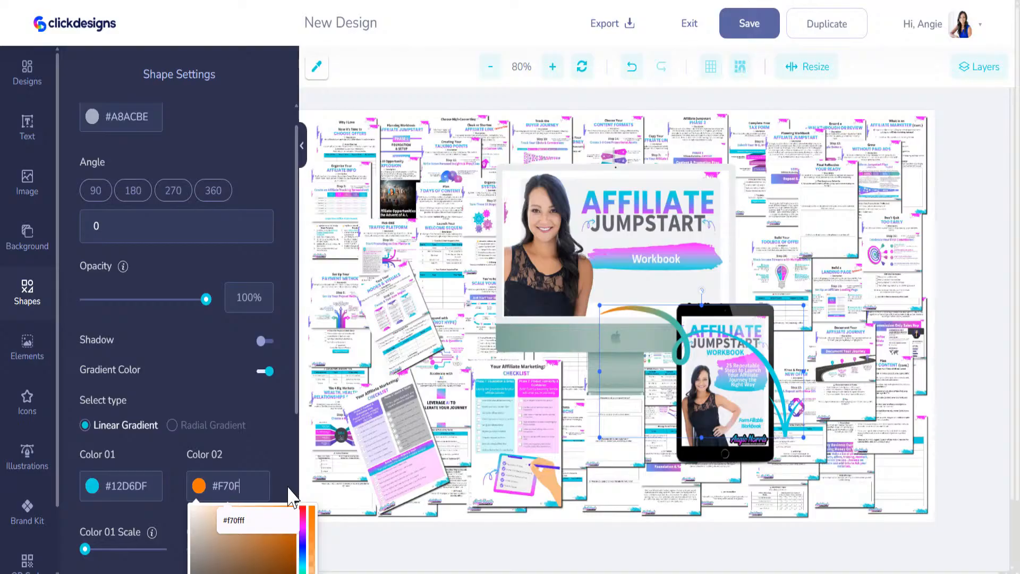
type("FF")
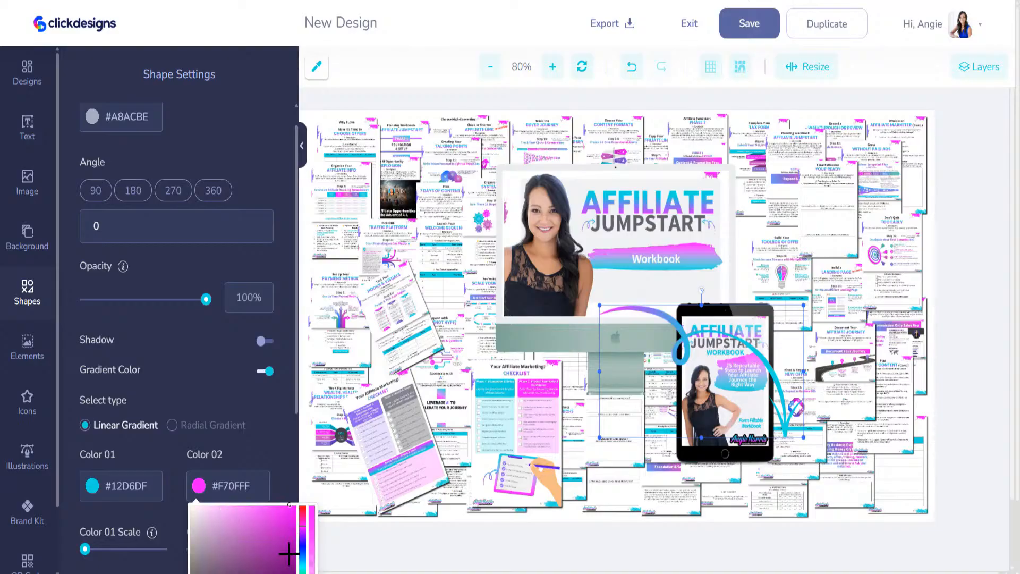
left_click(274, 452)
left_click_drag(268, 550, 223, 550)
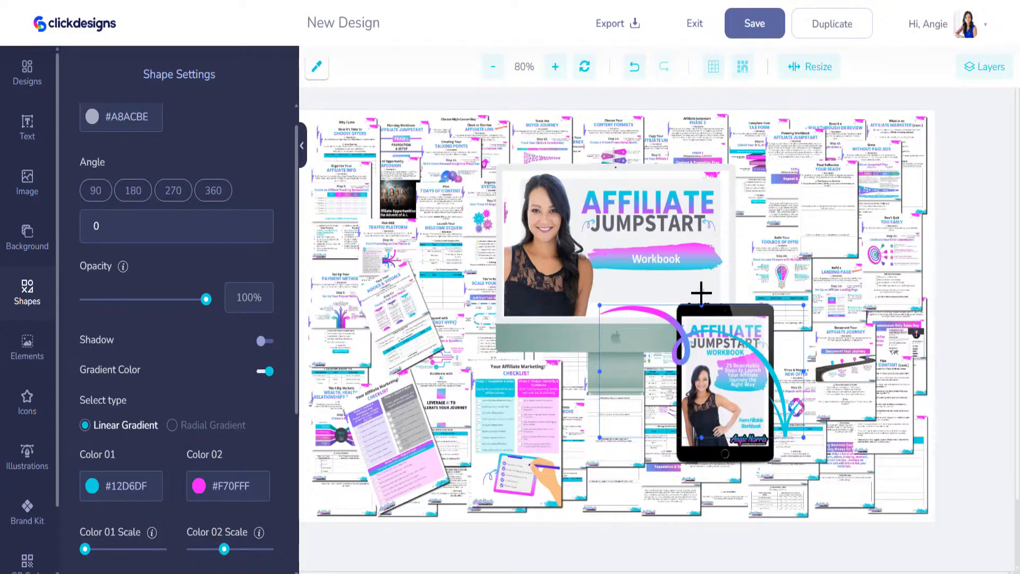
Rotate, flip and shrink the looping arrow, placing it on the iPad's right side so it points at the iPad's upper edge
mouse_move(701, 292)
left_mouse_down()
mouse_move(769, 205)
mouse_move(835, 346)
mouse_move(834, 369)
left_mouse_up()
scroll(197, 430, "down", 5)
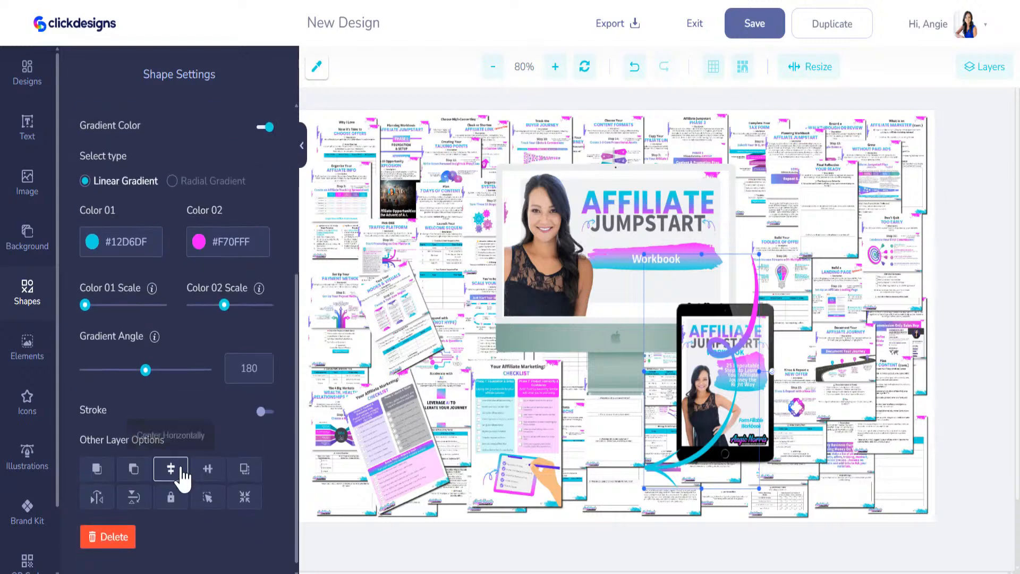
scroll(184, 475, "down", 1)
left_click(97, 487)
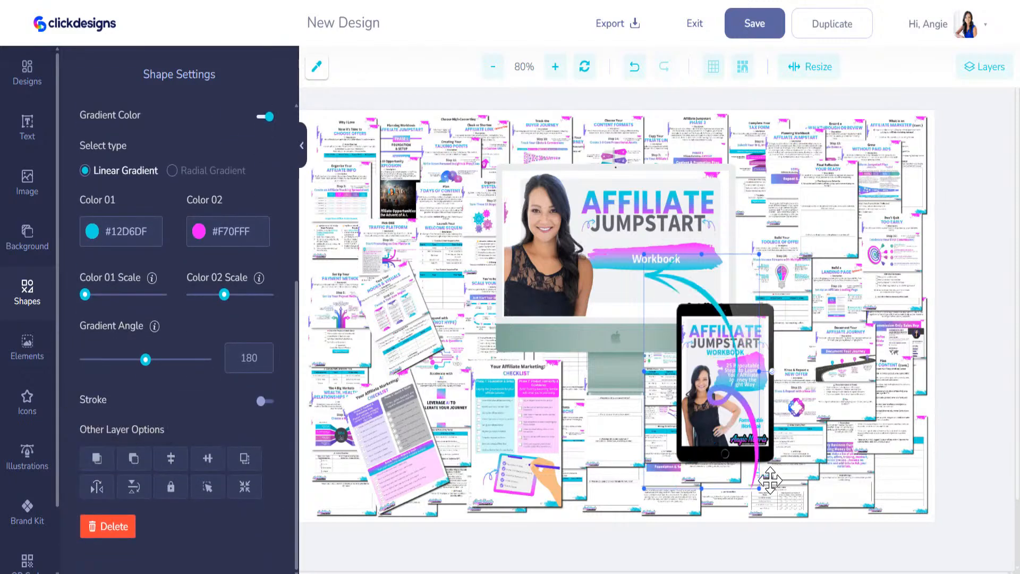
left_click_drag(759, 485, 716, 400)
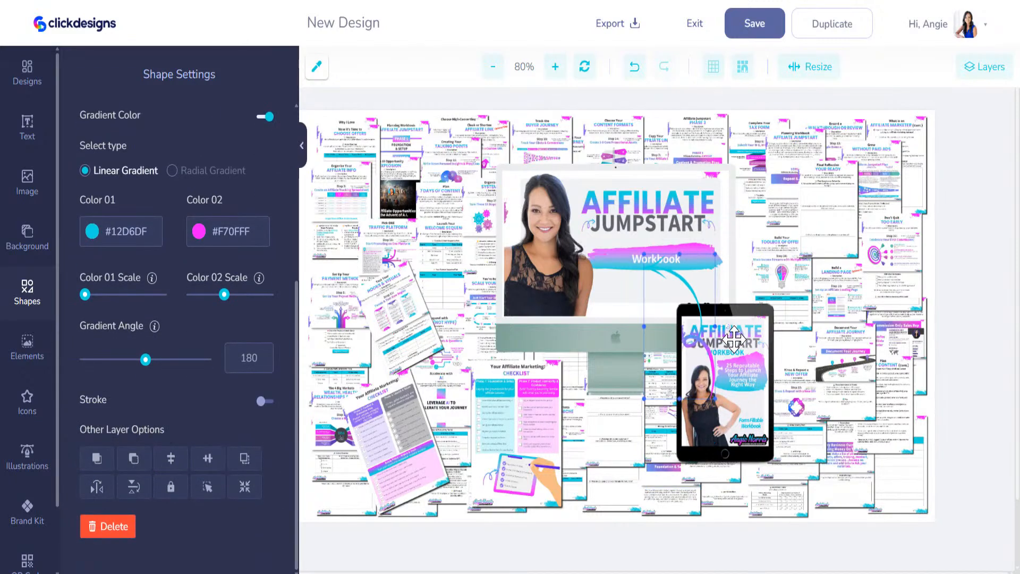
left_click_drag(726, 326, 819, 330)
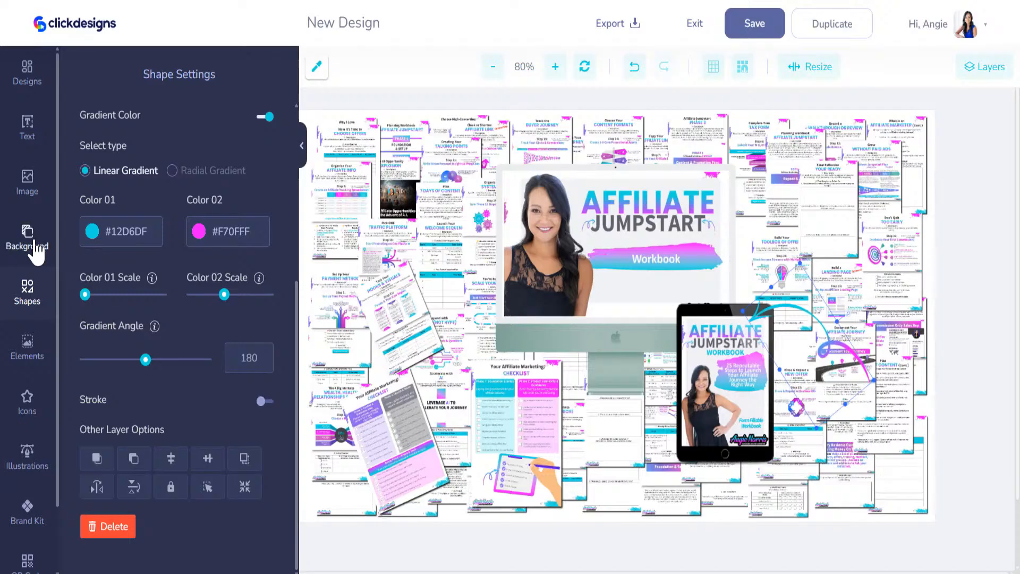
Clear the arrow search and insert the thick light-green brush stroke from the Brushes shapes
left_click(27, 292)
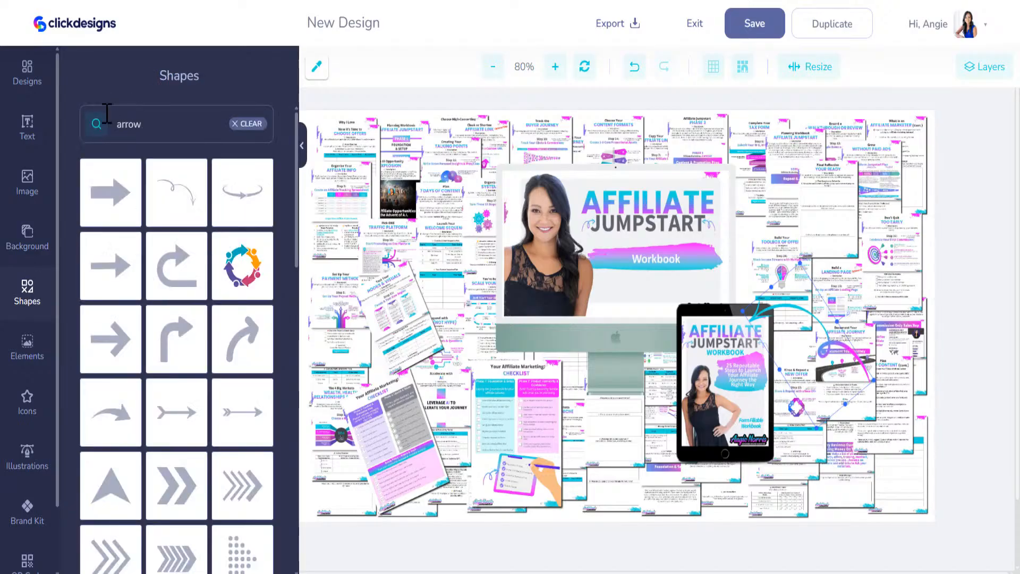
left_click(245, 124)
scroll(187, 423, "down", 5)
scroll(183, 420, "down", 5)
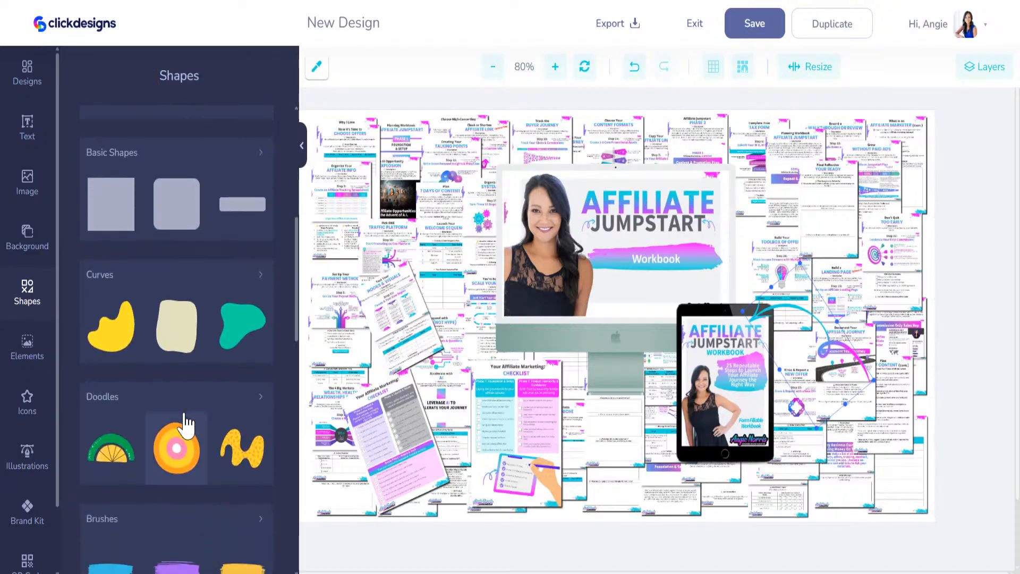
left_click(250, 369)
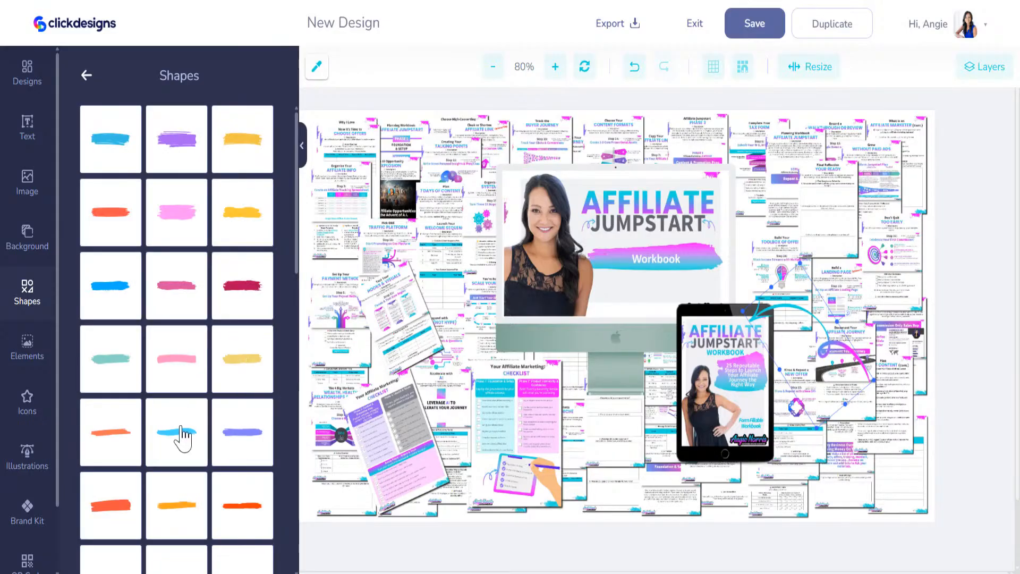
scroll(178, 457, "down", 10)
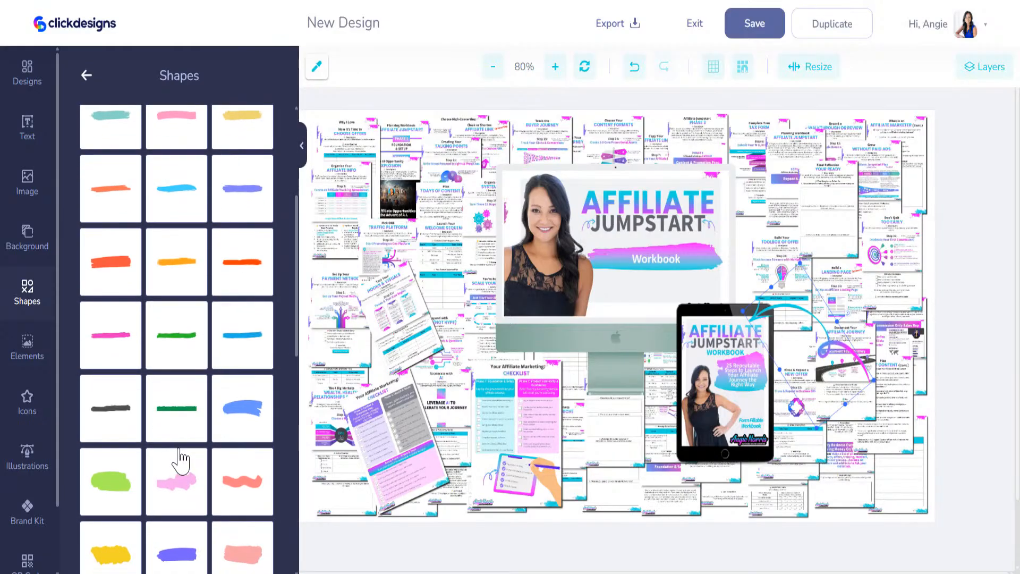
left_click(114, 127)
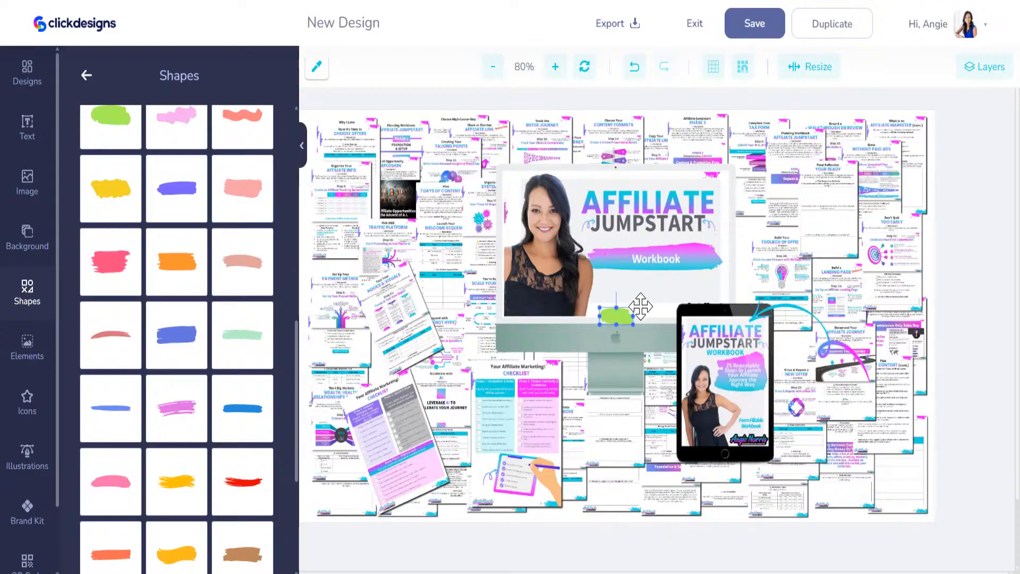
Enlarge the green brush shape and place it in the canvas's lower right corner, beside the iPad mockup
left_click_drag(635, 326, 701, 410)
mouse_move(657, 352)
left_mouse_down()
mouse_move(785, 418)
mouse_move(869, 428)
mouse_move(852, 417)
left_mouse_up()
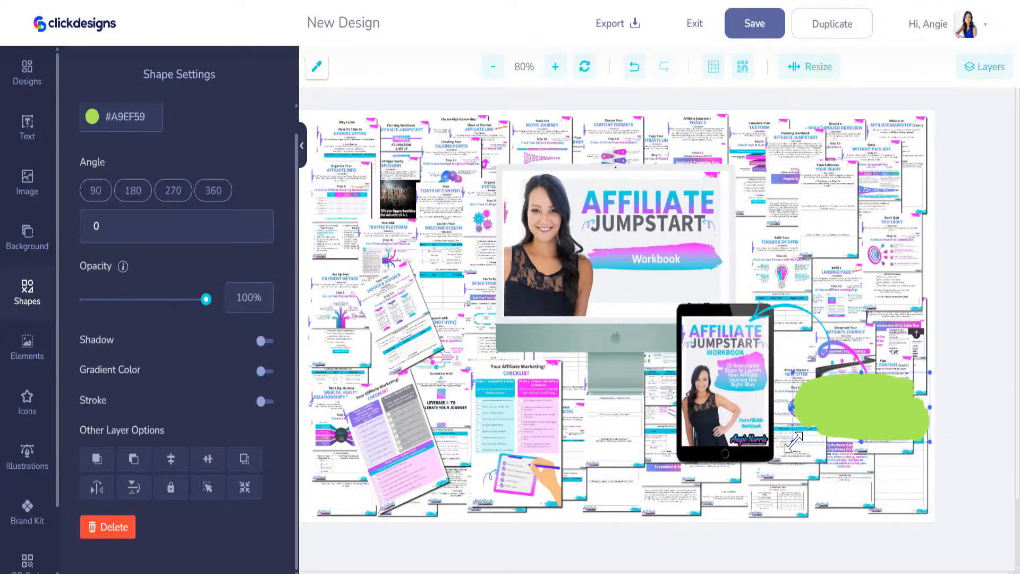
left_click_drag(794, 442, 760, 461)
left_click_drag(822, 427, 823, 433)
Shift the iPad mockup slightly left and move the looping arrow so it still points at the iPad's upper edge
left_click_drag(717, 412, 697, 411)
left_click(820, 338)
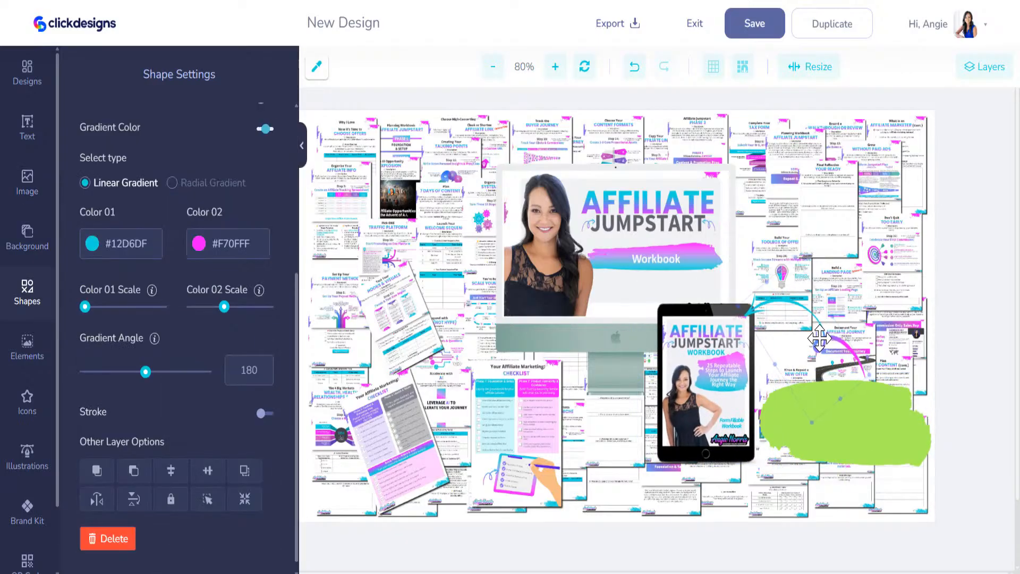
left_click_drag(820, 338, 808, 342)
Apply the linear gradient from #12D6DF to #F70FFF to the brush shape
left_click(870, 423)
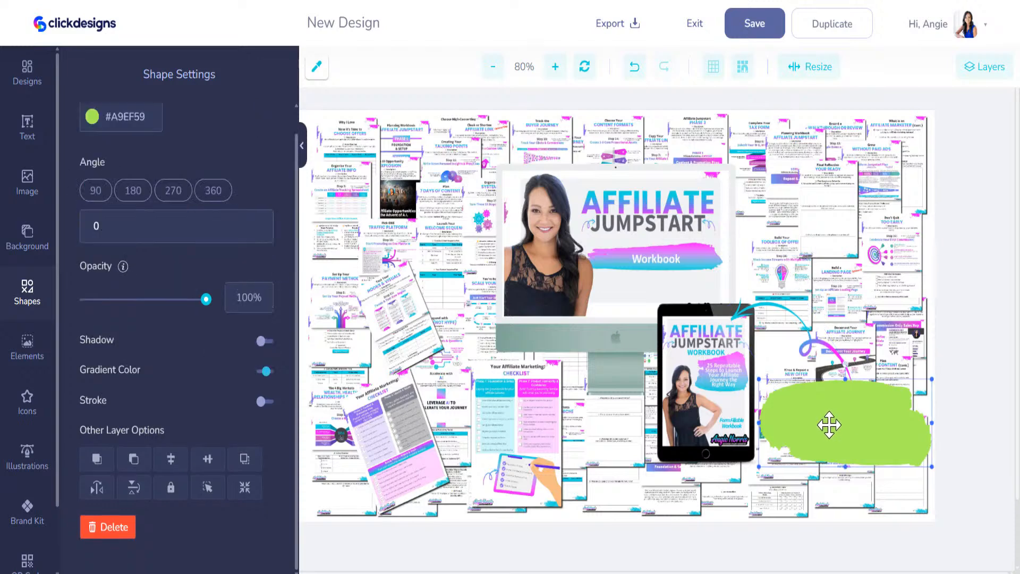
left_click(263, 372)
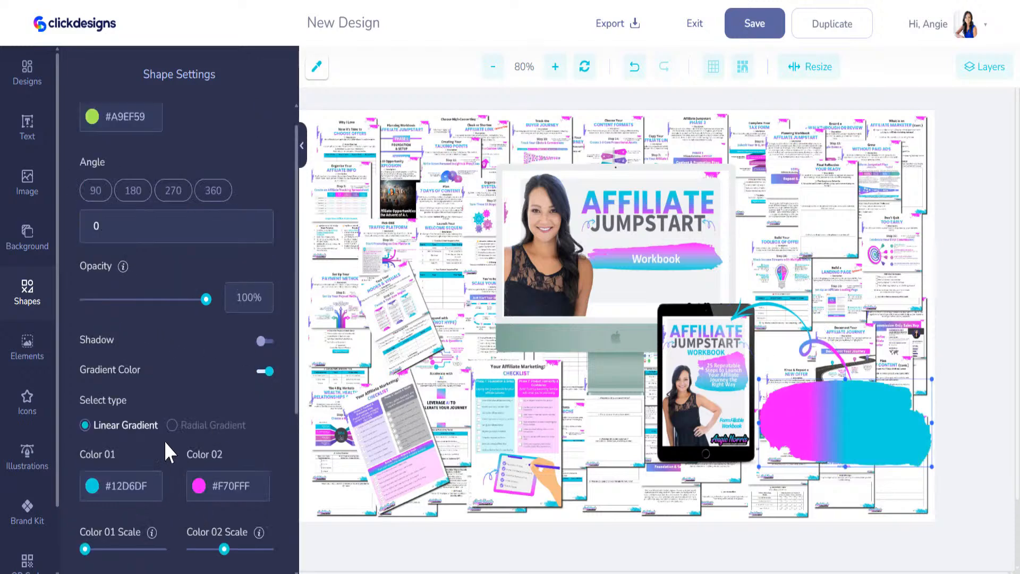
Add a new text layer reading "Affiliate Jumpstart" with "Workbook" on a second line
left_click(31, 139)
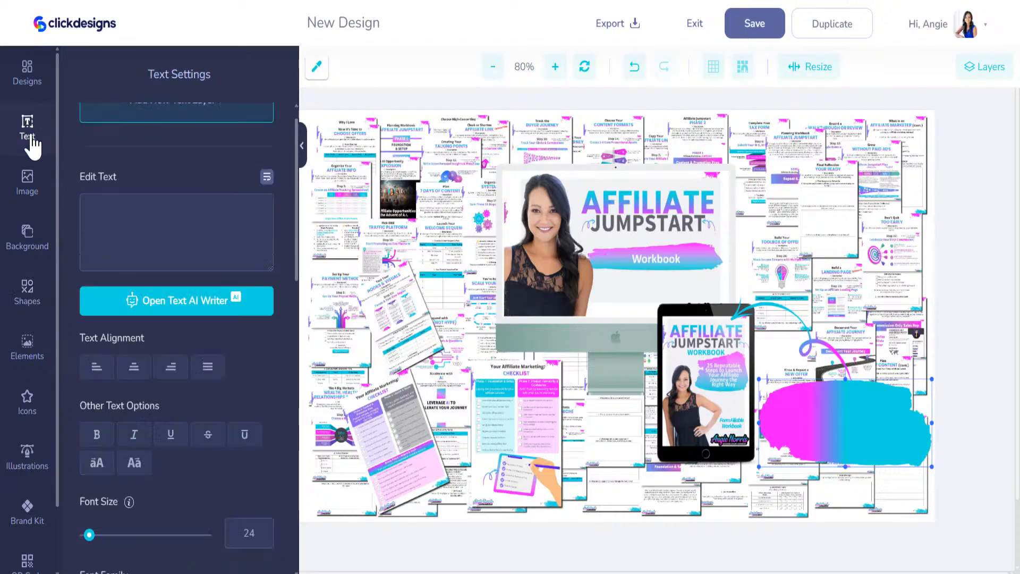
left_click(162, 115)
triple_click(120, 206)
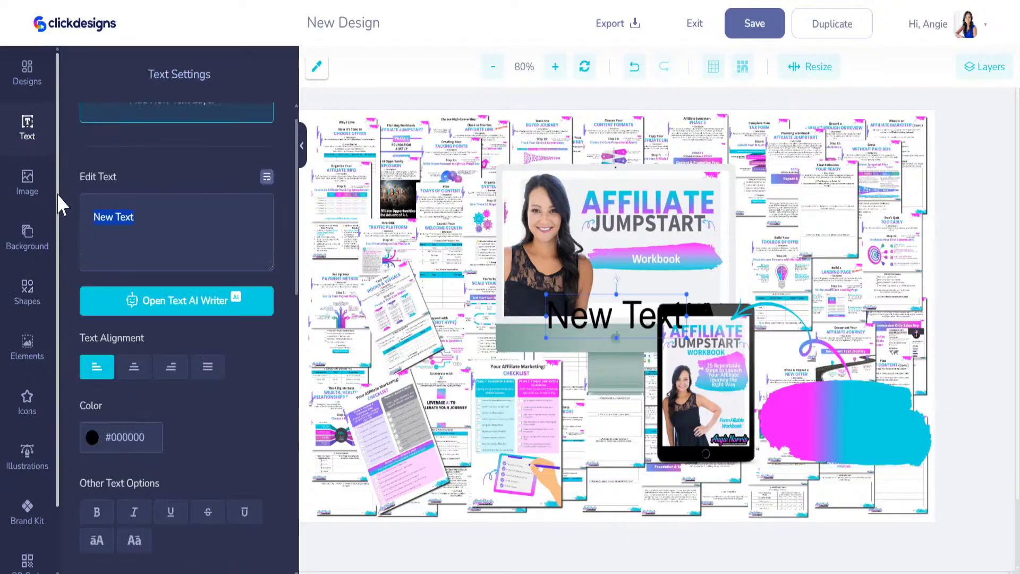
type("Affil")
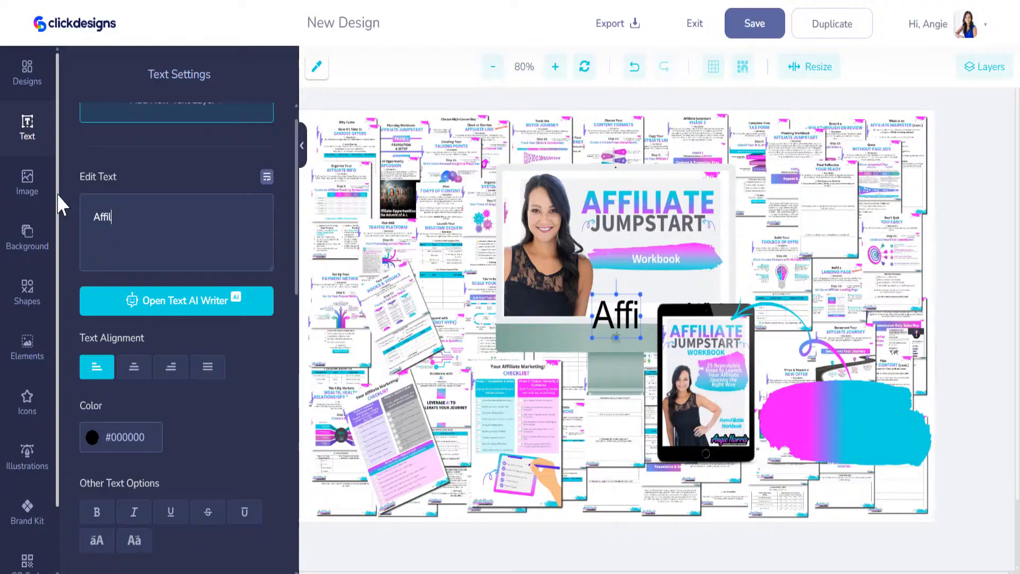
type("iater Jump")
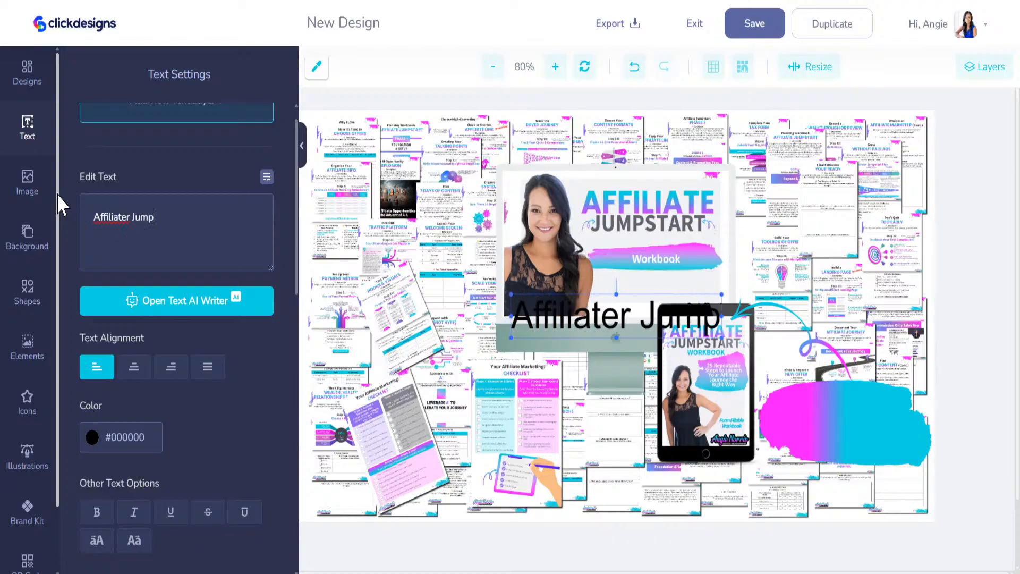
key("BackSpace")
key("BackSpace")
key("BackSpace")
key("BackSpace")
key("BackSpace")
key("BackSpace")
key("BackSpace")
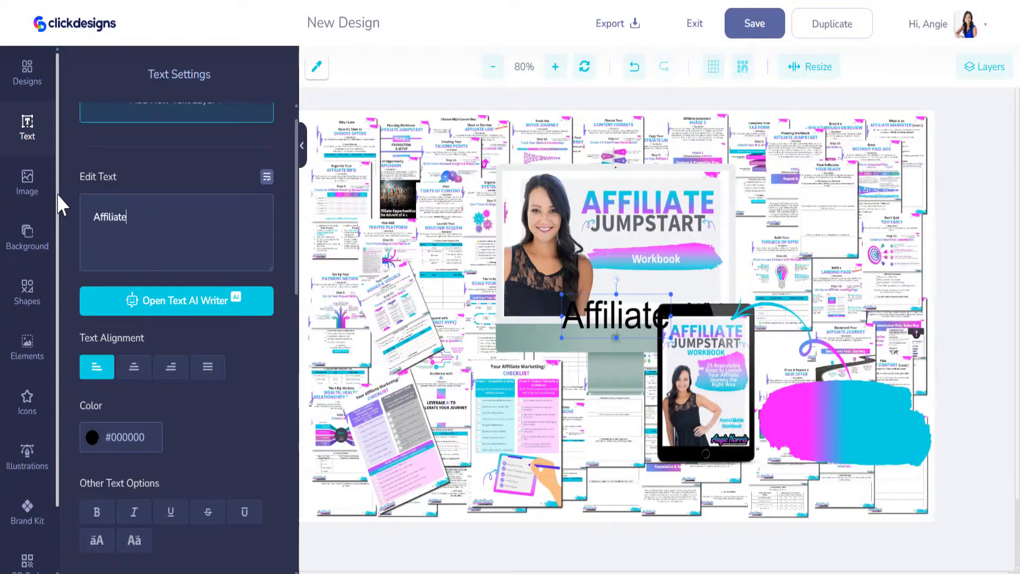
type("e Jump")
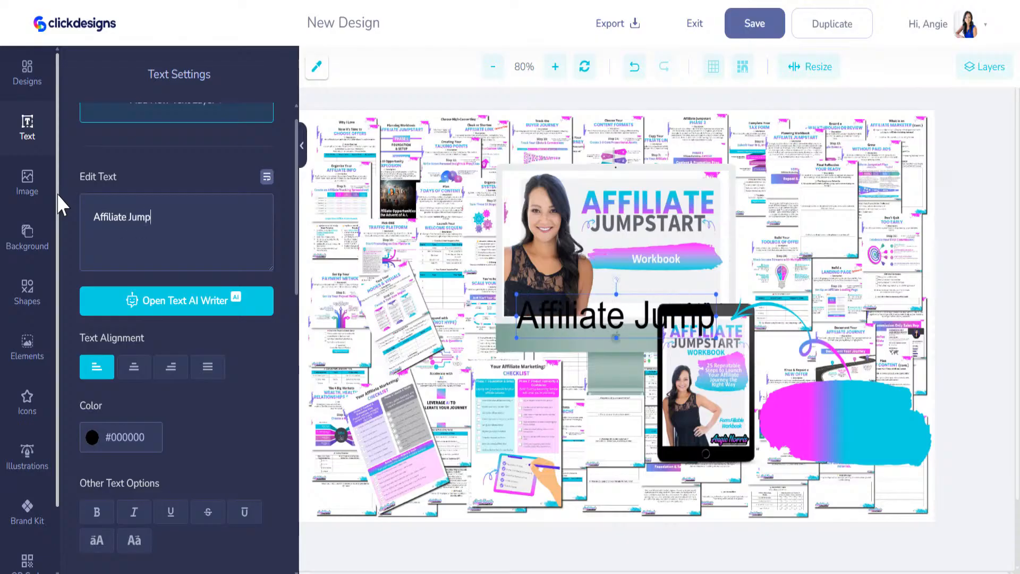
type("start")
key("Return")
type("Workbook")
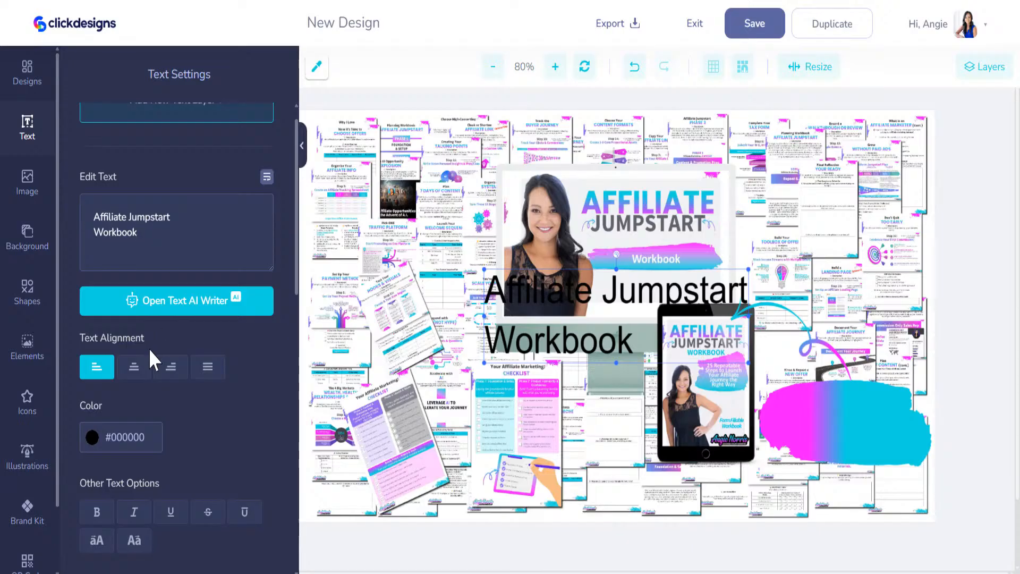
Center-align the Affiliate Jumpstart Workbook text and color it white (#FFFFFF)
left_click(134, 366)
left_click(93, 438)
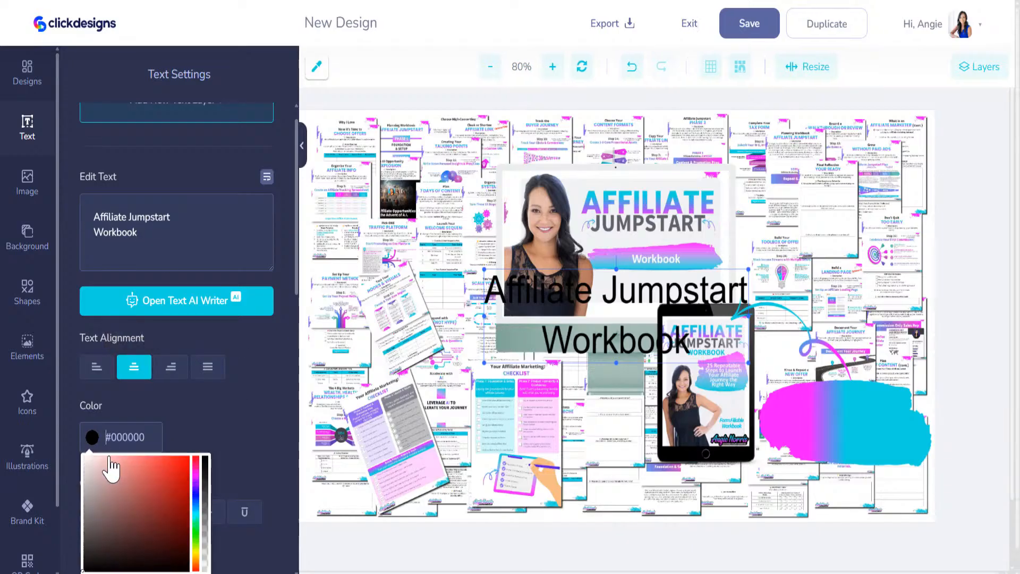
left_click(84, 458)
left_click(511, 360)
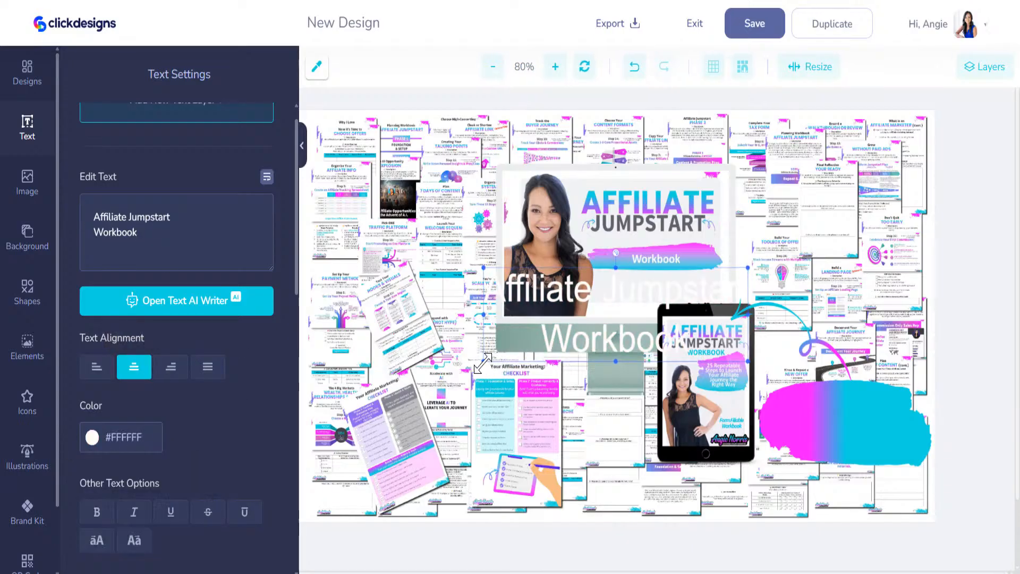
Shrink the text to about font size 57 and place it over the gradient brush shape
left_click_drag(484, 363, 597, 322)
mouse_move(647, 290)
left_mouse_down()
mouse_move(824, 392)
mouse_move(823, 420)
left_mouse_up()
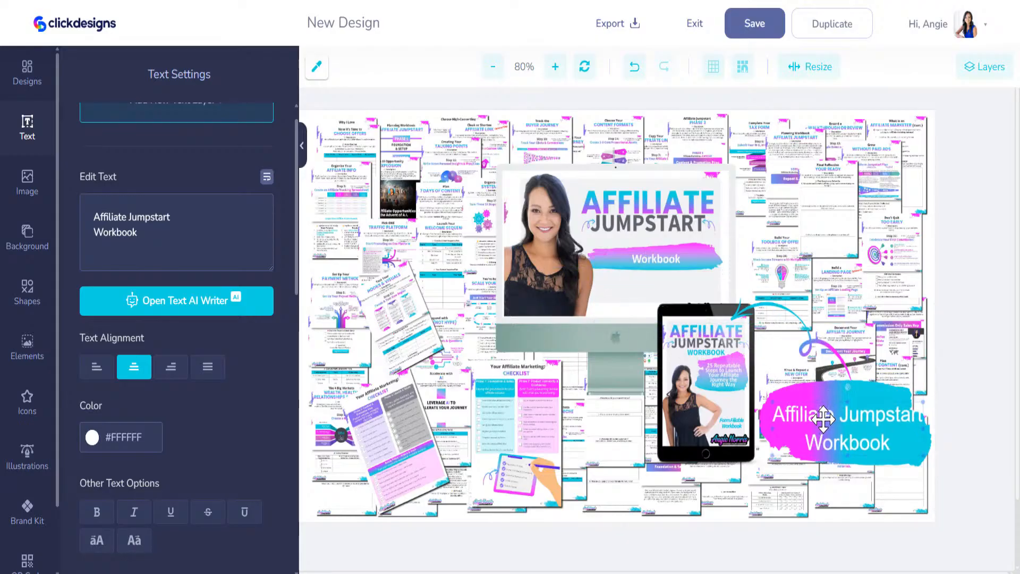
Browse the font families and set the text's font to Brightwall
scroll(178, 407, "down", 5)
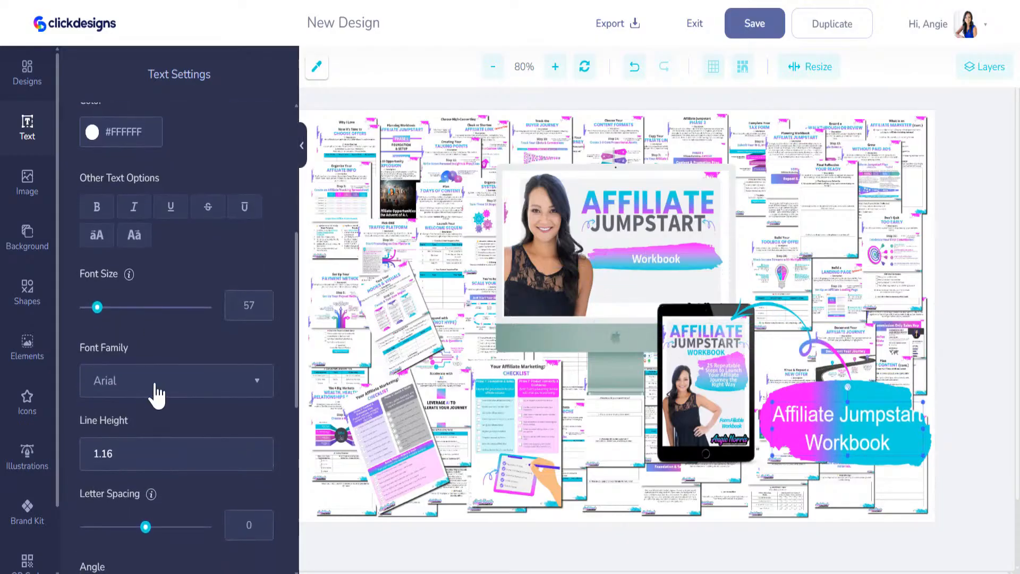
left_click(157, 393)
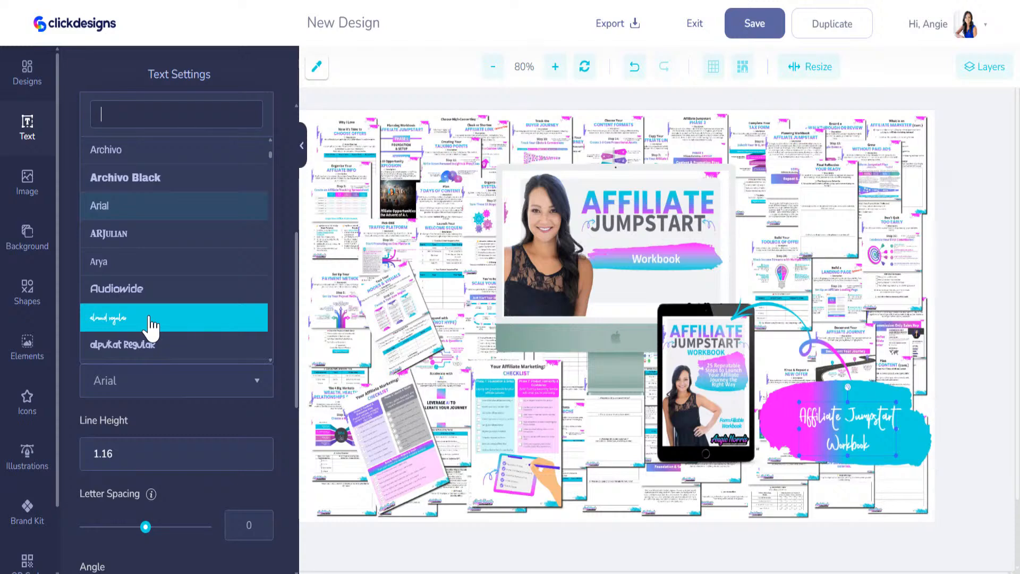
scroll(152, 319, "down", 4)
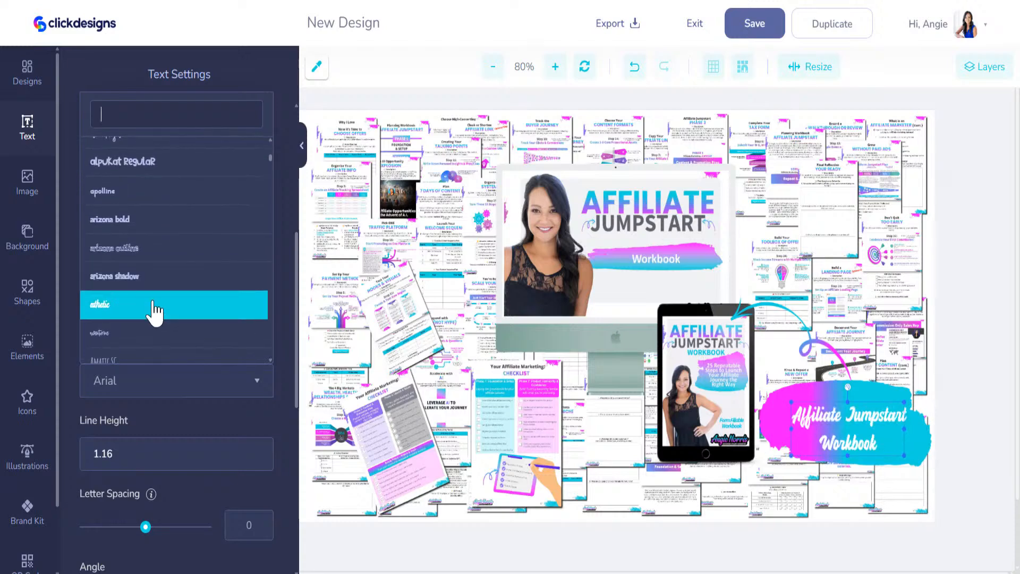
scroll(153, 330, "down", 8)
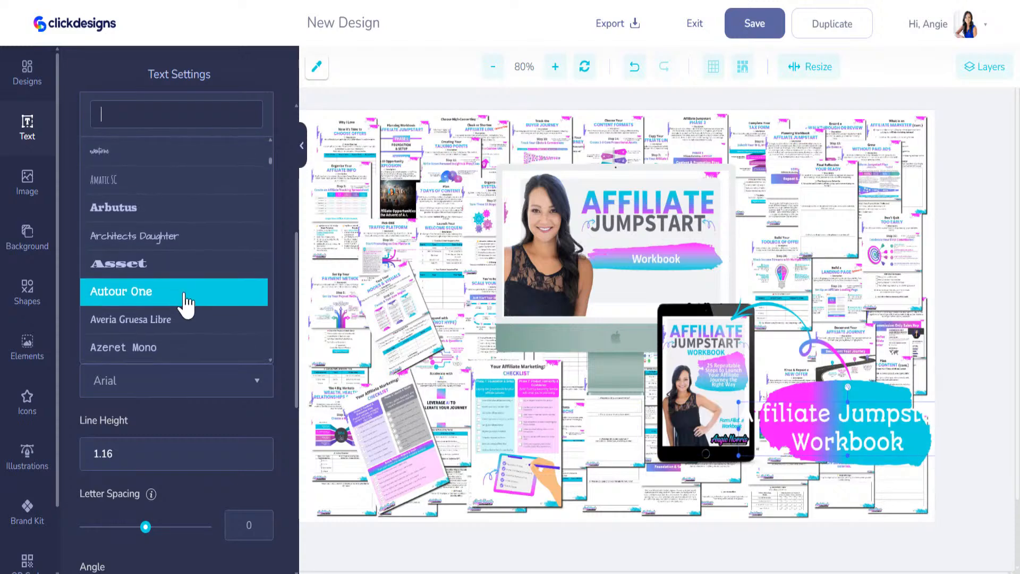
scroll(200, 306, "down", 6)
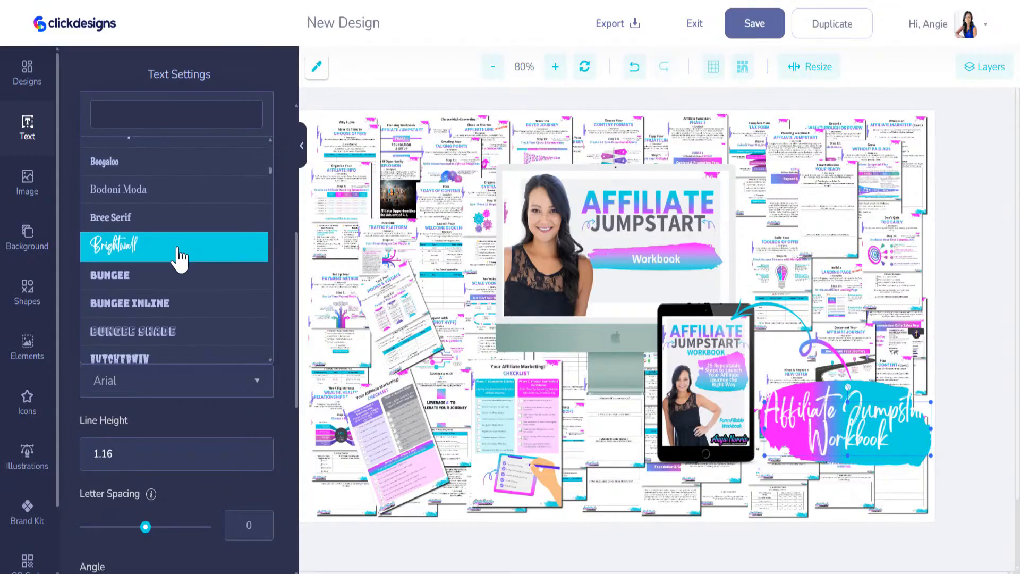
left_click(179, 259)
Make the text bold and resize it to about font size 46 so it fits within the brush shape
left_click_drag(765, 455, 808, 441)
left_click_drag(853, 424, 827, 435)
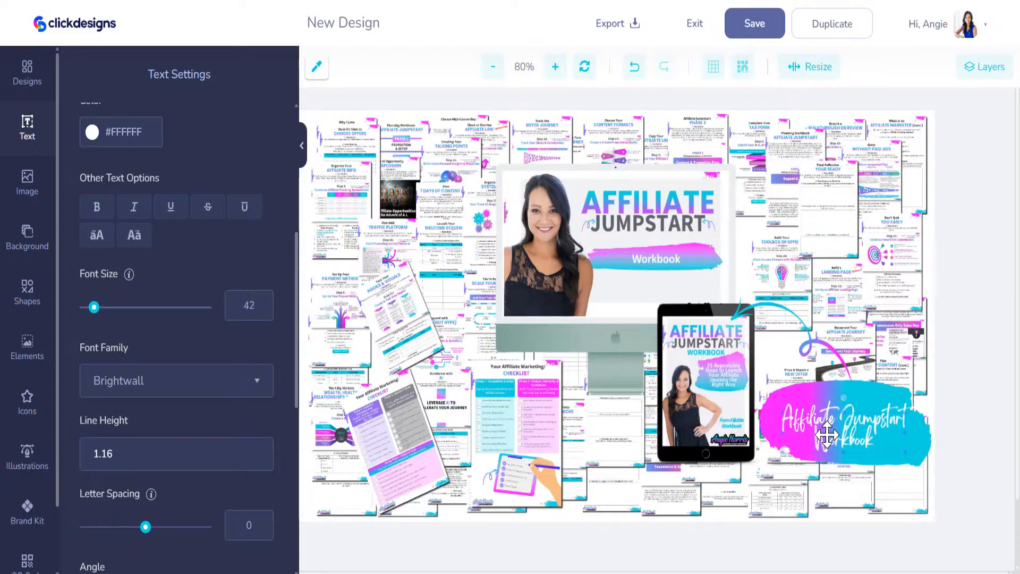
left_click(99, 208)
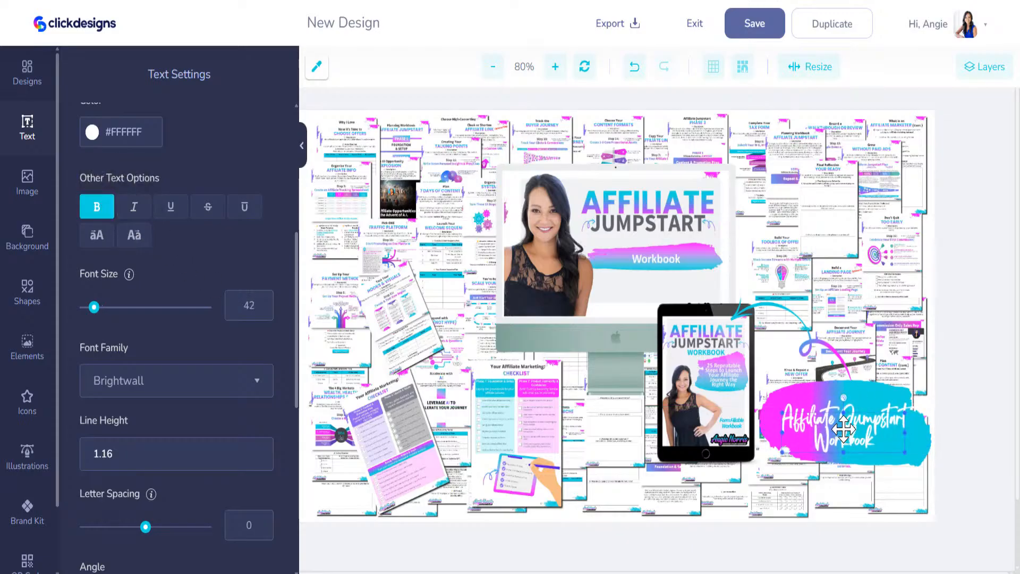
left_click_drag(845, 428, 842, 428)
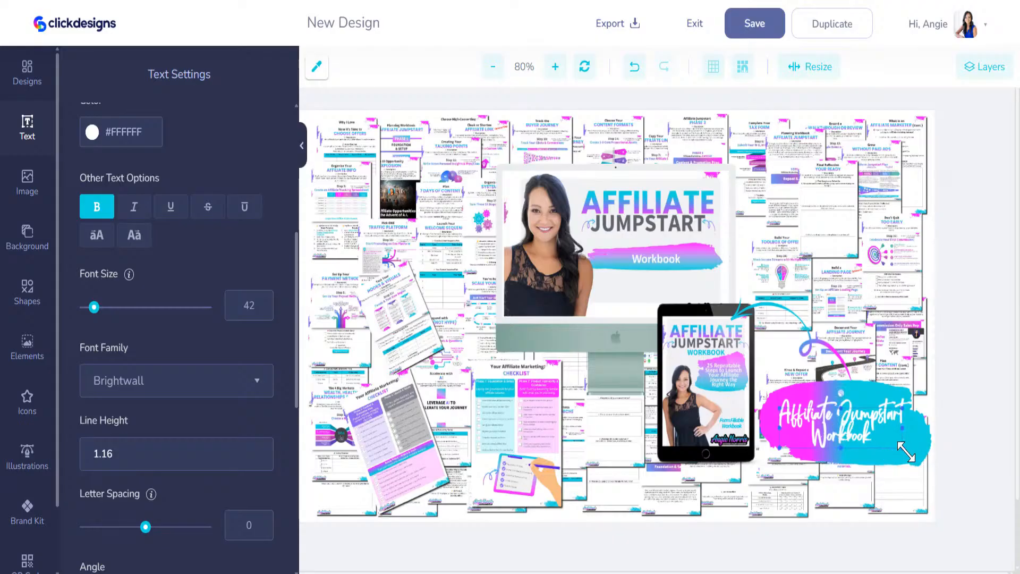
left_click_drag(905, 452, 890, 456)
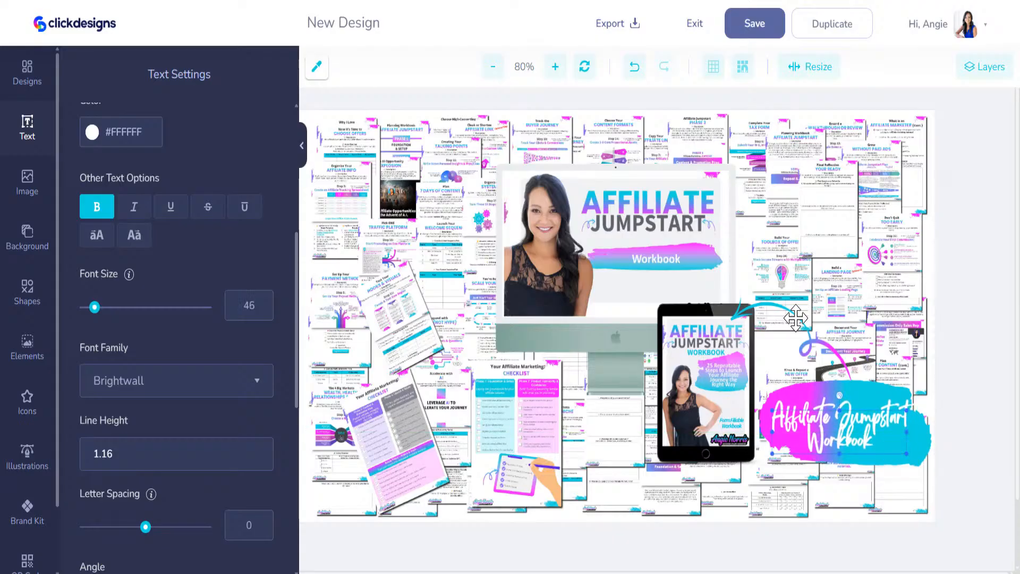
Save the design and exit the editor to the list of designs
left_click(755, 26)
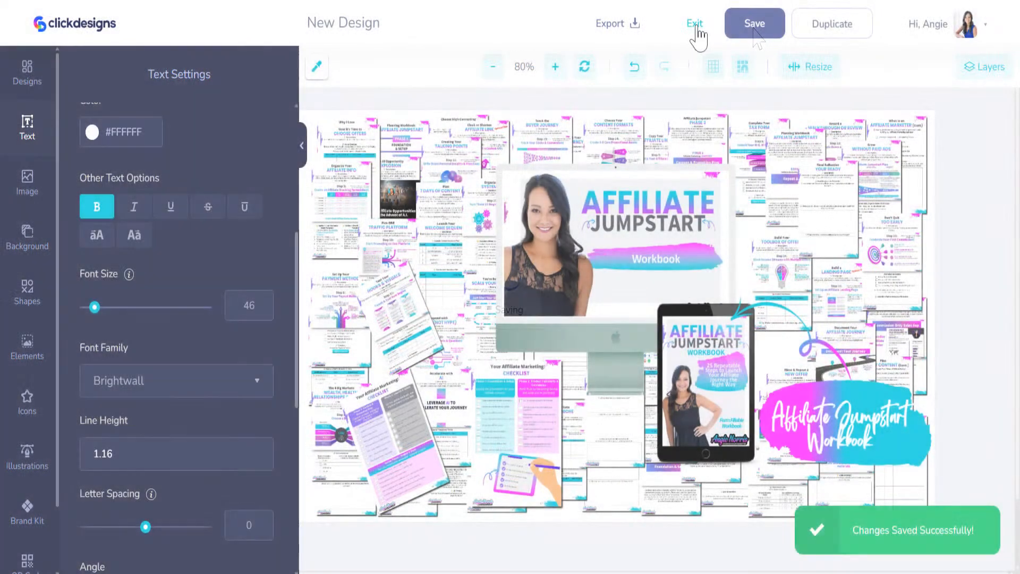
left_click(695, 29)
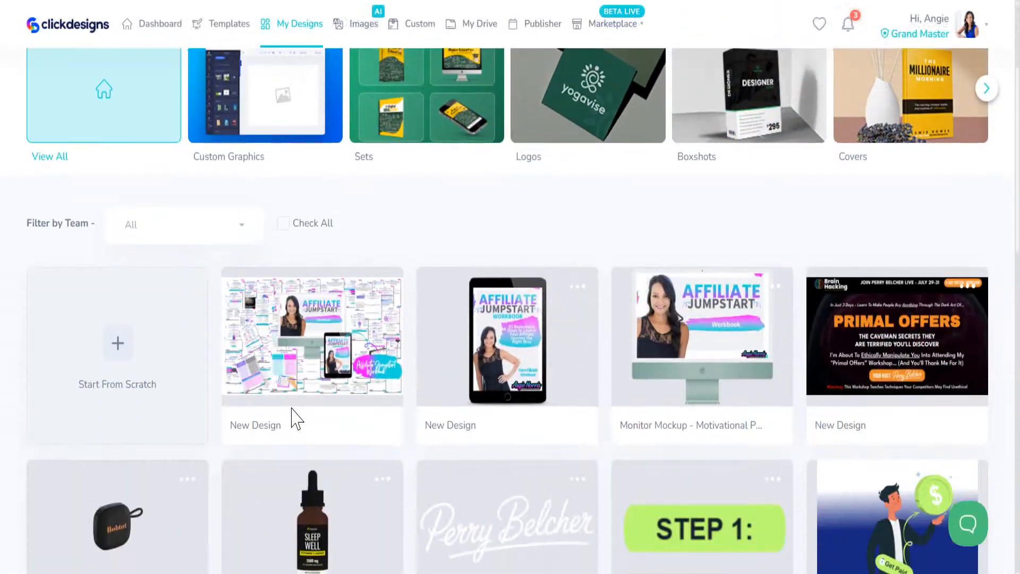
Preview the saved workbook collage design, then close the preview
scroll(319, 361, "down", 1)
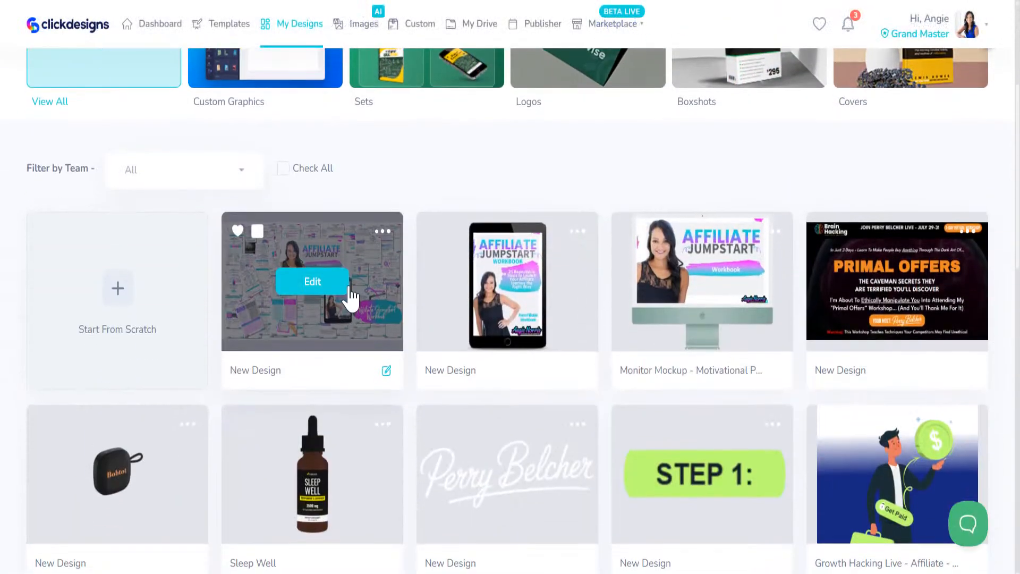
left_click(382, 230)
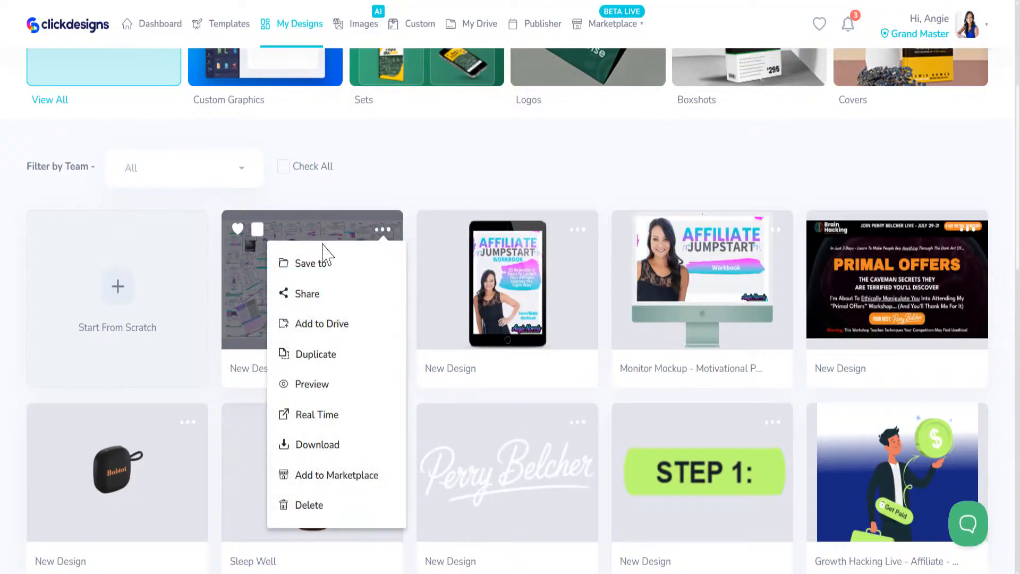
left_click(312, 391)
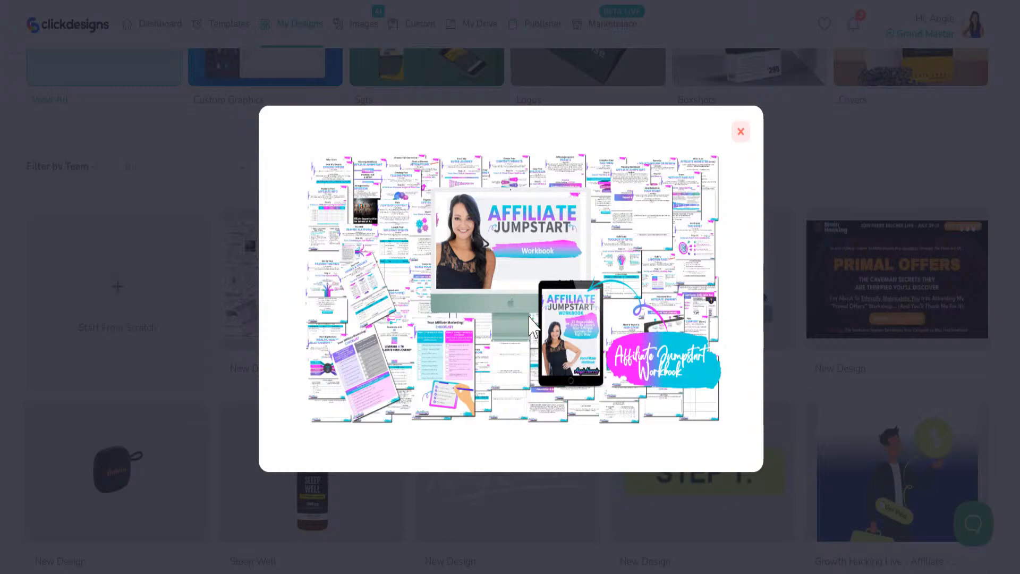
left_click(744, 136)
mouse_move(970, 254)
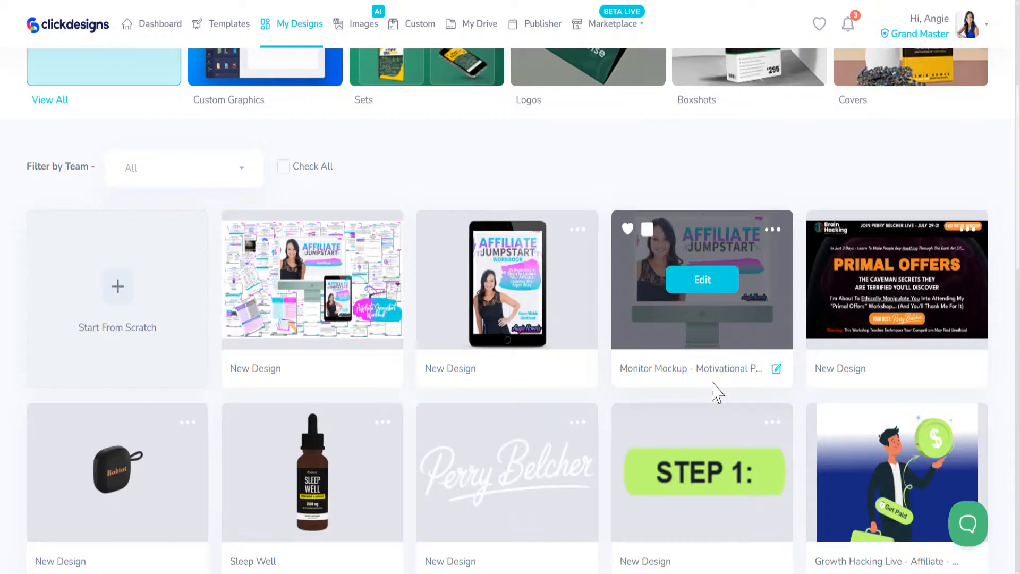
mouse_move(334, 261)
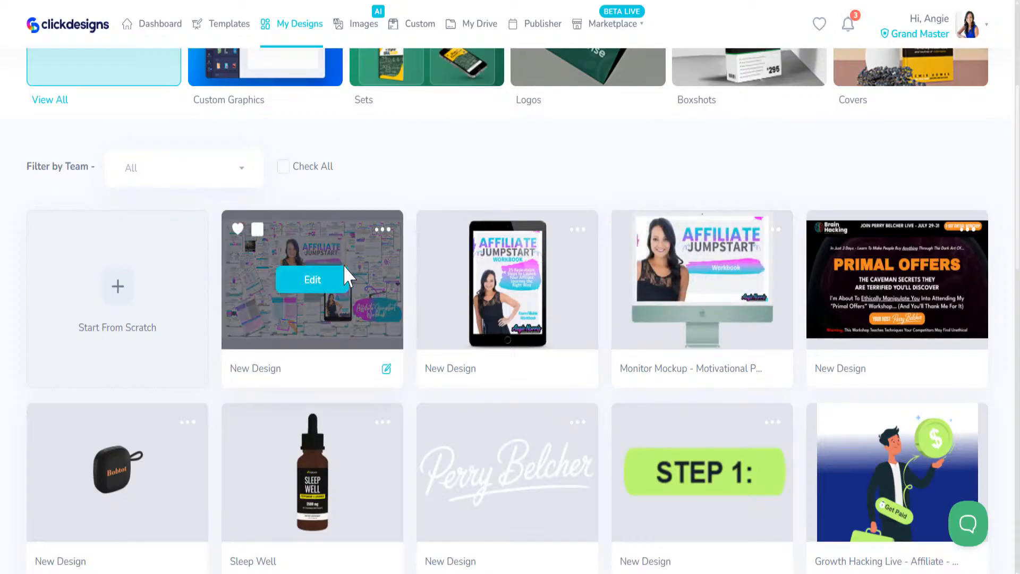